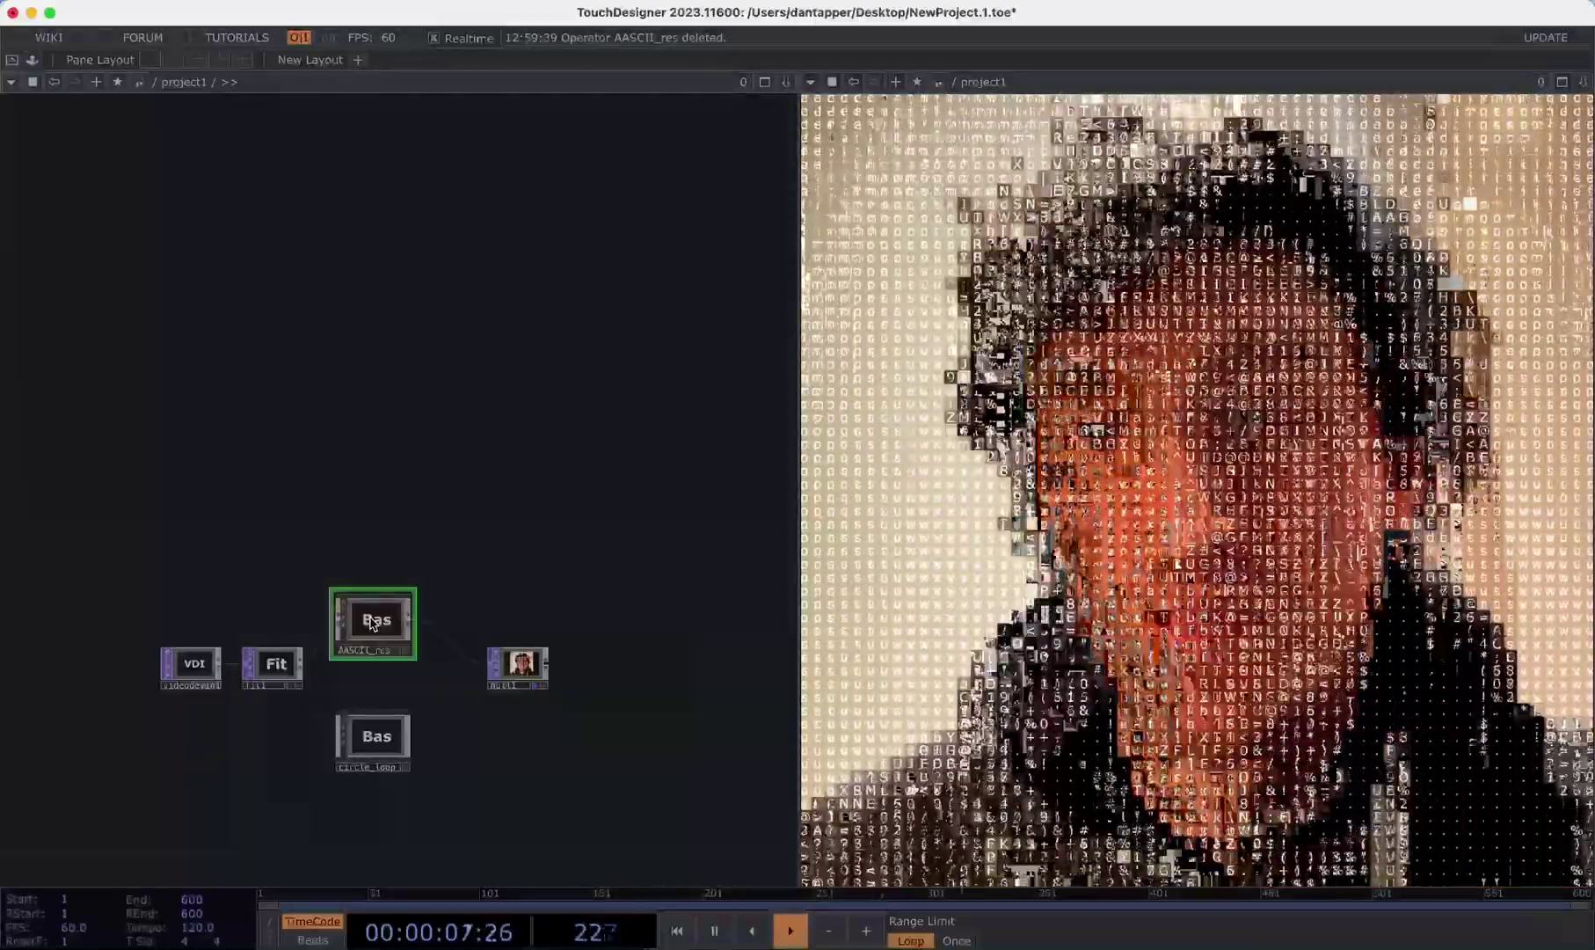
- Look inside the AASCII_res component and its nested ASCII network, examining the grid of replicated character operators
key(i)
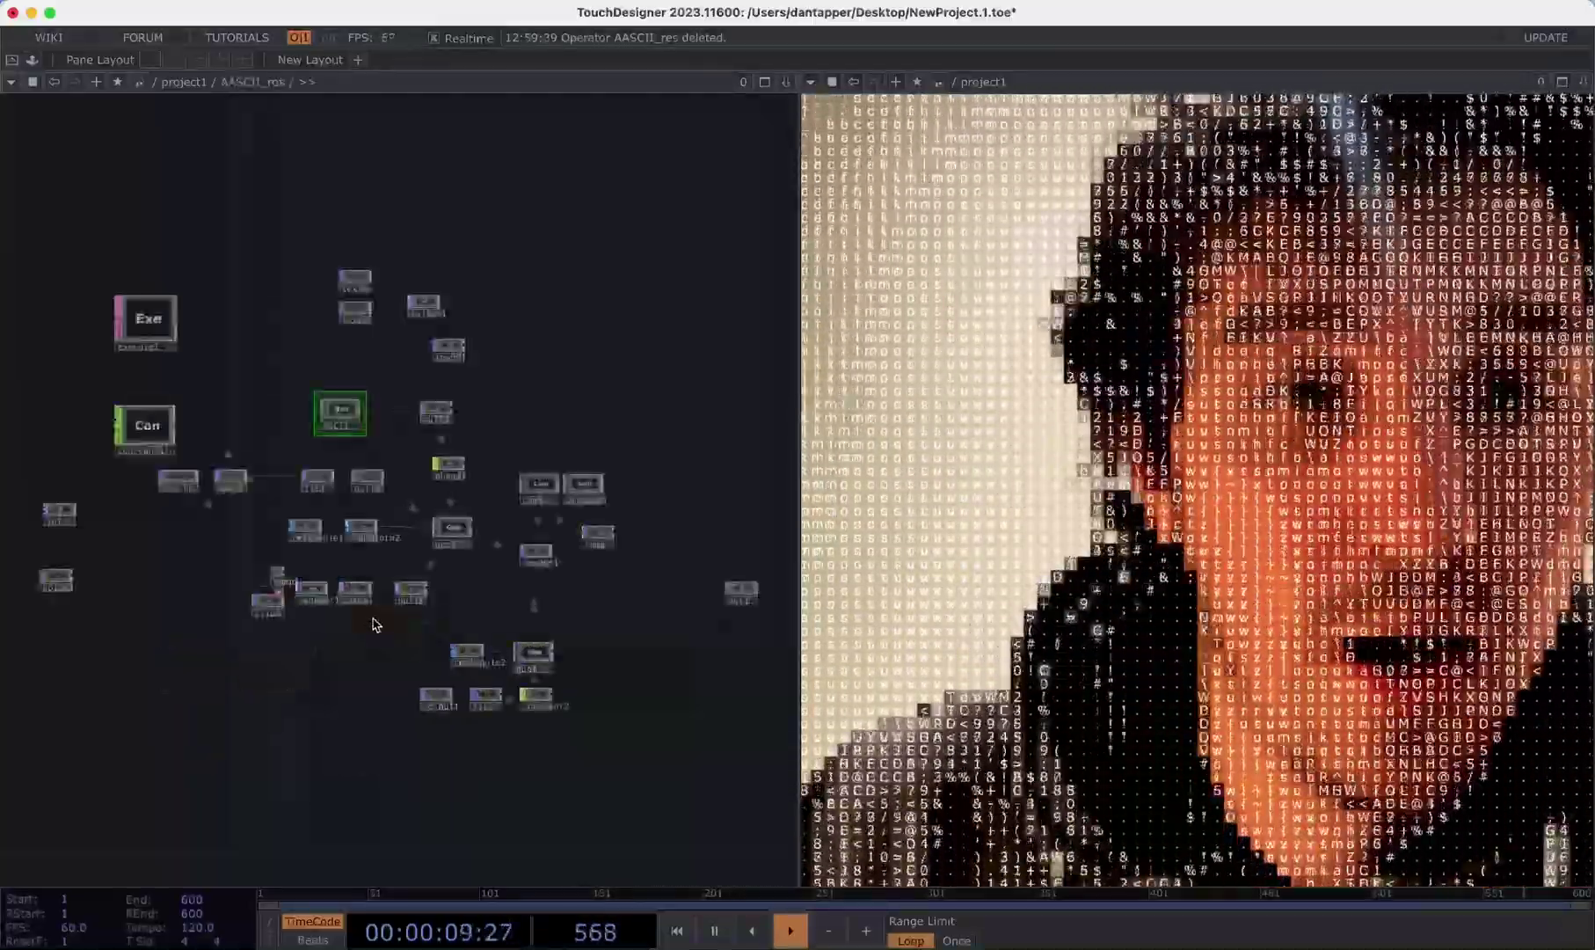
key(i)
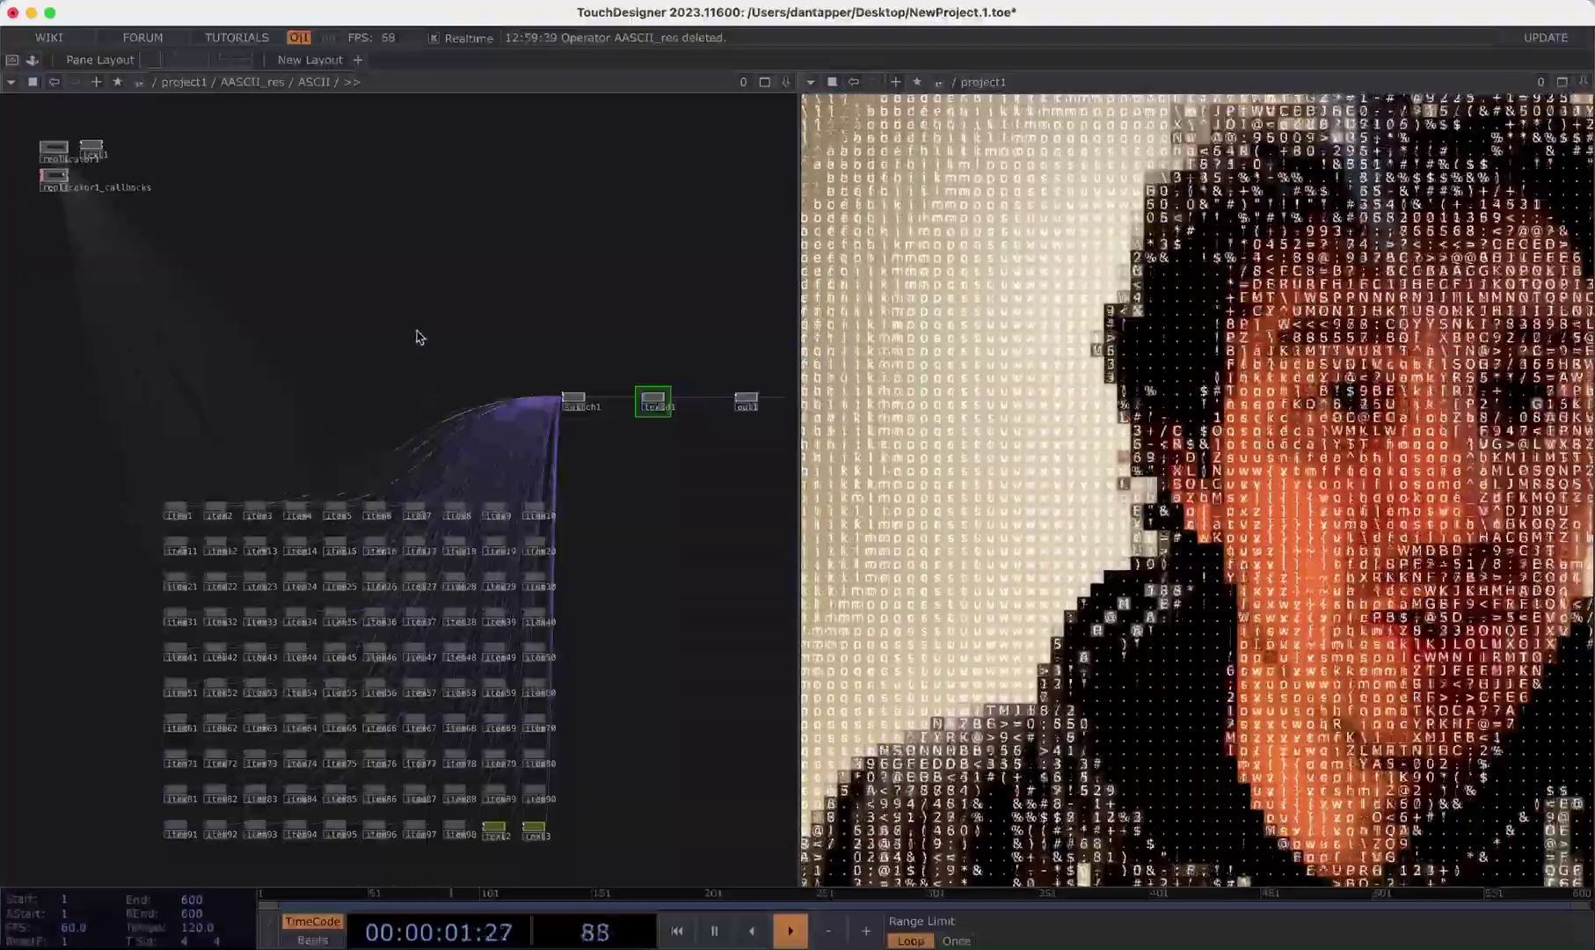
scroll(331, 550, up, 8)
scroll(292, 633, down, 10)
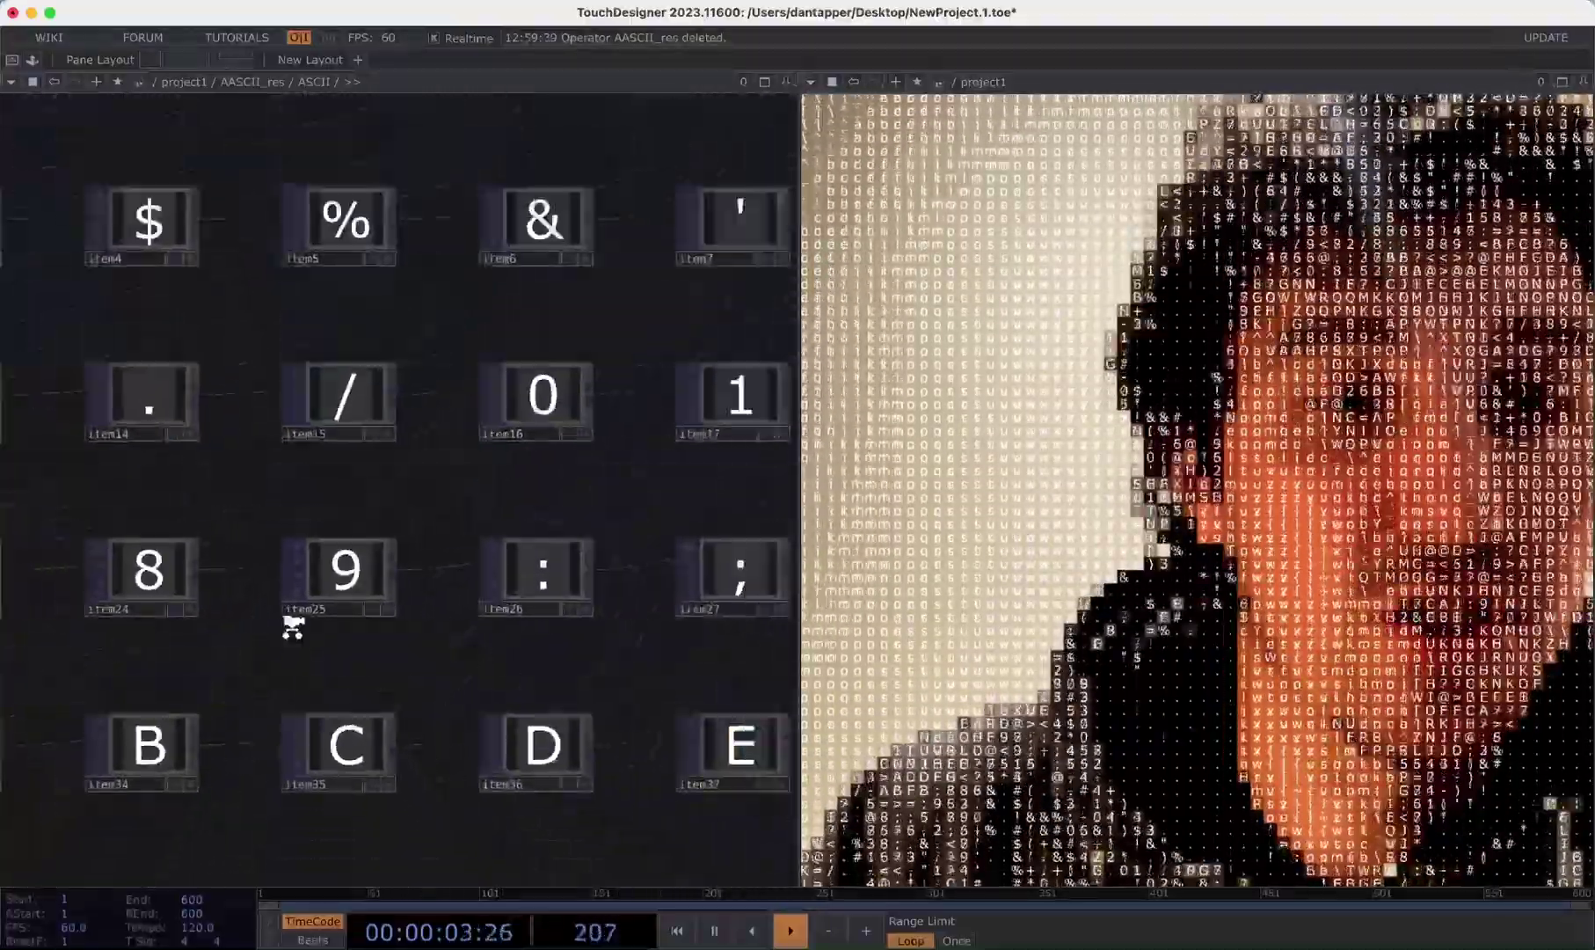
scroll(393, 568, up, 5)
key(u)
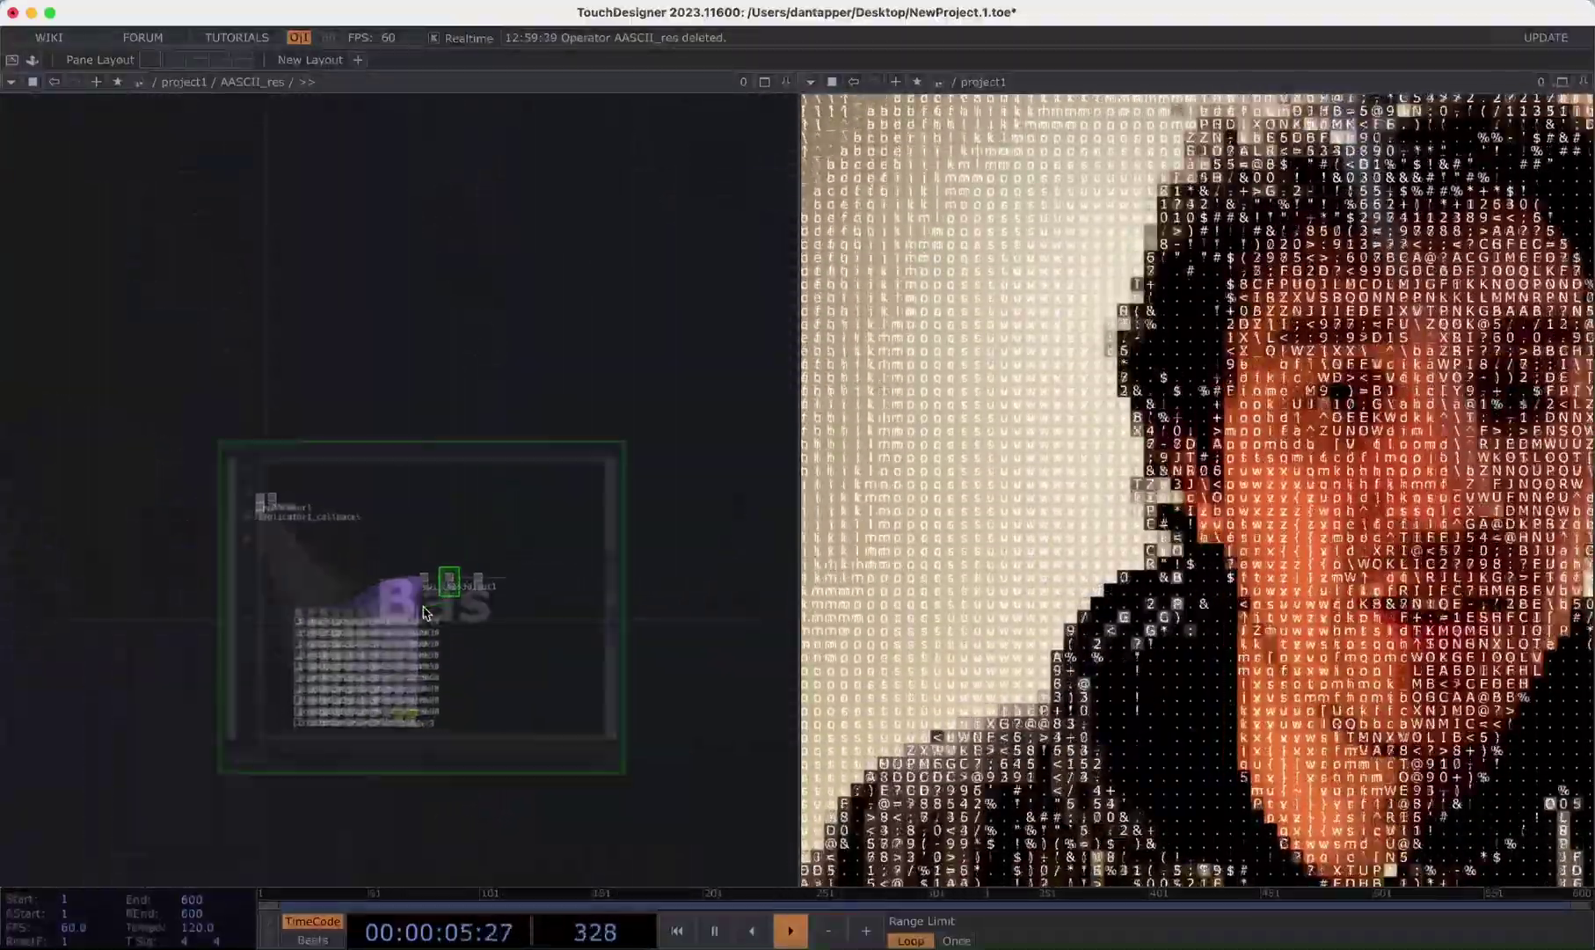
scroll(422, 605, down, 5)
key(u)
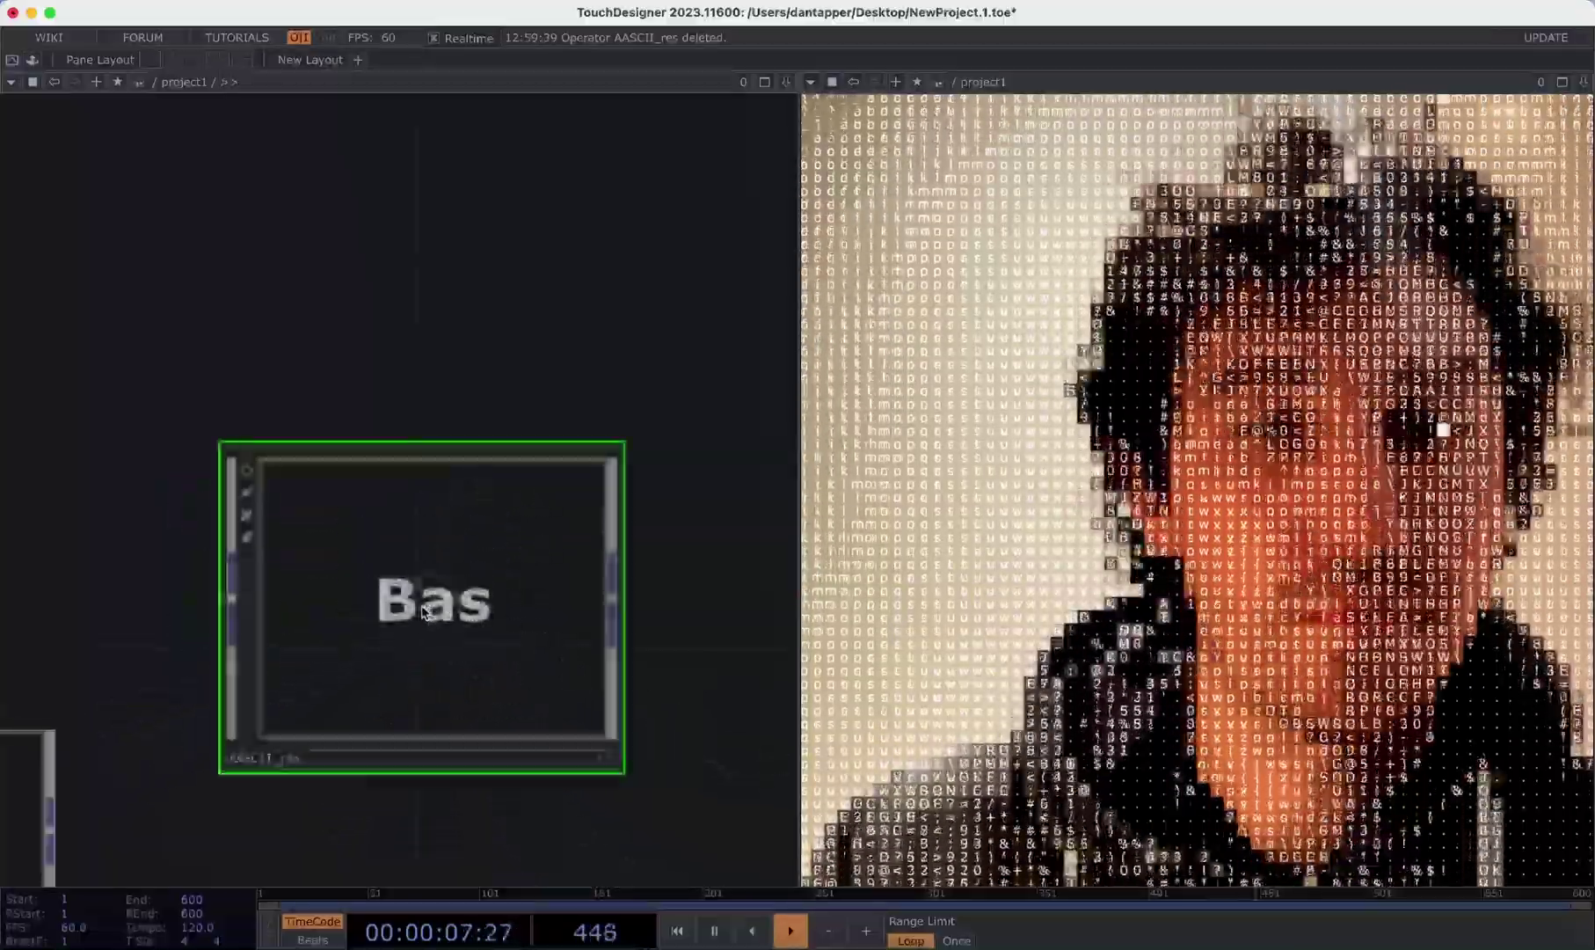
- Look inside the circle_loop component, examining its grid of replicated circles, the replicator and the script callbacks
key(i)
scroll(337, 622, up, 10)
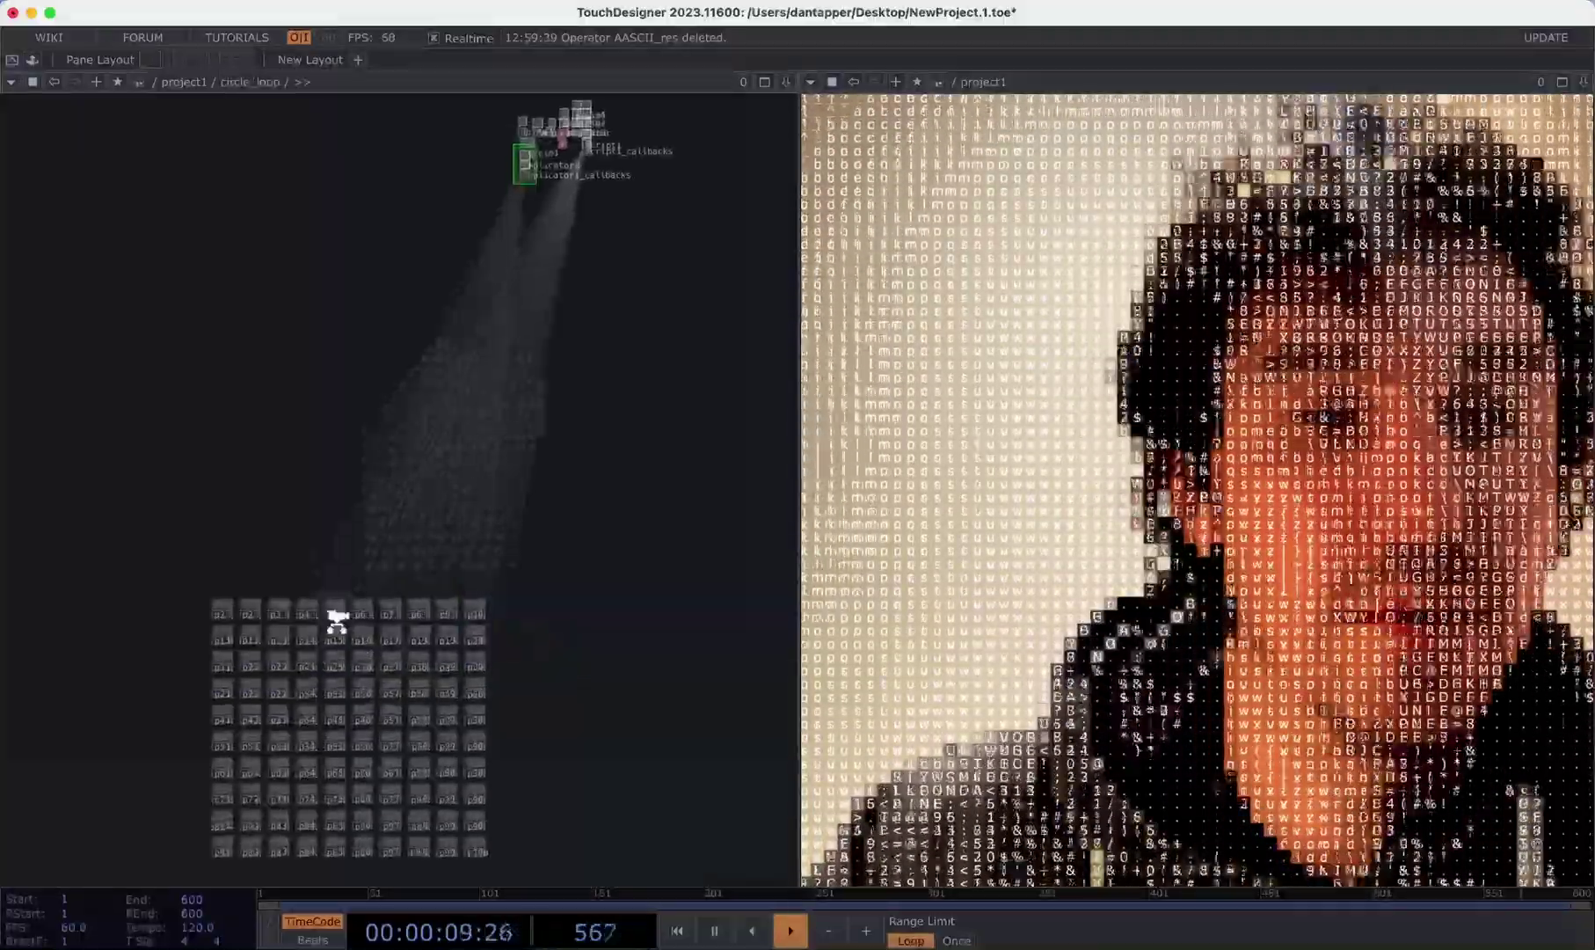
scroll(271, 525, down, 7)
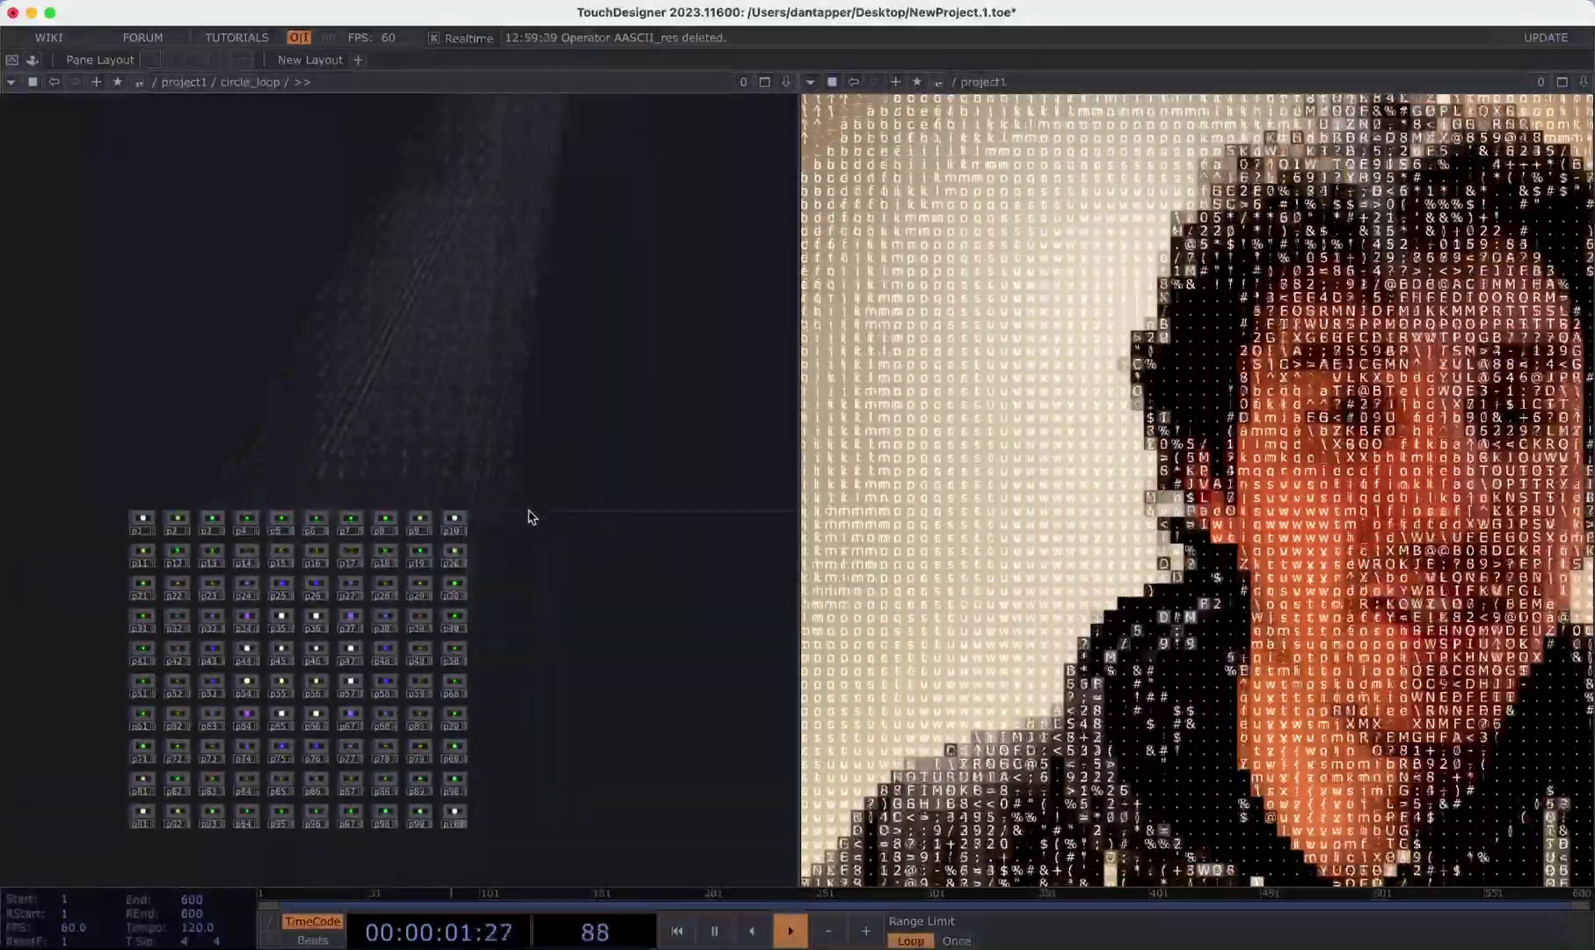
key(h)
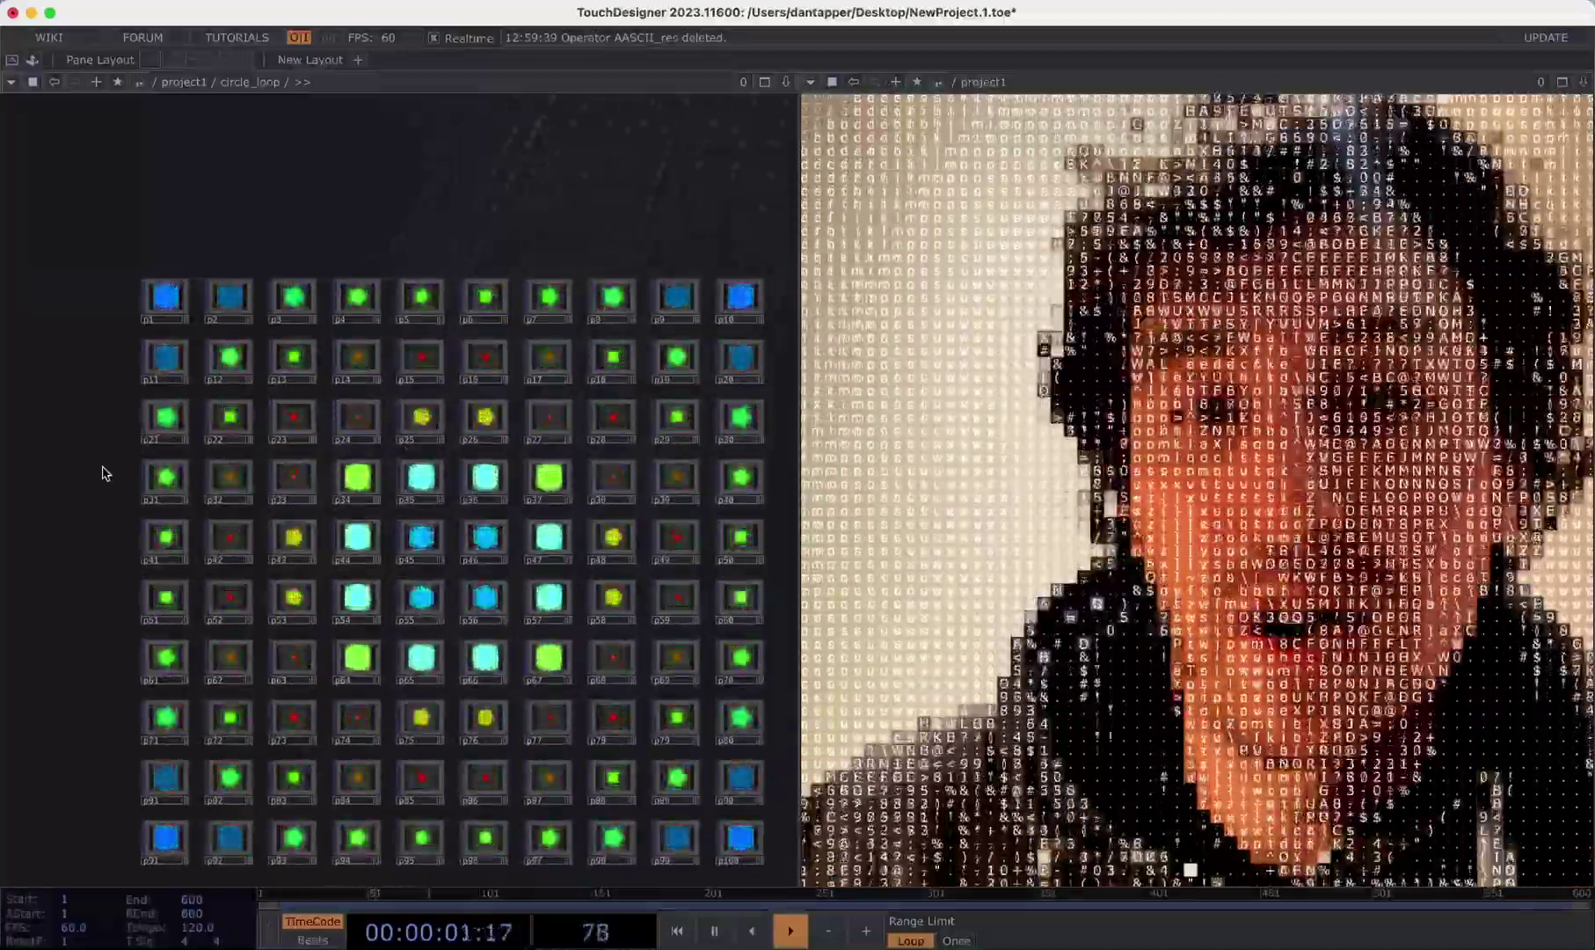
scroll(102, 473, down, 6)
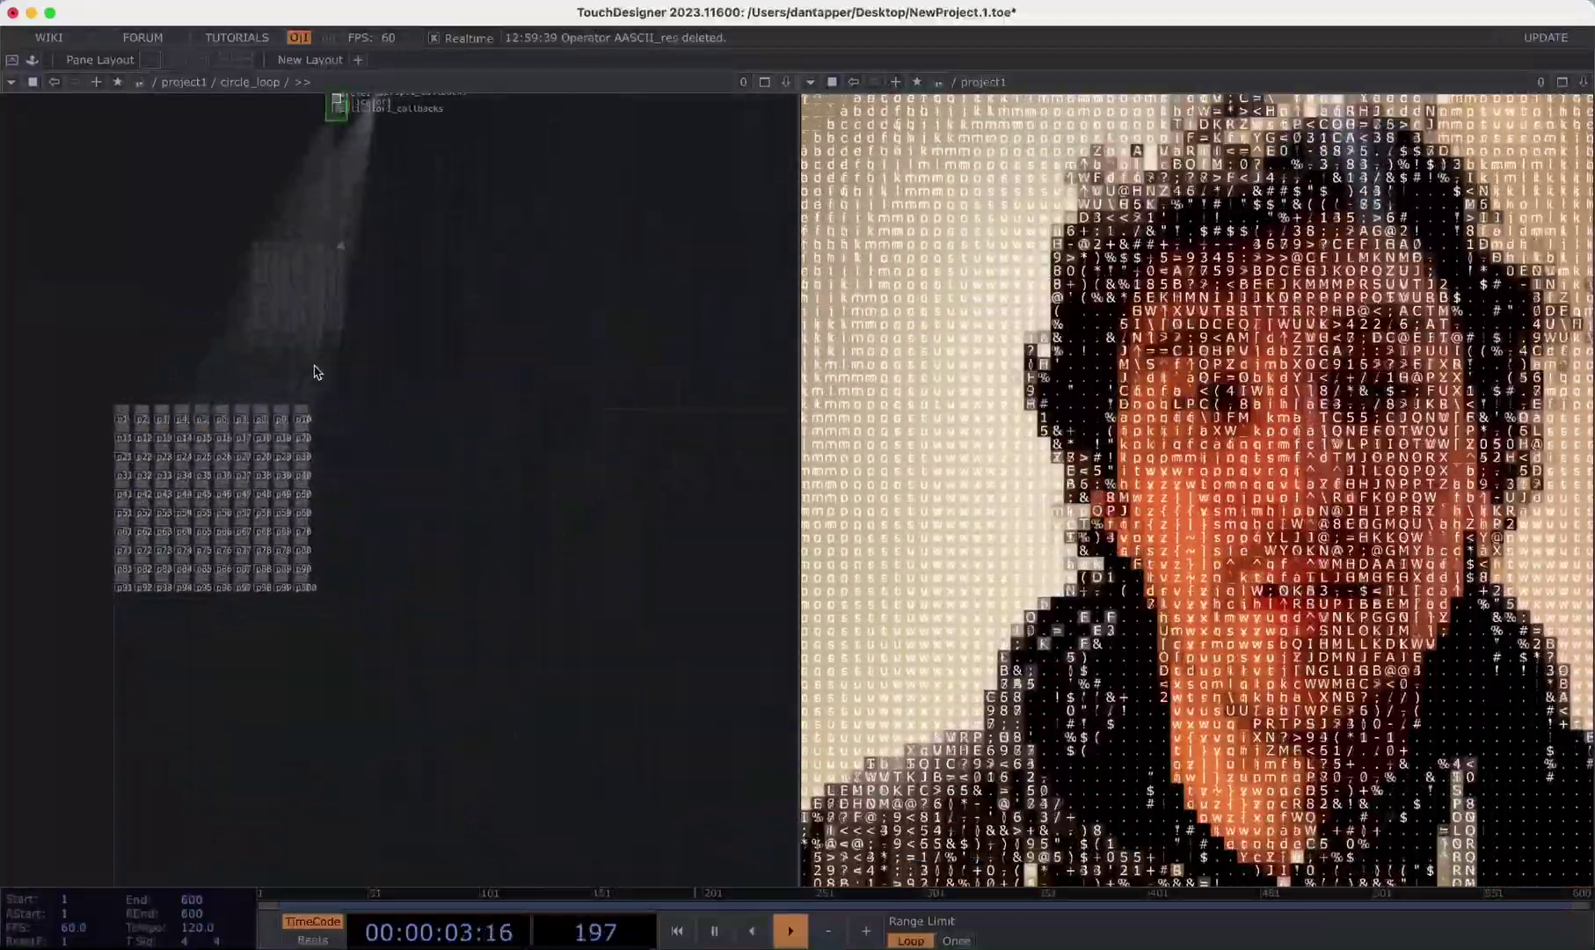
drag(430, 387, 443, 595)
scroll(377, 374, up, 5)
drag(377, 373, 313, 281)
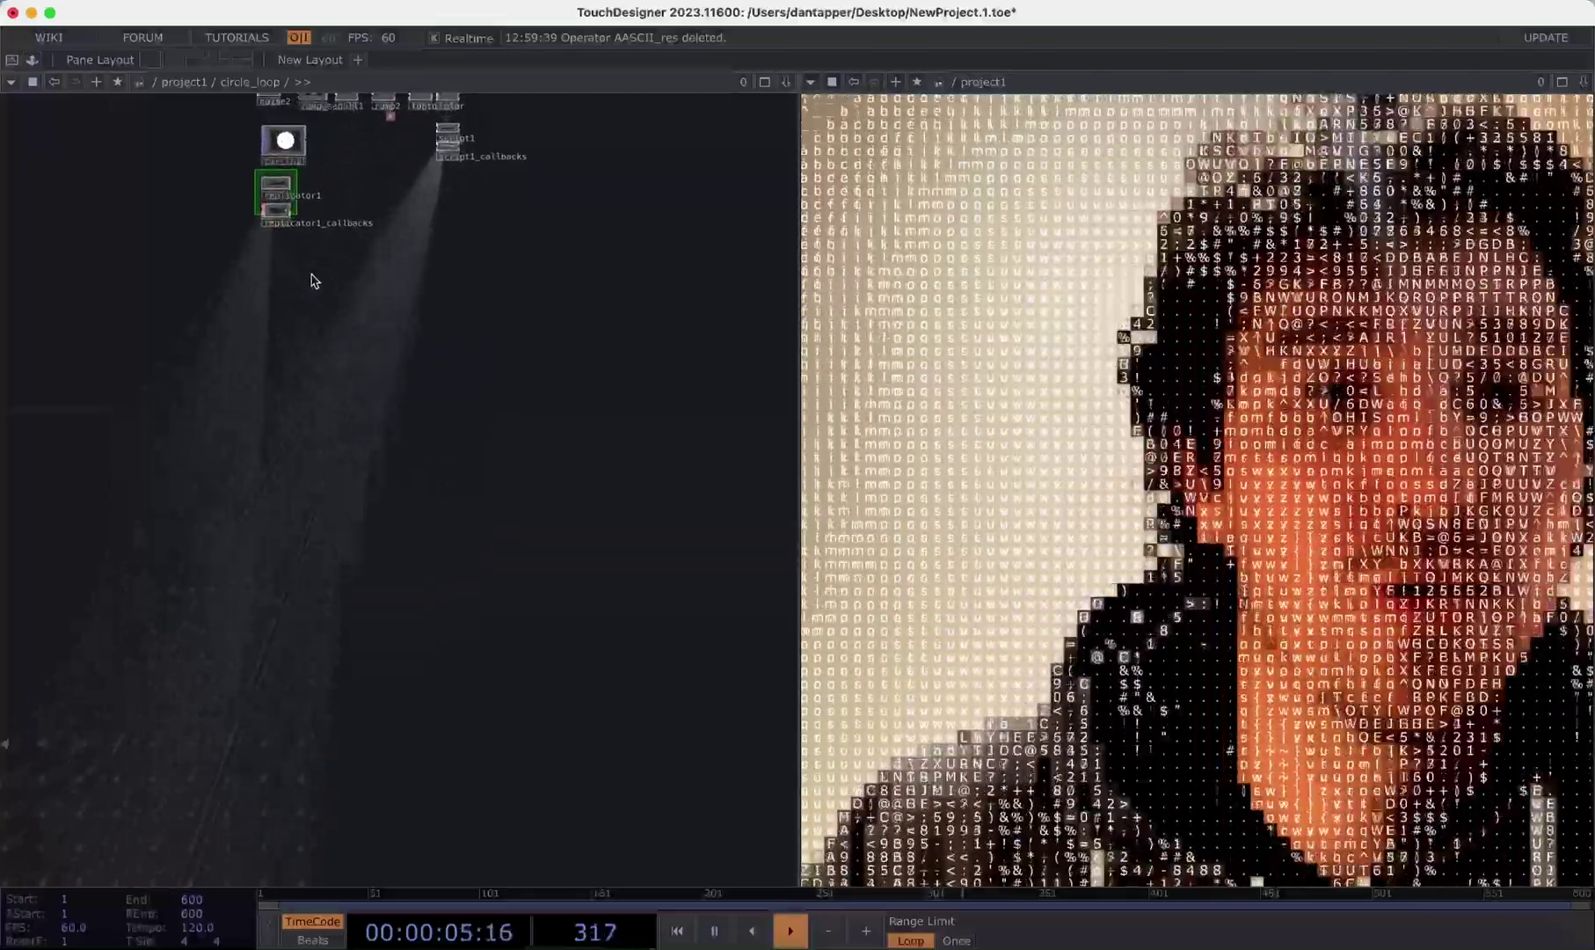
drag(332, 196, 283, 424)
scroll(371, 313, up, 5)
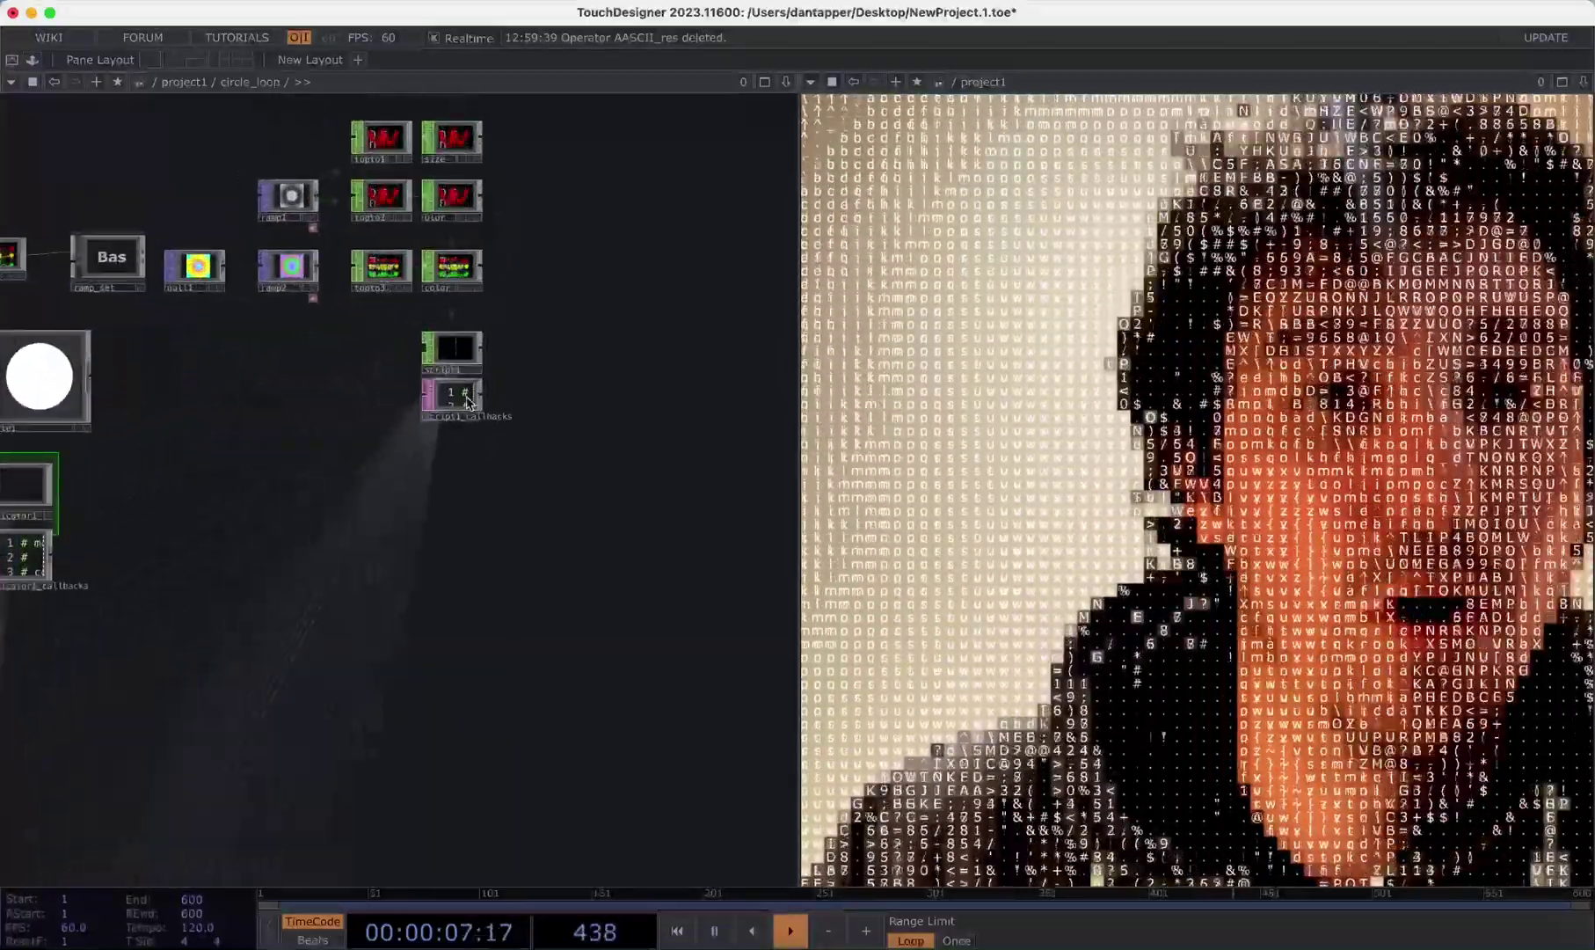
right_click(467, 399)
click(513, 443)
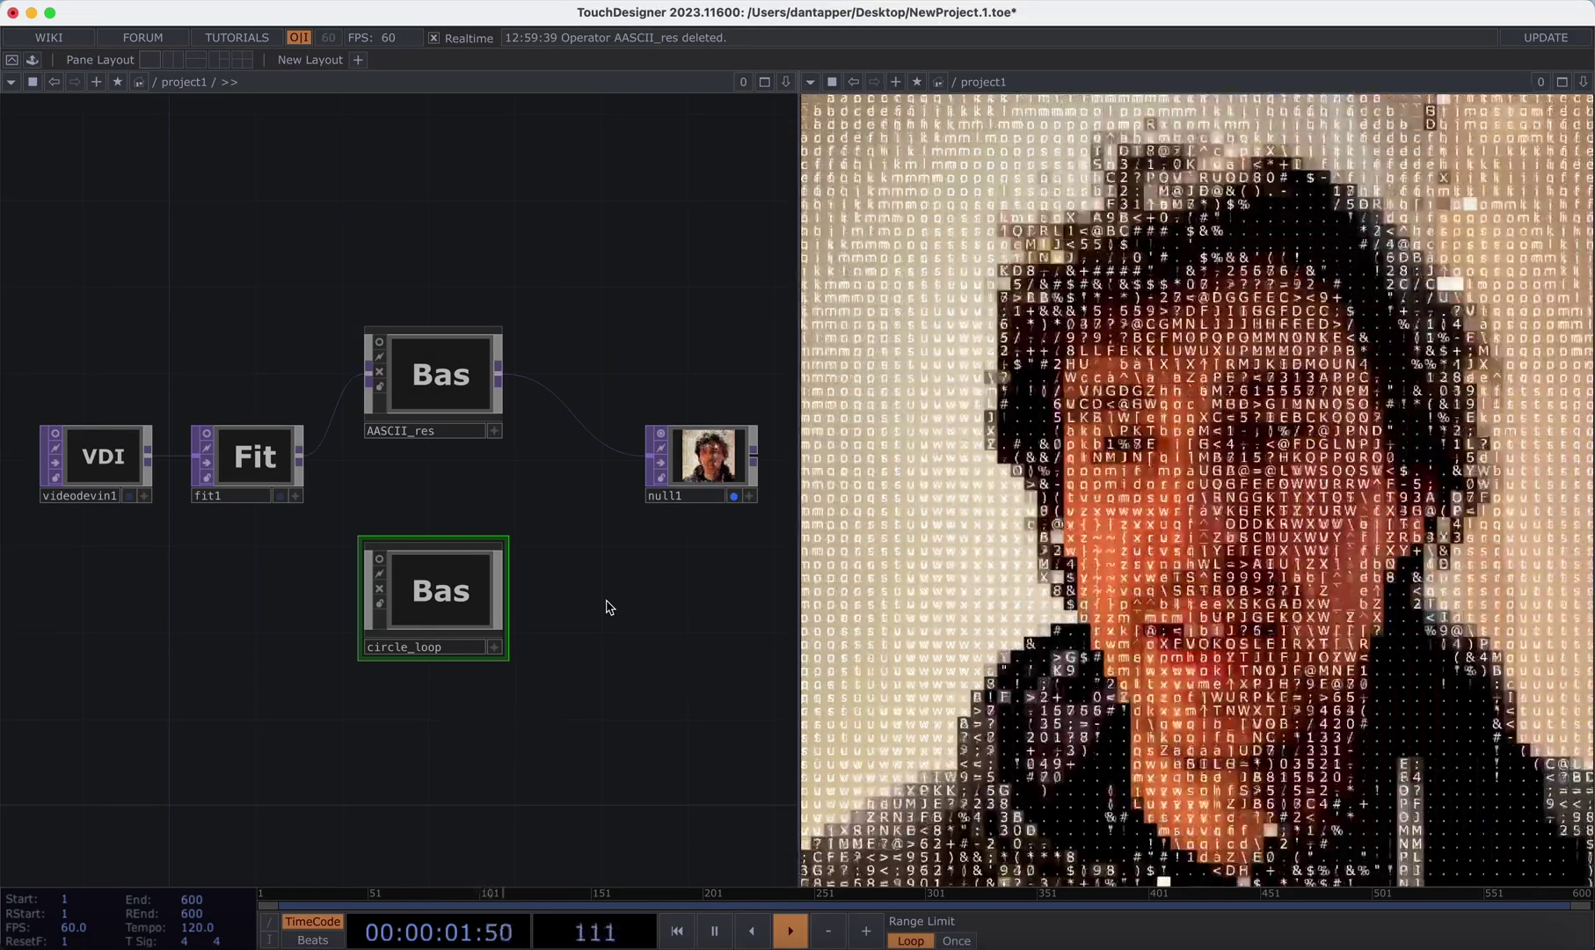
- Delete all five operators from project1 and return to a single network pane
drag(99, 288, 620, 695)
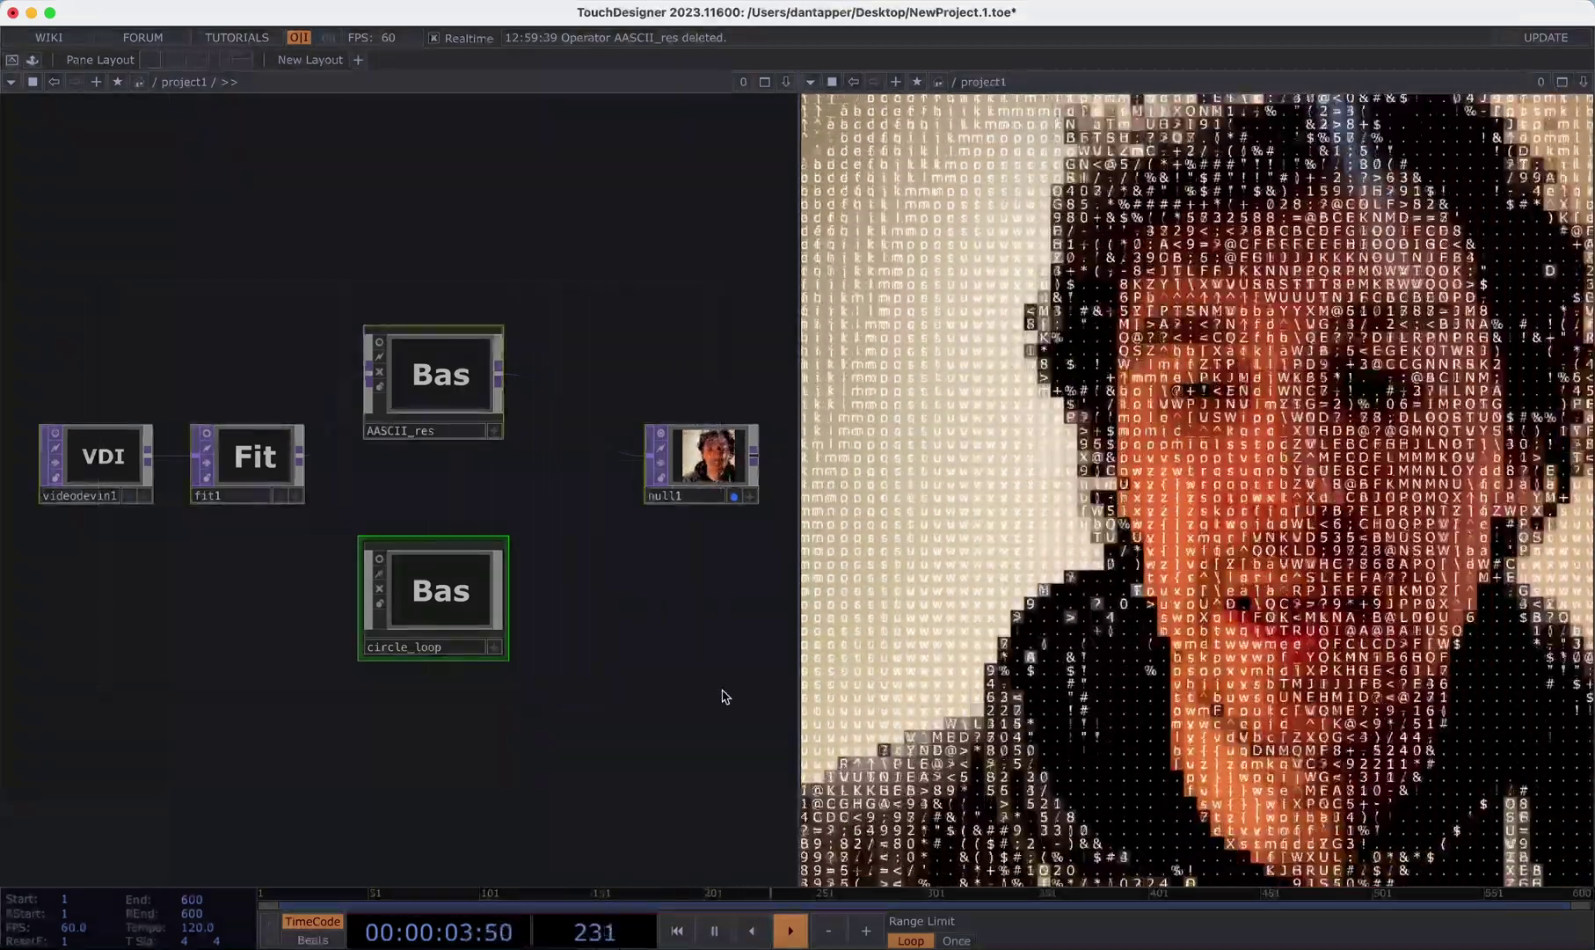
key(Delete)
key(alt+z)
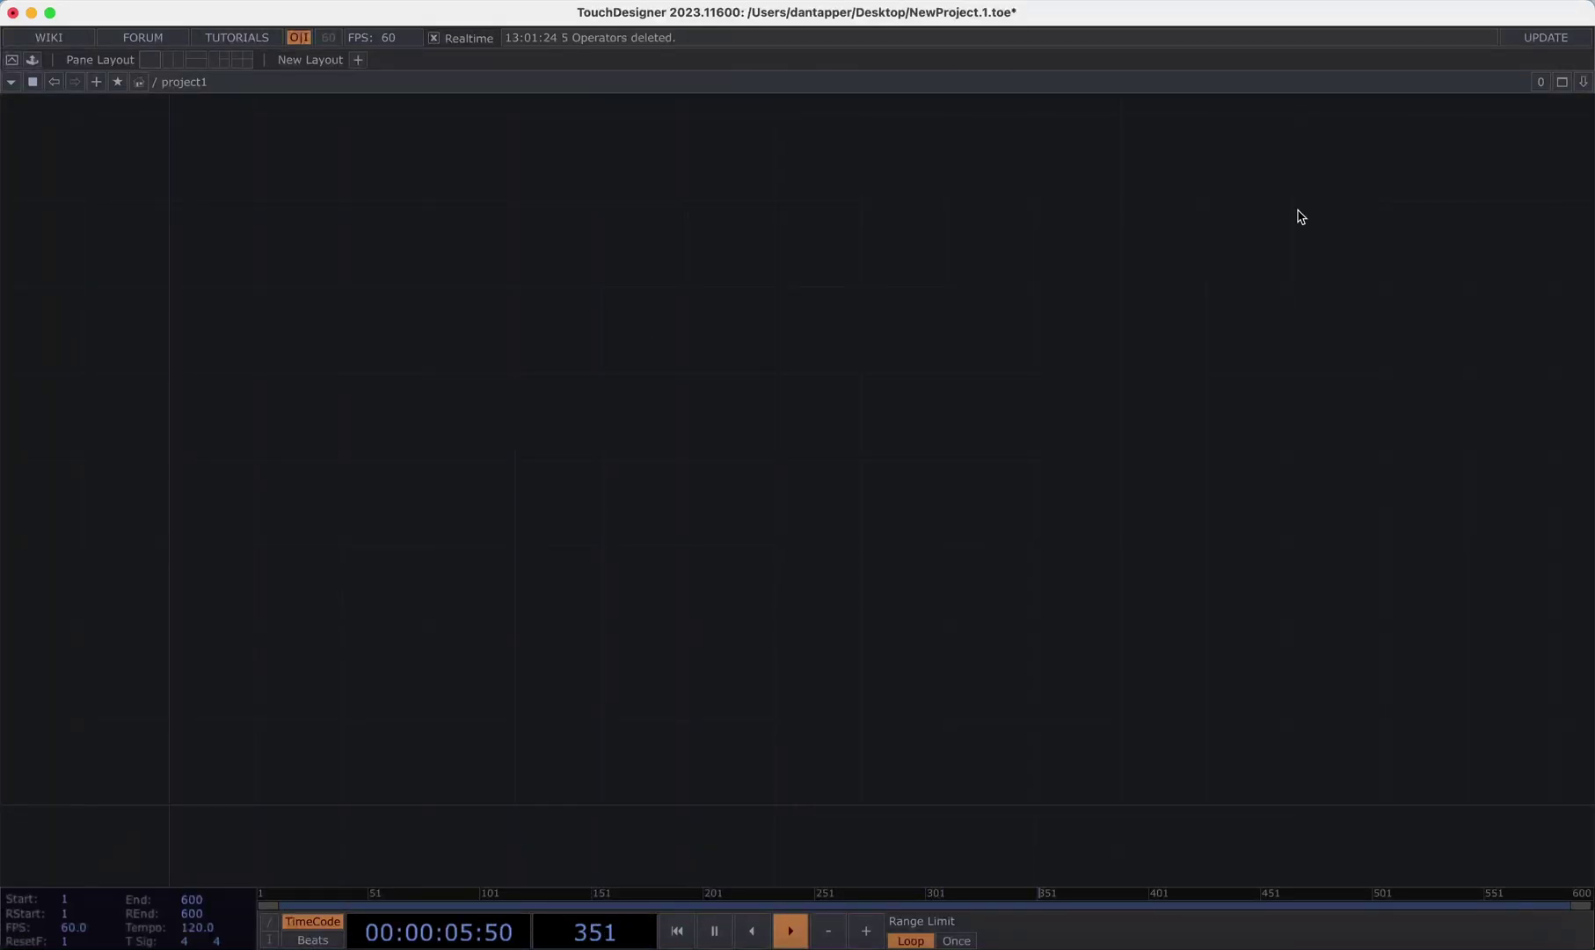
- Add a Replicator COMP to the empty network, show its parameters and set its Replication Method to By Number
key(Tab)
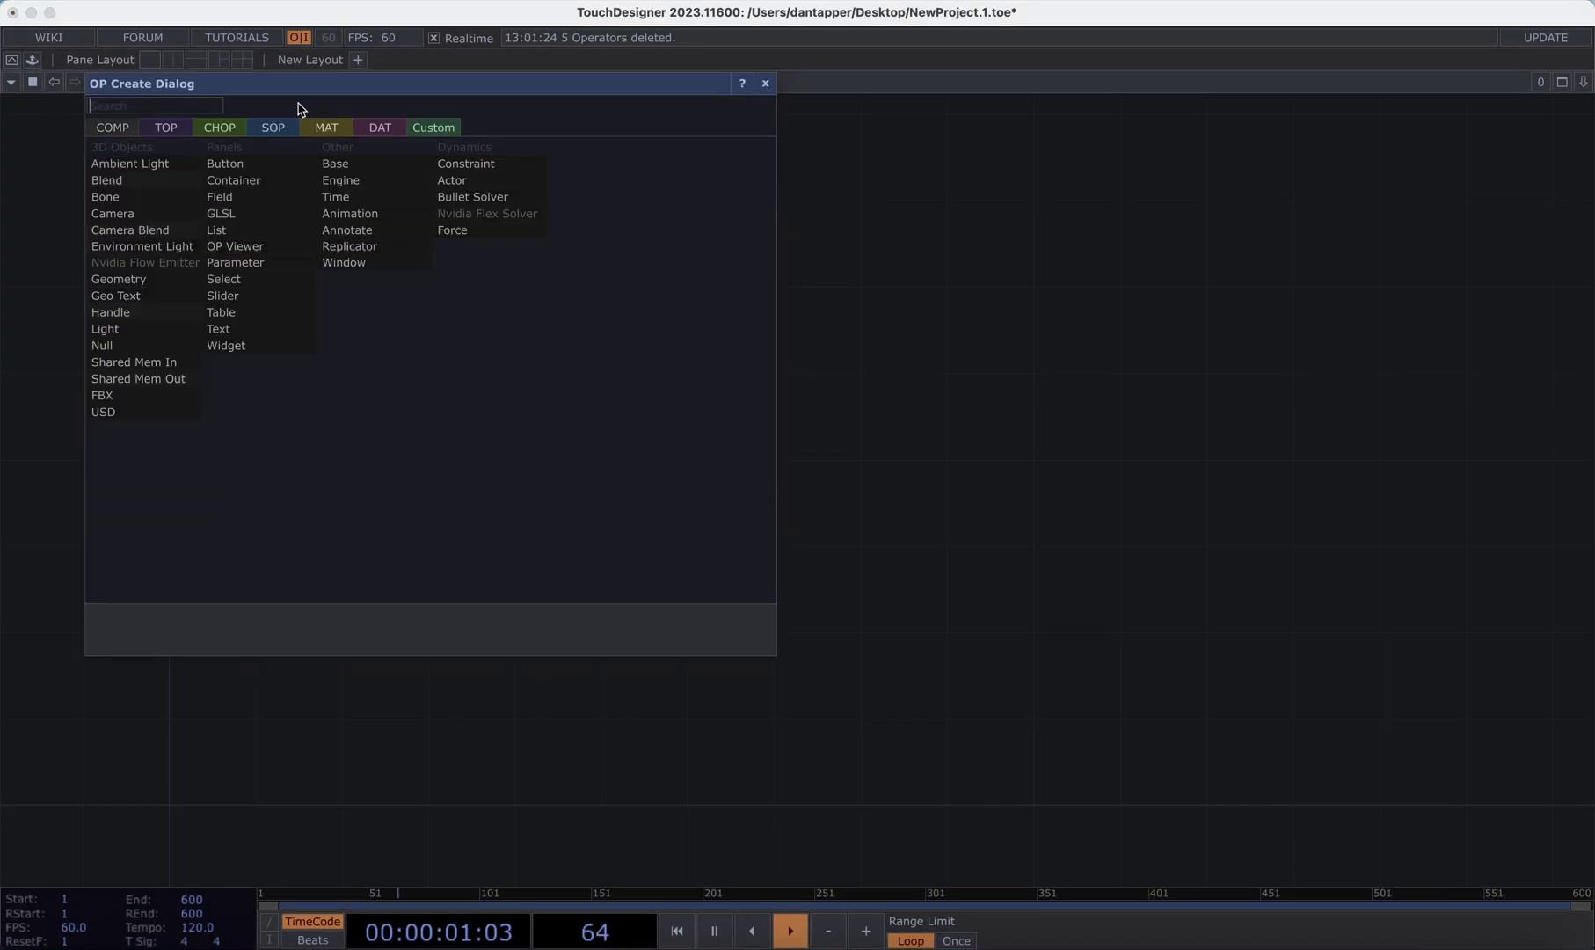
click(350, 246)
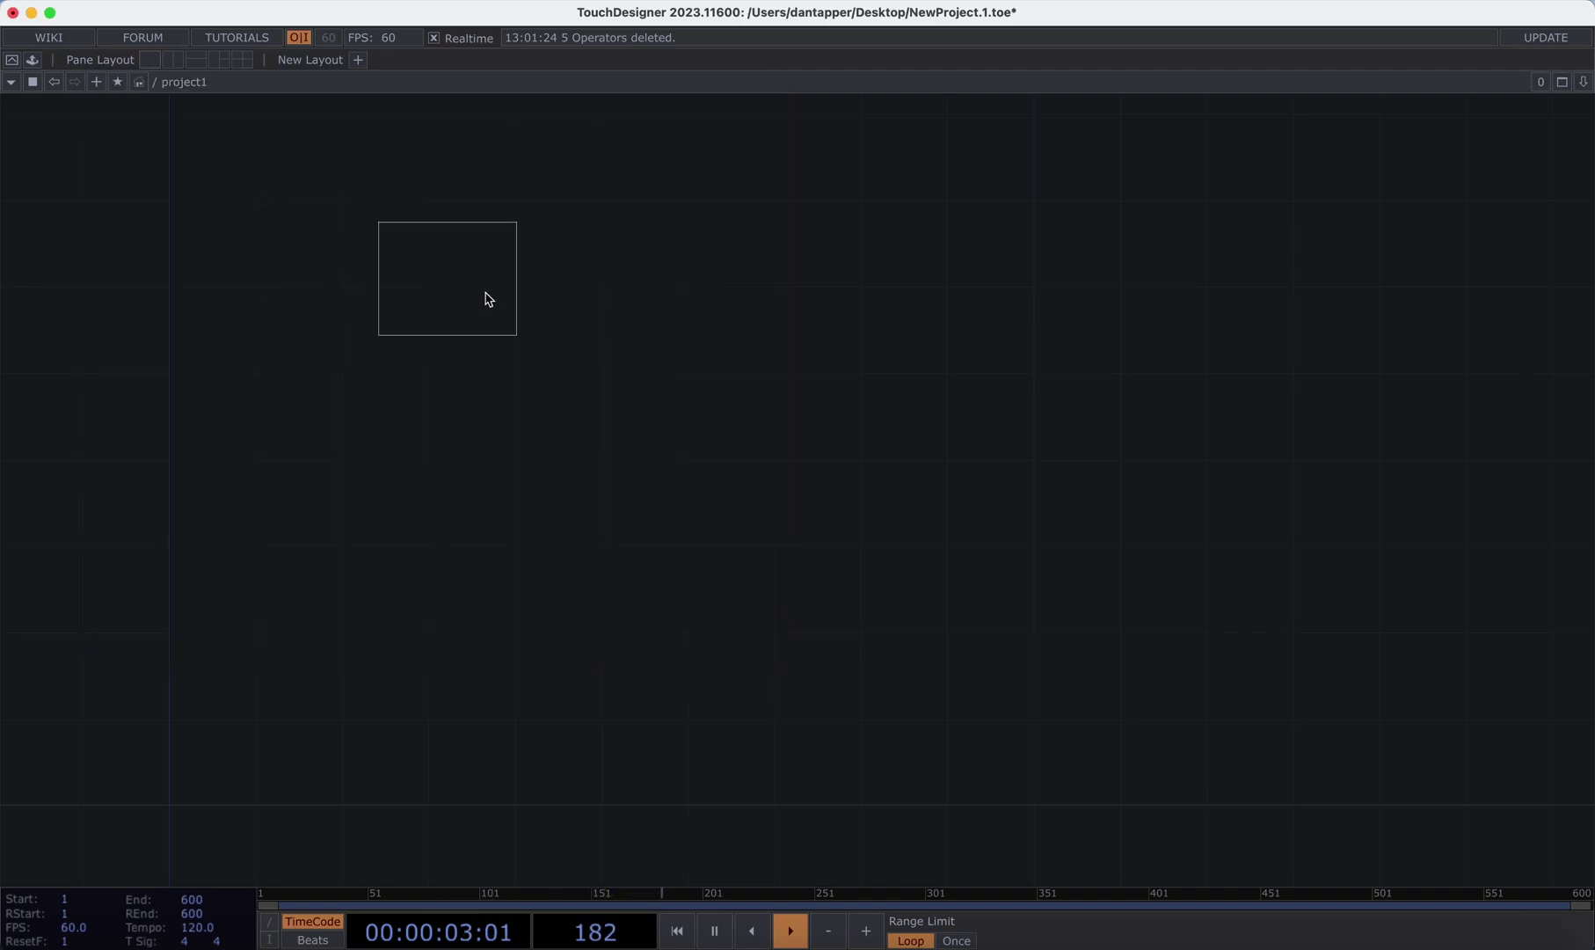
click(536, 311)
key(p)
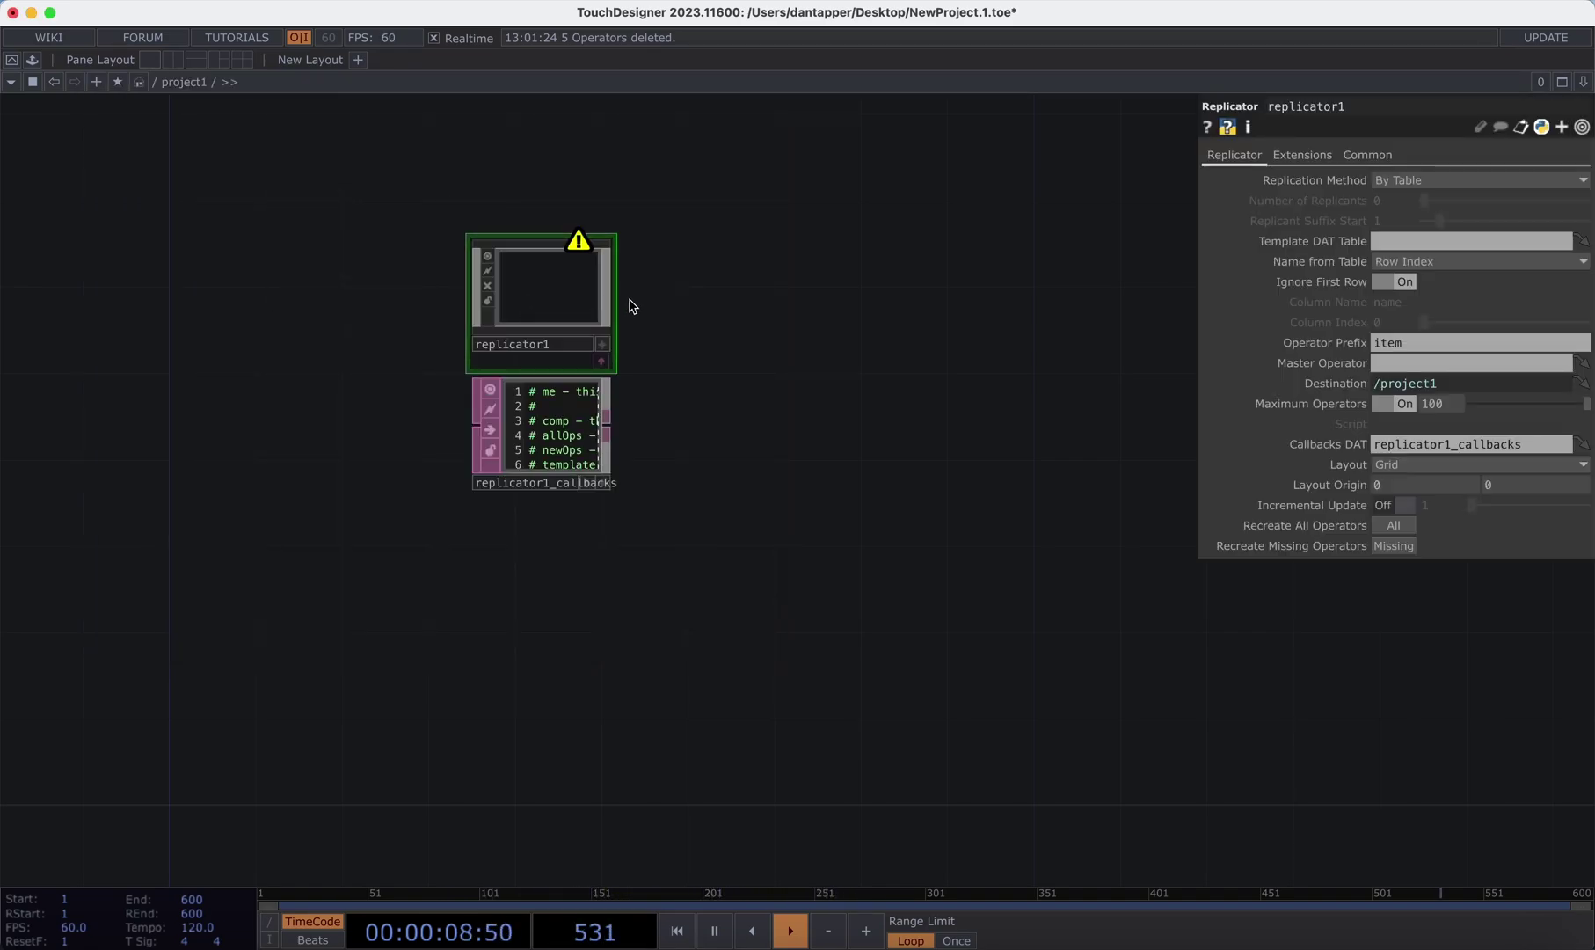
click(1451, 183)
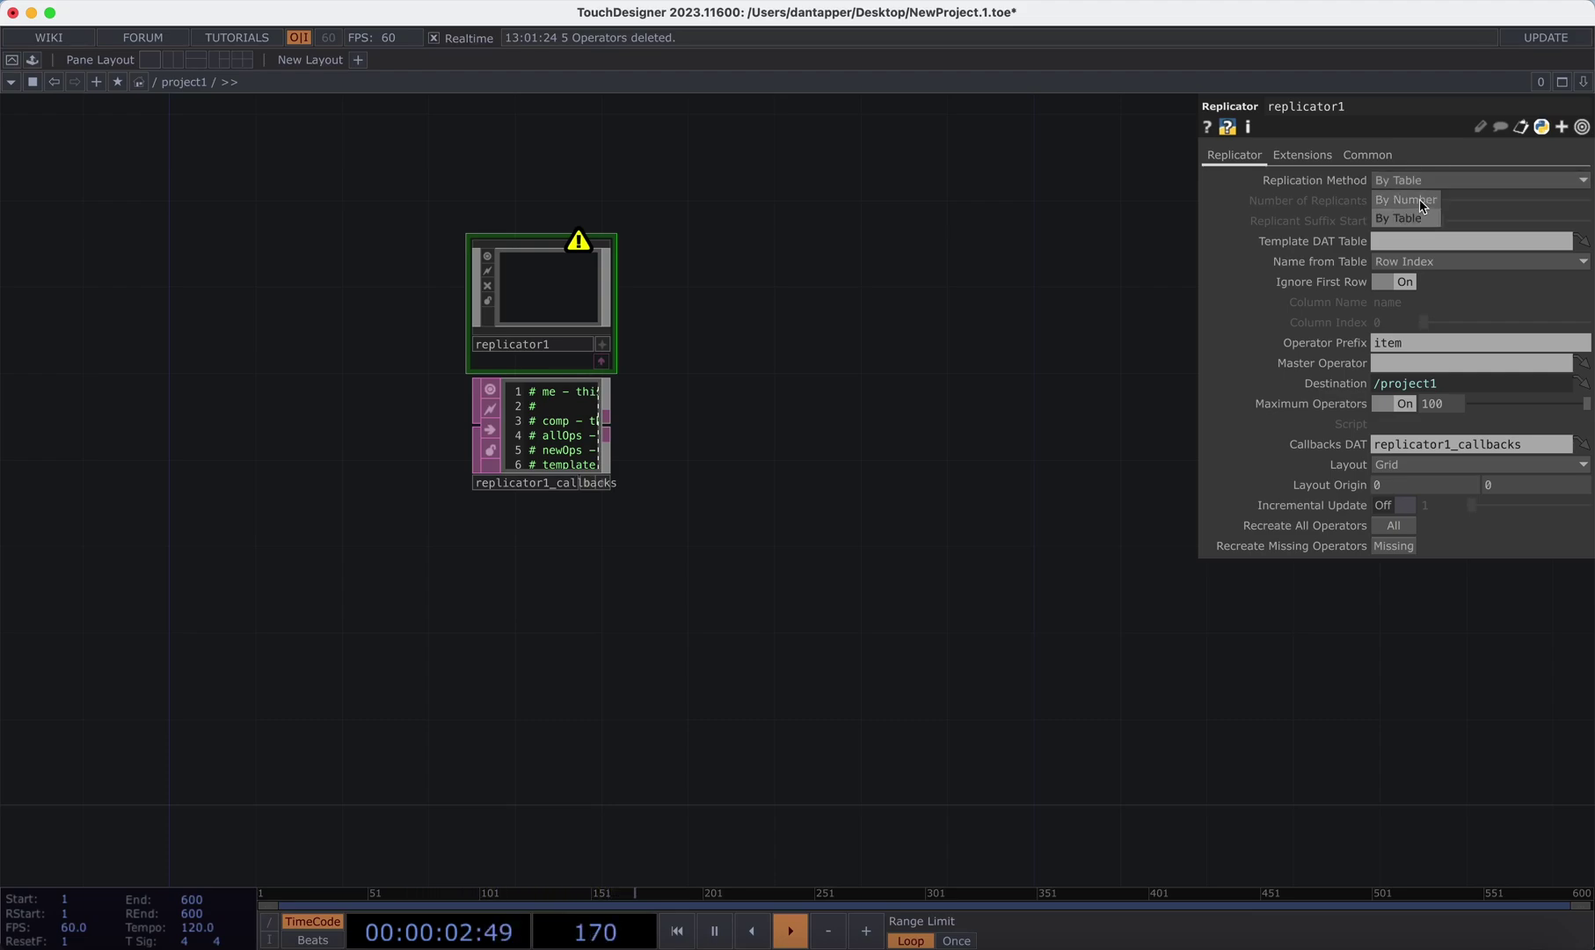
click(1419, 199)
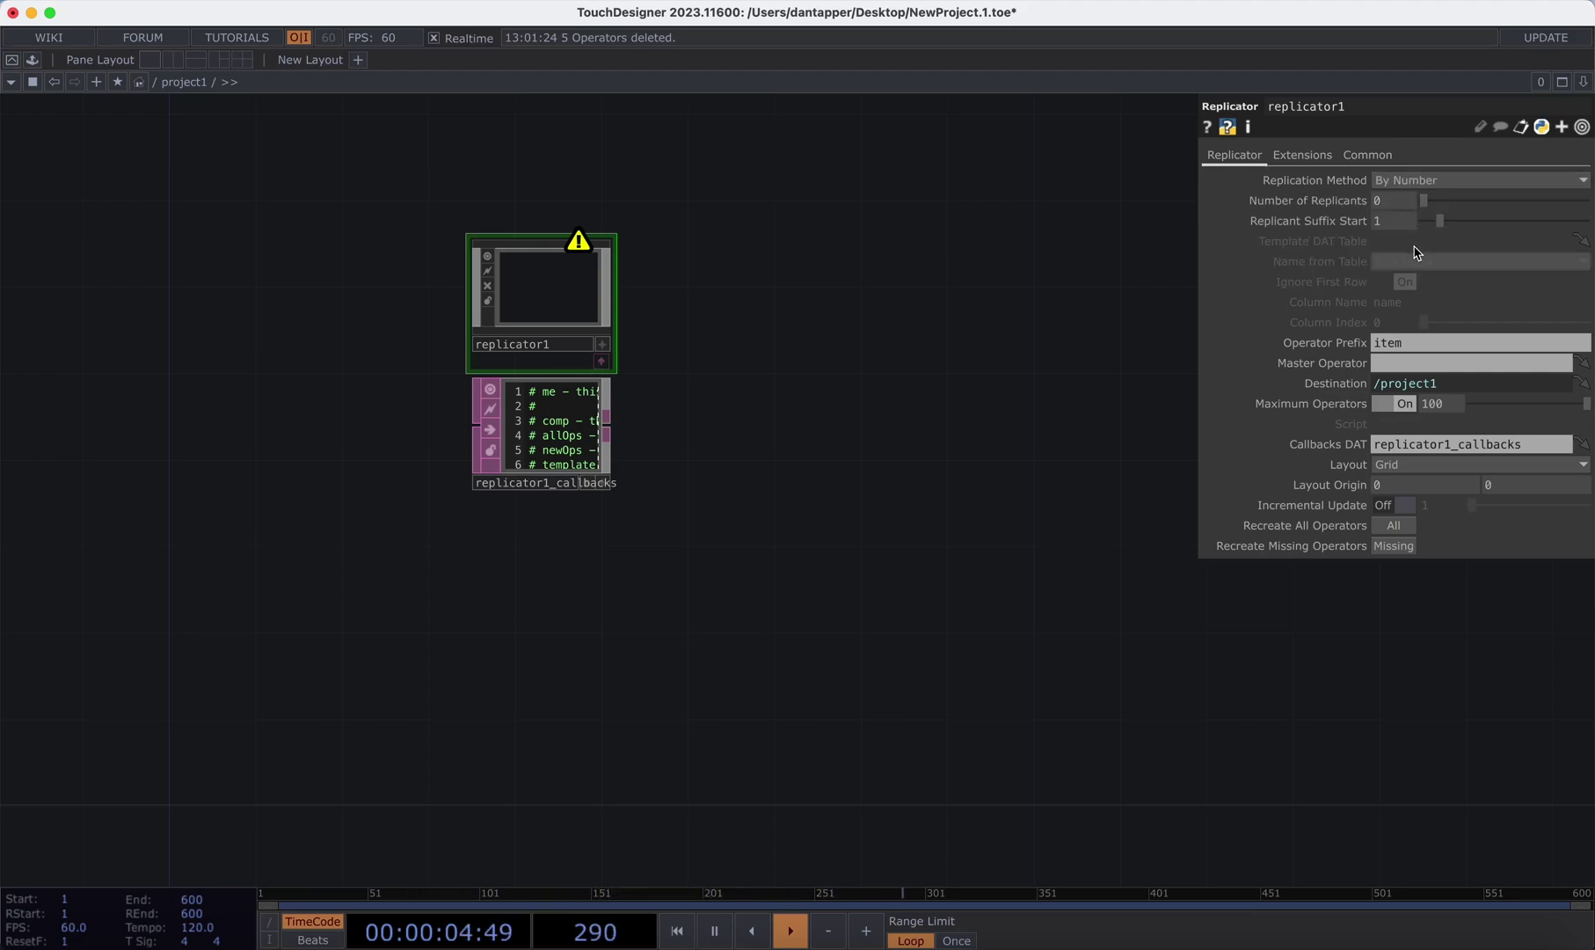
click(1422, 343)
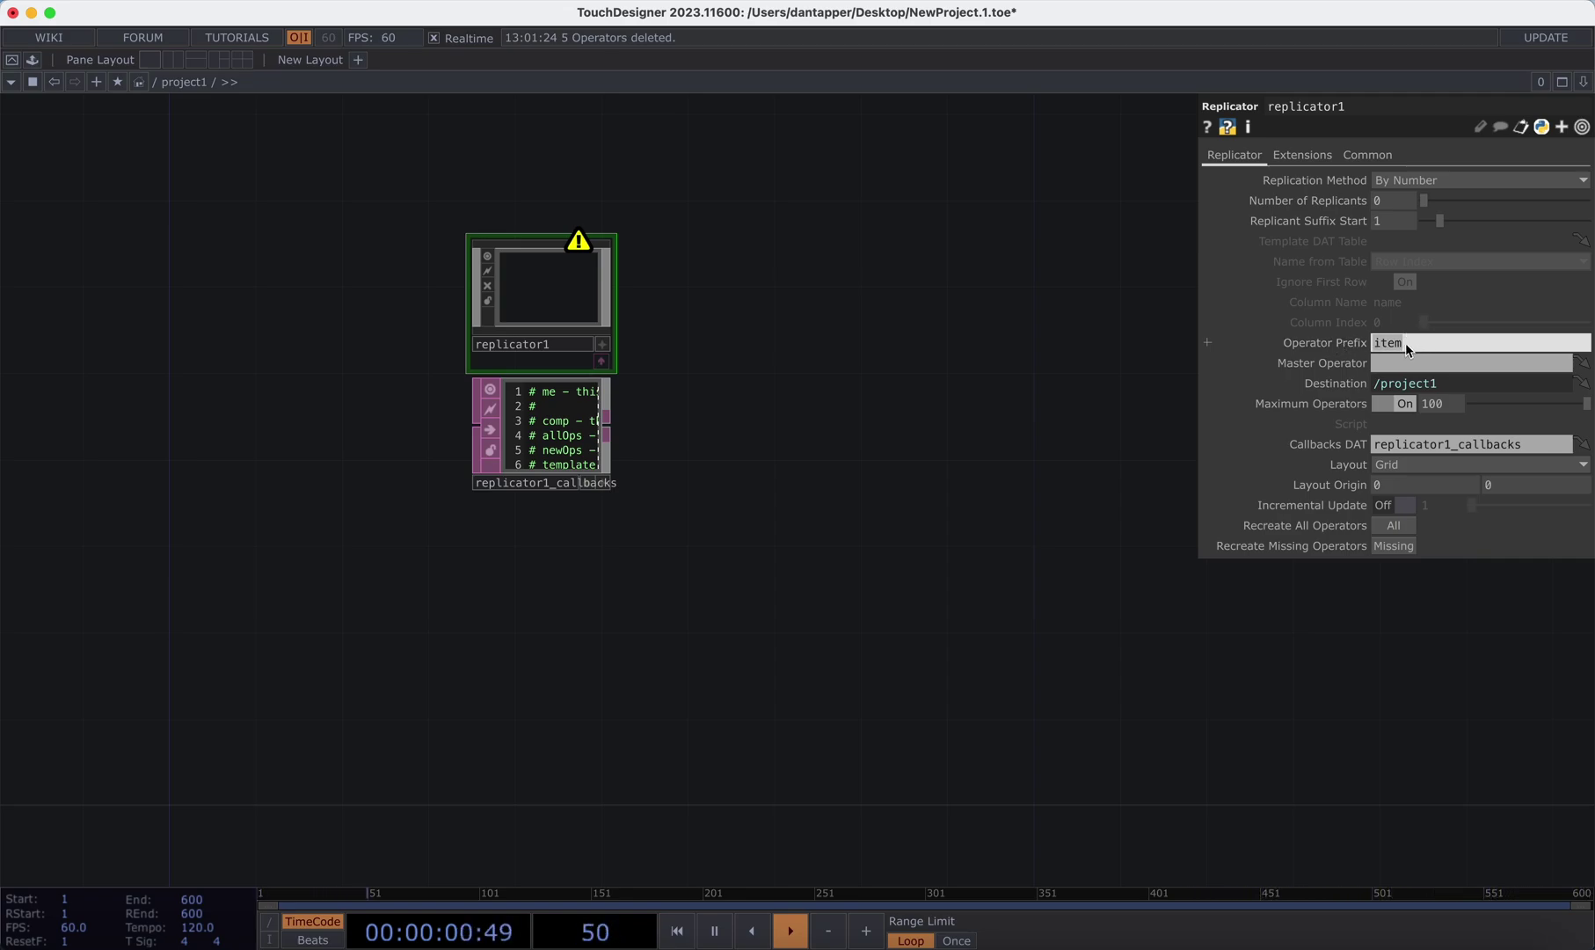
click(1404, 363)
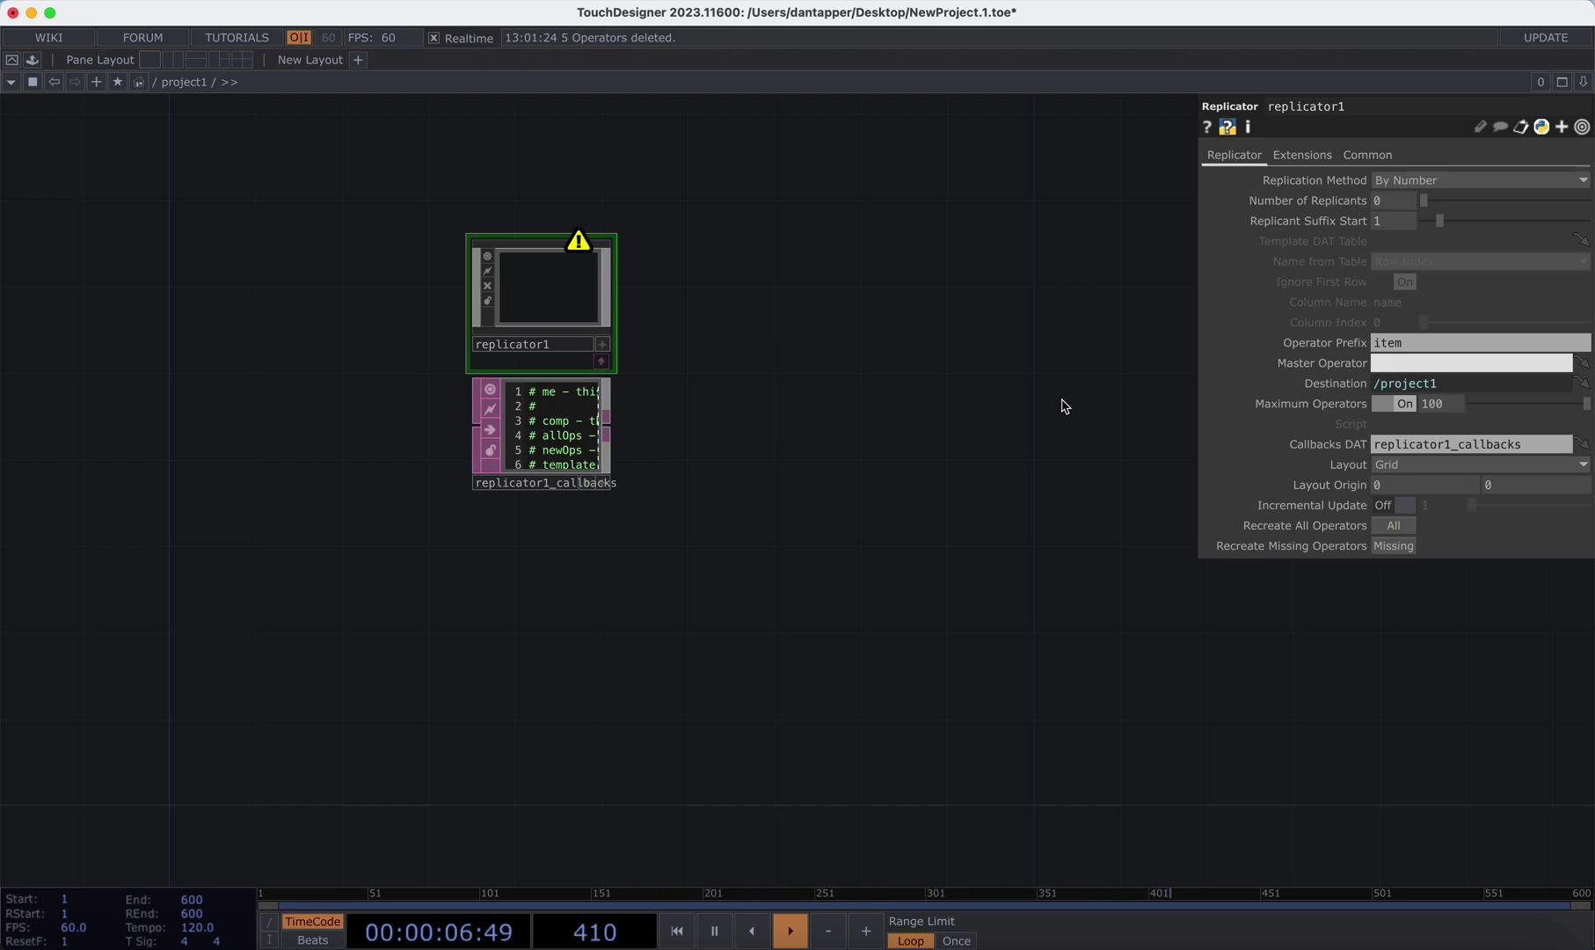
- Add a Noise TOP beside the replicator, turn off Monochrome and set its Period to 3
drag(714, 481, 518, 597)
key(Tab)
text(no)
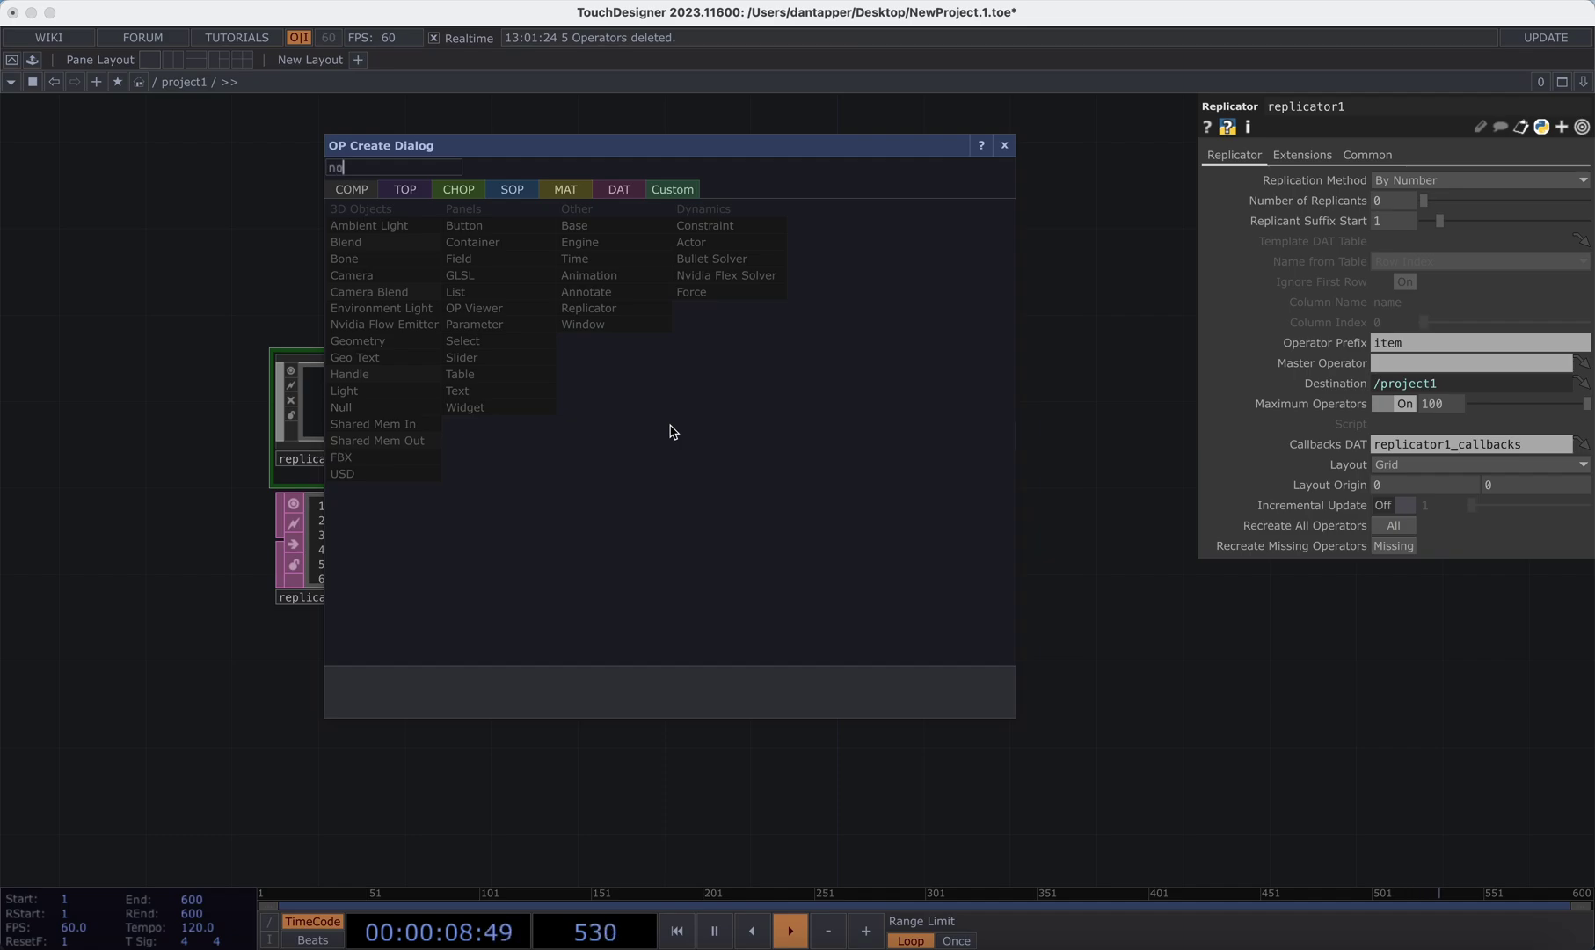
click(577, 292)
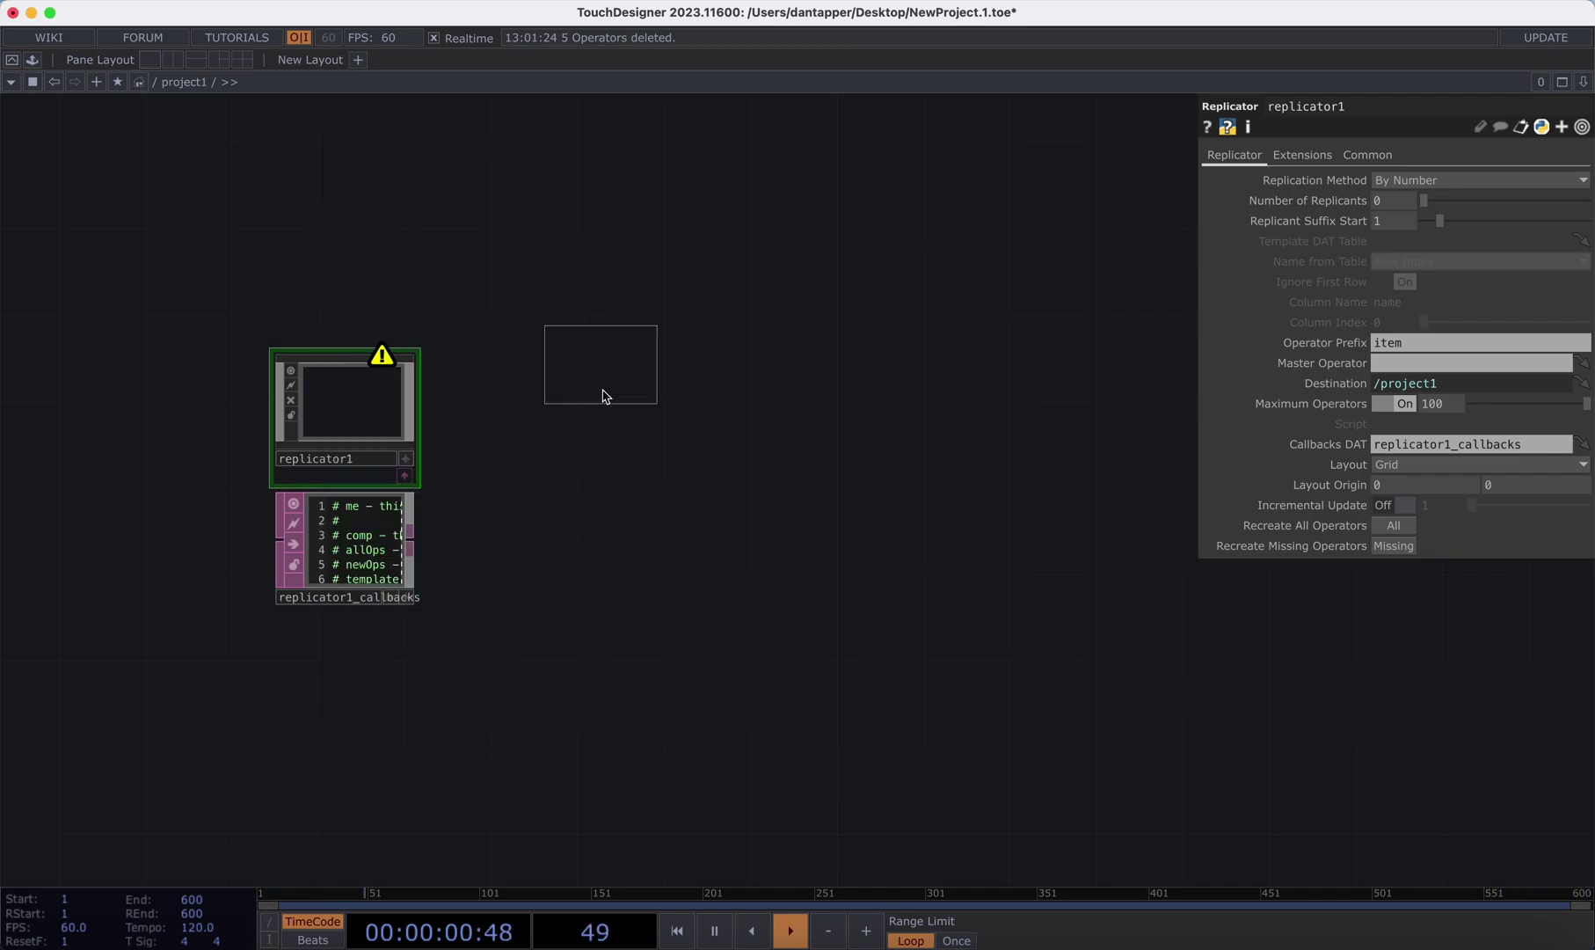
click(595, 398)
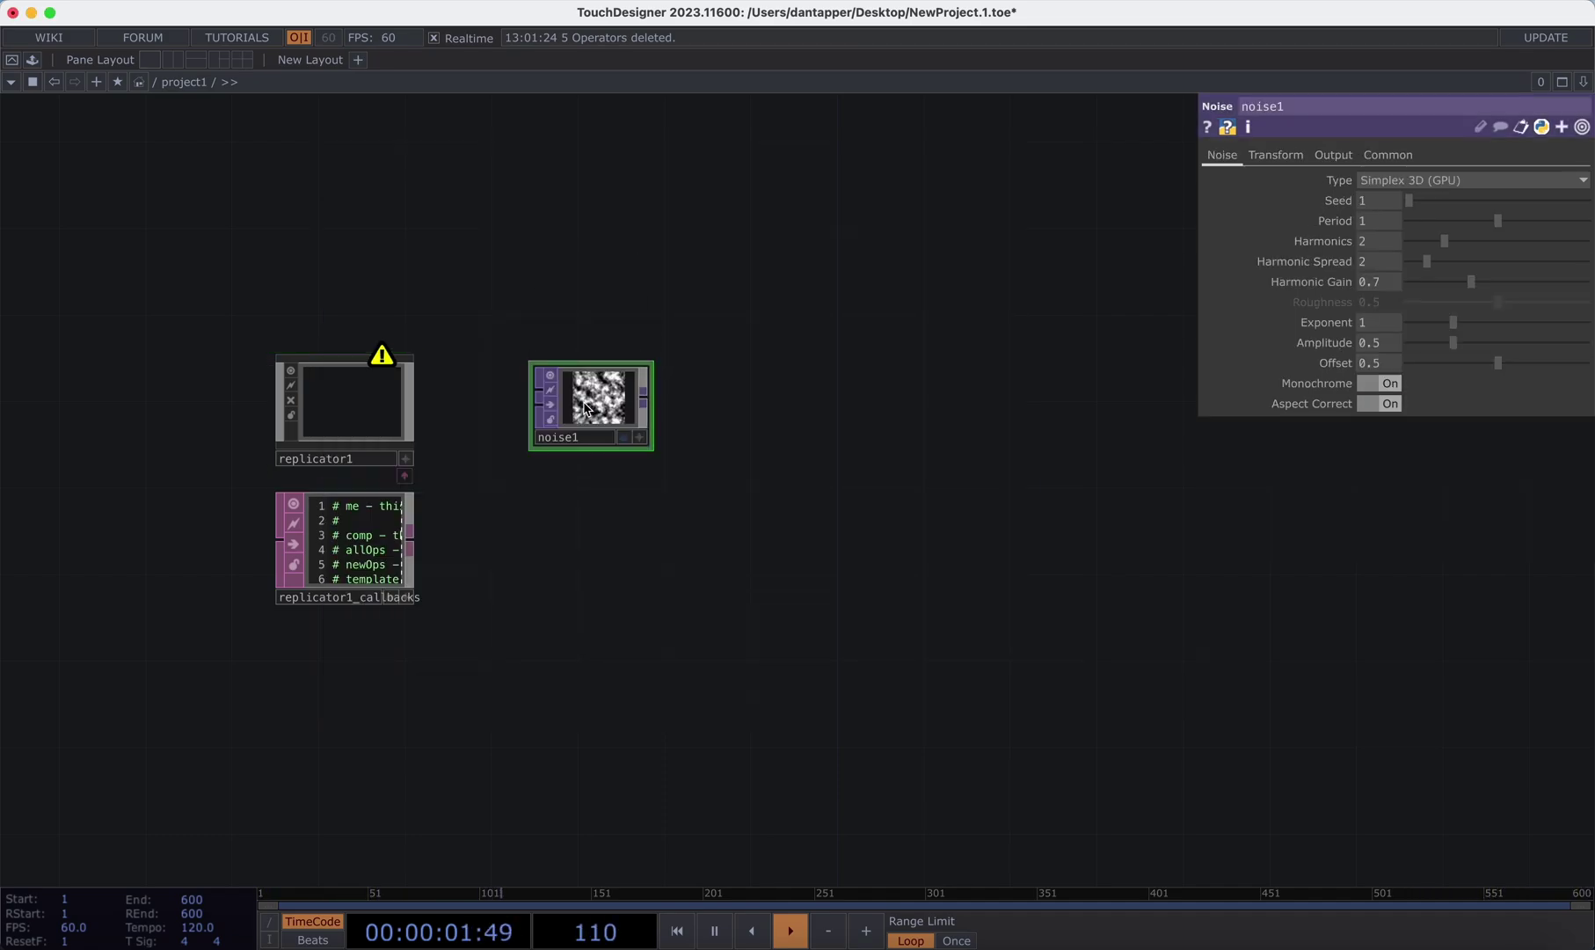
click(1385, 384)
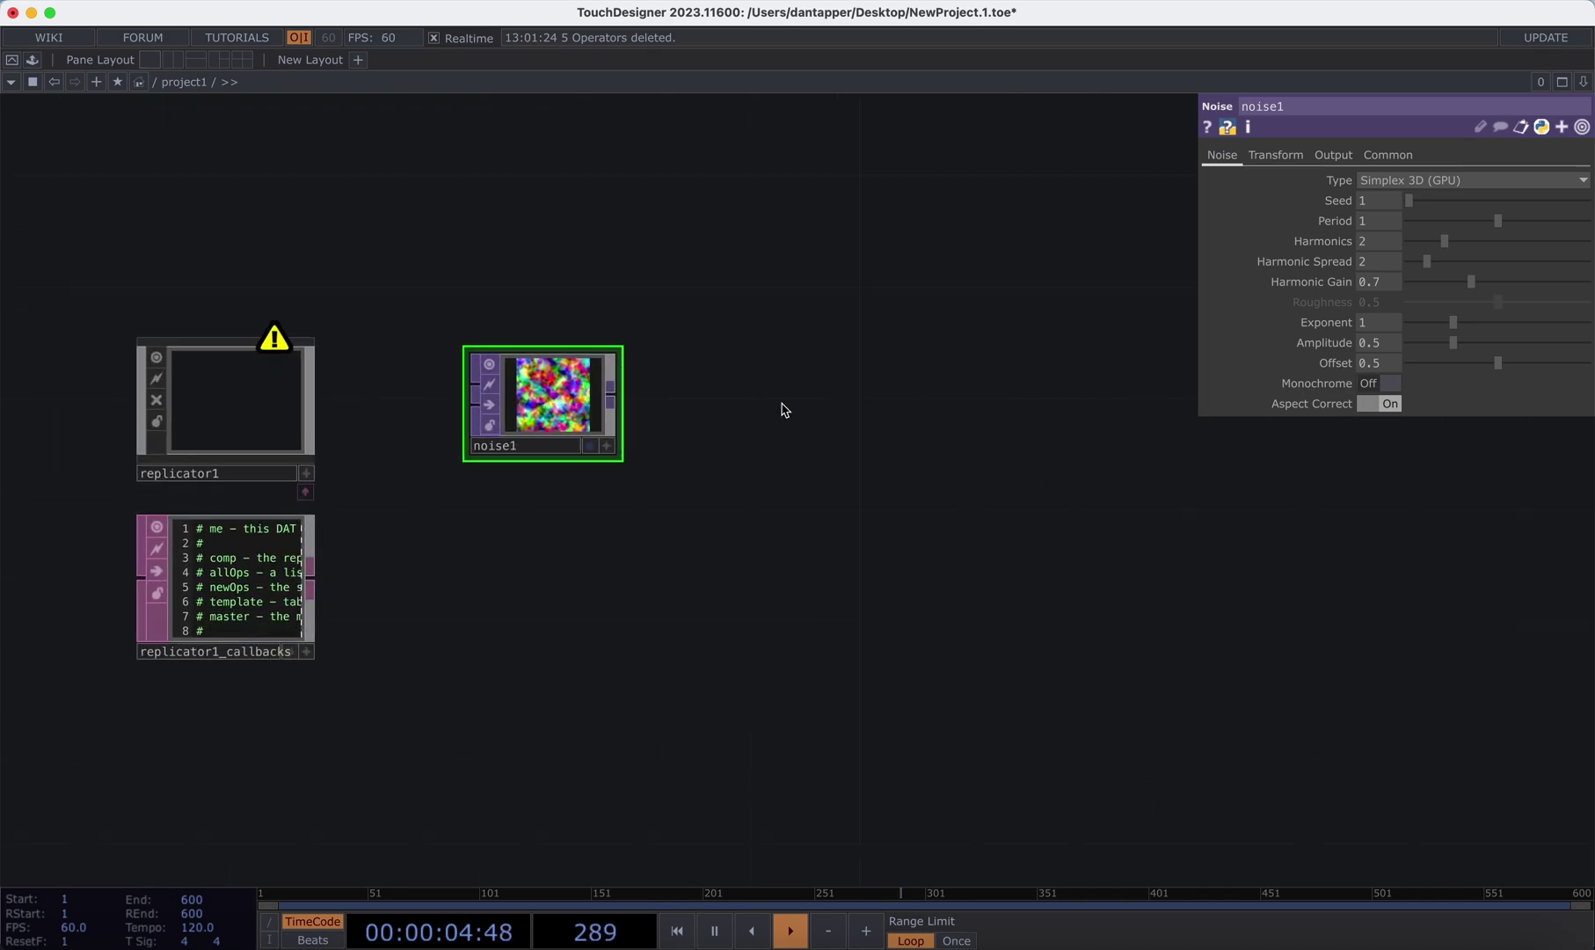
scroll(769, 428, up, 3)
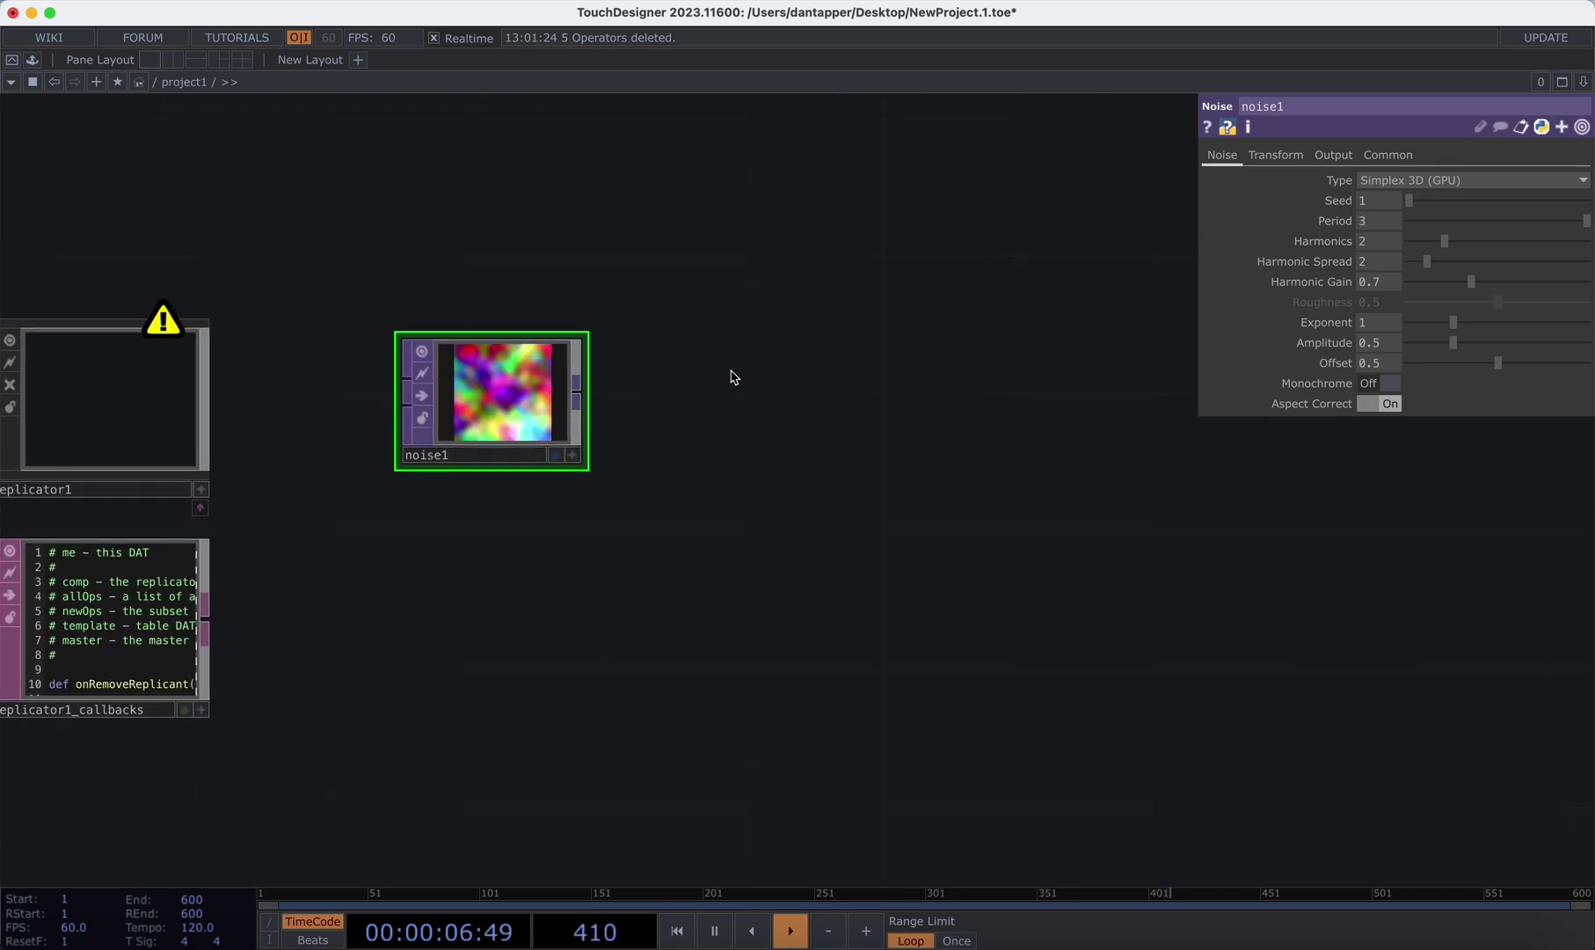
- Assign noise1 as the replicator's Master Operator and set the Operator Prefix to n_
scroll(731, 376, left, 5)
drag(695, 355, 1463, 369)
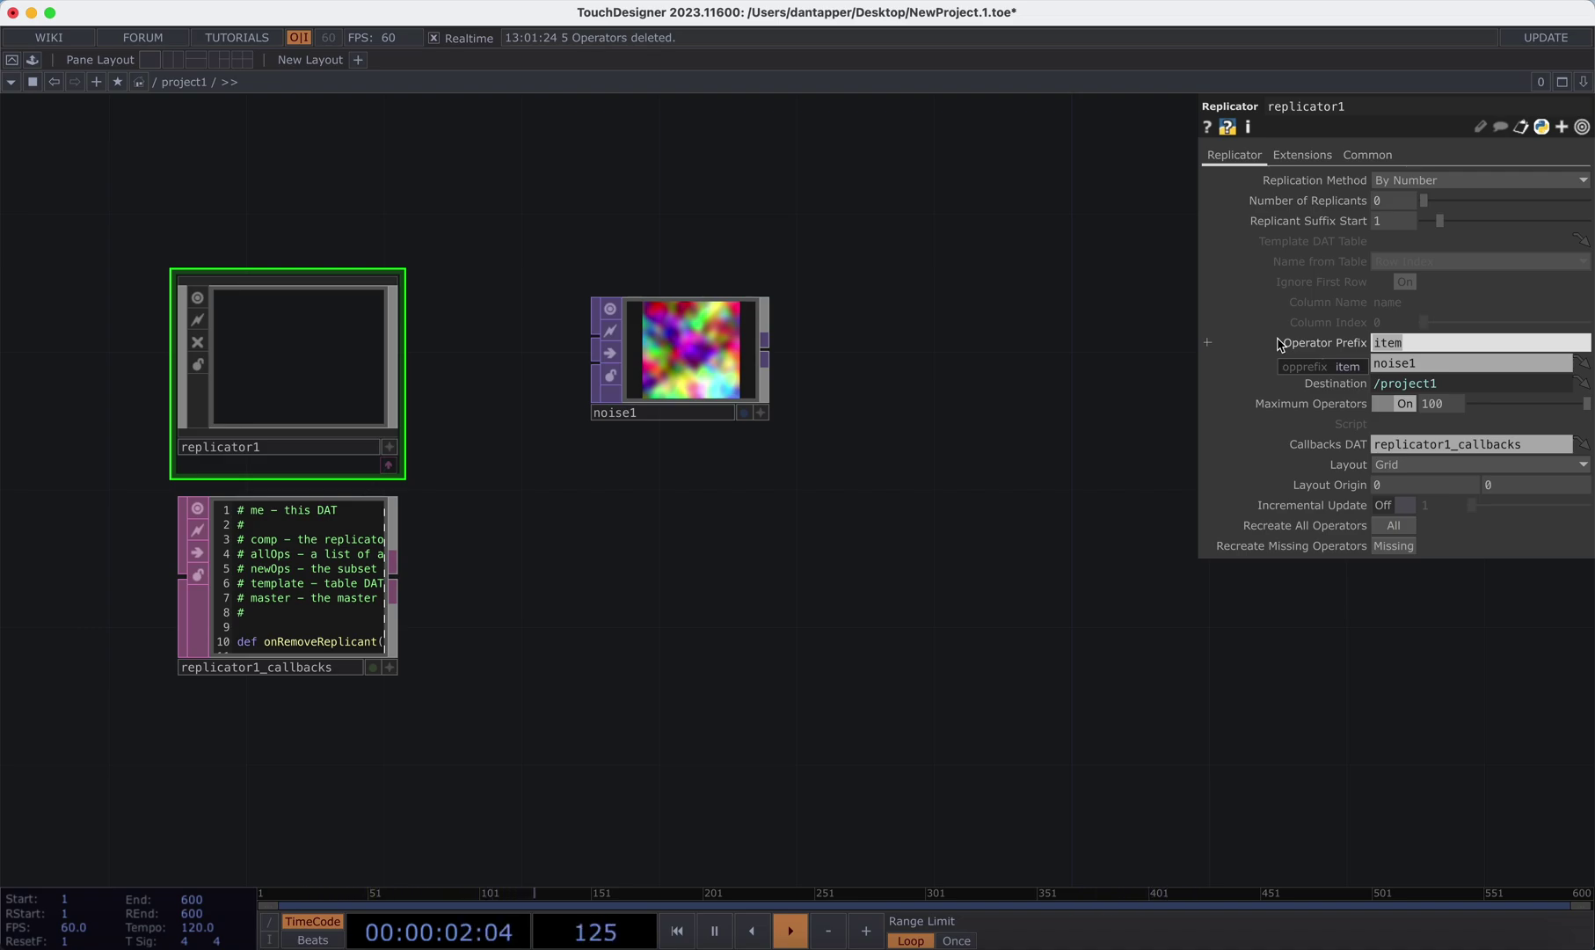
text(n_)
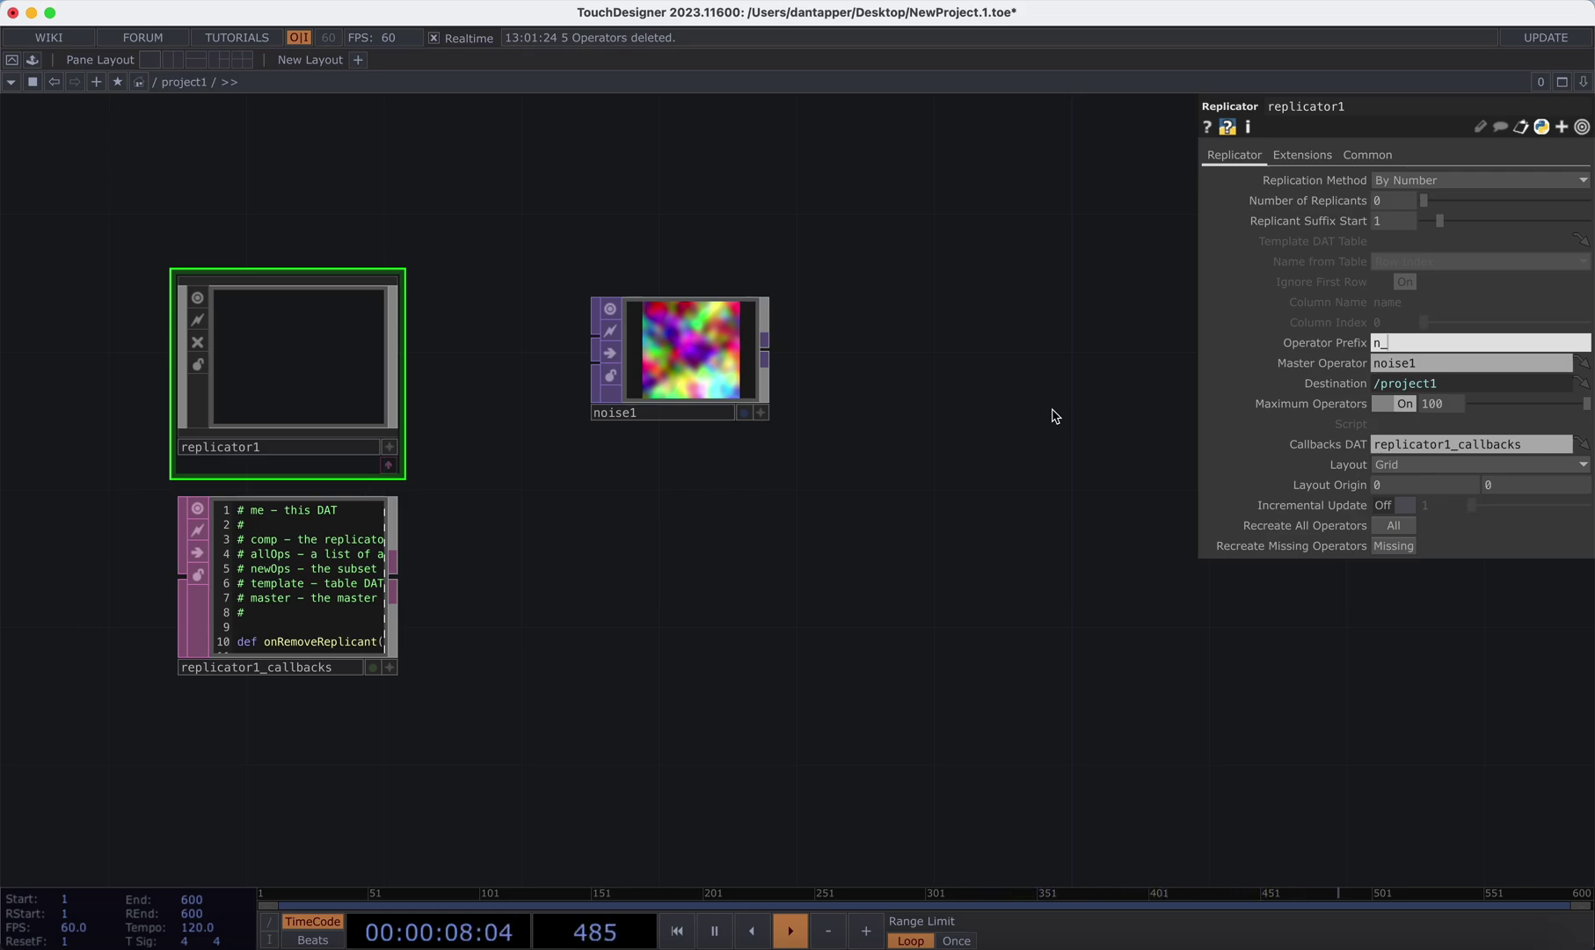
key(Return)
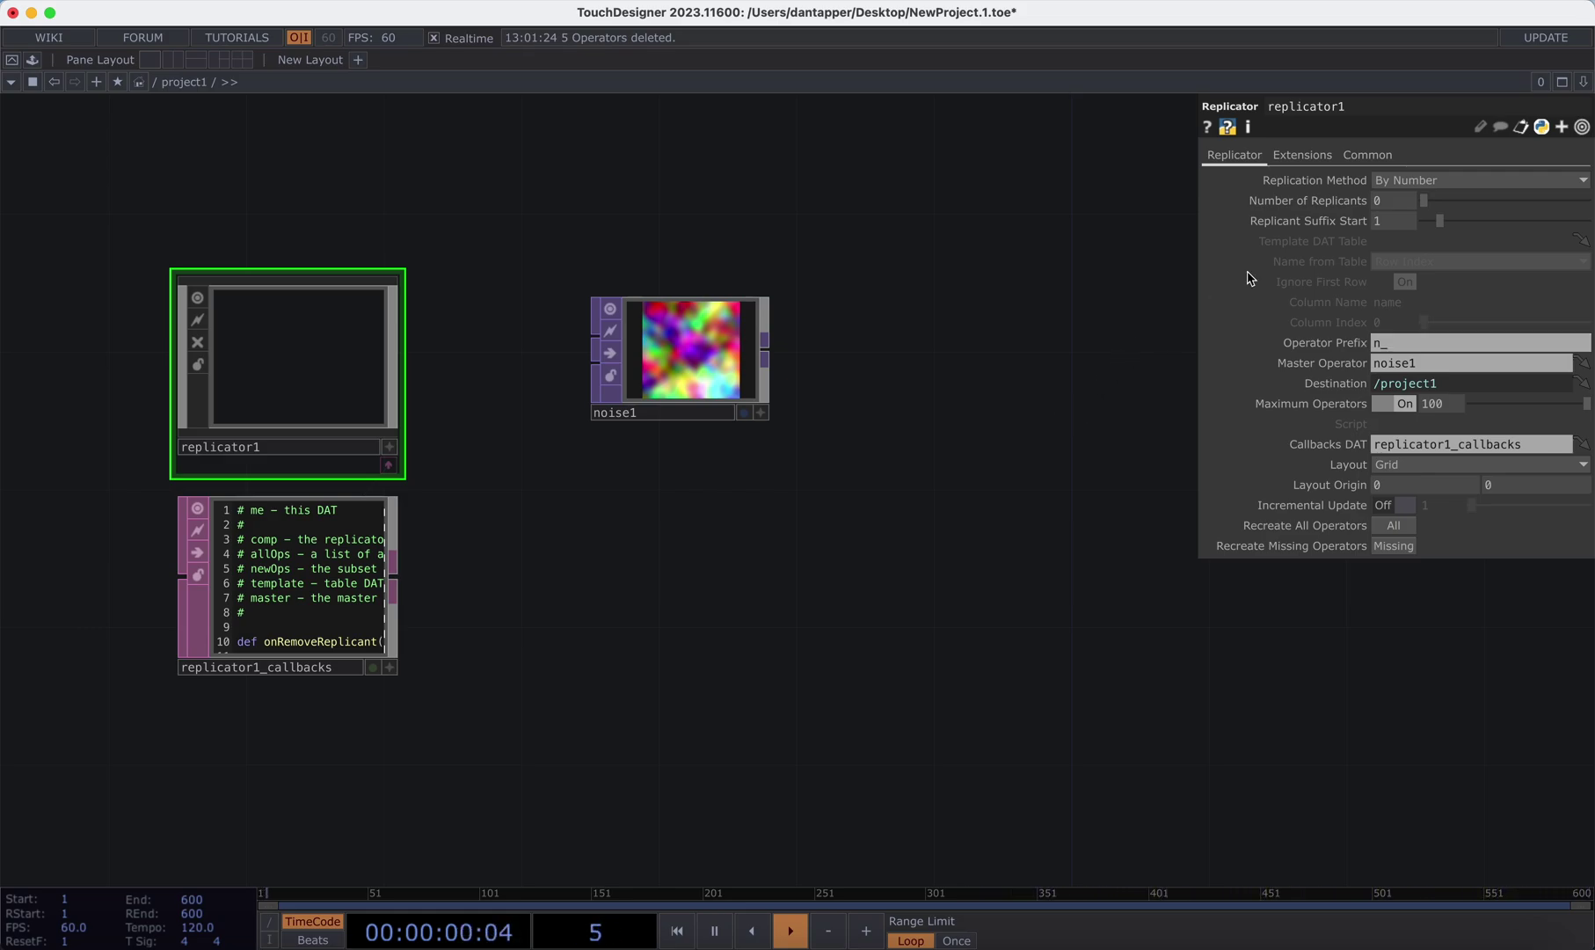
- Set the replicator's Replicant Suffix Start to 0 and its Number of Replicants to 10
click(1394, 221)
text(0)
key(Return)
scroll(1079, 337, down, 5)
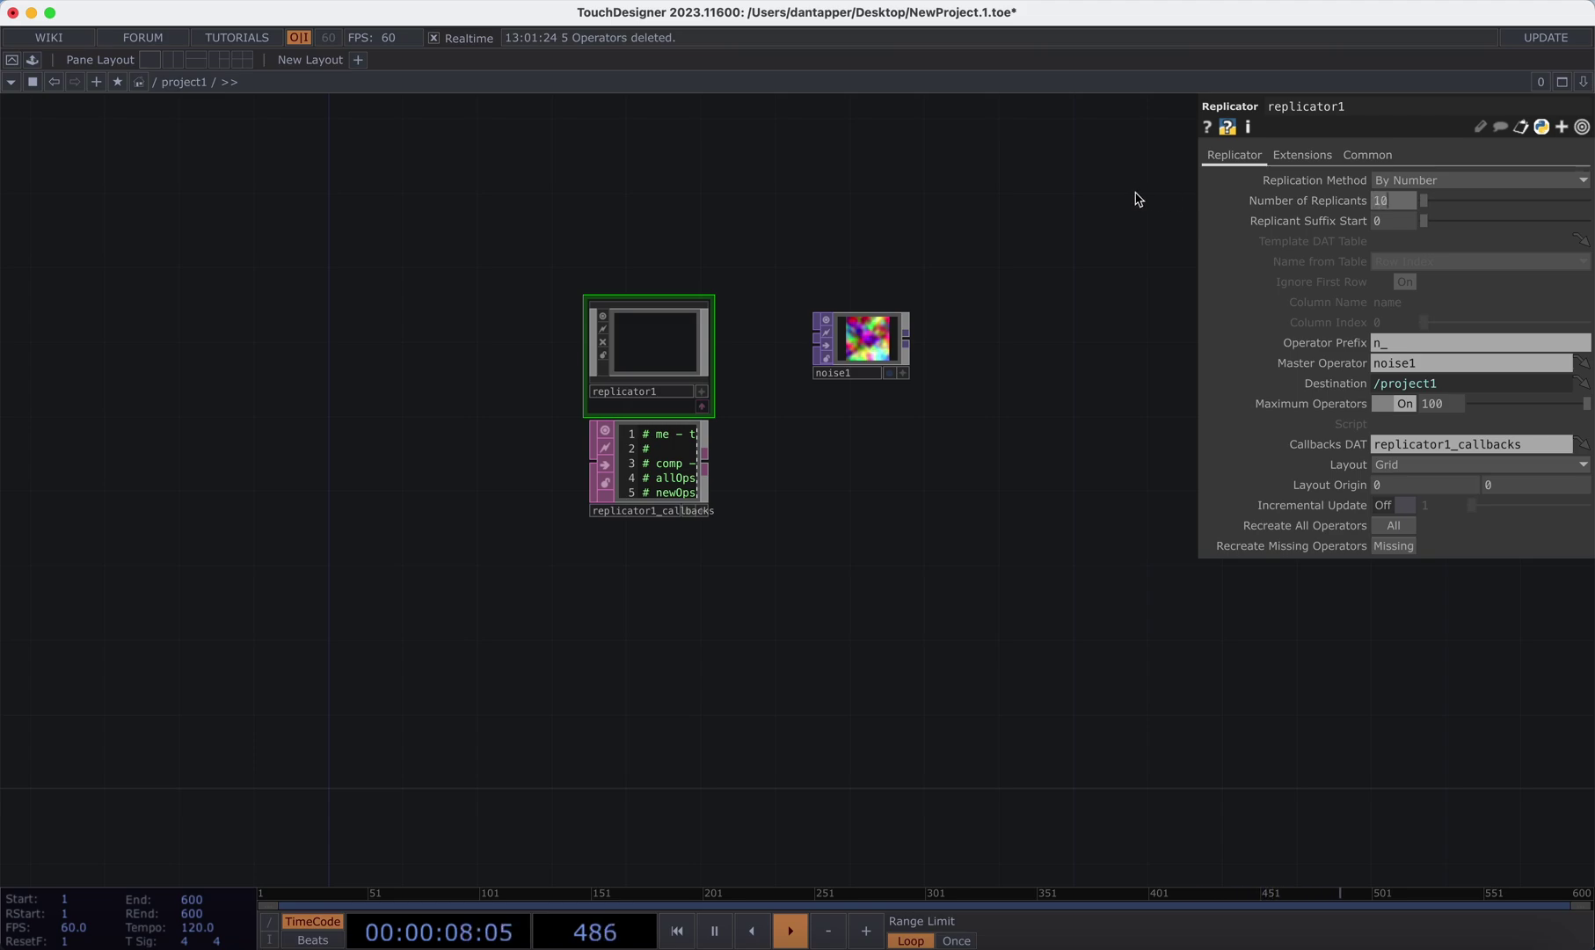
key(Return)
drag(1020, 825, 960, 549)
scroll(960, 549, down, 5)
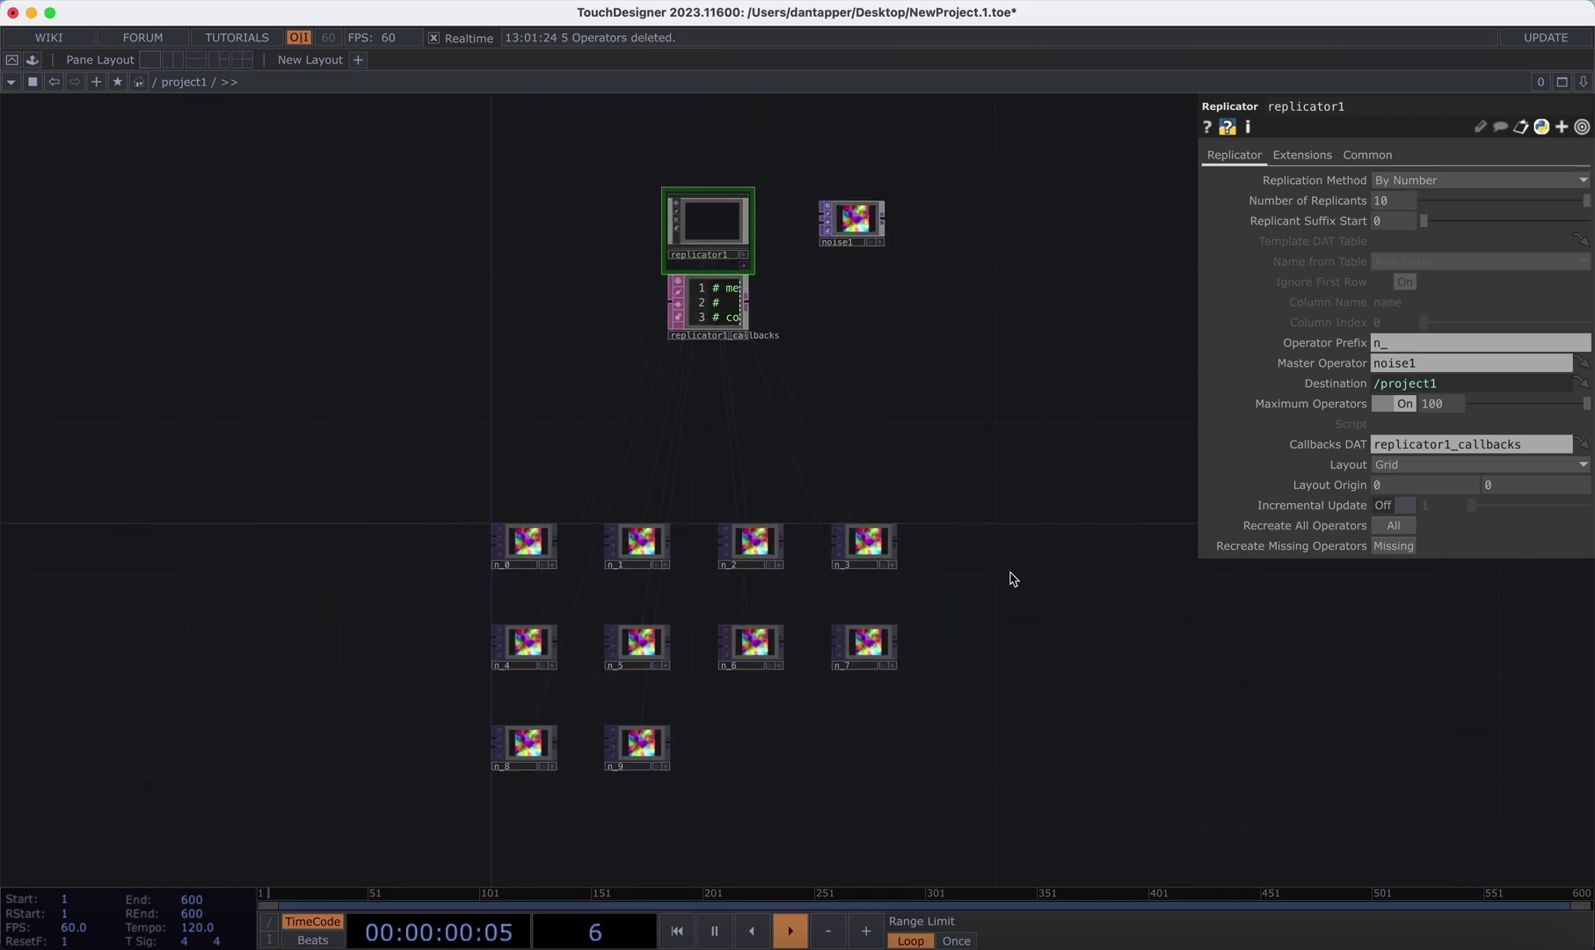
scroll(517, 579, up, 5)
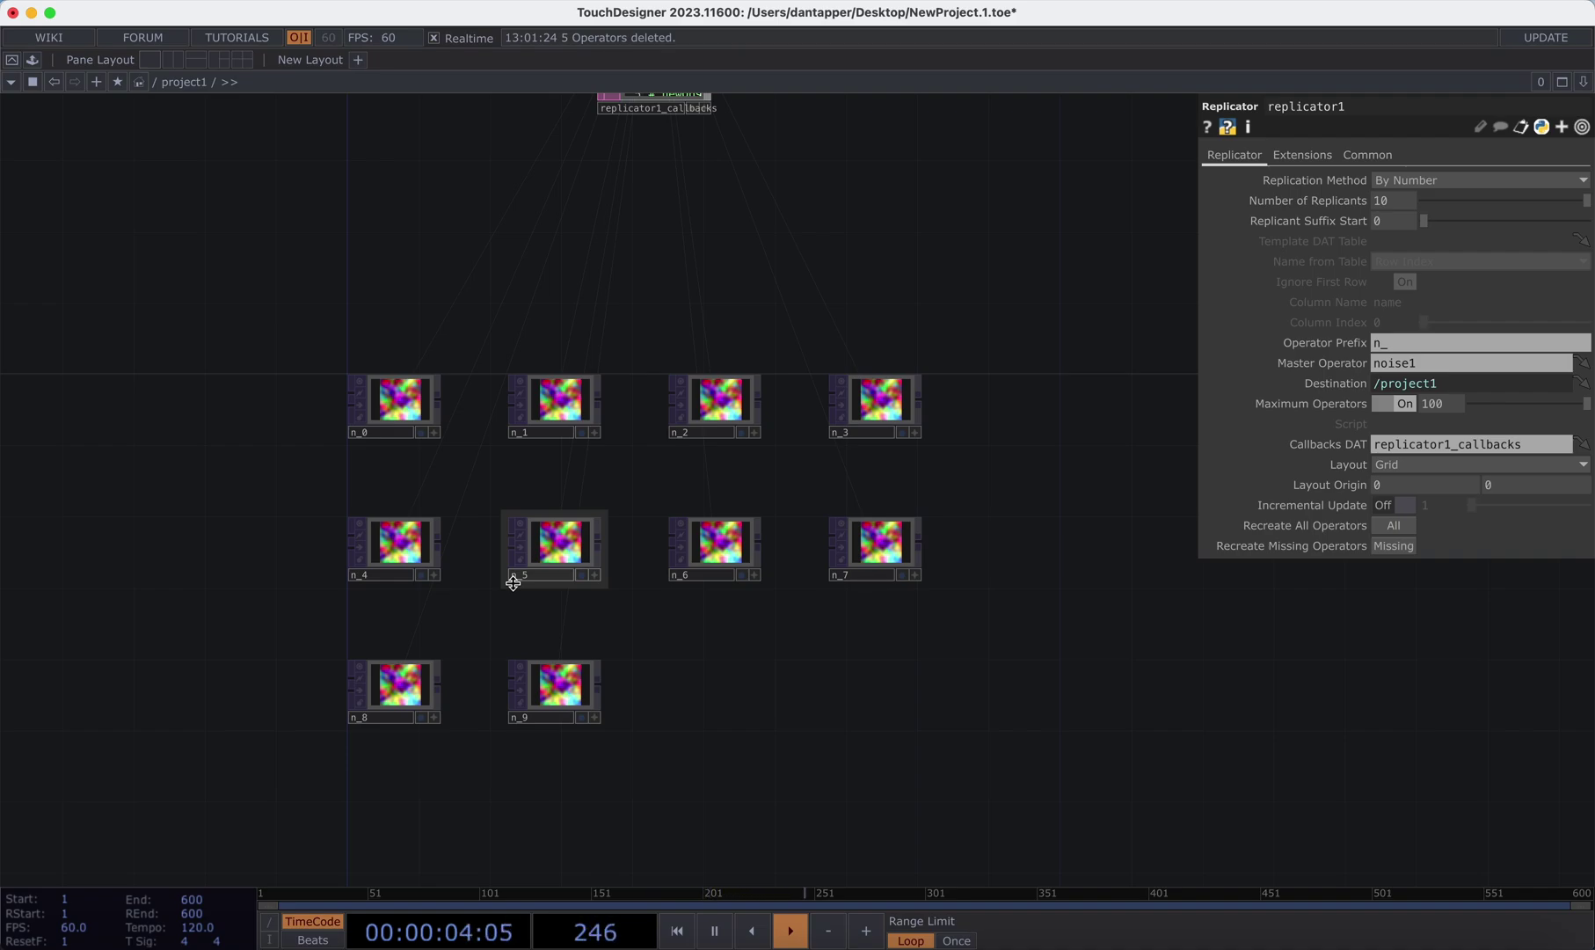
- Try the Horizontal and Vertical layouts for the replicants, and set the Layout back to Grid
click(1398, 464)
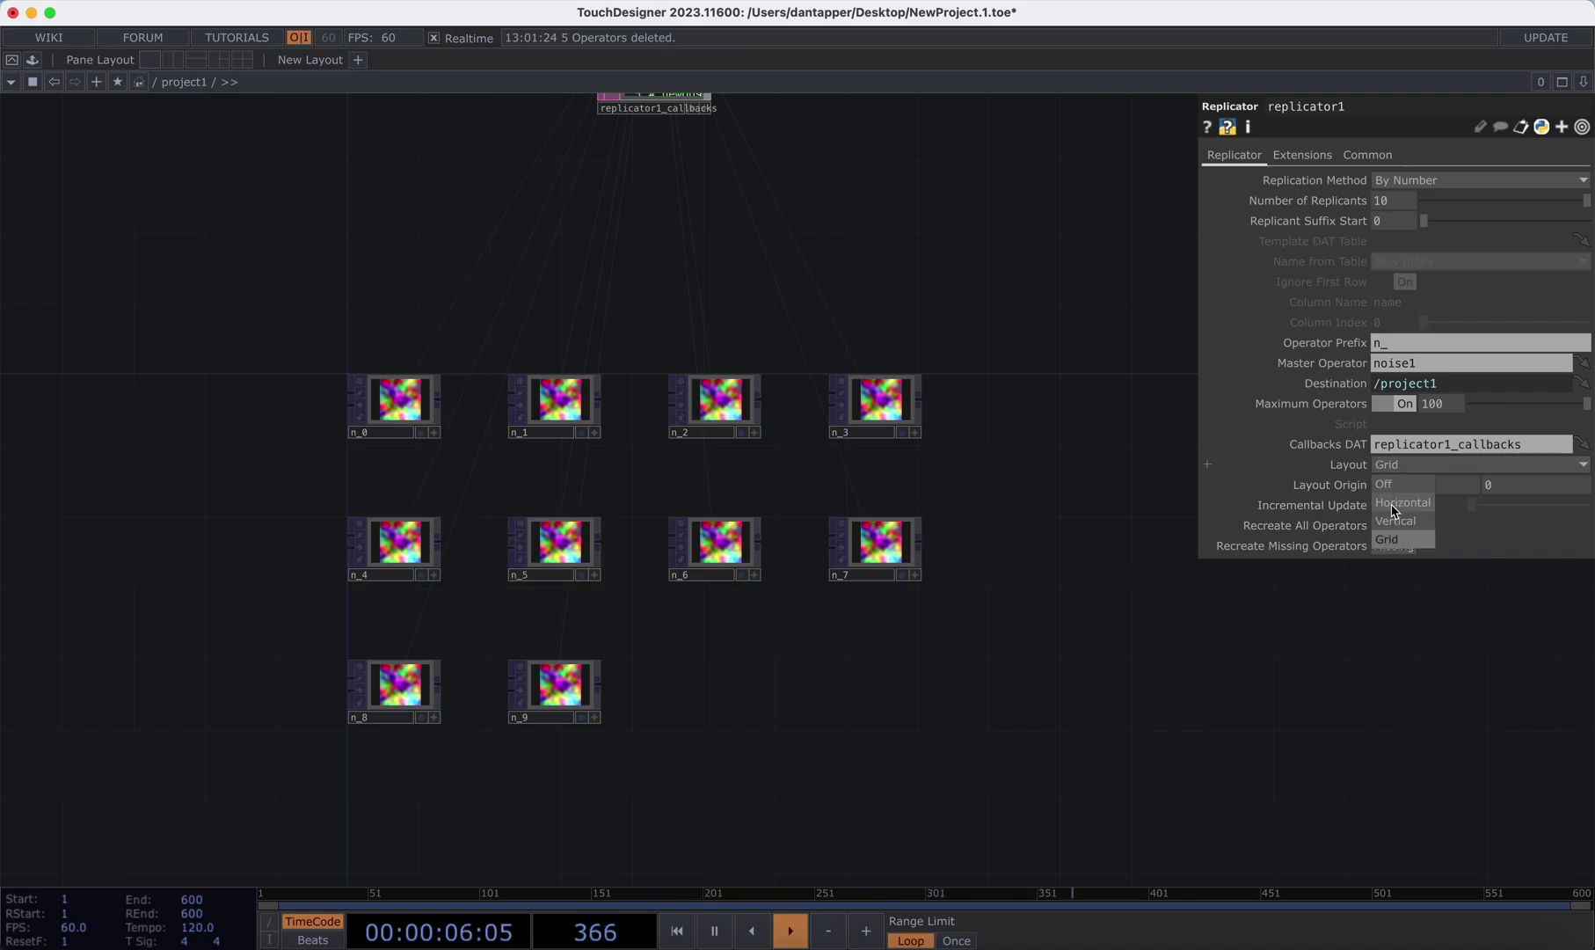
click(1398, 502)
click(1398, 464)
click(1395, 521)
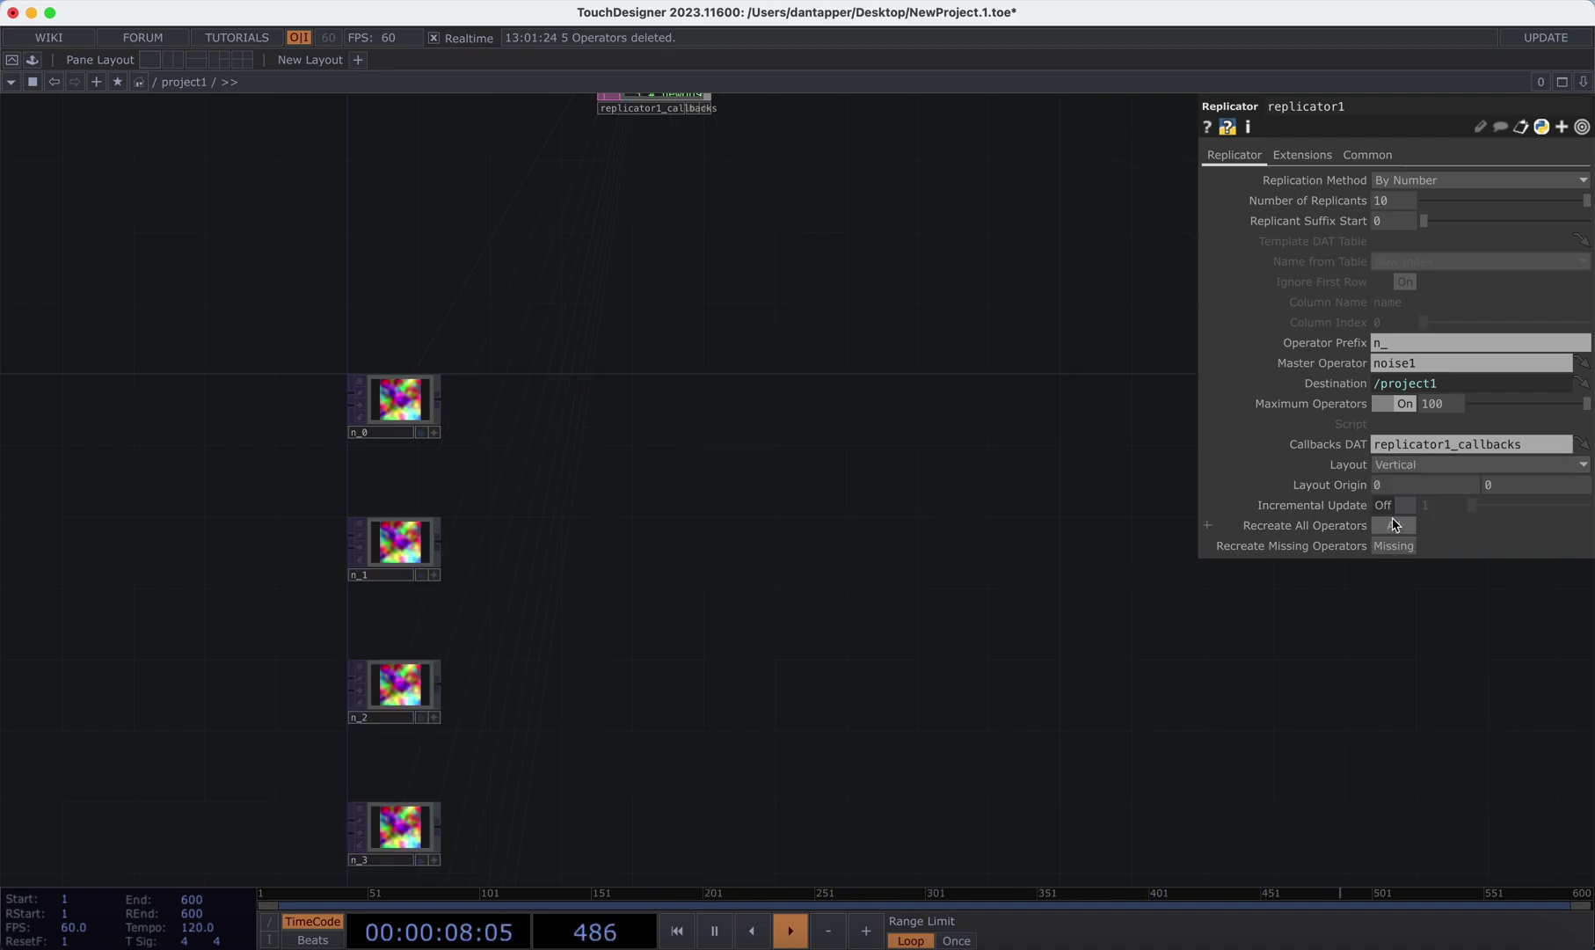
click(1399, 464)
click(1395, 539)
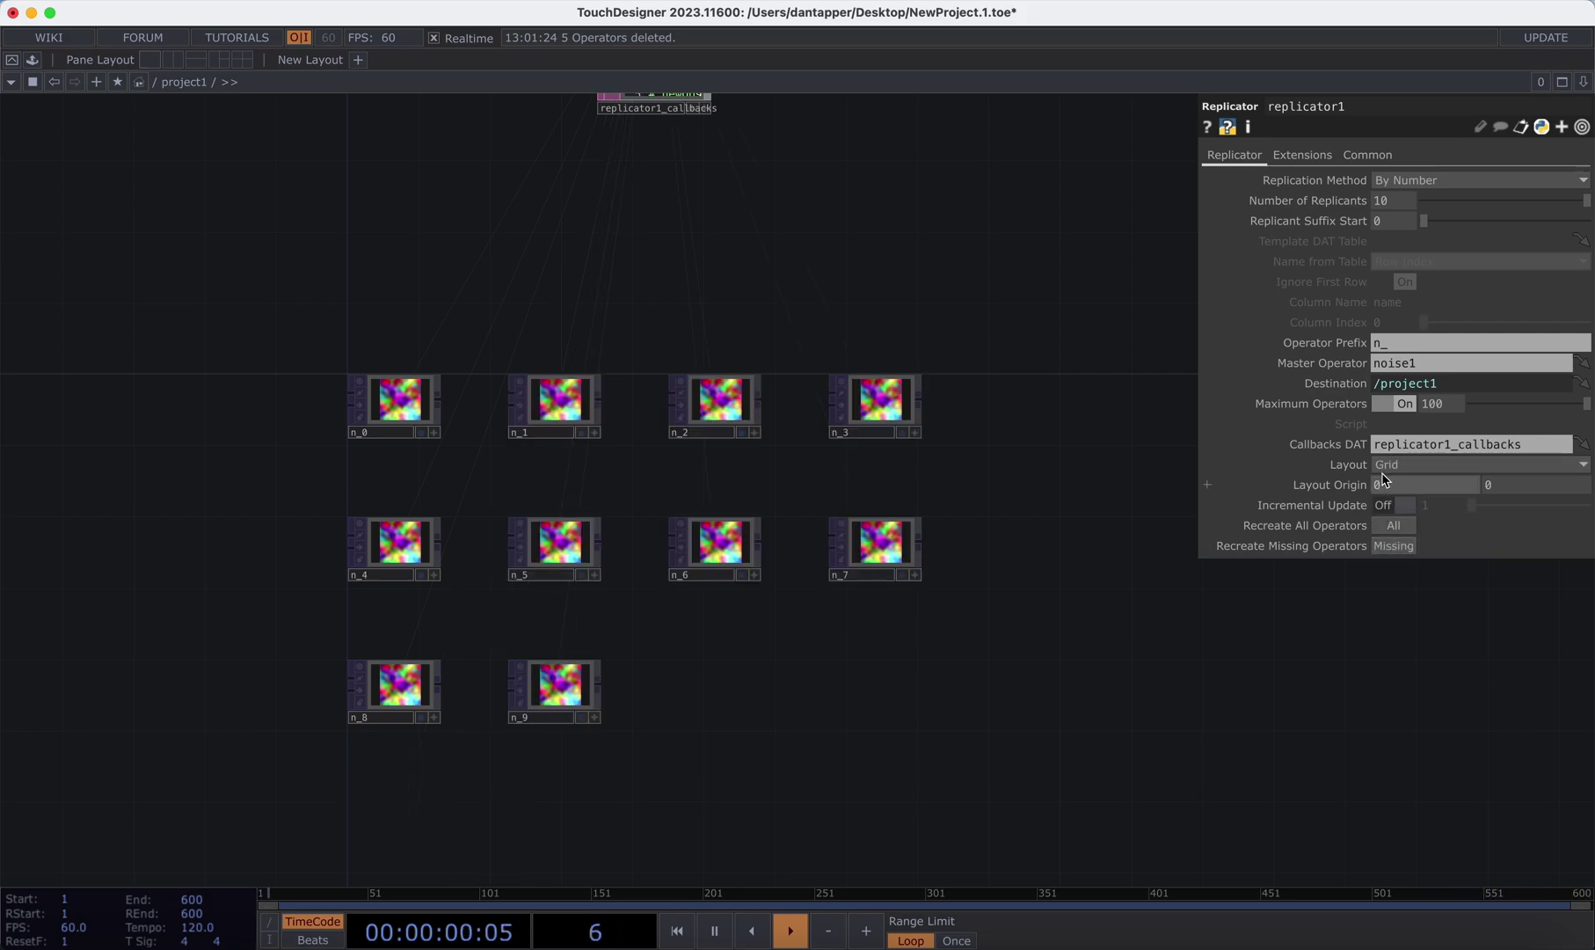
- Set the replicator's Layout Origin to 300 and 190 to shift the replicant grid
middle_drag(1381, 489, 1381, 453)
middle_drag(1500, 485, 1519, 451)
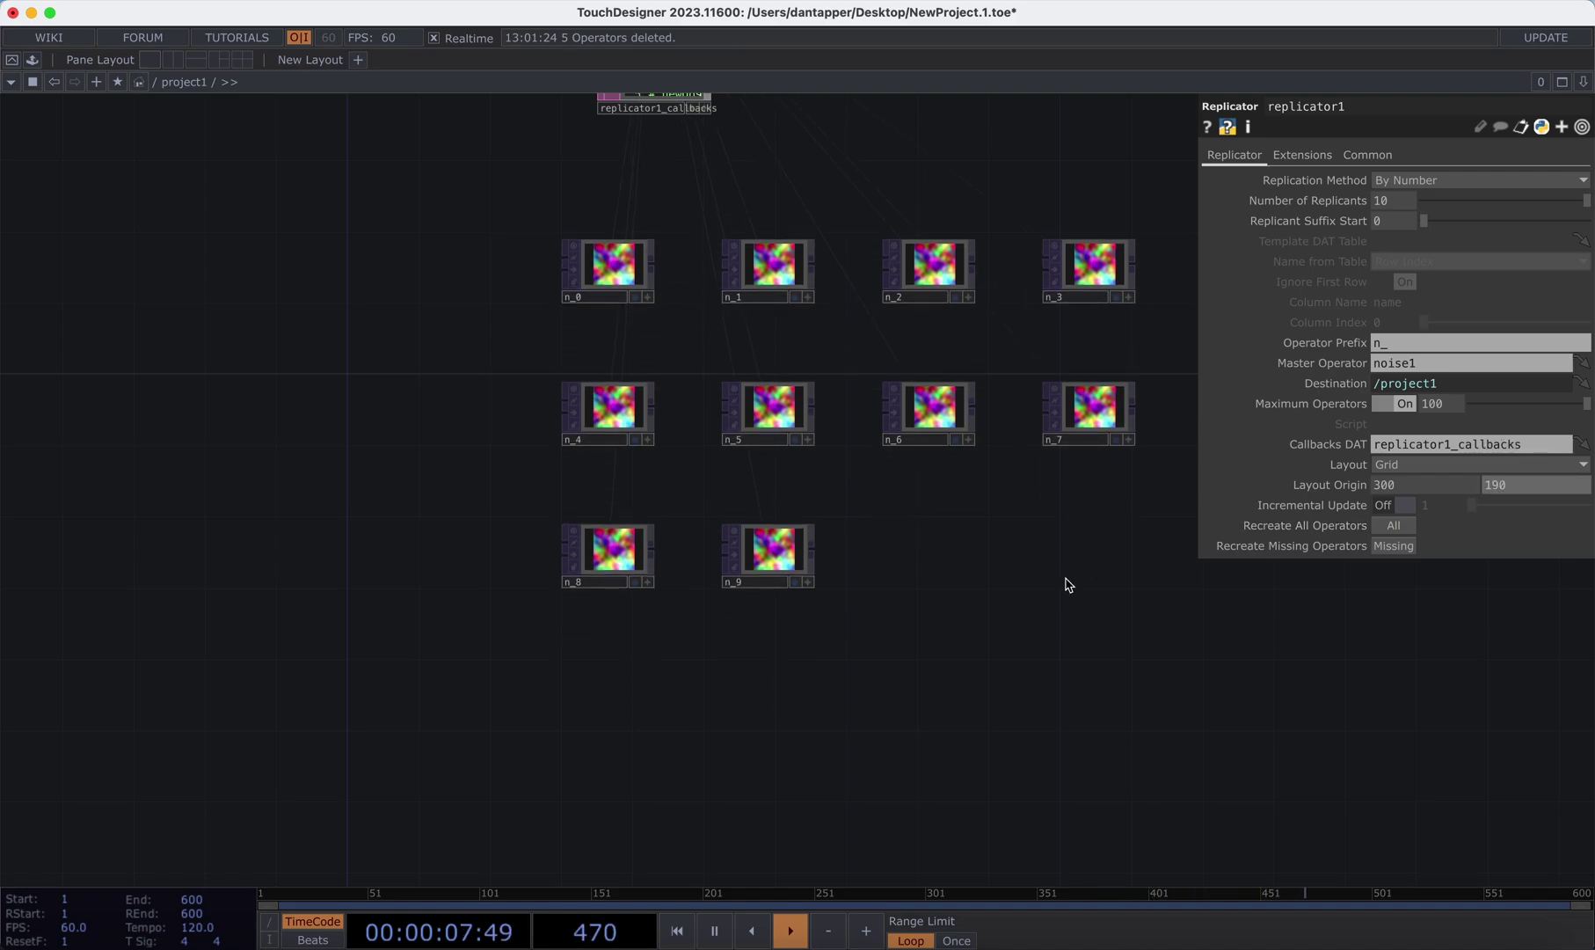
drag(859, 698, 687, 802)
scroll(687, 801, down, 5)
drag(839, 544, 796, 525)
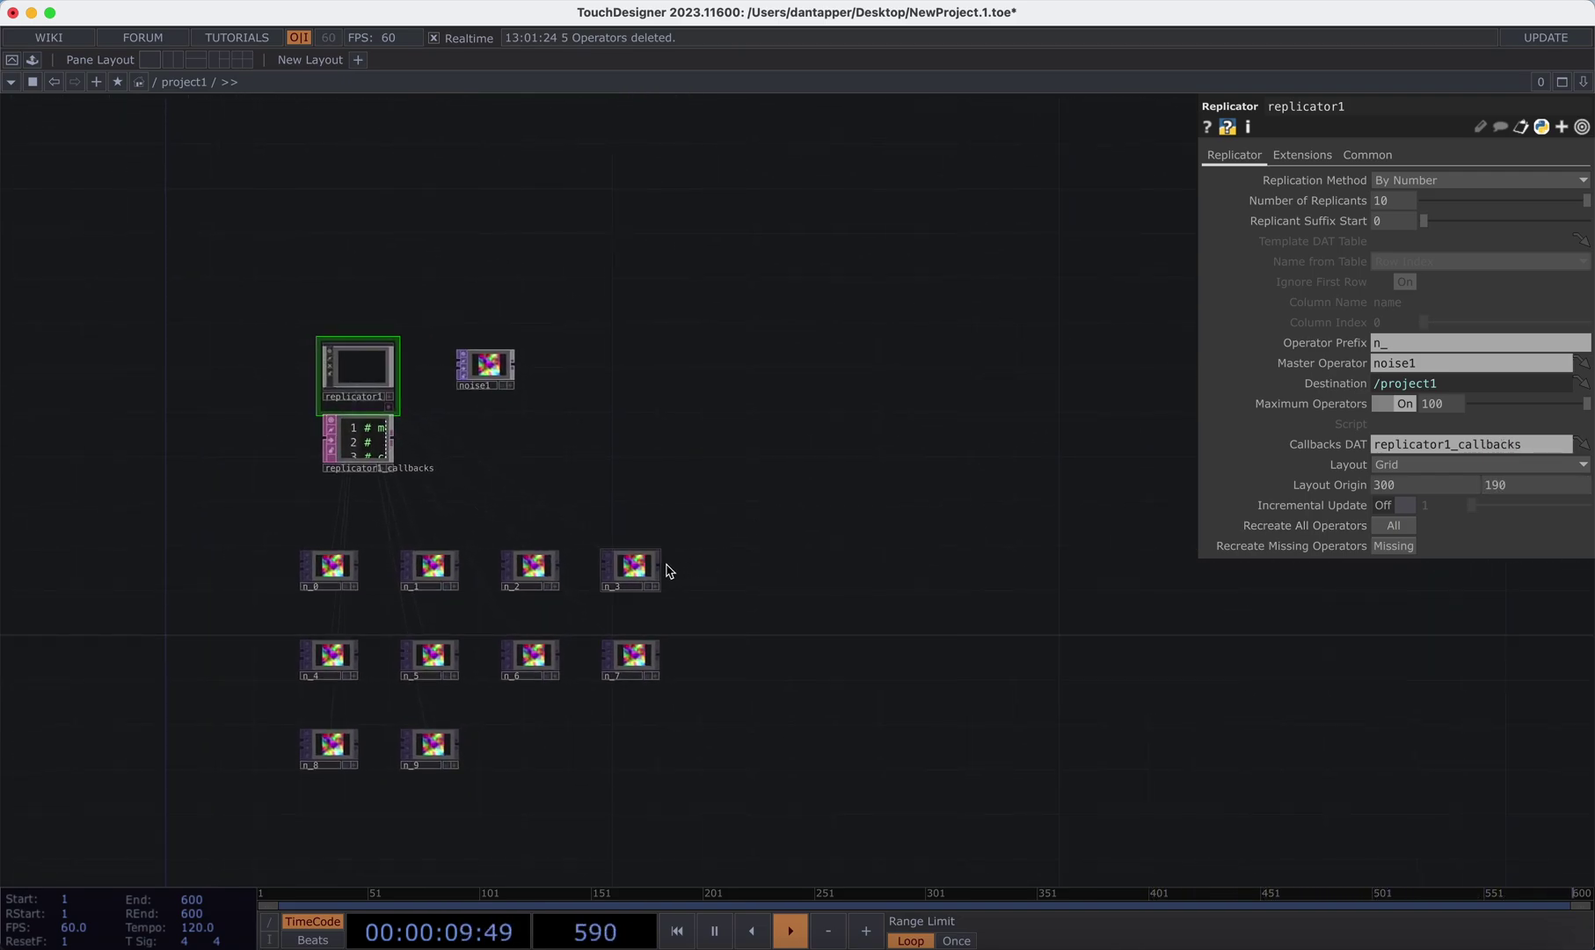
- Set the Seed of the noise1 TOP to the expression me.digits
scroll(667, 564, up, 4)
scroll(666, 565, up, 1)
drag(567, 428, 677, 415)
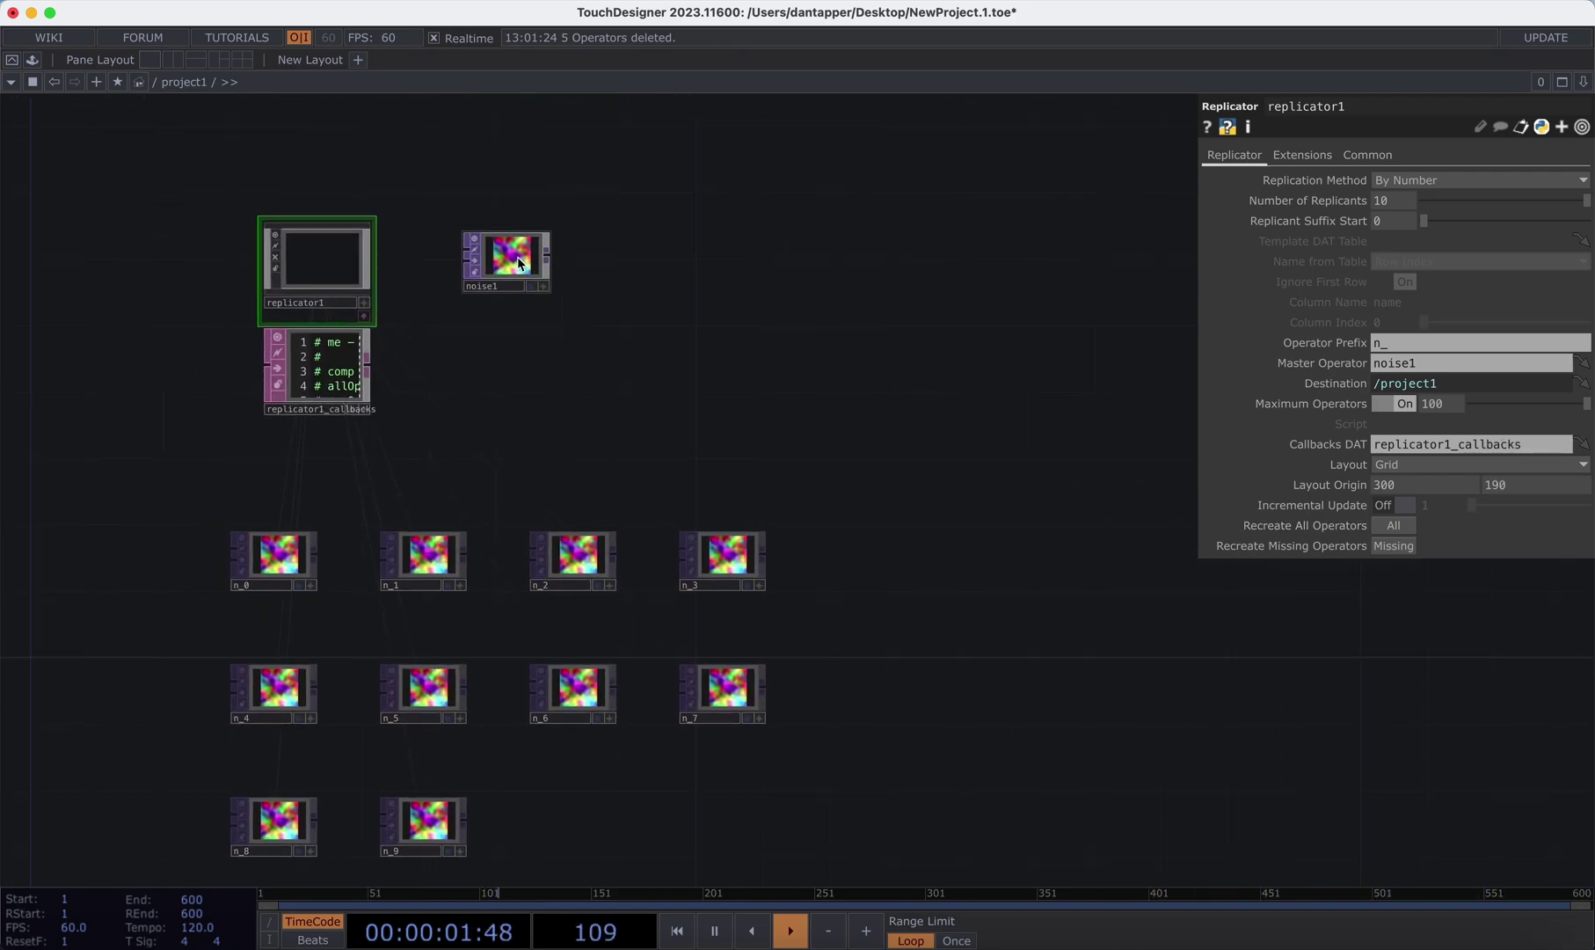
click(517, 258)
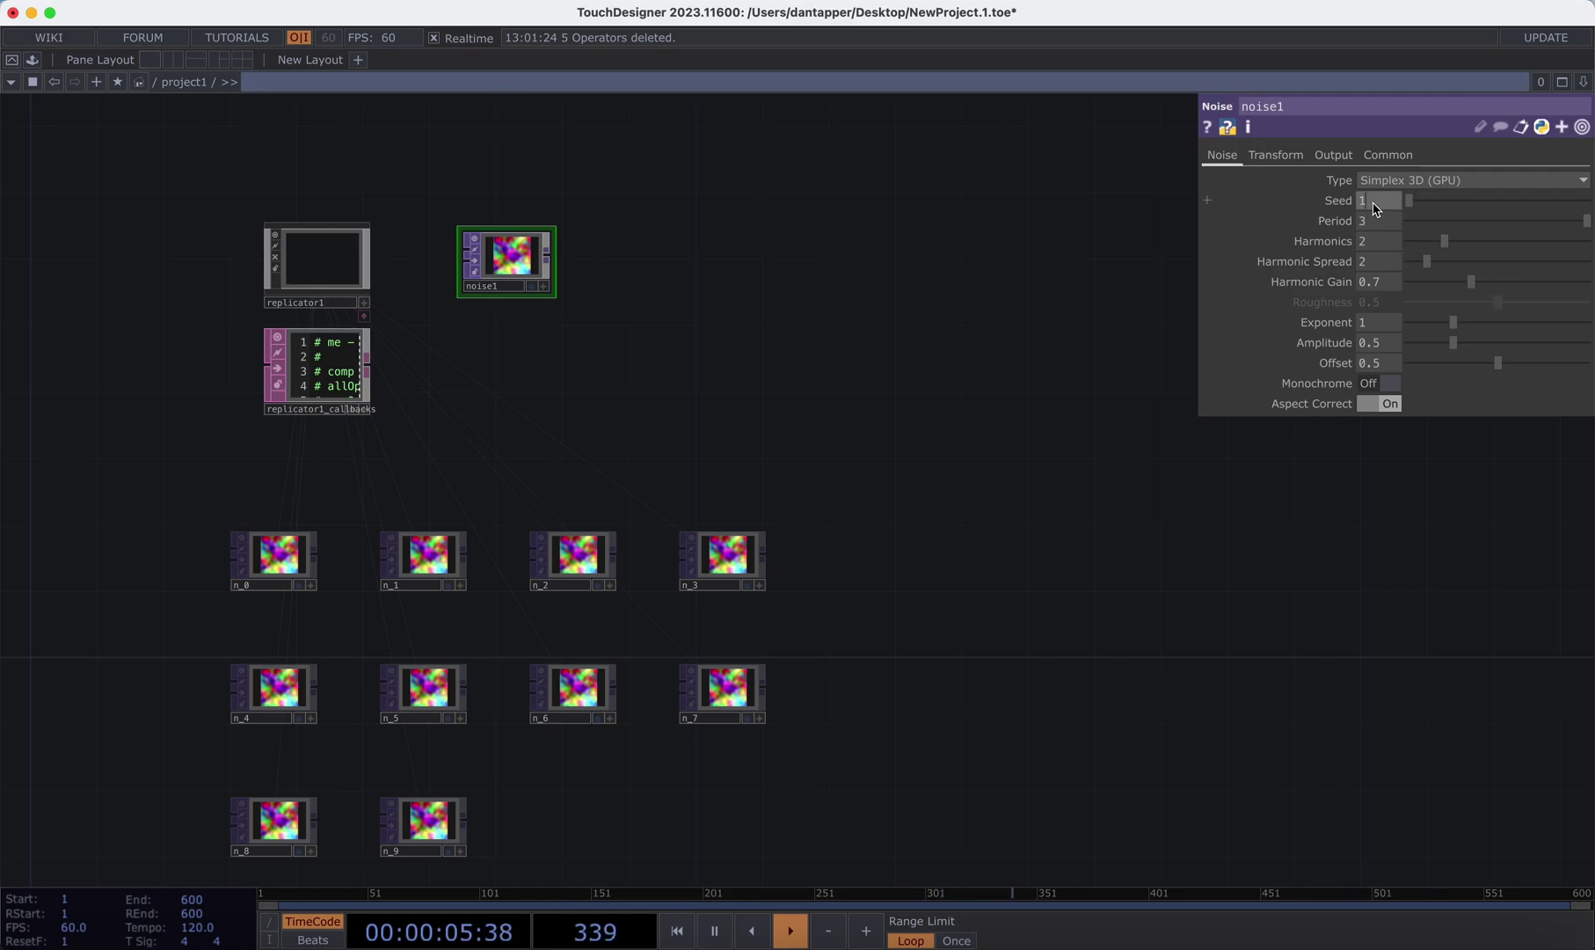
click(1375, 203)
key(BackSpace)
text(me.digits)
key(Return)
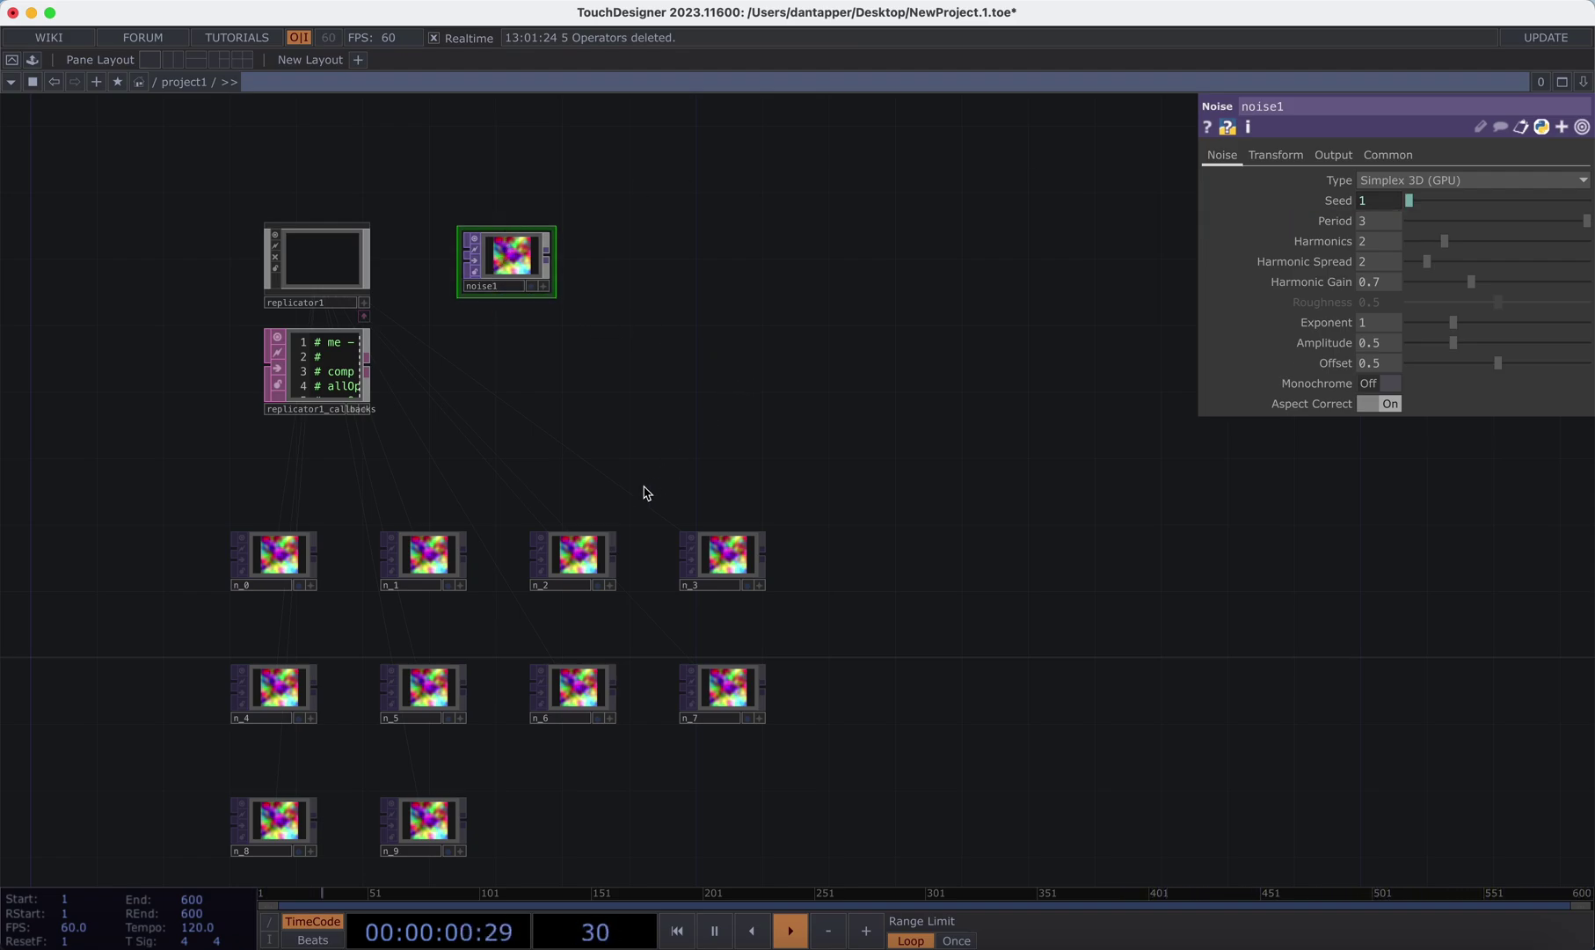
- Check the Seed of replicant n_2 and recreate all operators from replicator1
scroll(645, 495, down, 2)
click(587, 552)
scroll(588, 552, up, 5)
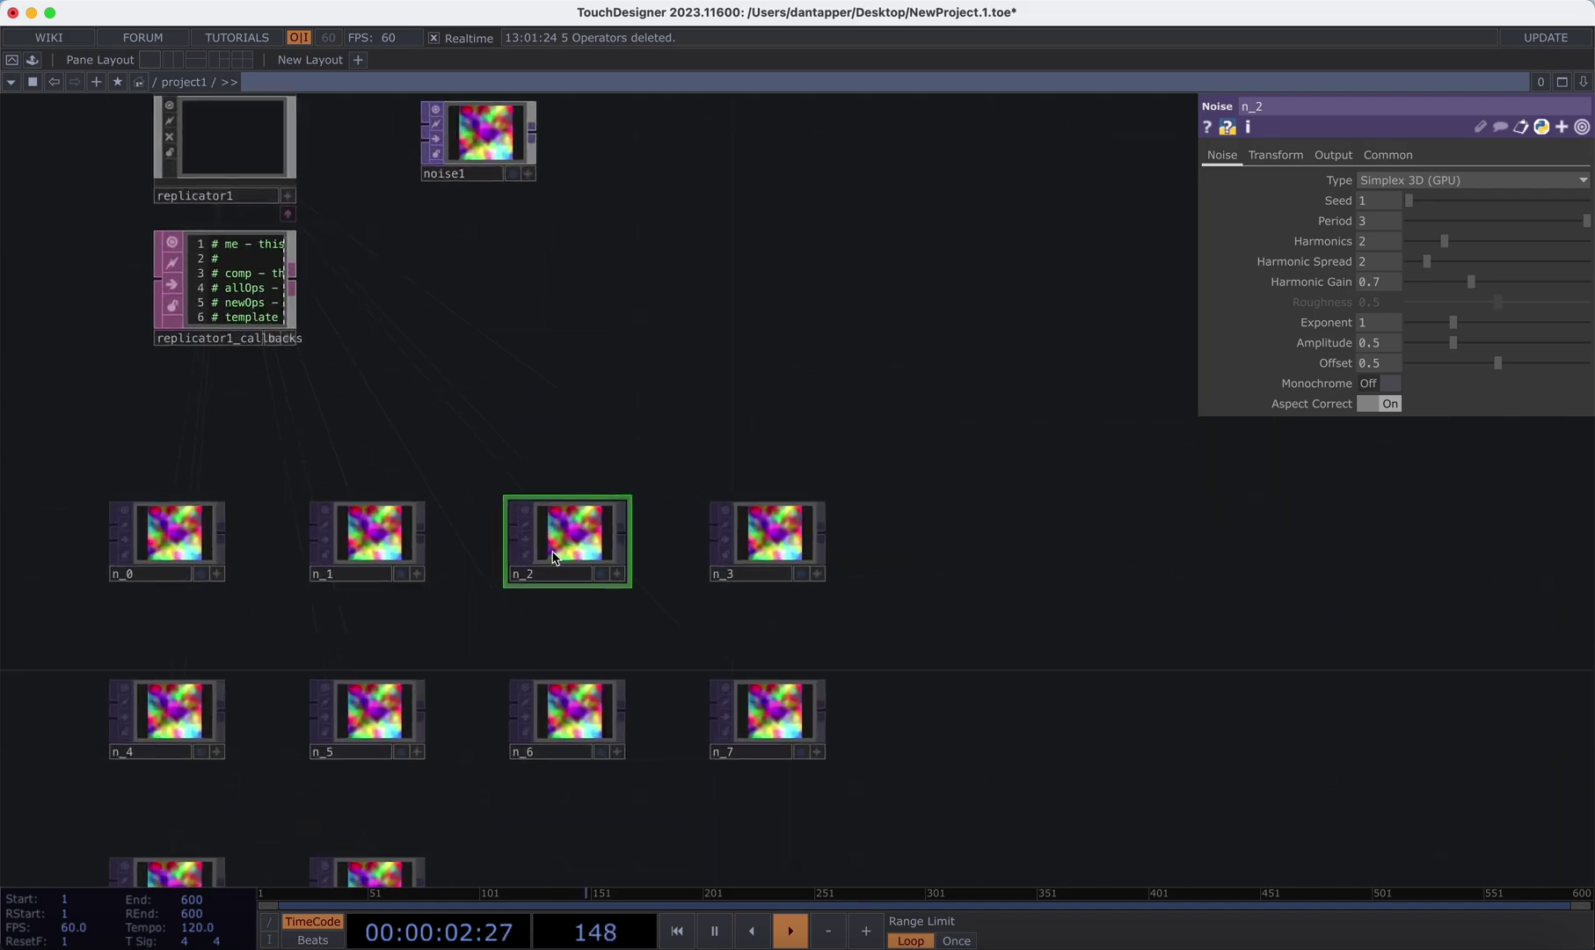
drag(772, 403, 866, 445)
click(299, 156)
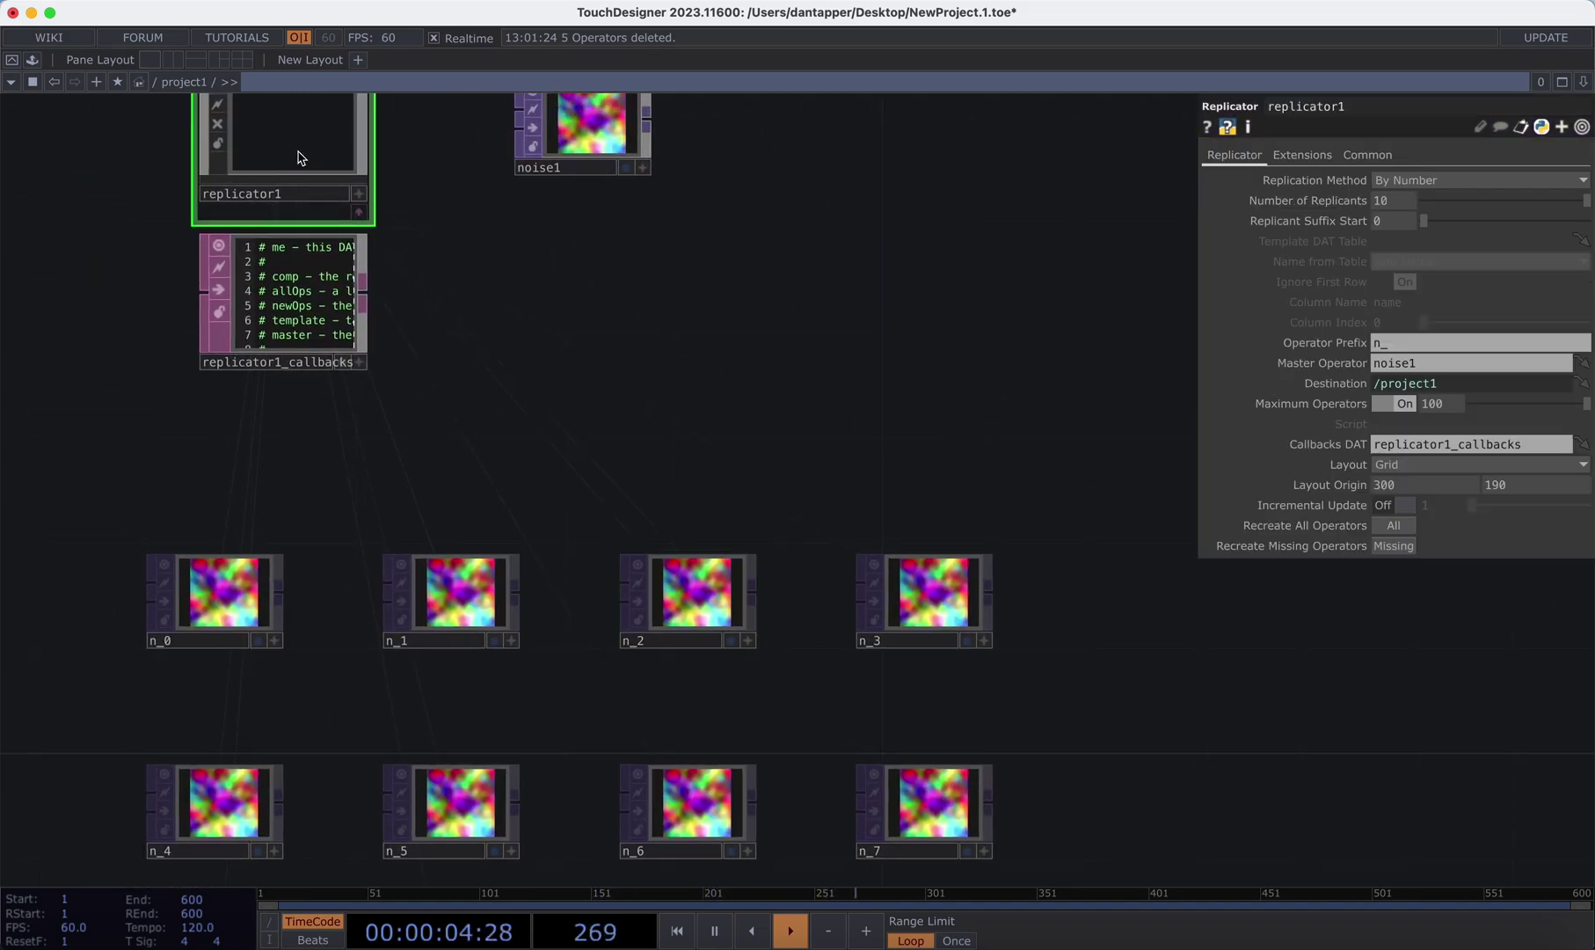
click(1394, 525)
scroll(1015, 533, down, 3)
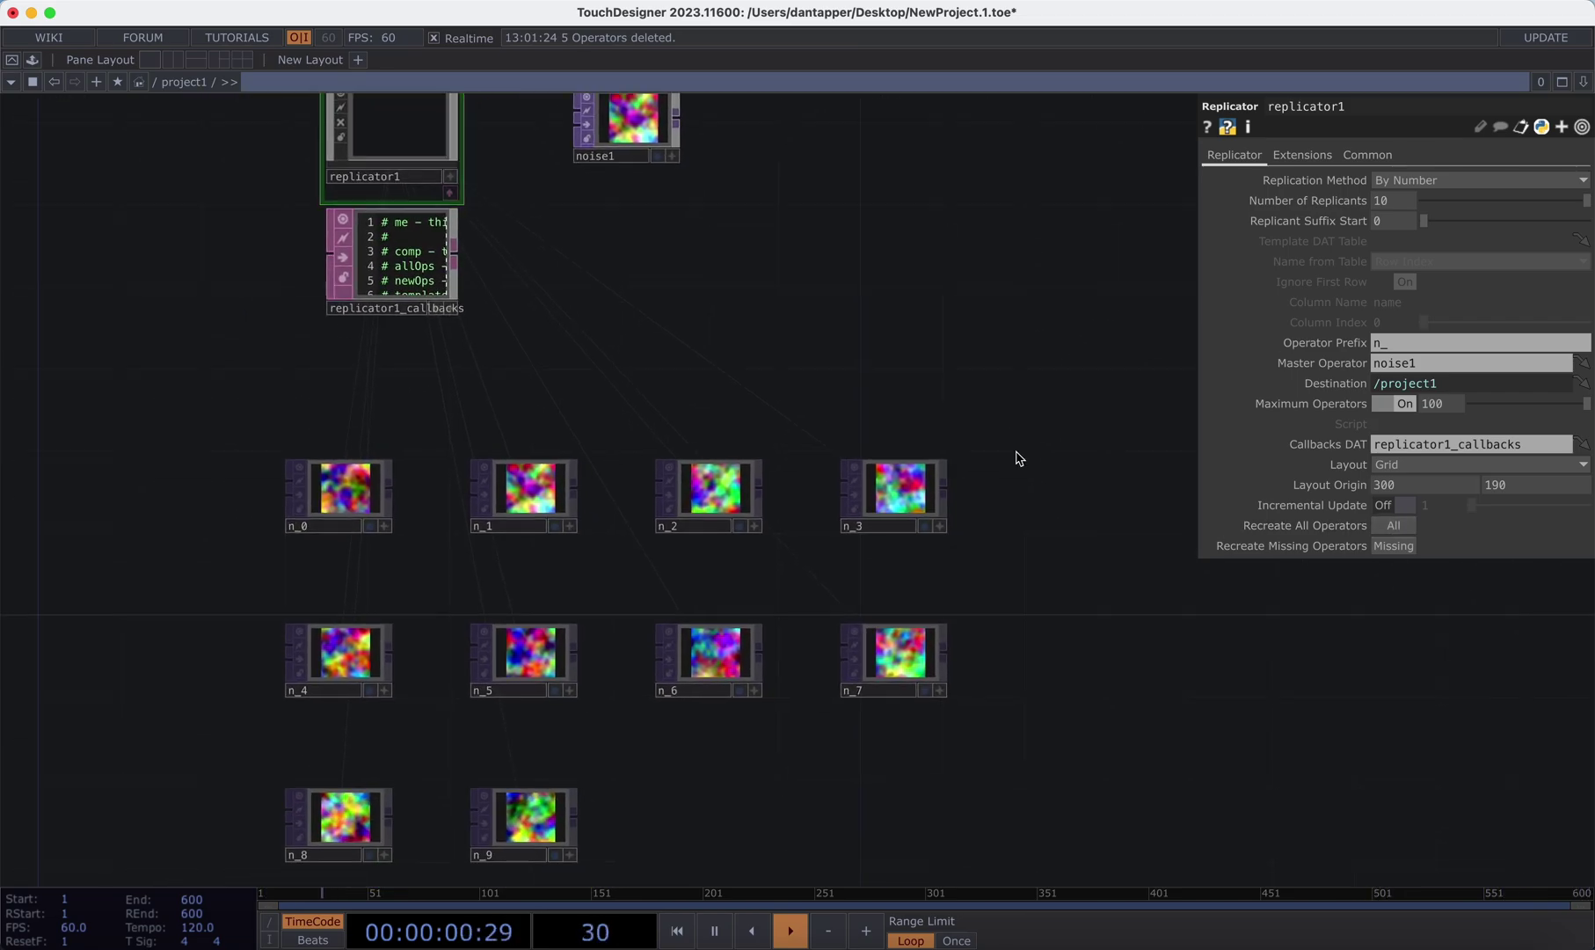
- Add a Keyboard In CHOP below noise1 and link its k1 channel to replicator1's Recreate All Operators as a CHOP Reference
drag(1004, 400, 982, 464)
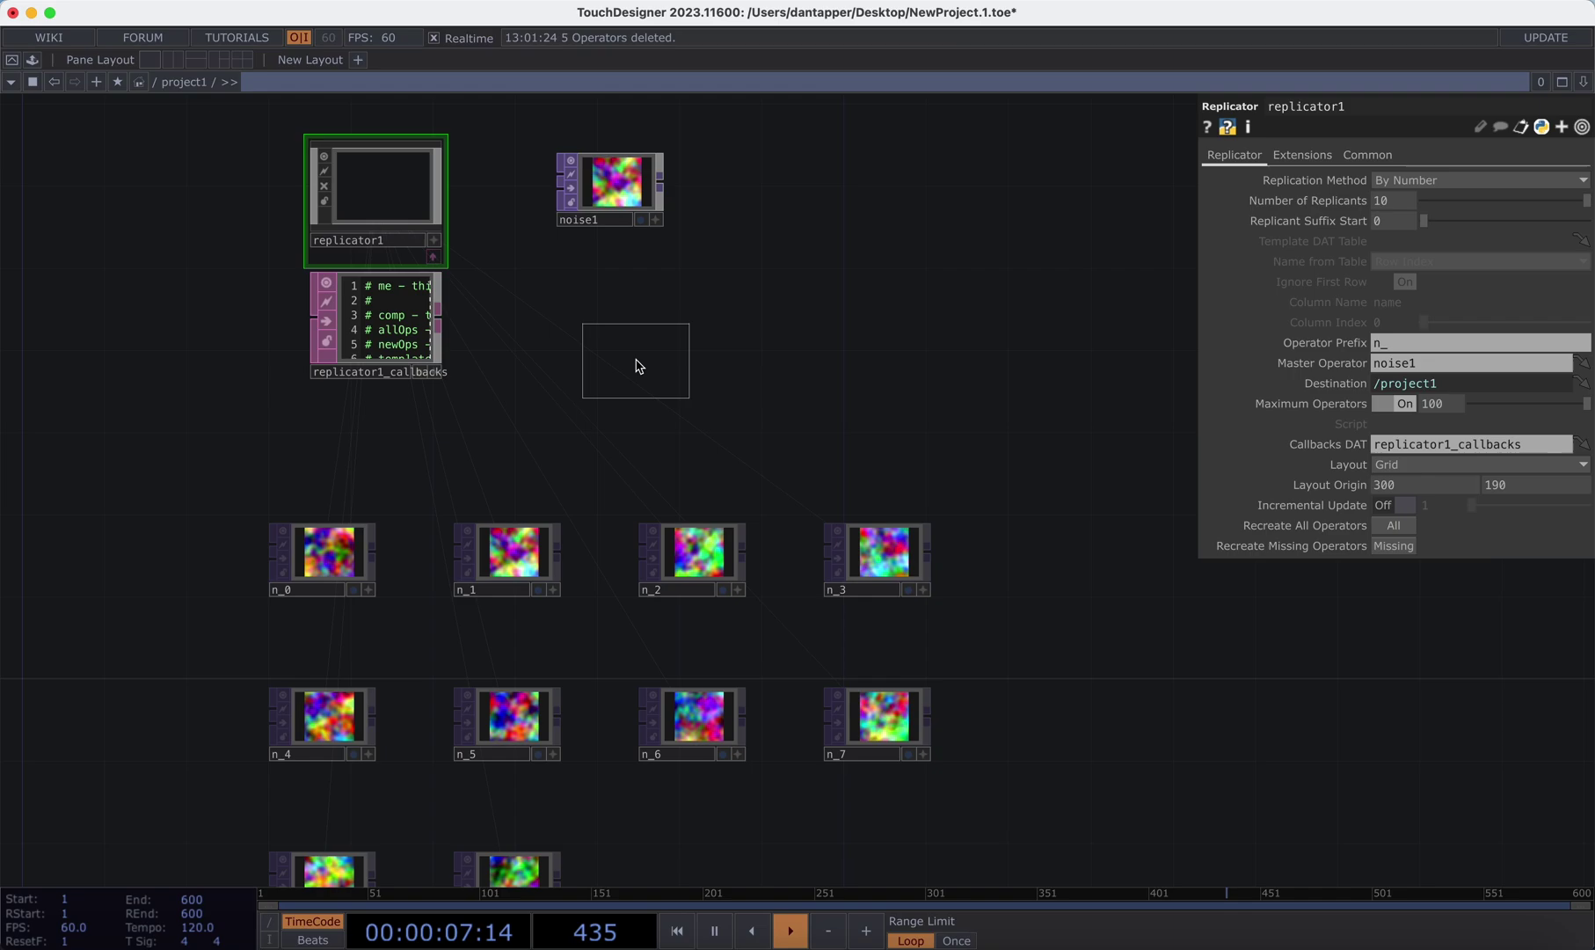
click(611, 312)
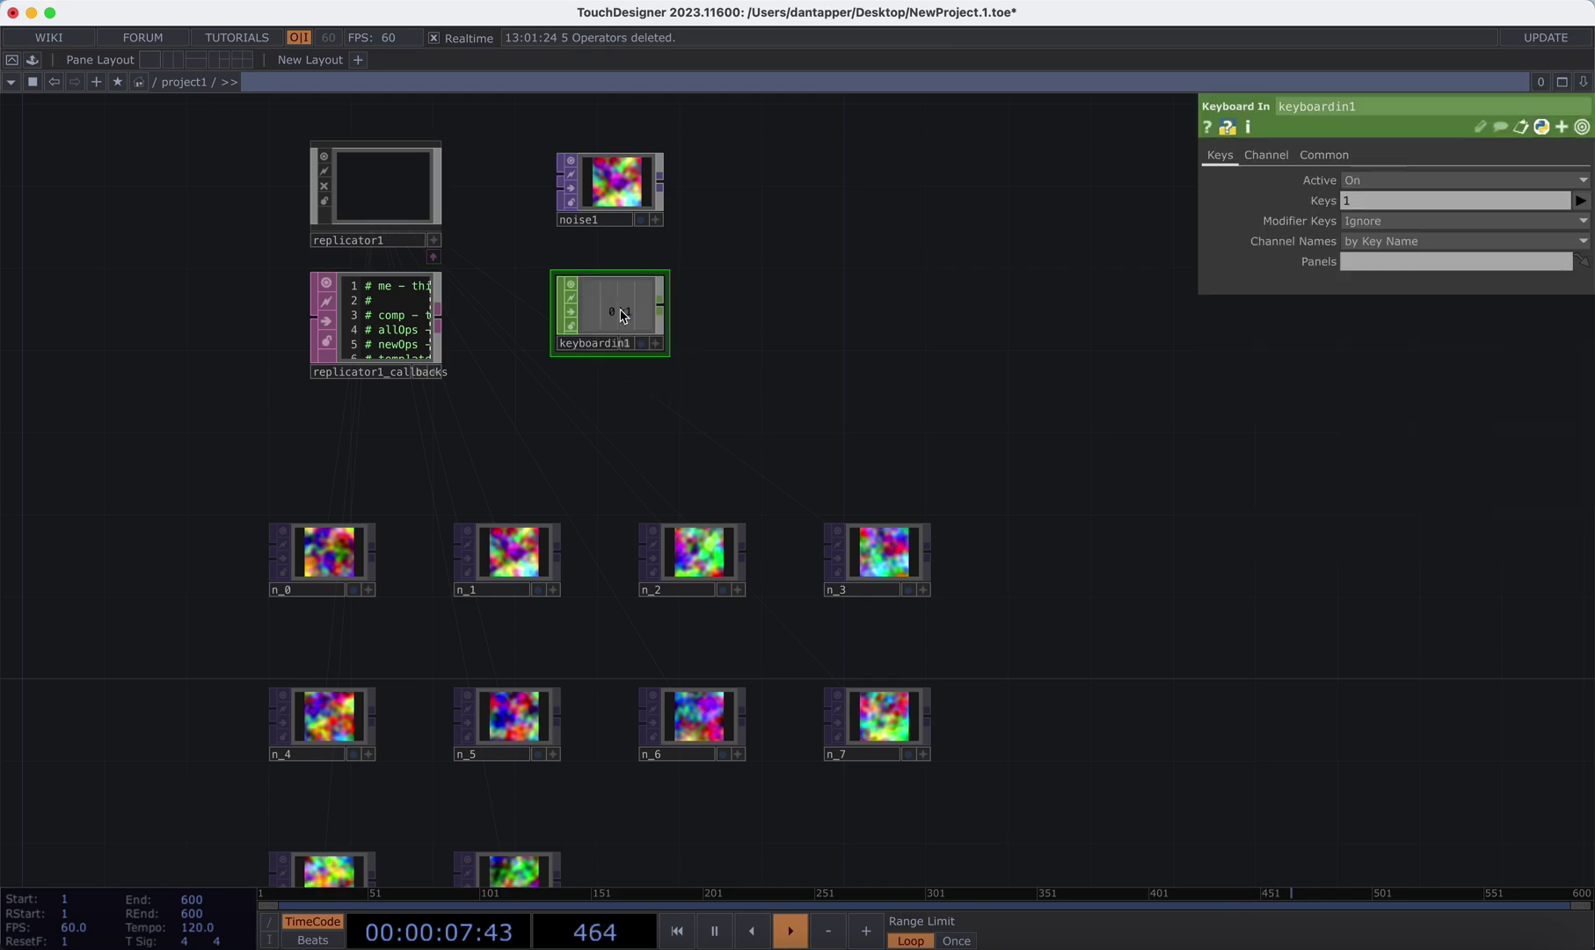
click(656, 343)
drag(615, 312, 1384, 525)
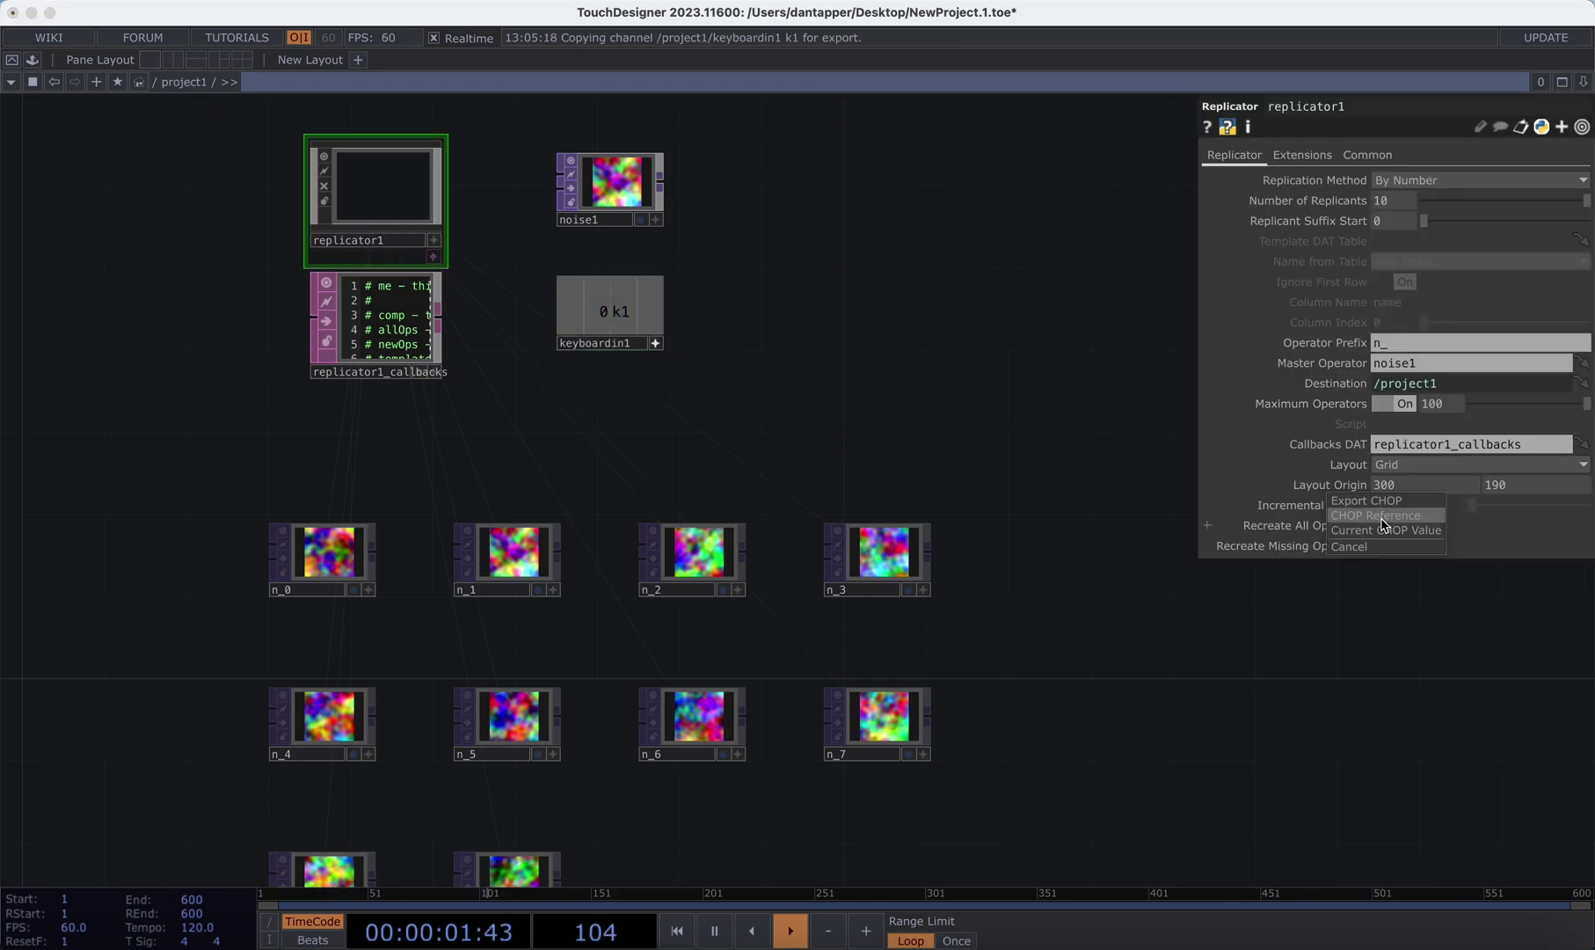
click(1377, 516)
key(p)
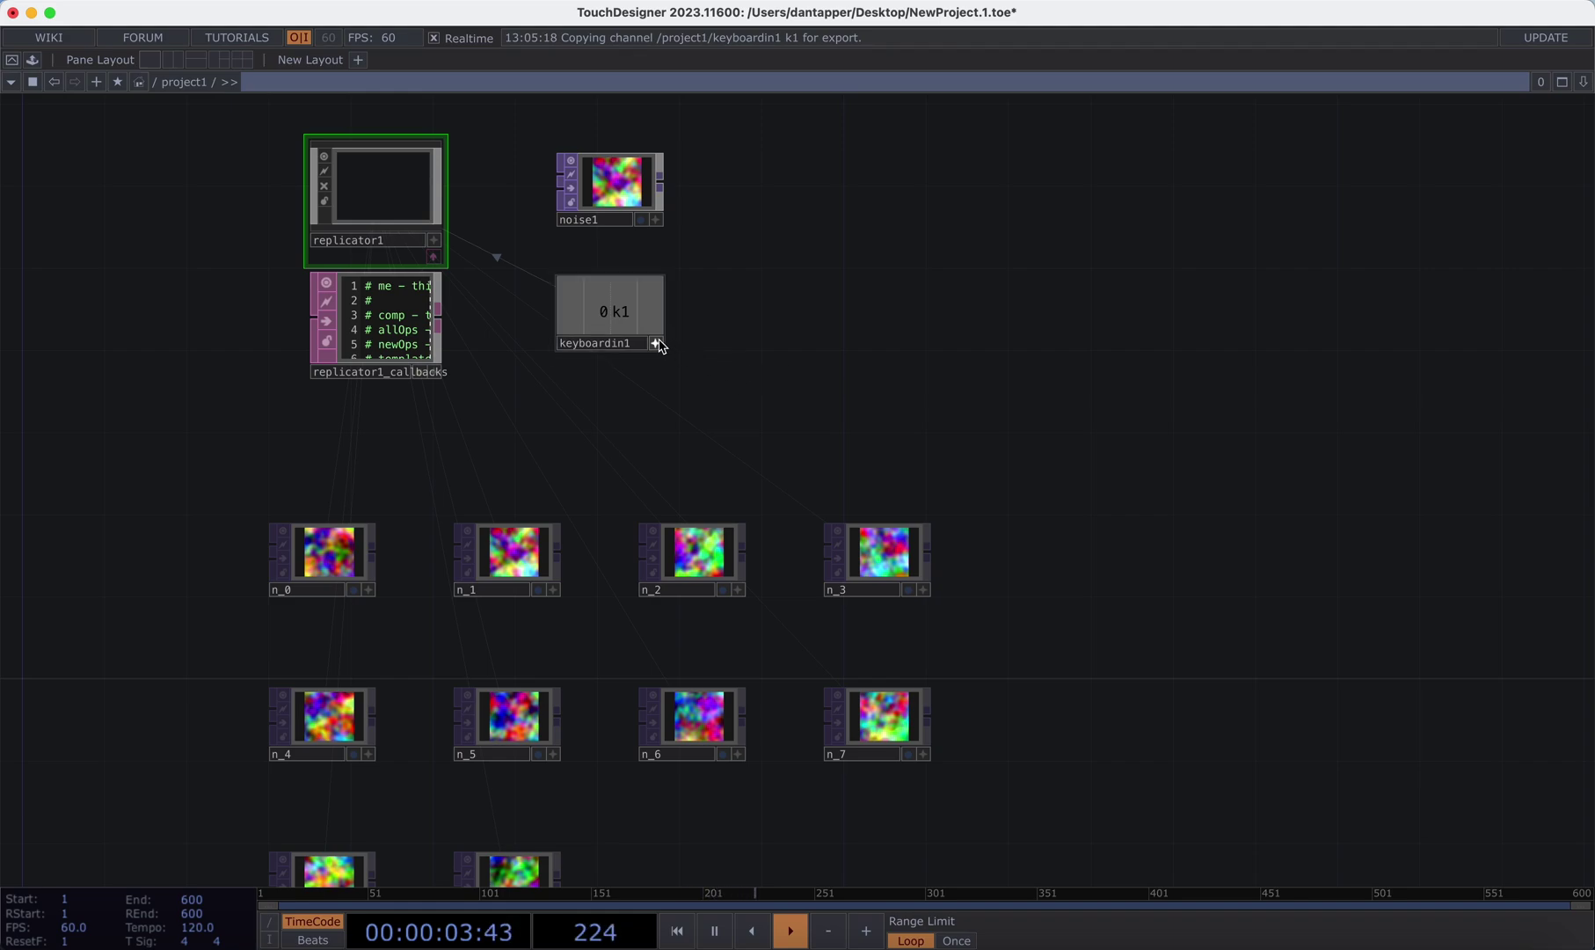
- Move the noise1 TOP further up in the network and try to add another TOP to its output
scroll(866, 370, down, 2)
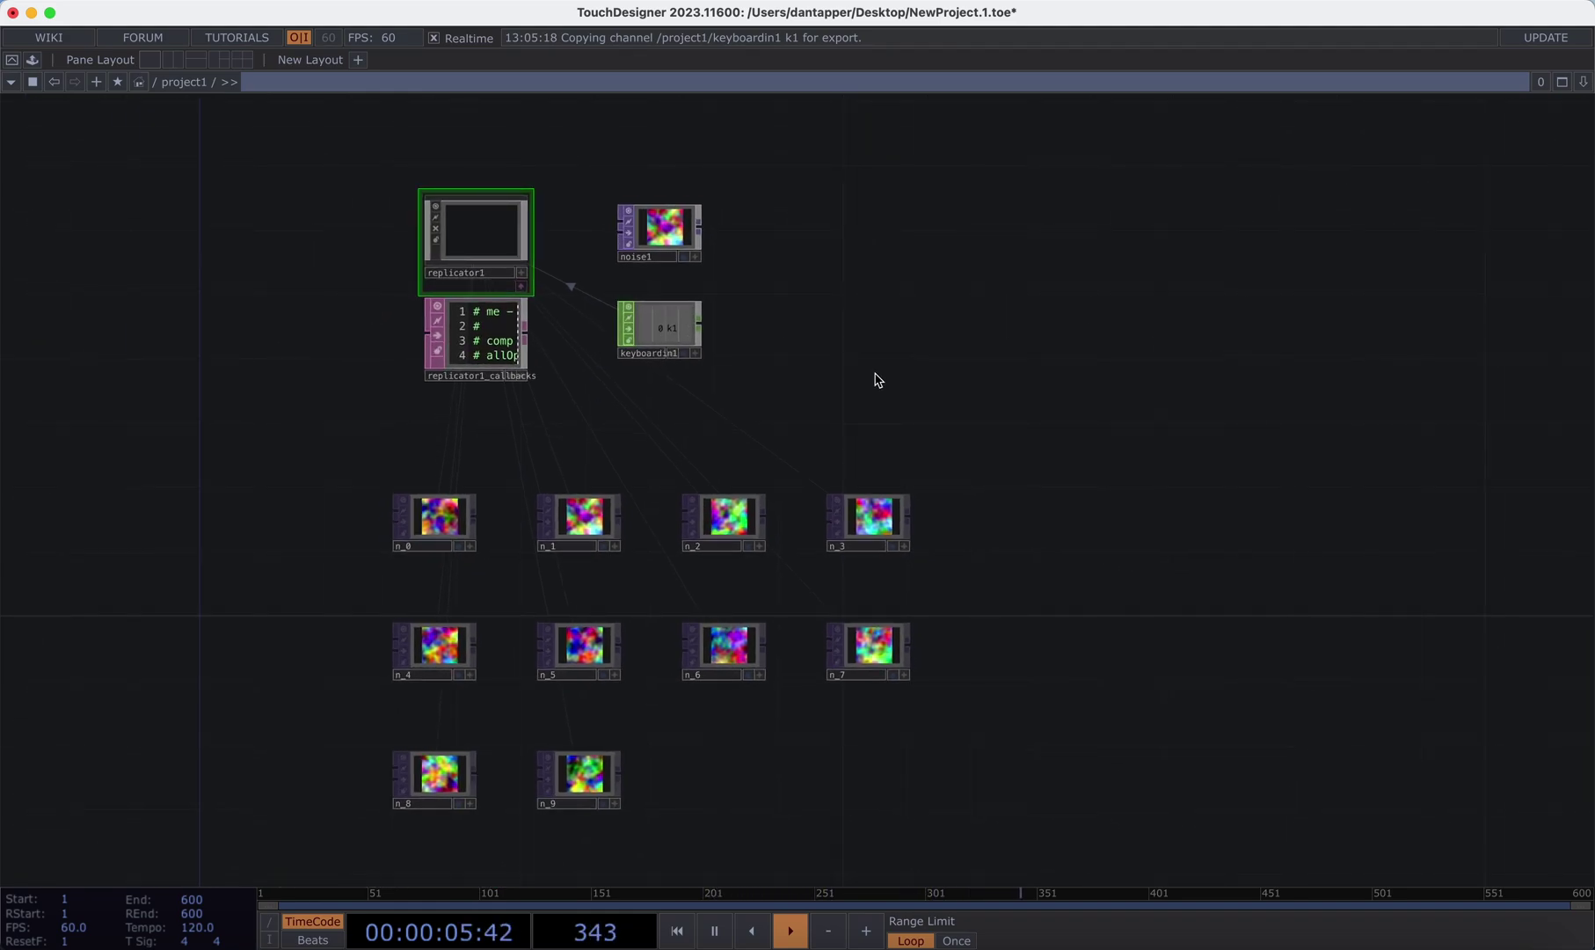
drag(817, 295, 807, 376)
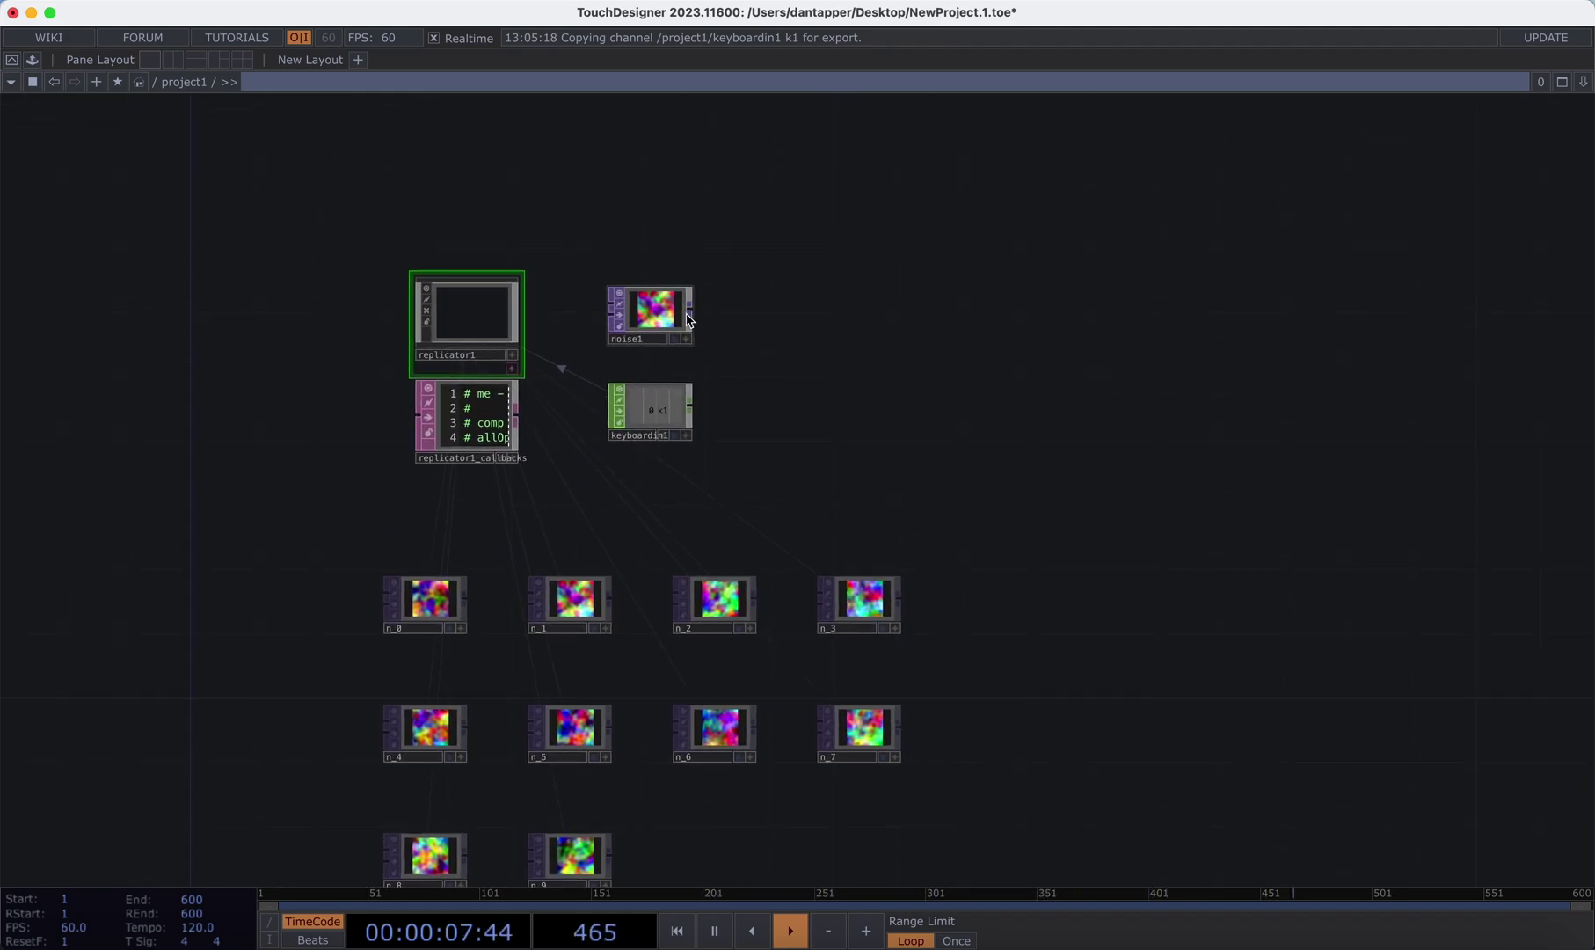
drag(675, 302, 674, 237)
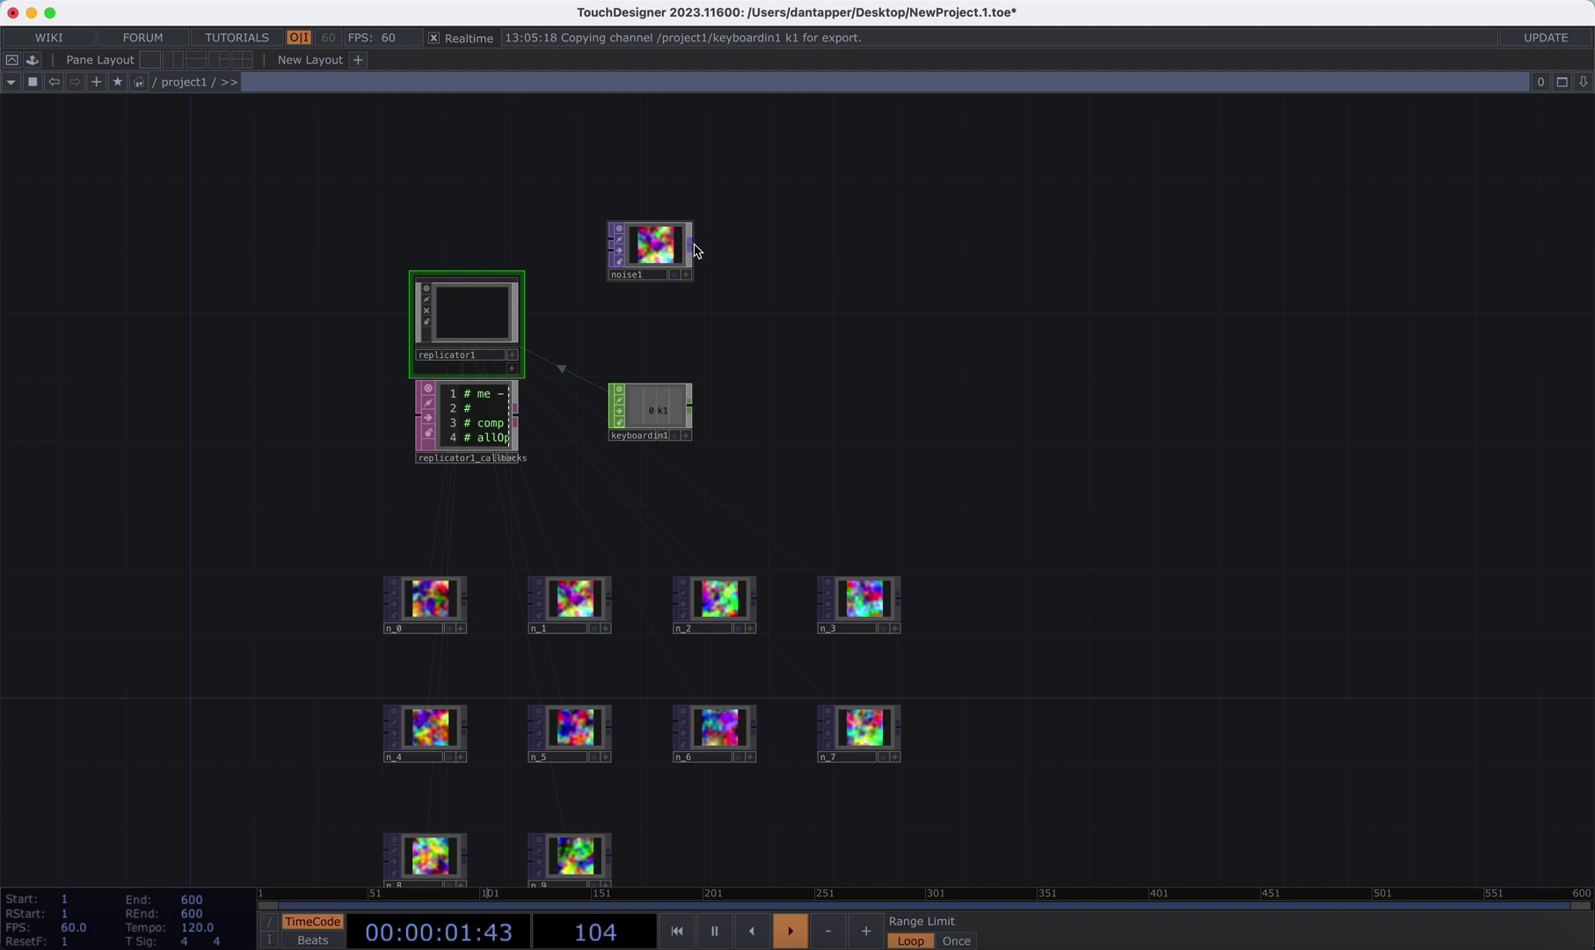
drag(695, 250, 825, 284)
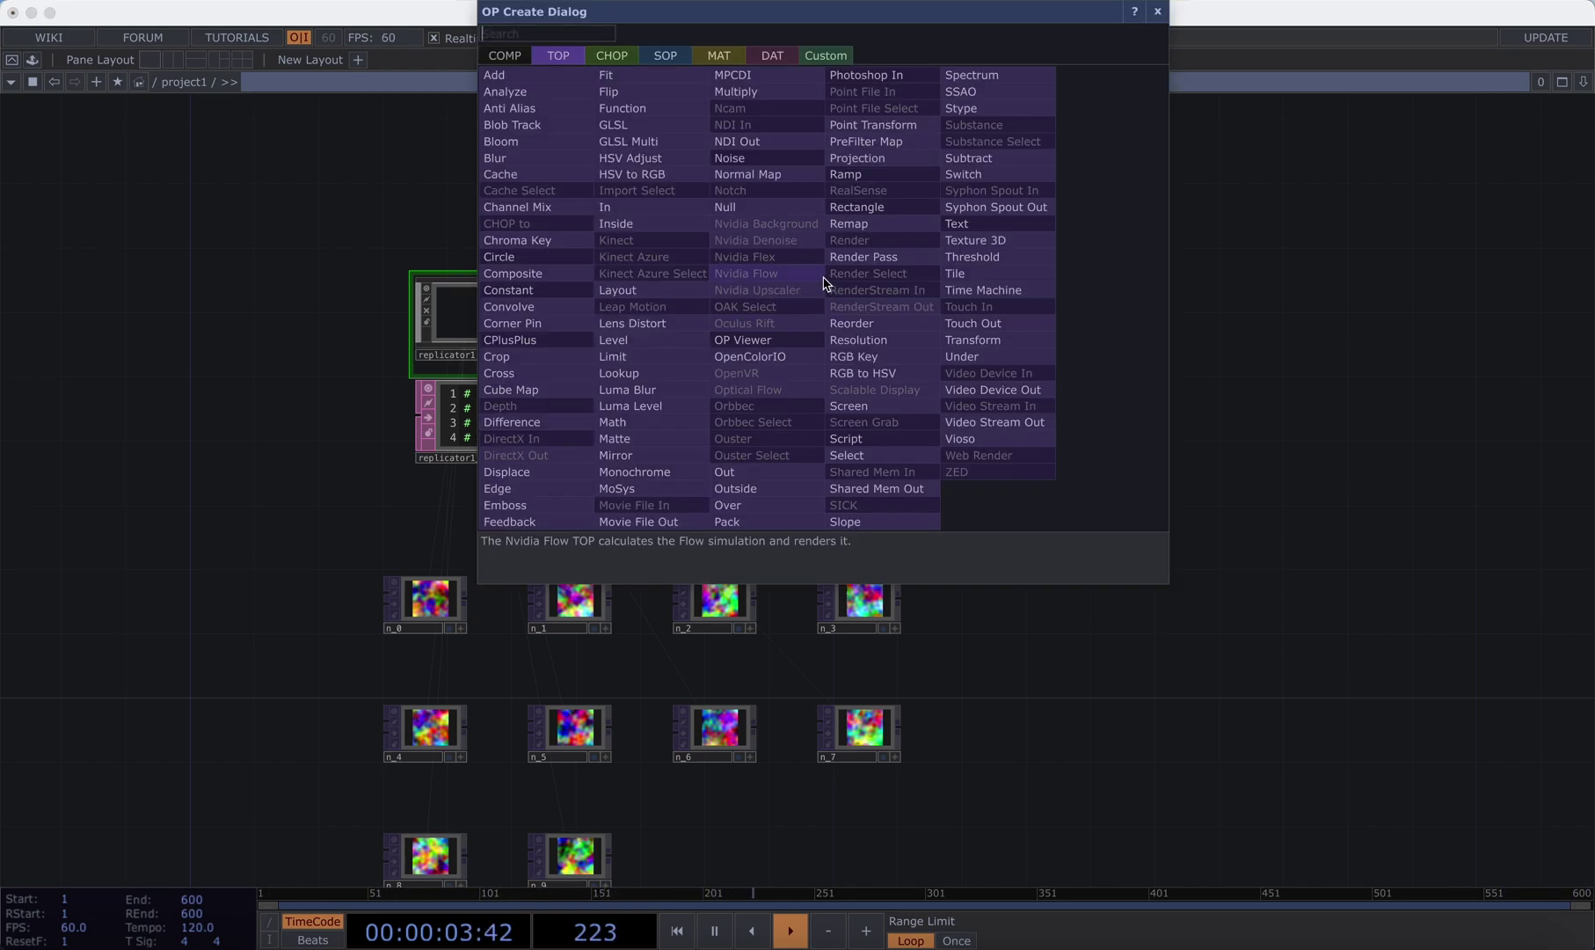
key(Escape)
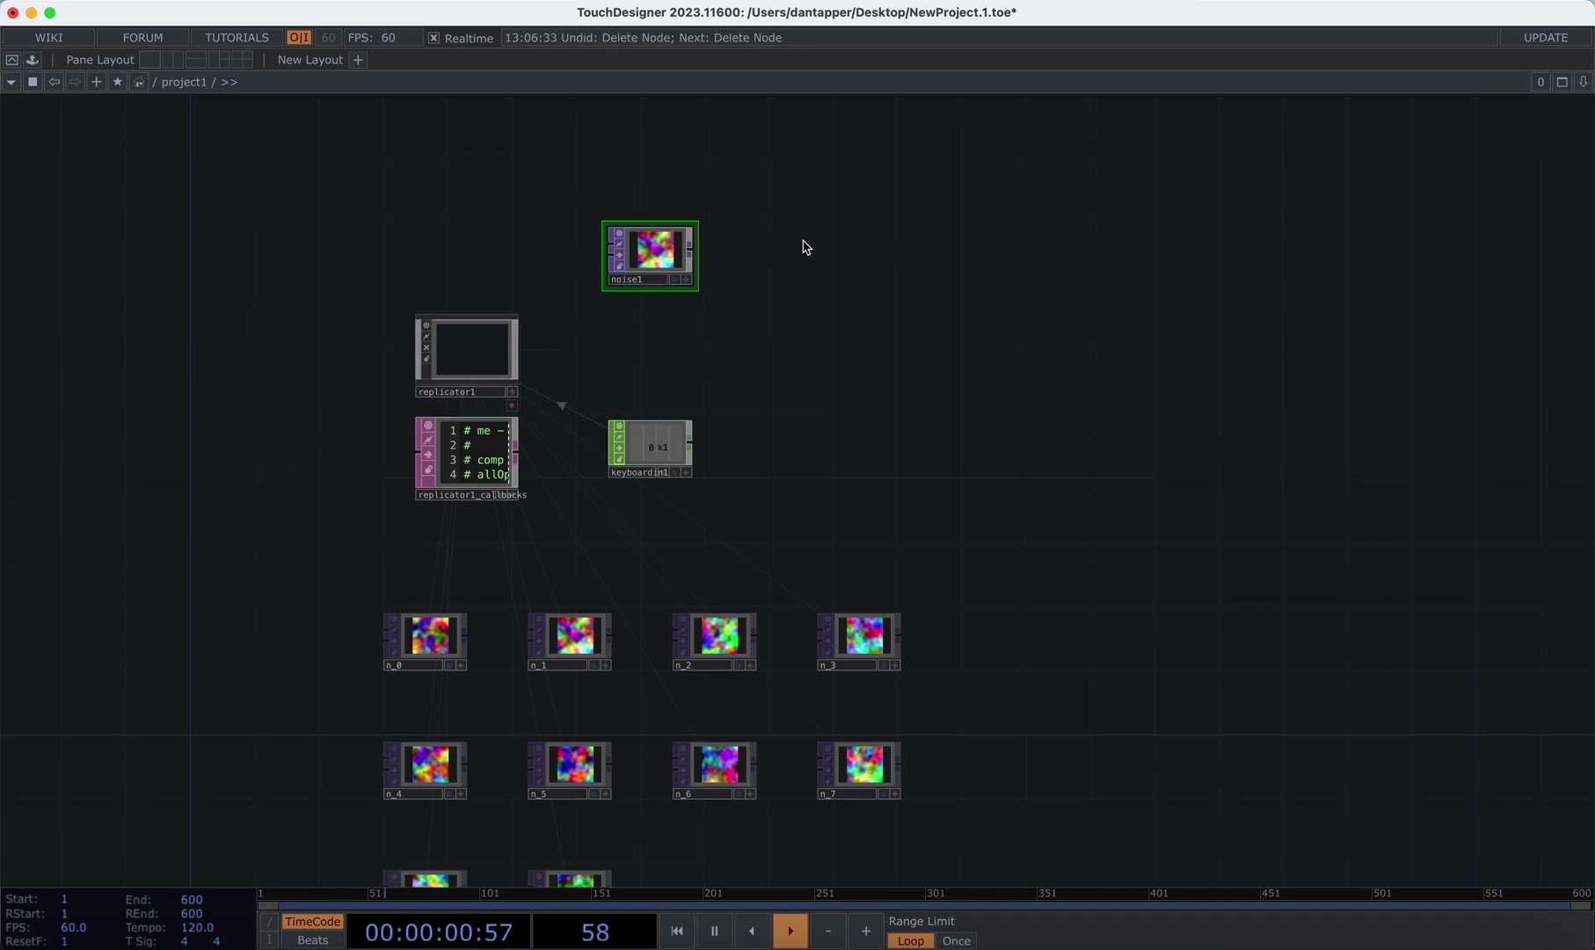
- Collapse noise1 into a Base COMP named noise, assign it as replicator1's Master Operator, and place it above keyboardin1
right_click(792, 290)
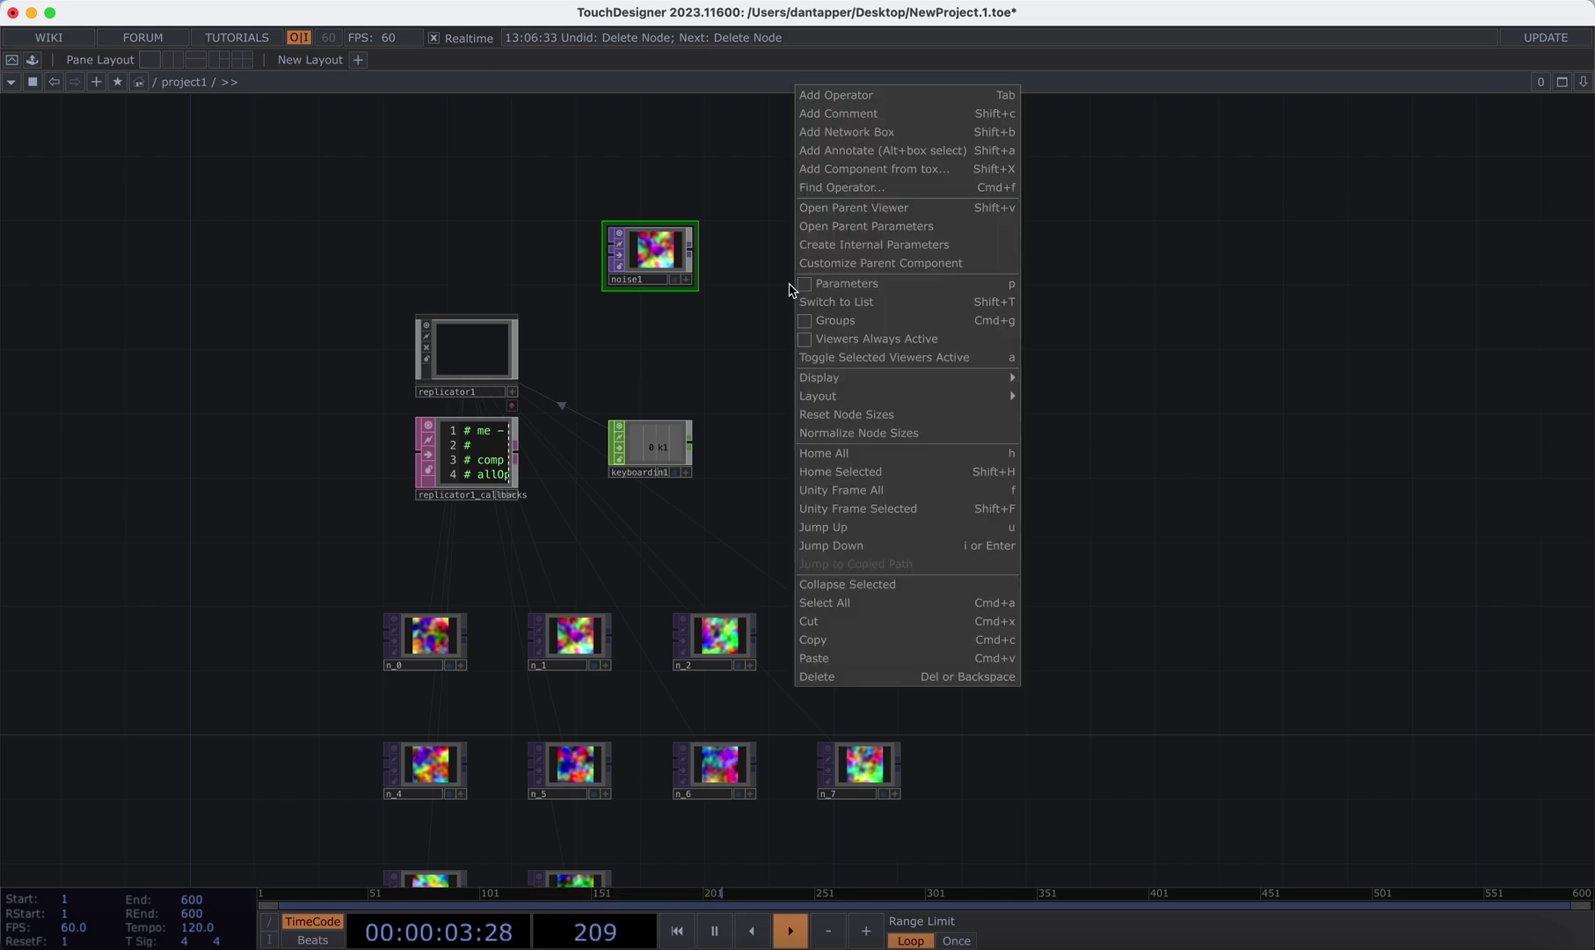
click(854, 584)
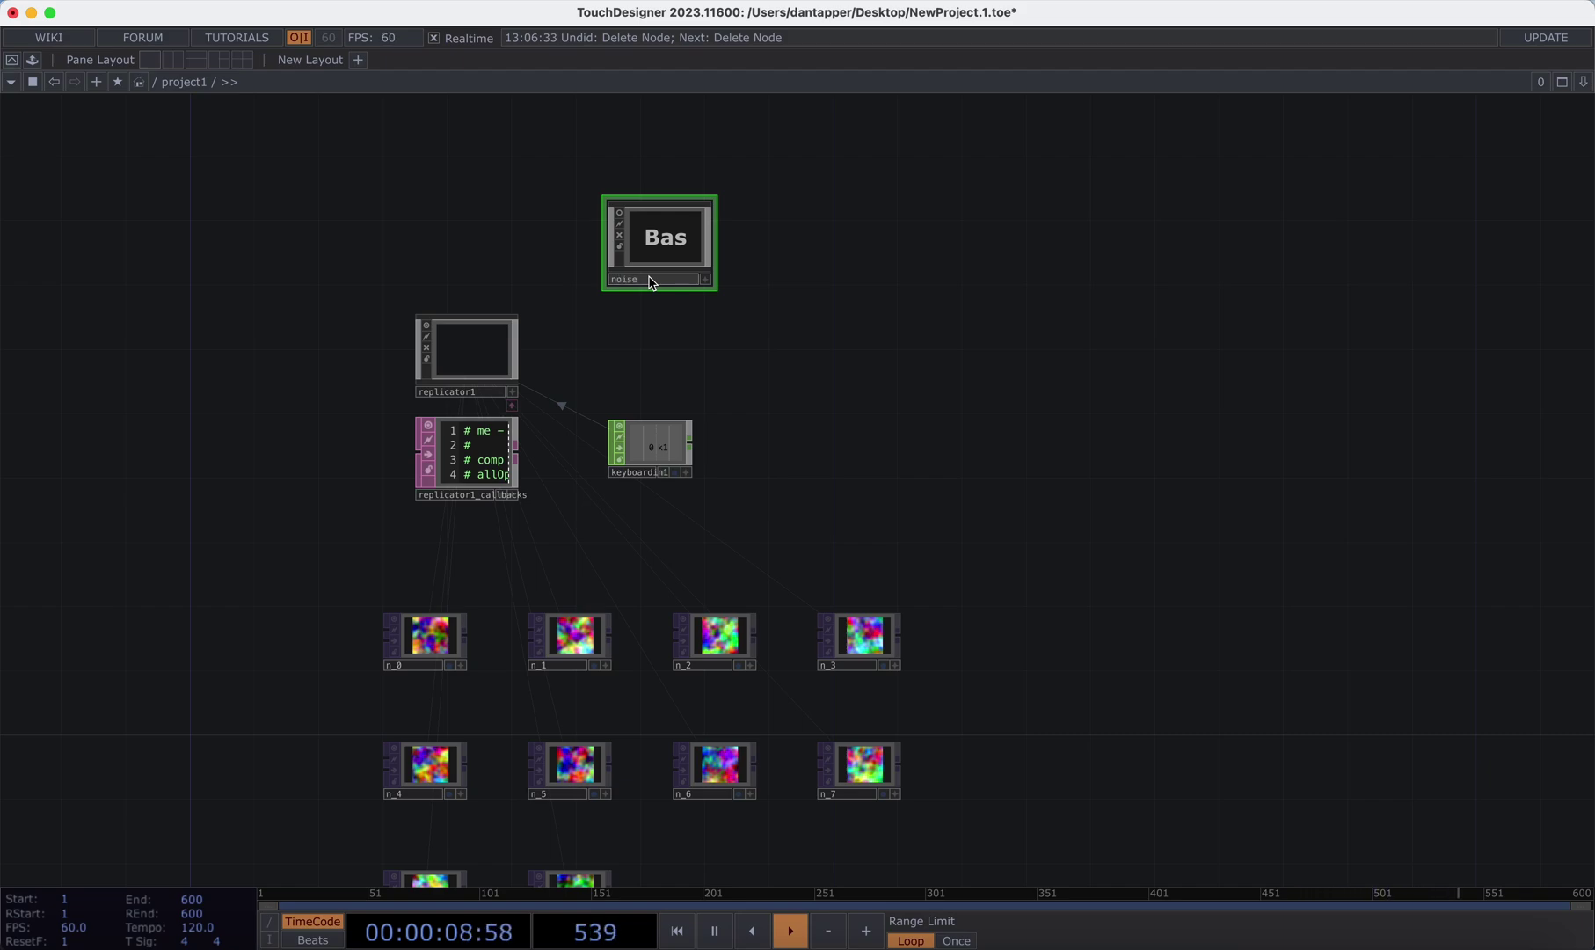
drag(670, 249, 1398, 370)
drag(668, 248, 668, 343)
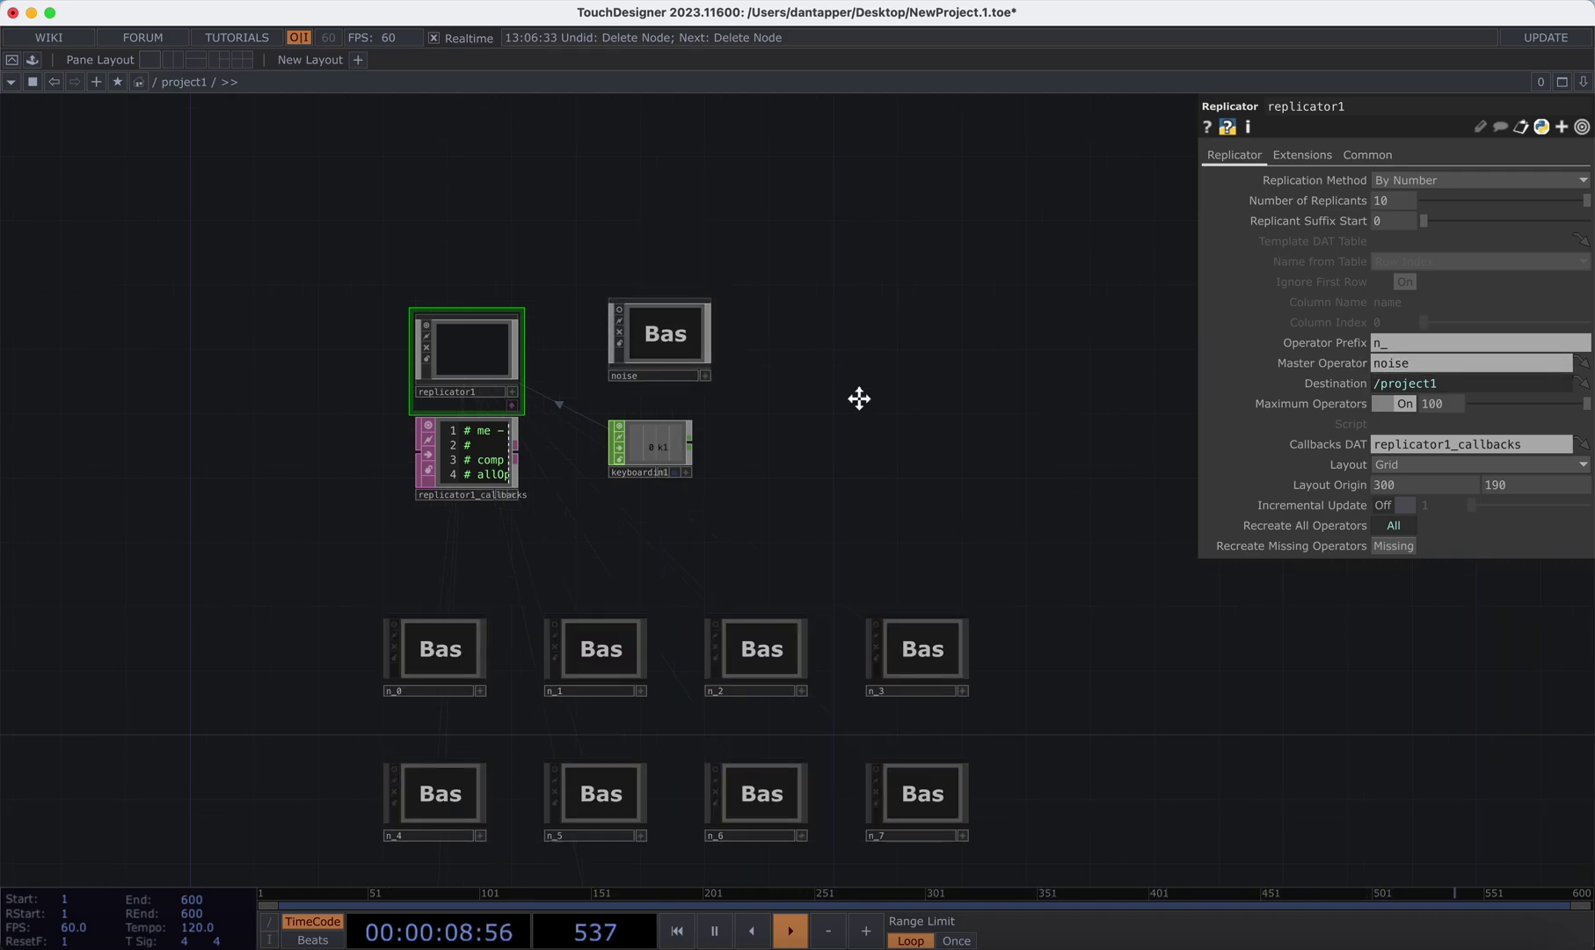
- Rename the noise Base COMP to noise_0 and update all parameters that reference it
drag(859, 398, 832, 242)
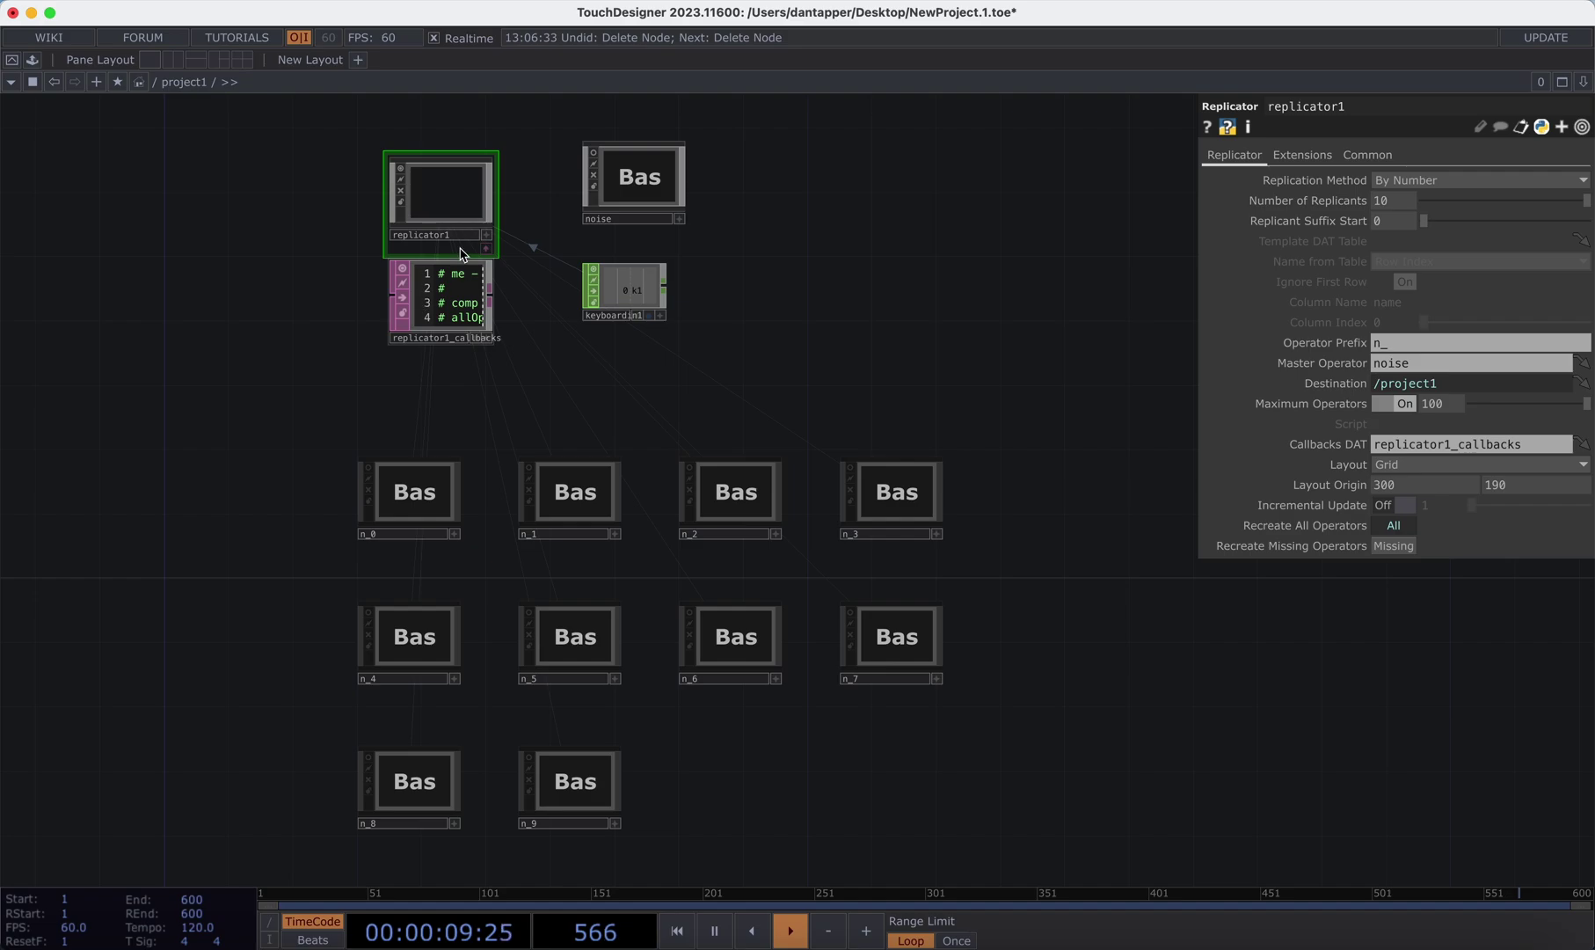
click(627, 224)
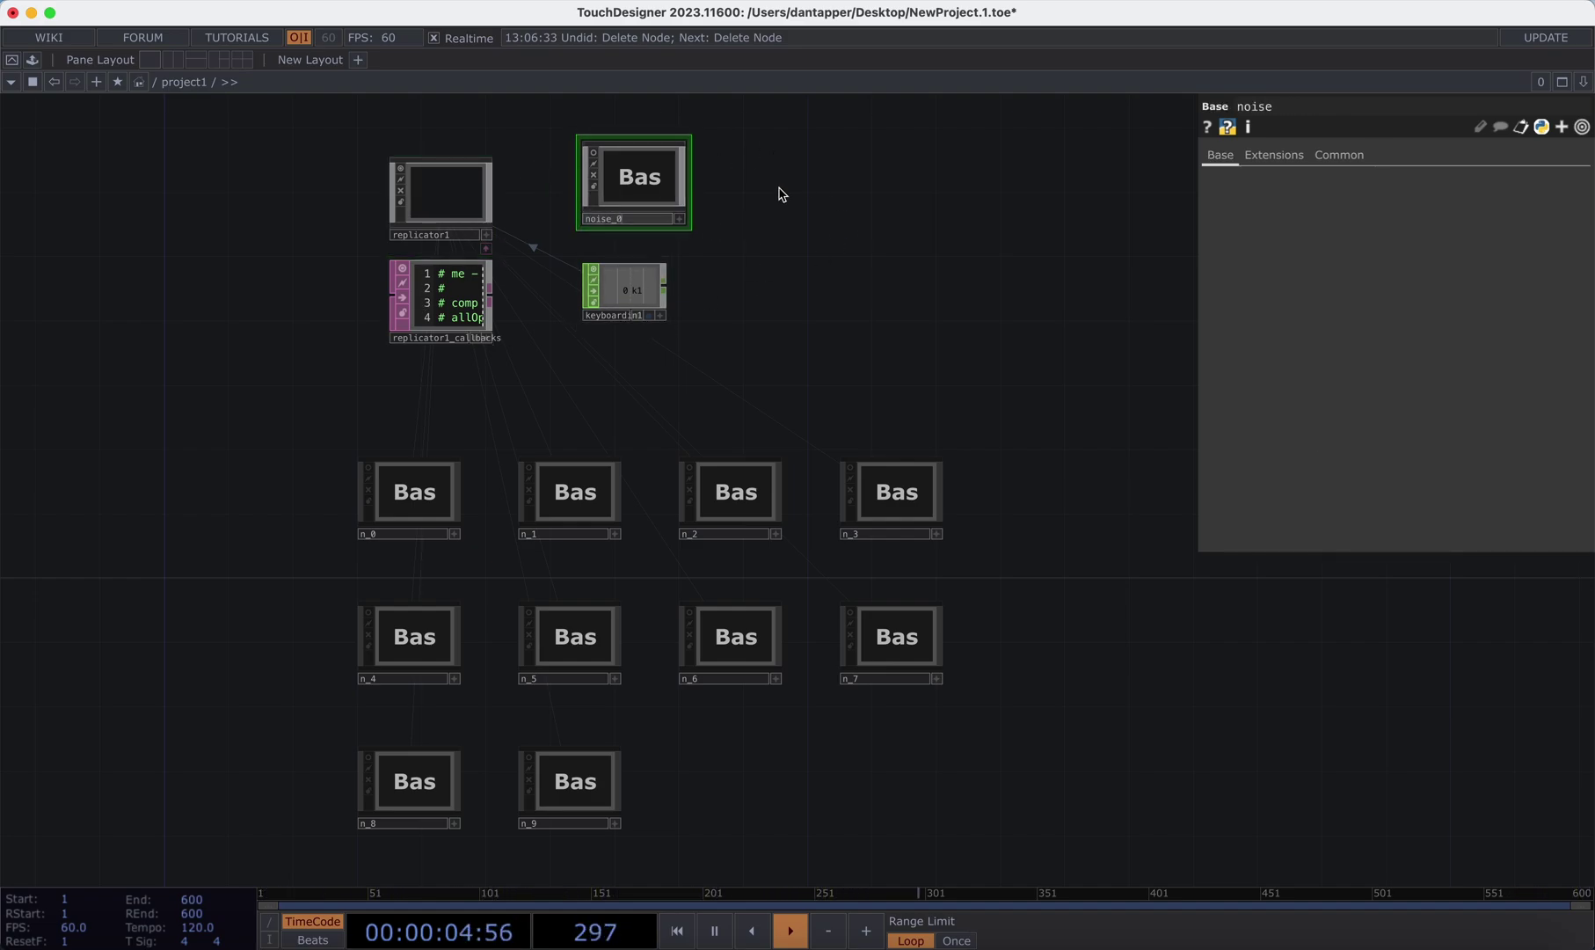
key(Return)
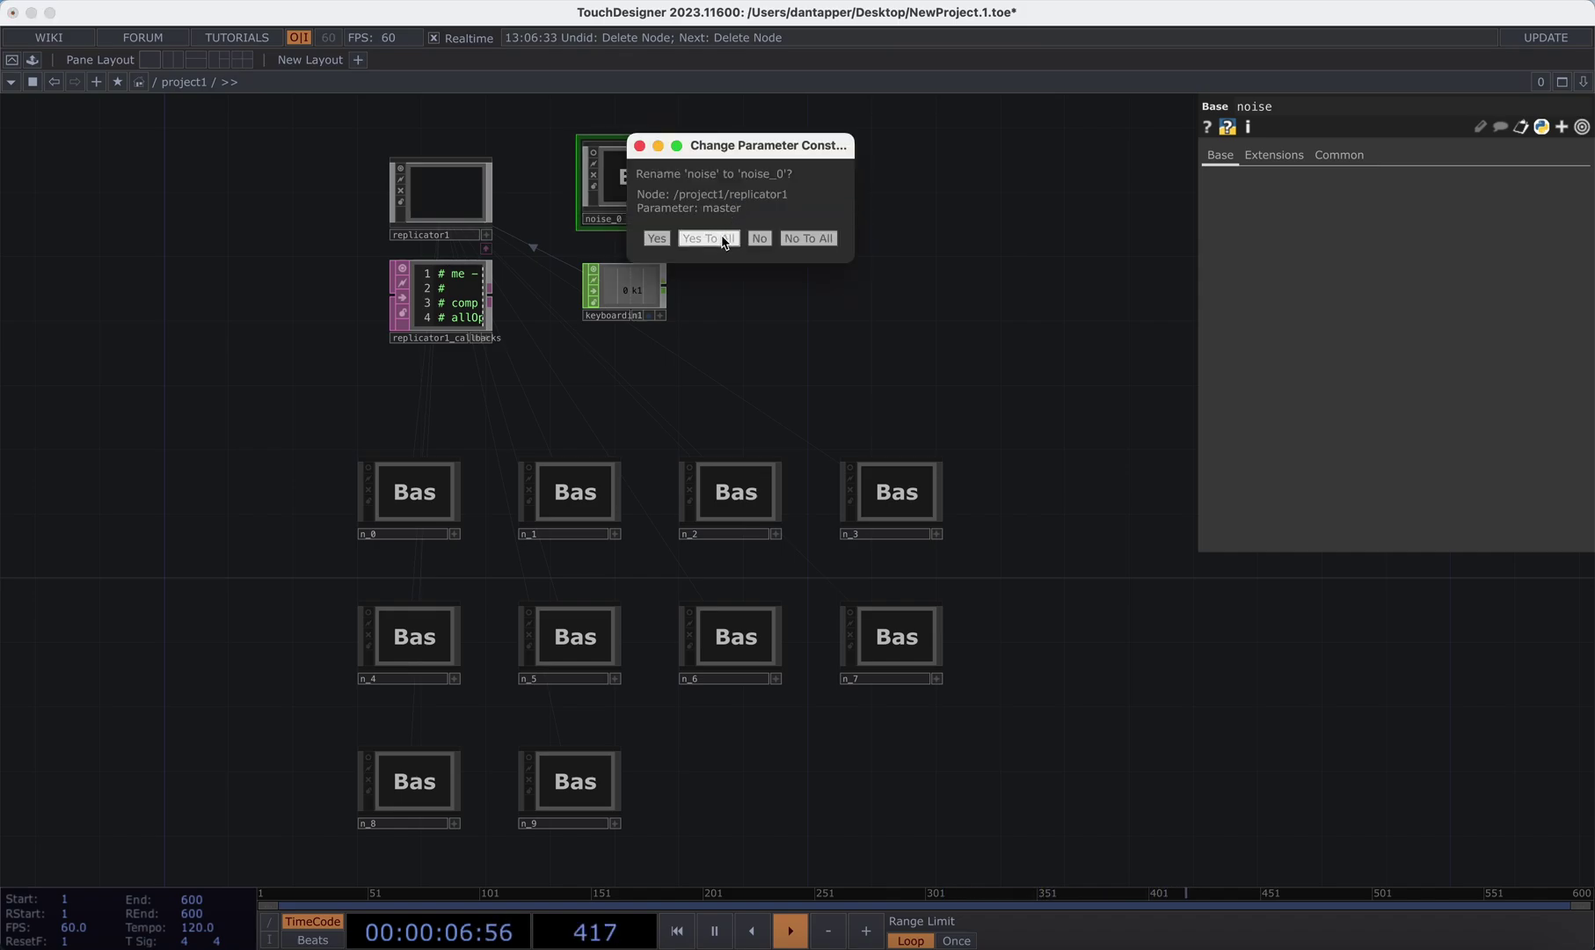
click(723, 238)
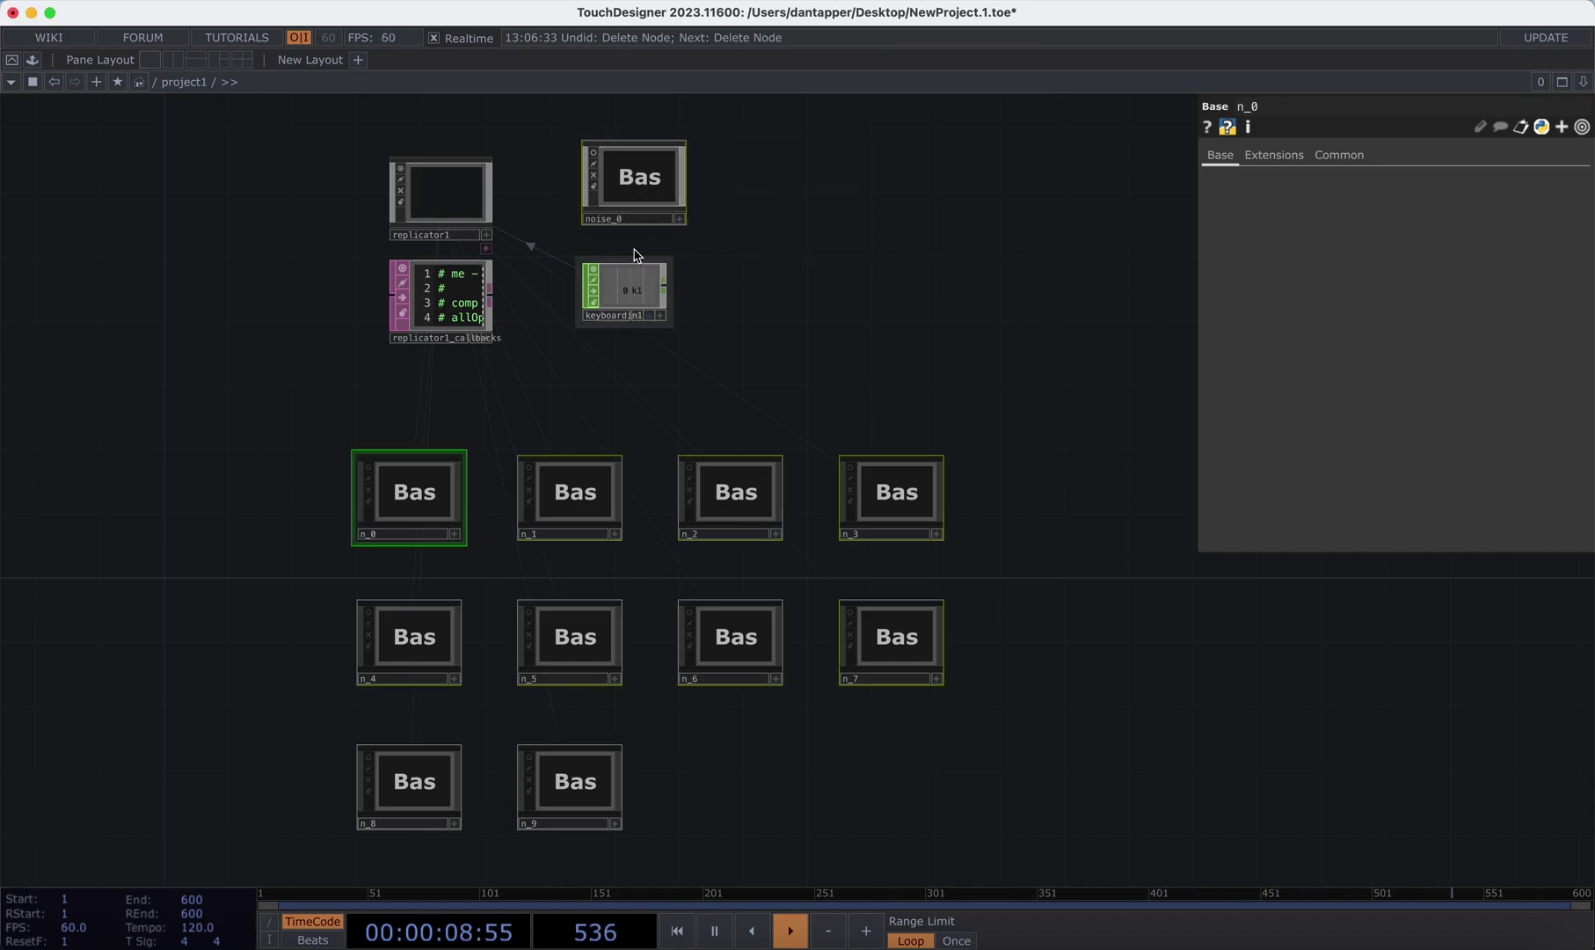
- Inspect the Seed expression of noise1 inside noise_0 and the Seed of its copy inside replicant n_1
double_click(627, 196)
click(1384, 202)
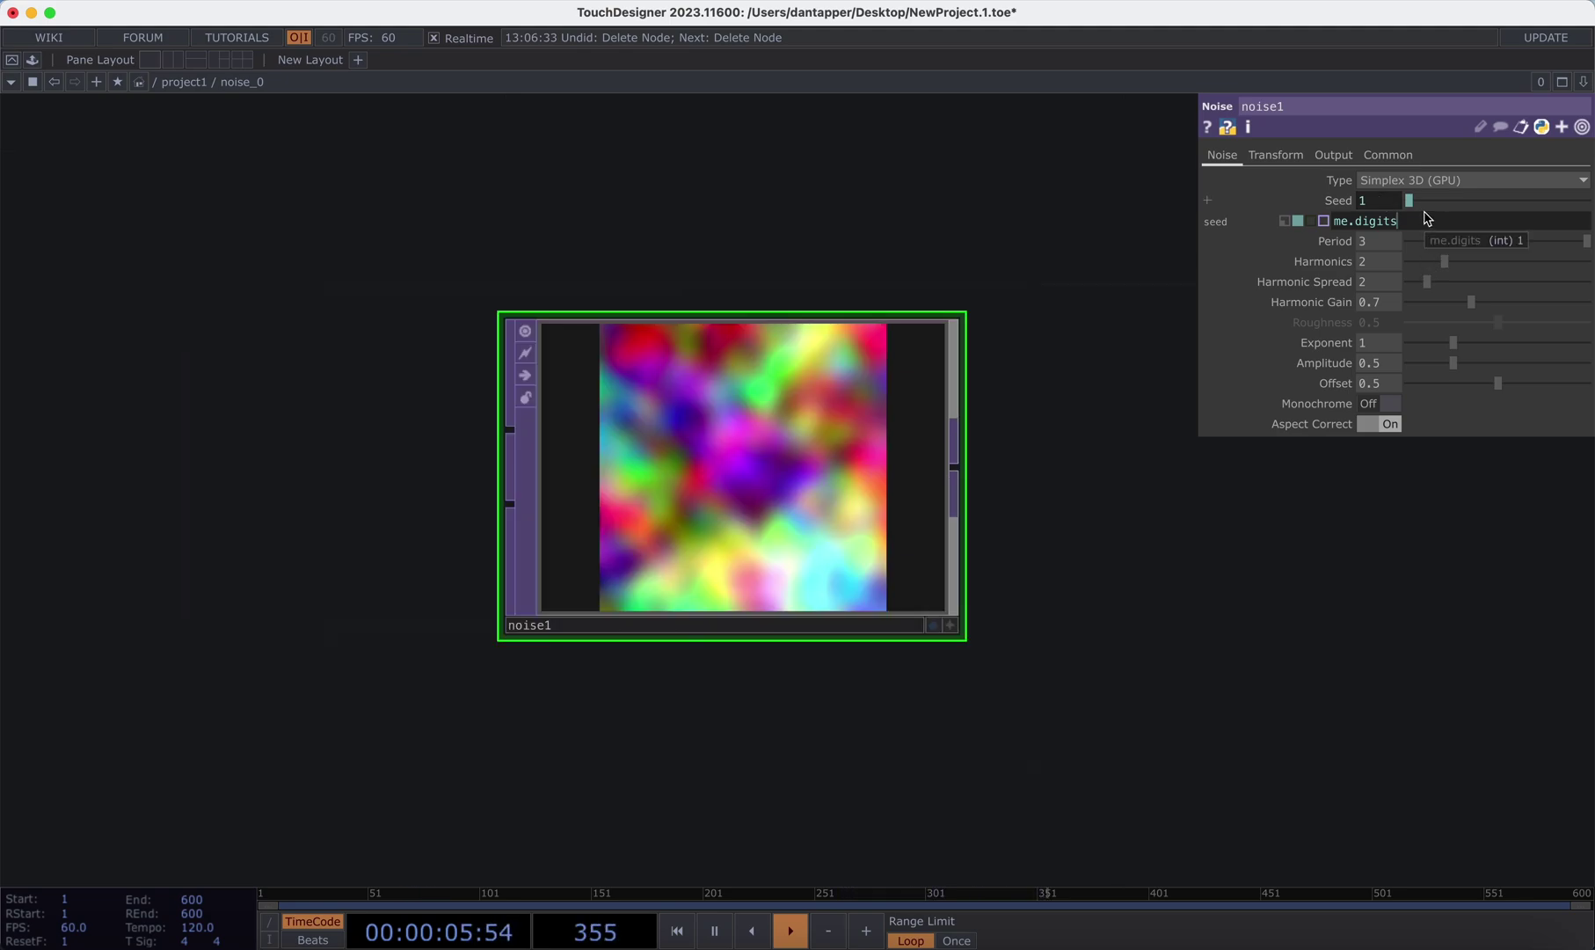
scroll(939, 717, down, 10)
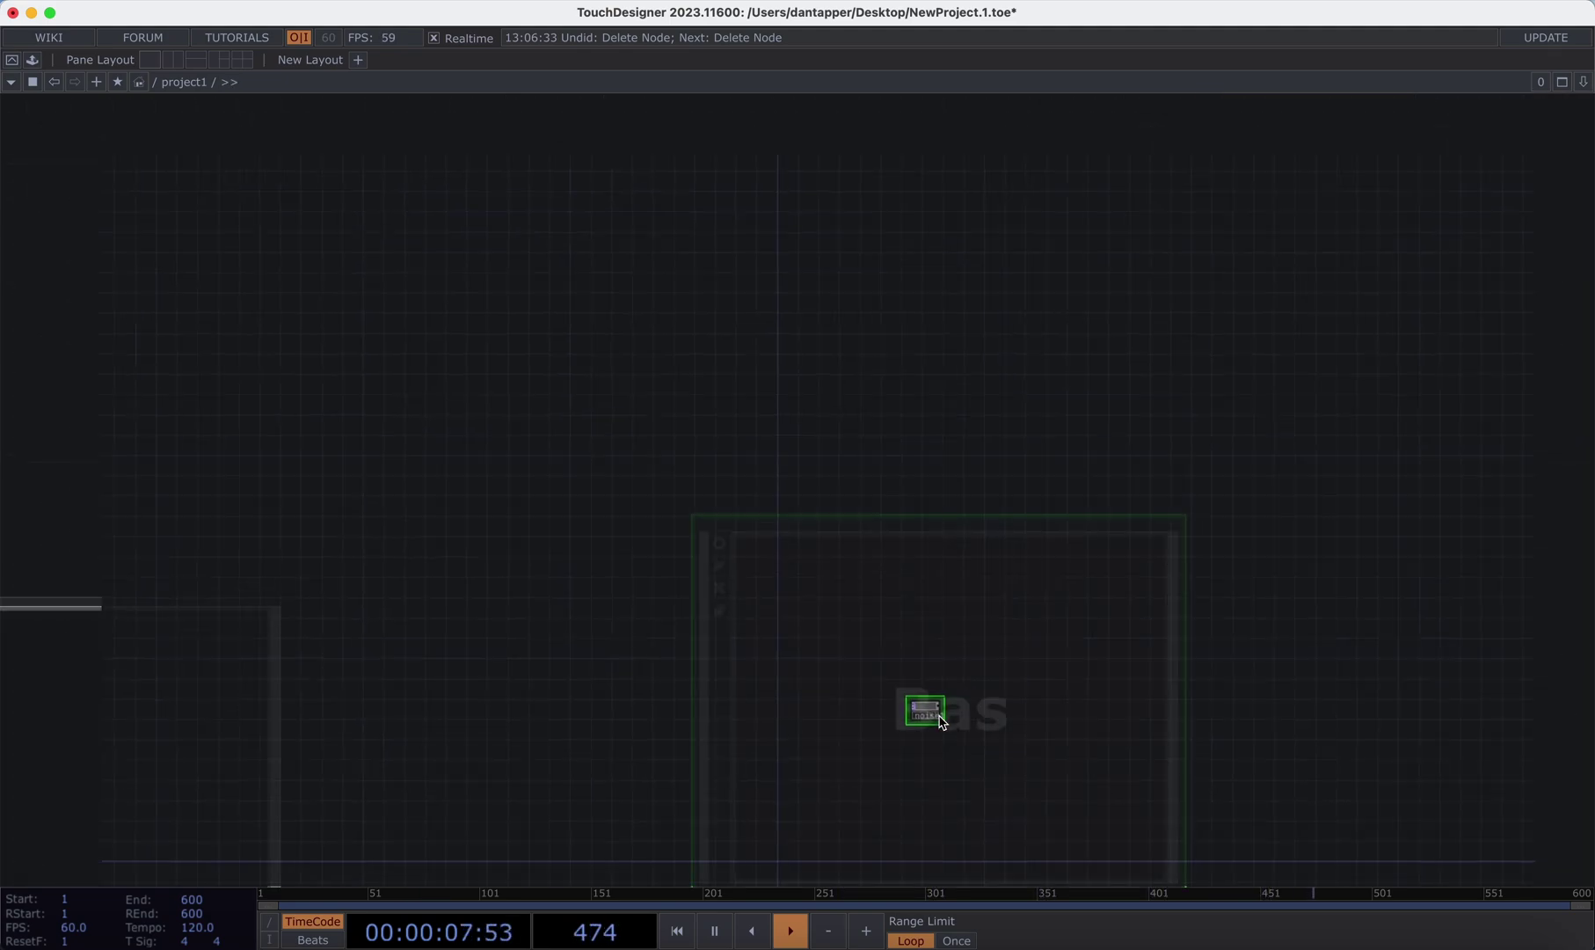
drag(573, 607, 588, 125)
scroll(591, 241, down, 5)
scroll(591, 237, down, 5)
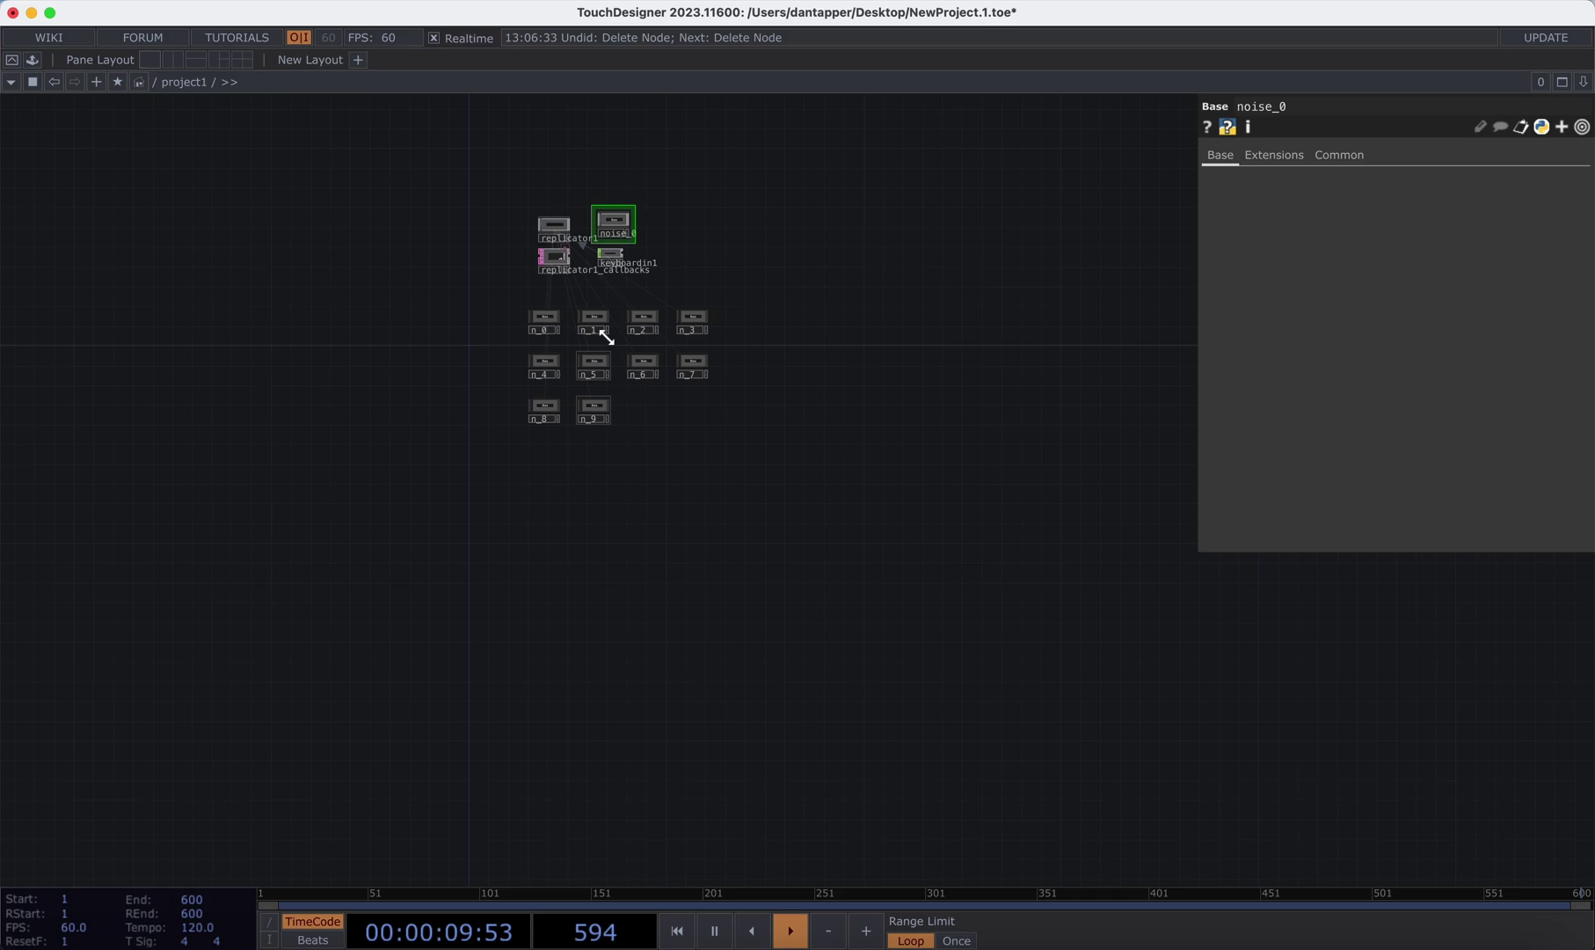
scroll(604, 325, up, 5)
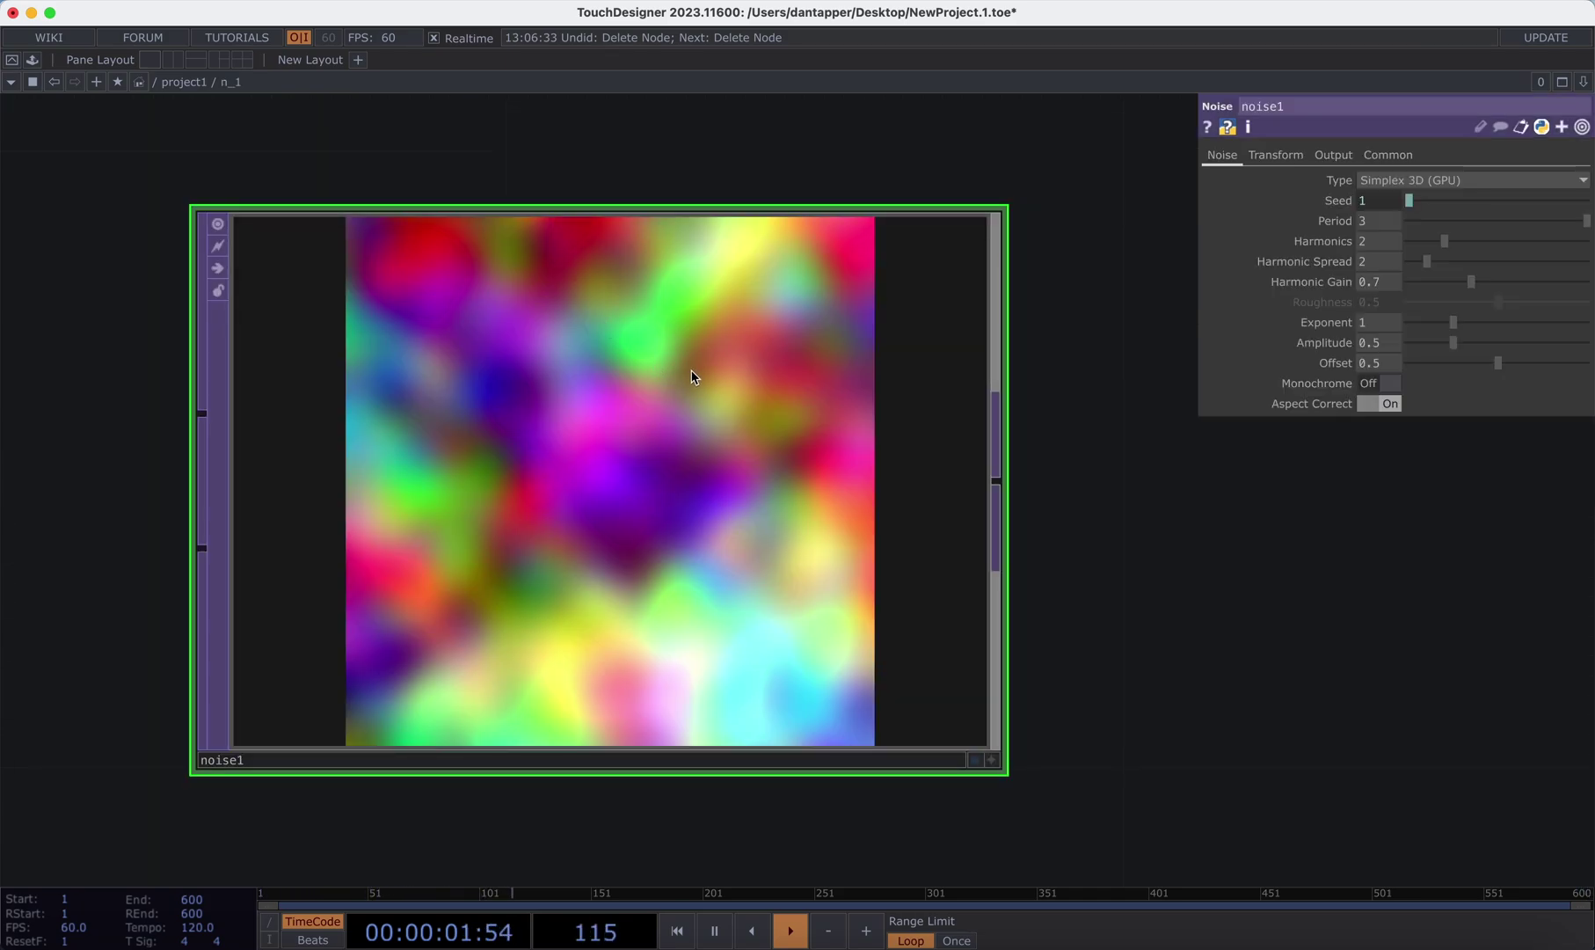
scroll(643, 567, down, 2)
scroll(644, 567, down, 10)
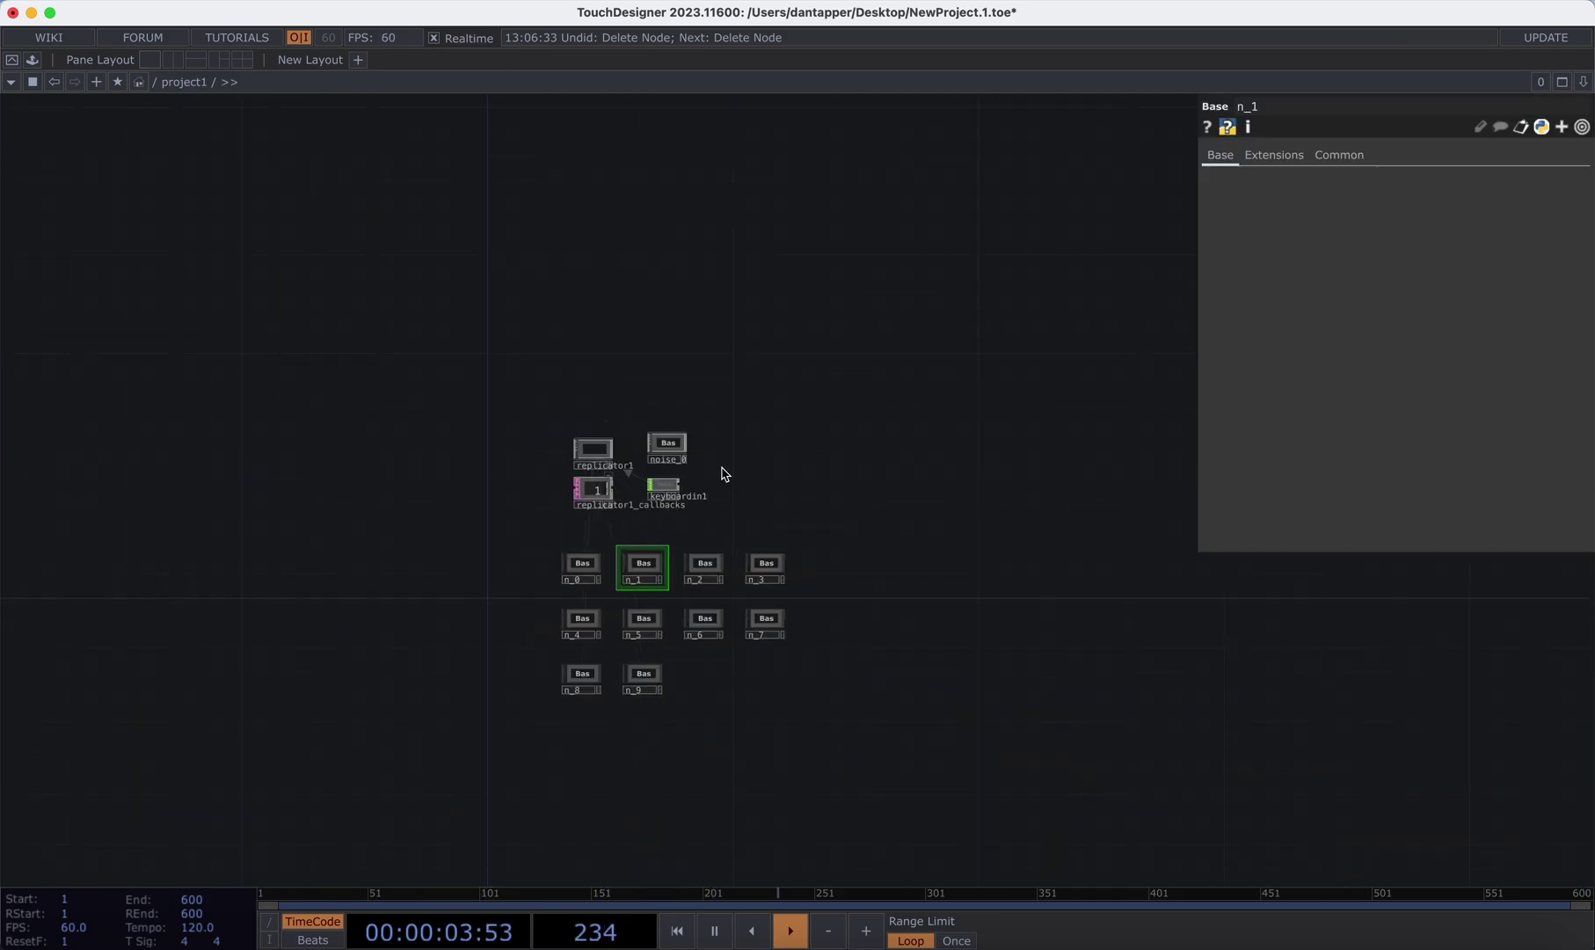
- Change the Seed expression of noise1 inside noise_0 to parent().digits
scroll(639, 446, up, 5)
scroll(559, 401, up, 5)
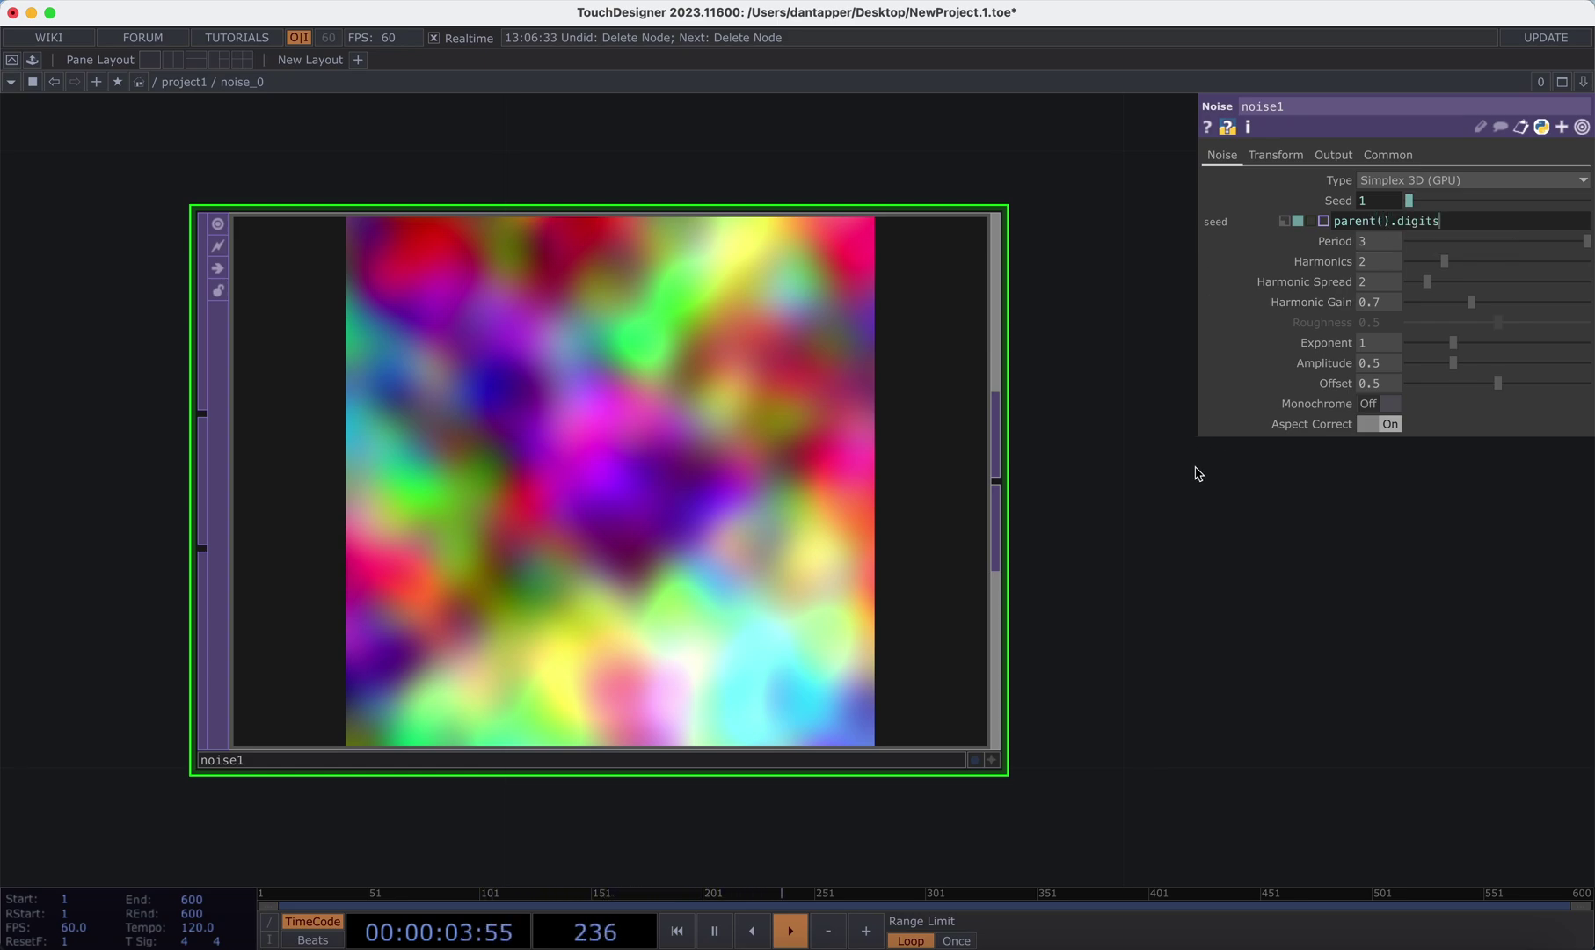
scroll(1175, 502, down, 6)
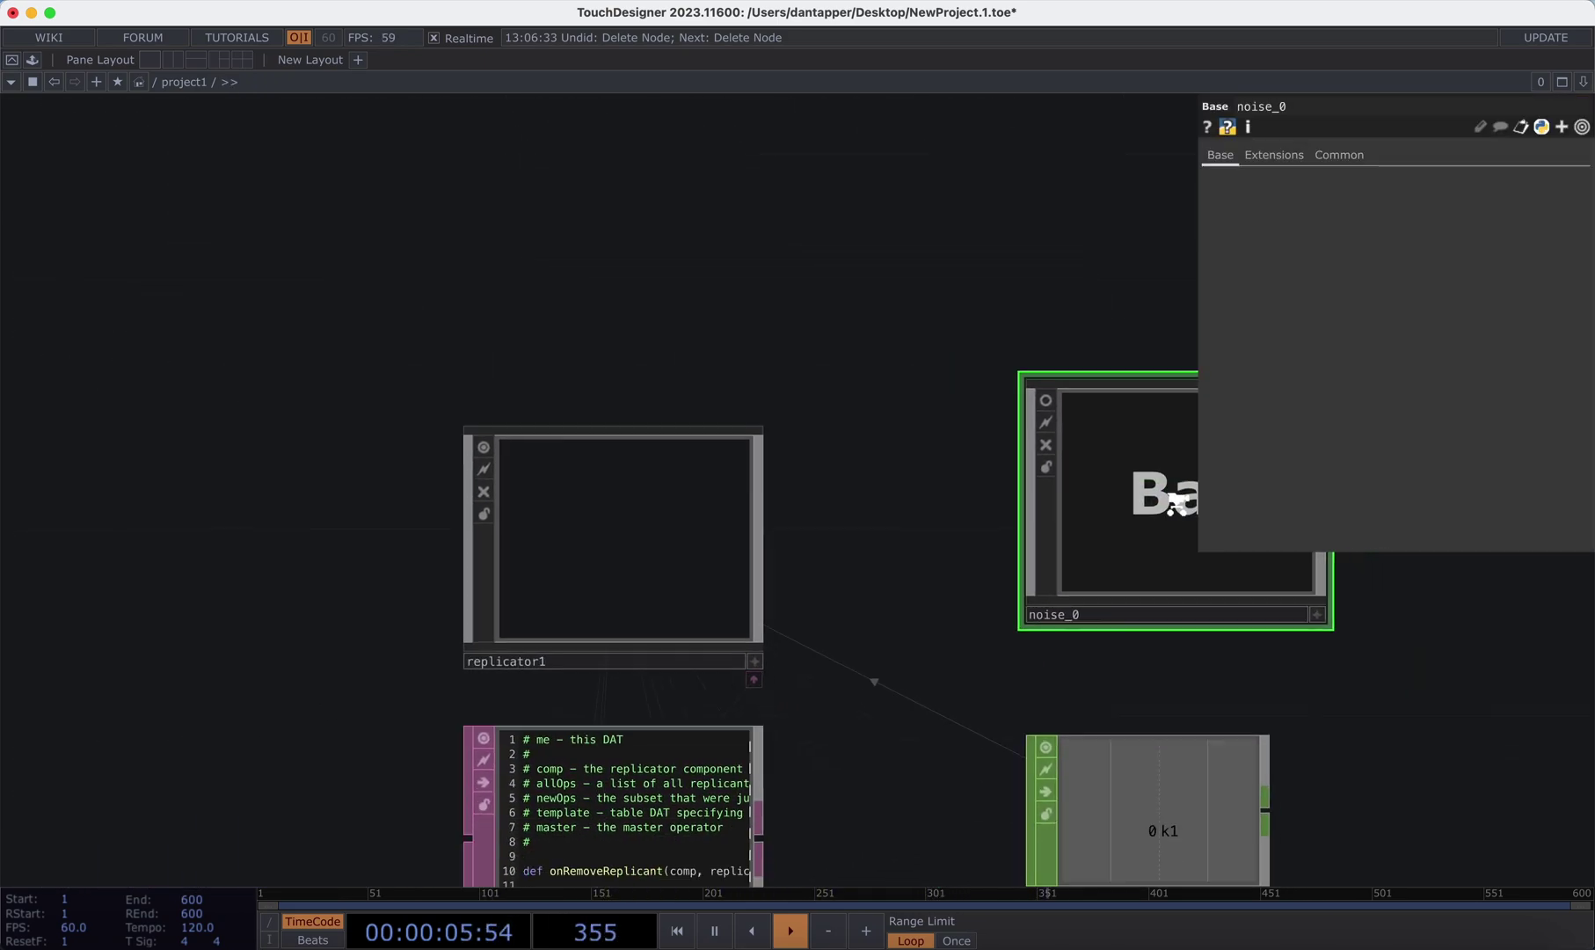
- Examine the Seed of the Noise TOPs inside replicants n_1 and n_5
scroll(1177, 502, down, 5)
double_click(1140, 750)
scroll(1103, 652, down, 8)
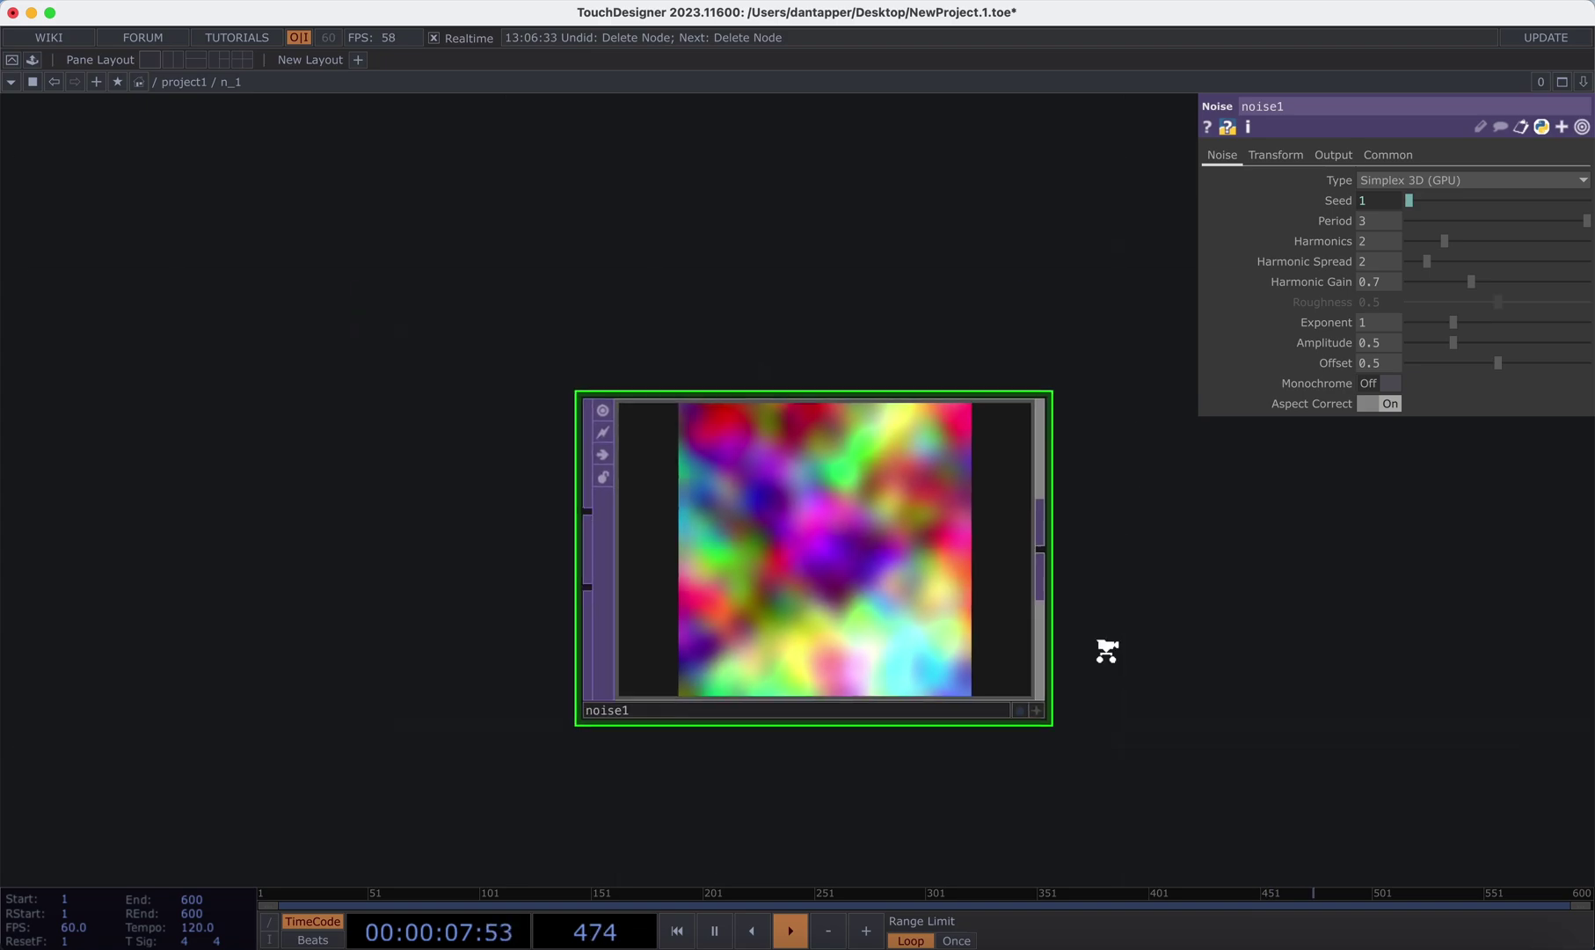
scroll(806, 520, down, 5)
scroll(773, 663, down, 8)
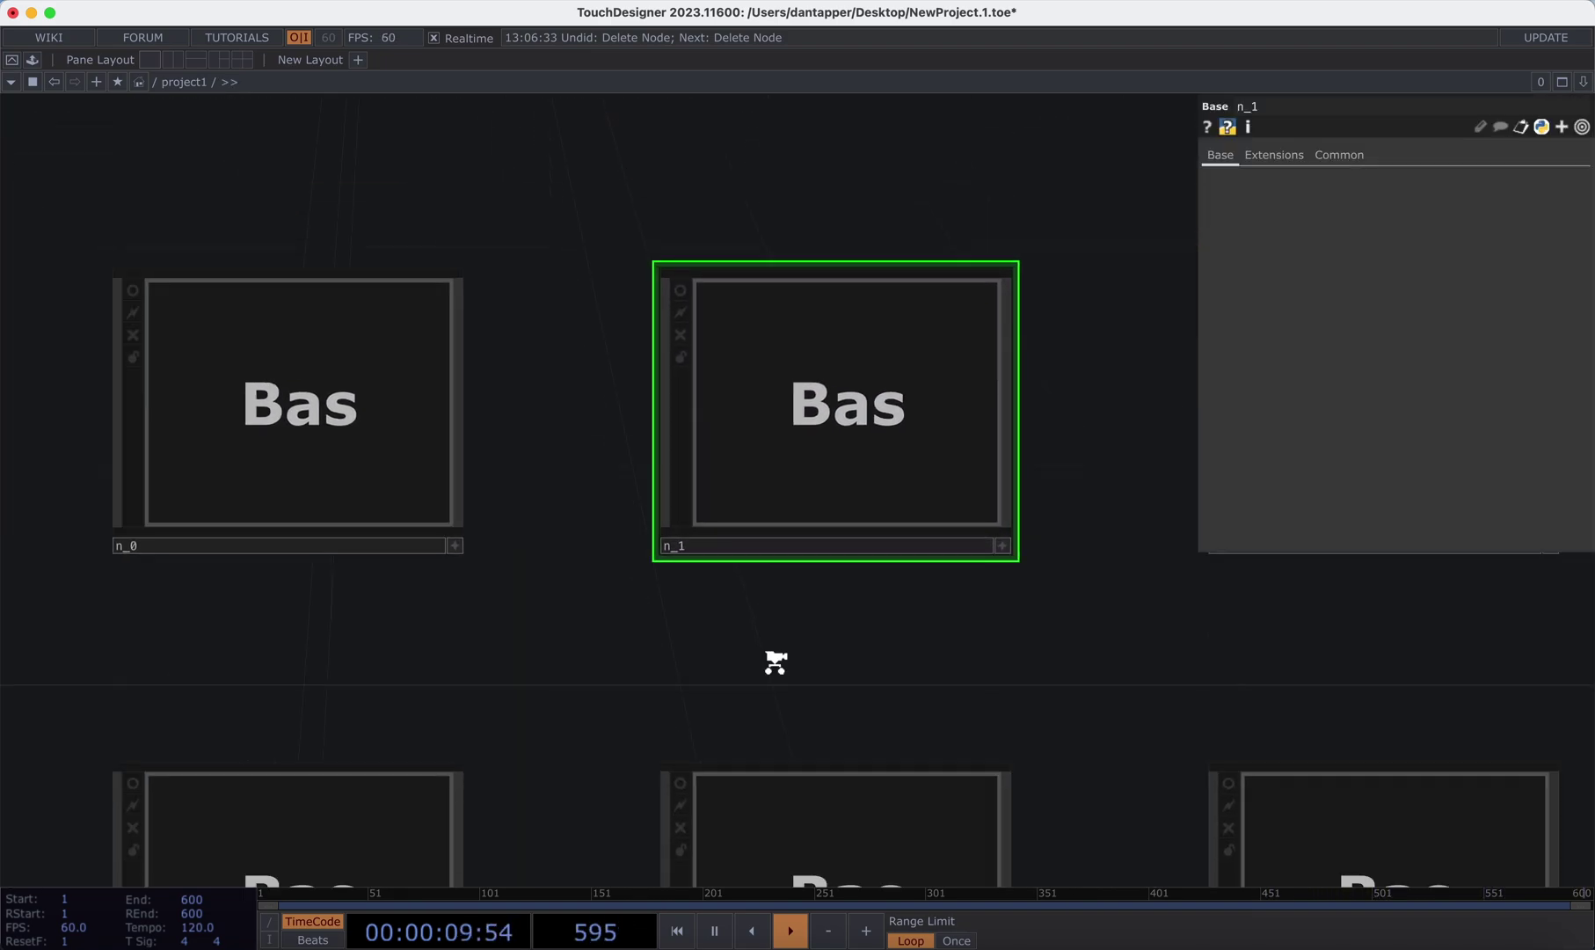
double_click(808, 777)
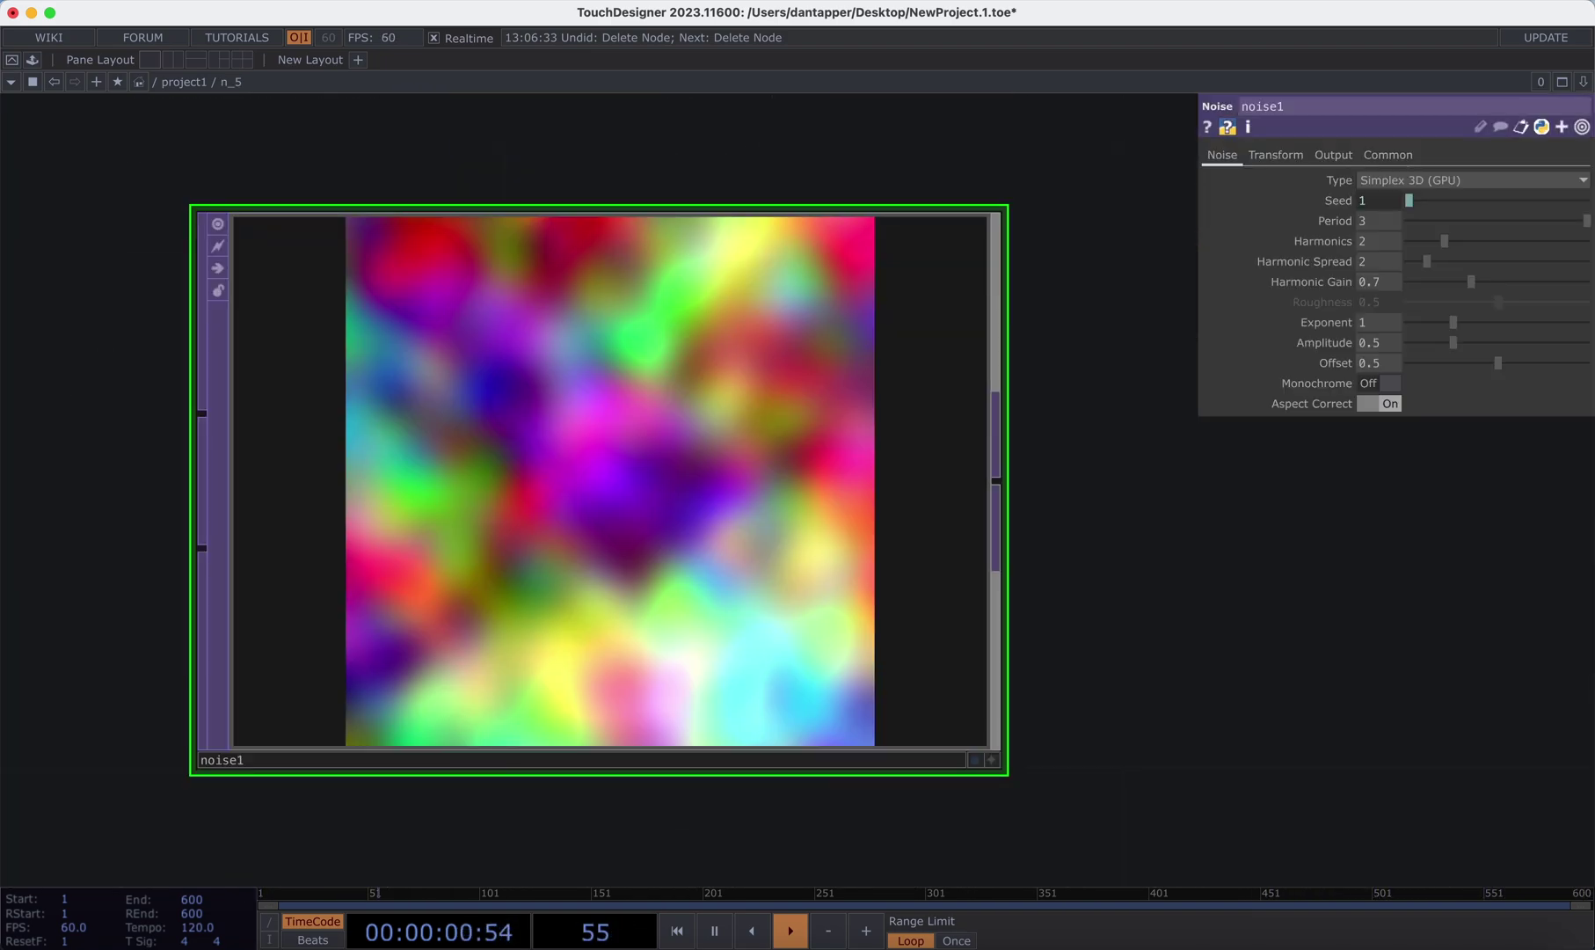
click(1352, 204)
scroll(1133, 400, down, 5)
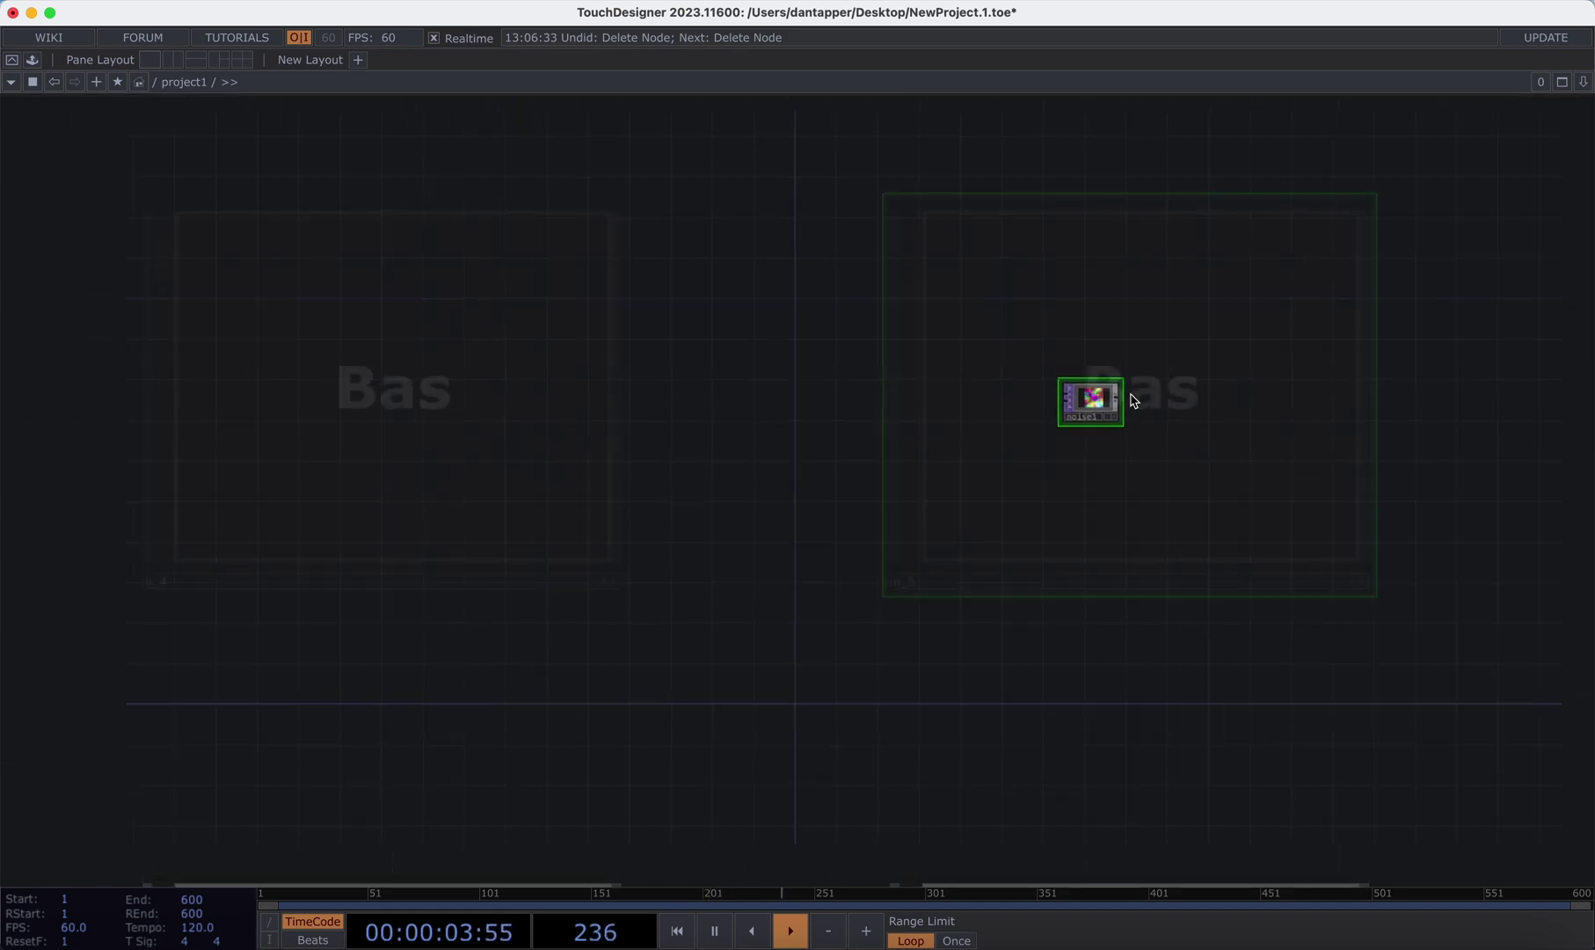
- Examine the Noise TOP's Seed inside replicant n_5 and the Master Operator setting of replicator1
scroll(1132, 398, up, 6)
click(885, 445)
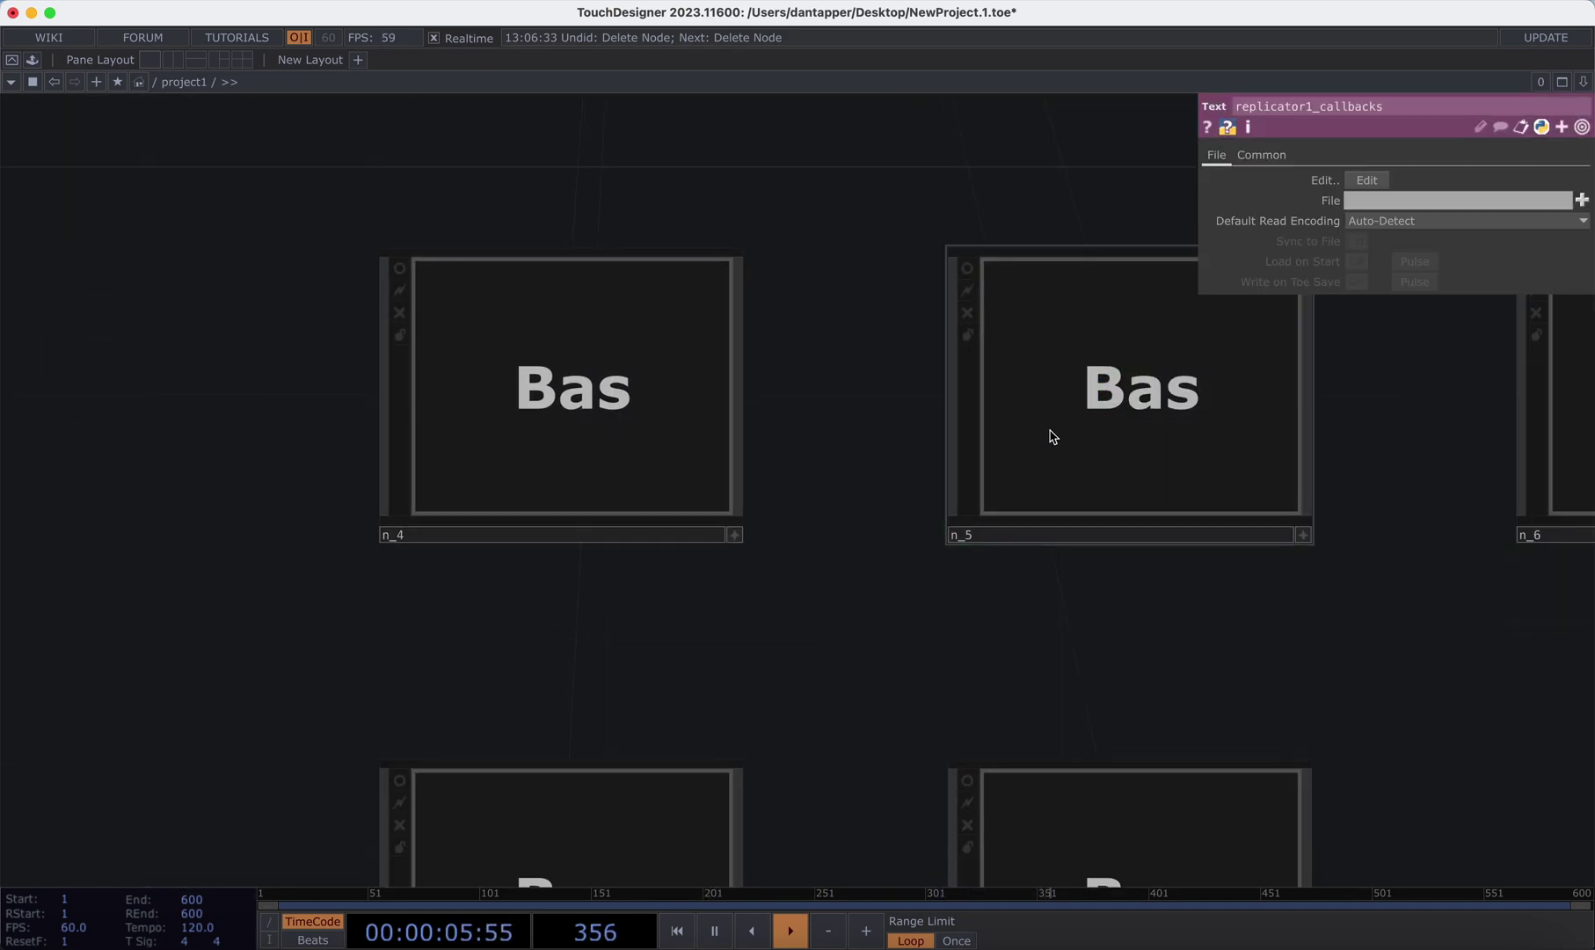
click(1046, 438)
key(i)
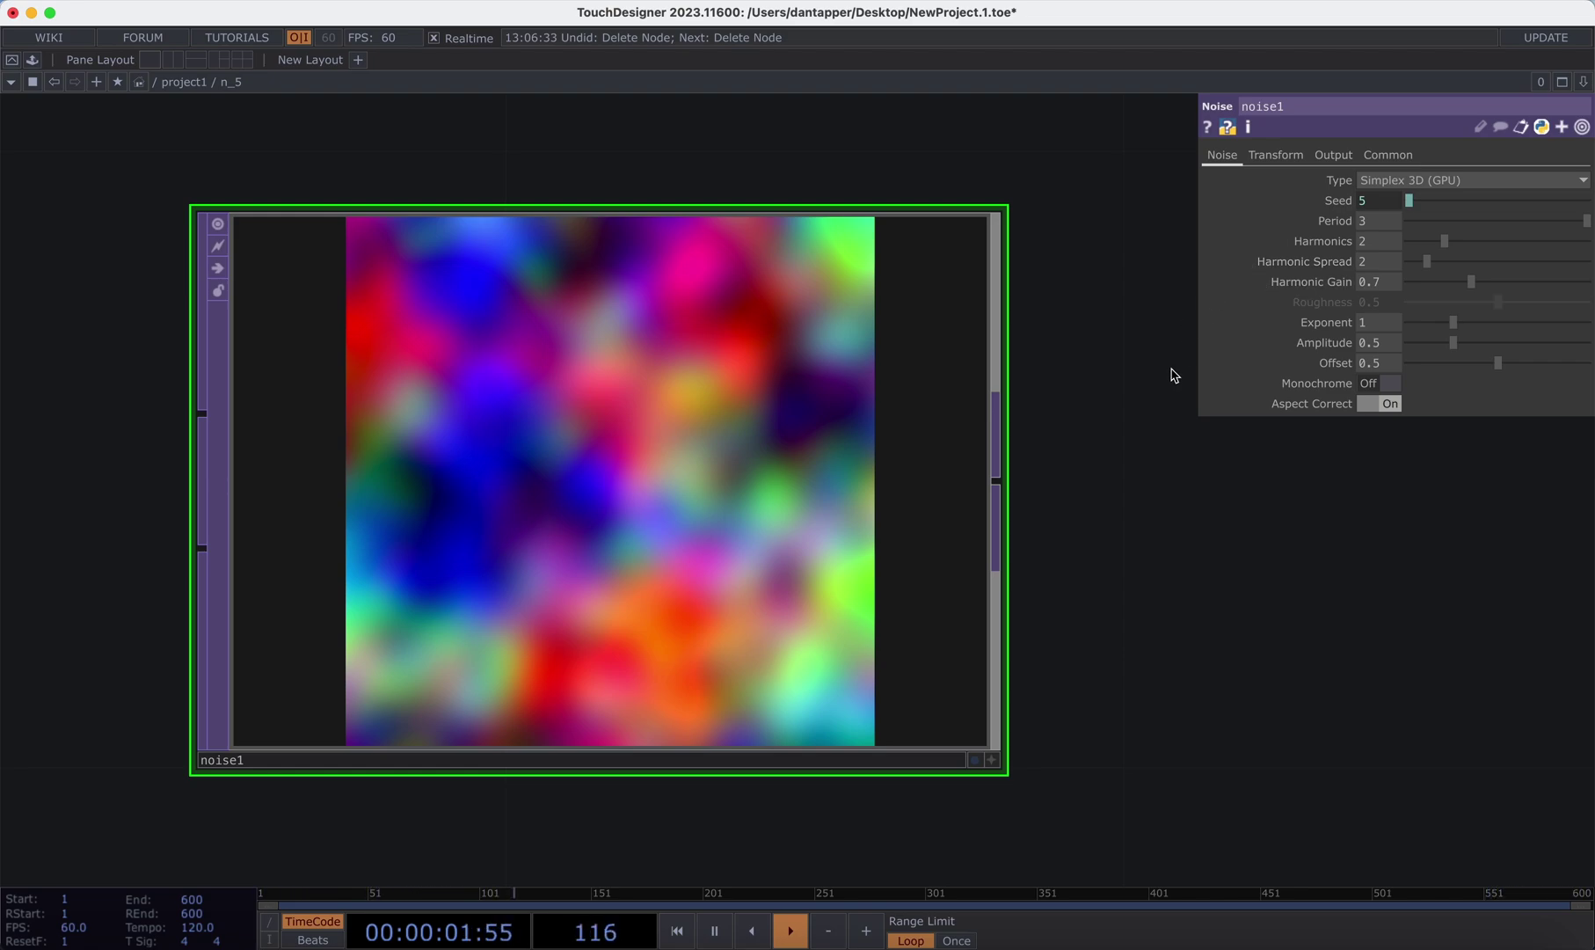
scroll(1134, 427, down, 15)
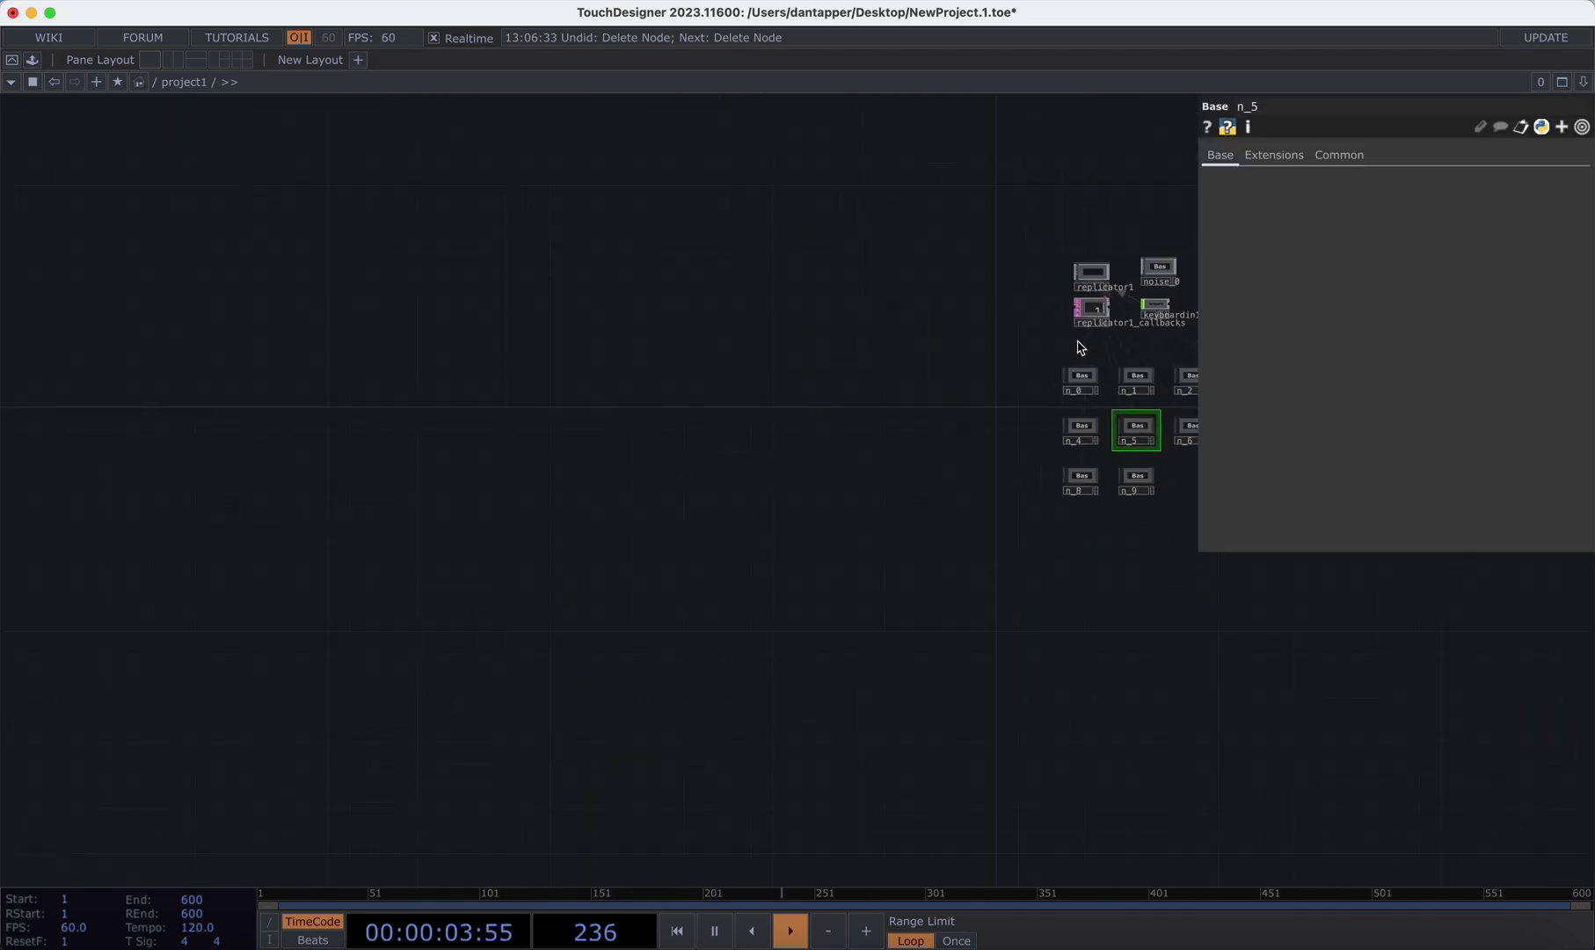
drag(1081, 348, 855, 378)
scroll(857, 373, up, 6)
click(635, 176)
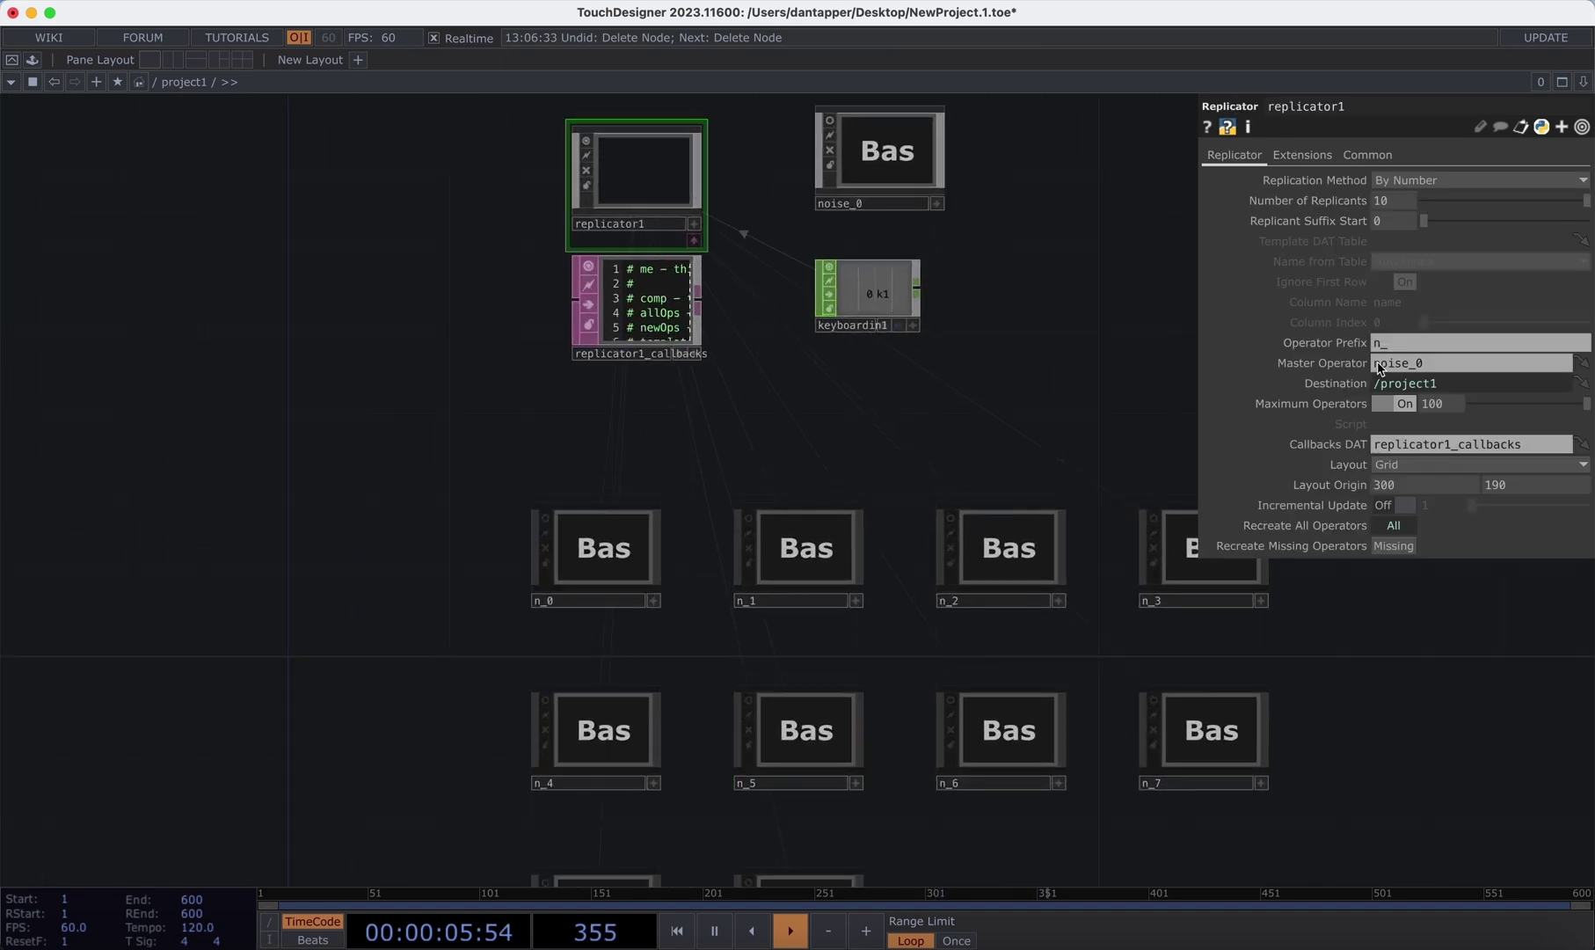
- Inside noise_0, add the distorted_points_param component from the custom Tops palette collection with noise1 connected to its input
drag(1040, 355, 913, 451)
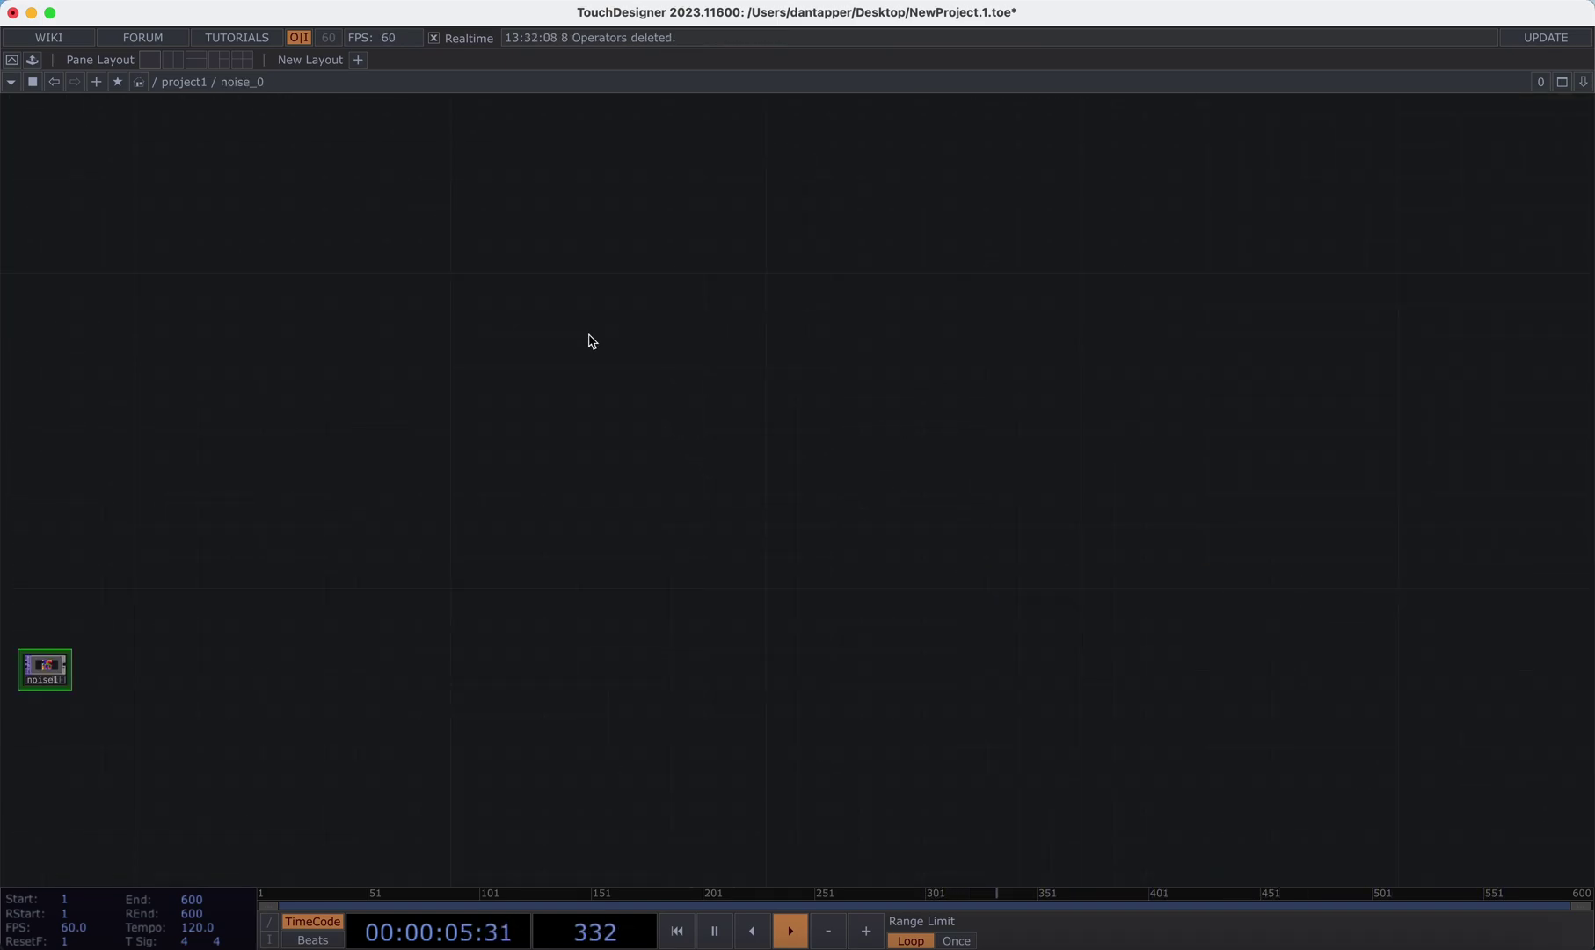
drag(299, 598, 695, 519)
scroll(463, 611, up, 5)
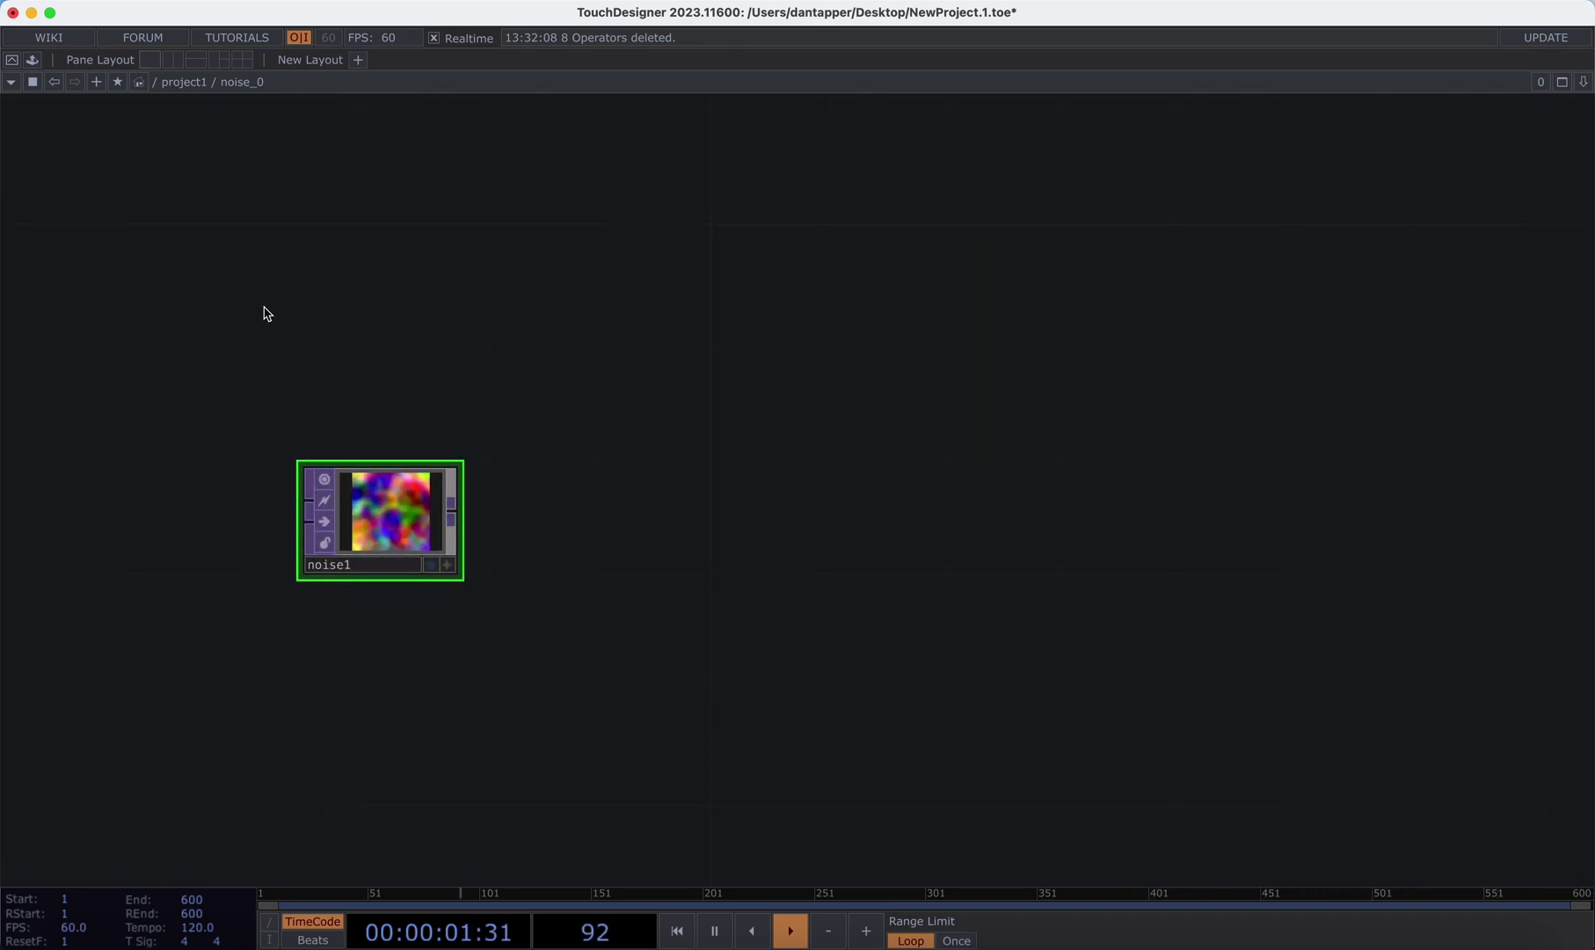
click(33, 62)
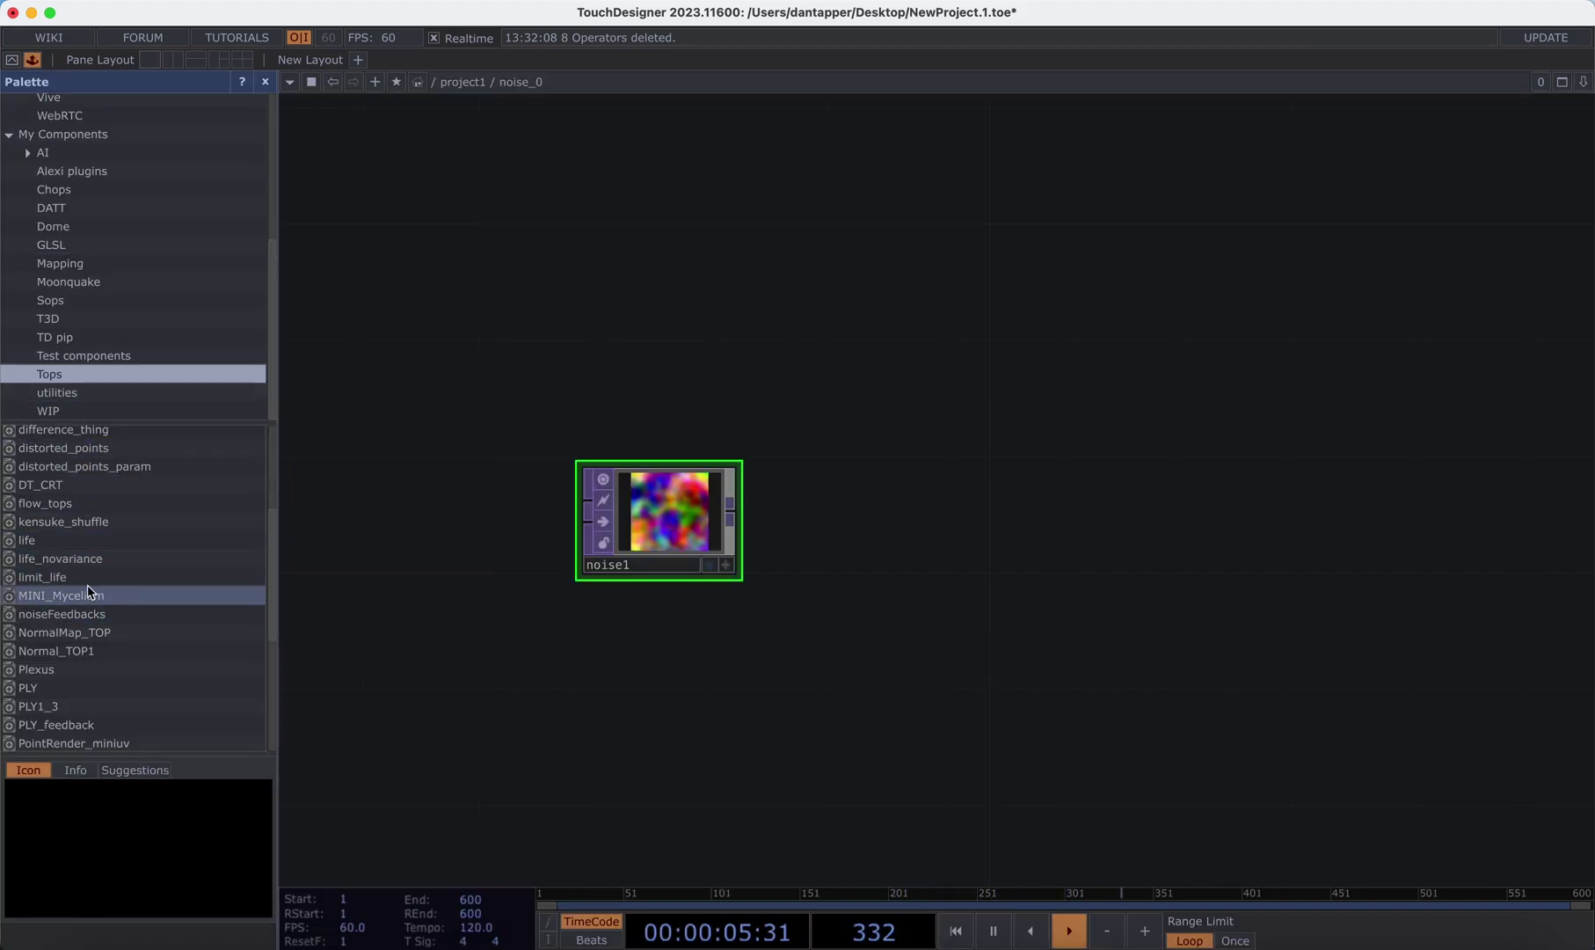
scroll(75, 490, up, 2)
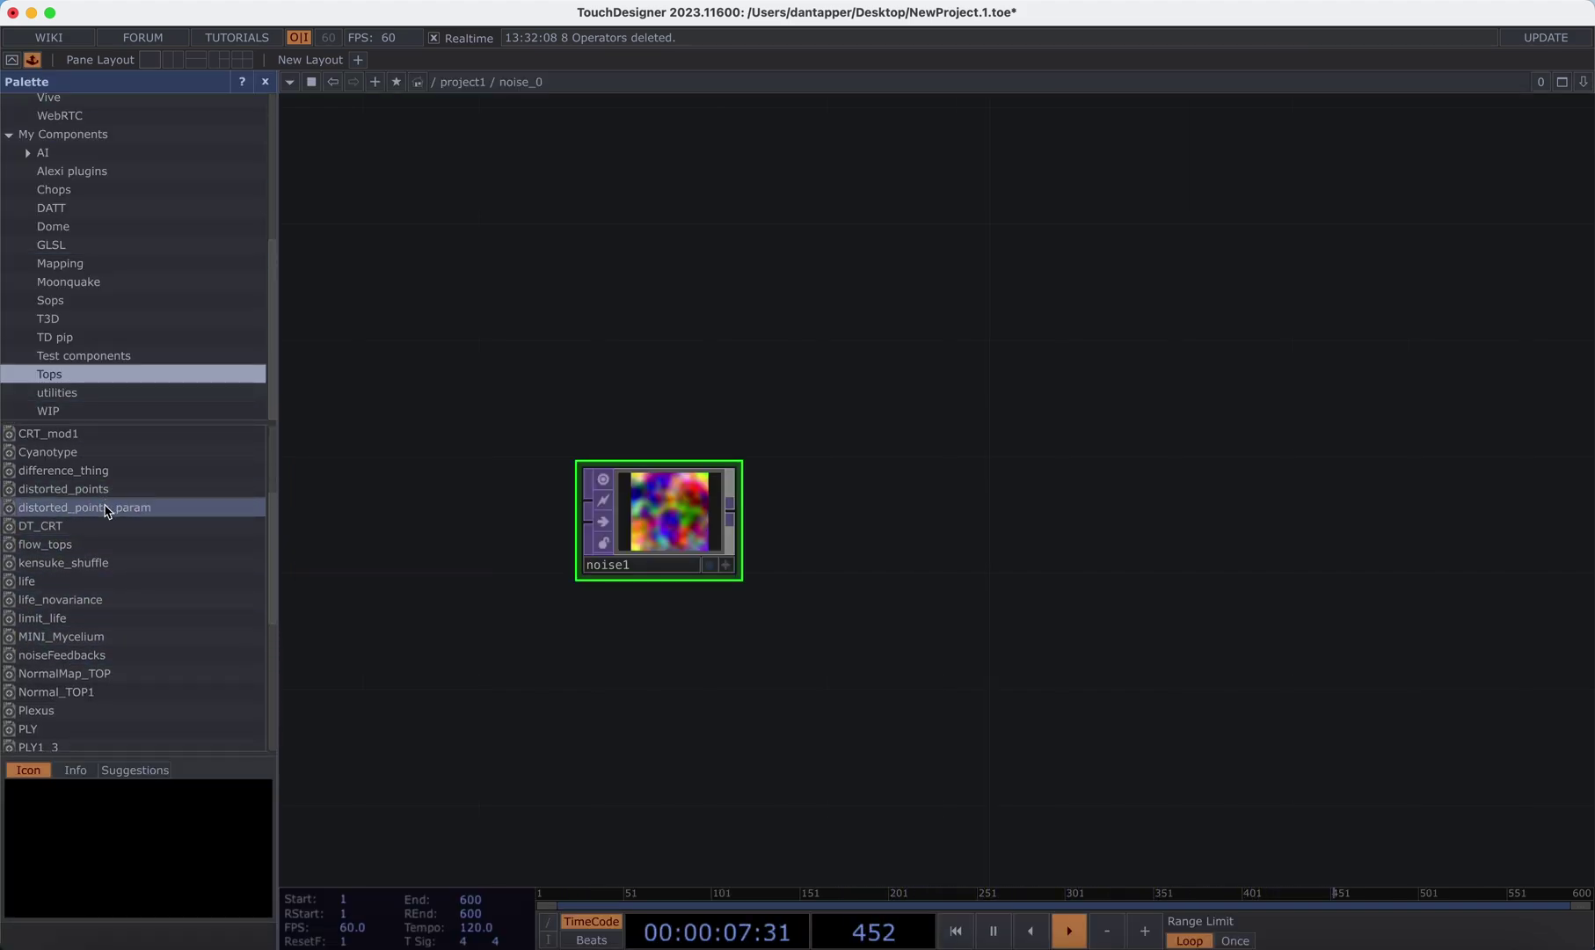
drag(107, 509, 941, 411)
scroll(941, 409, up, 5)
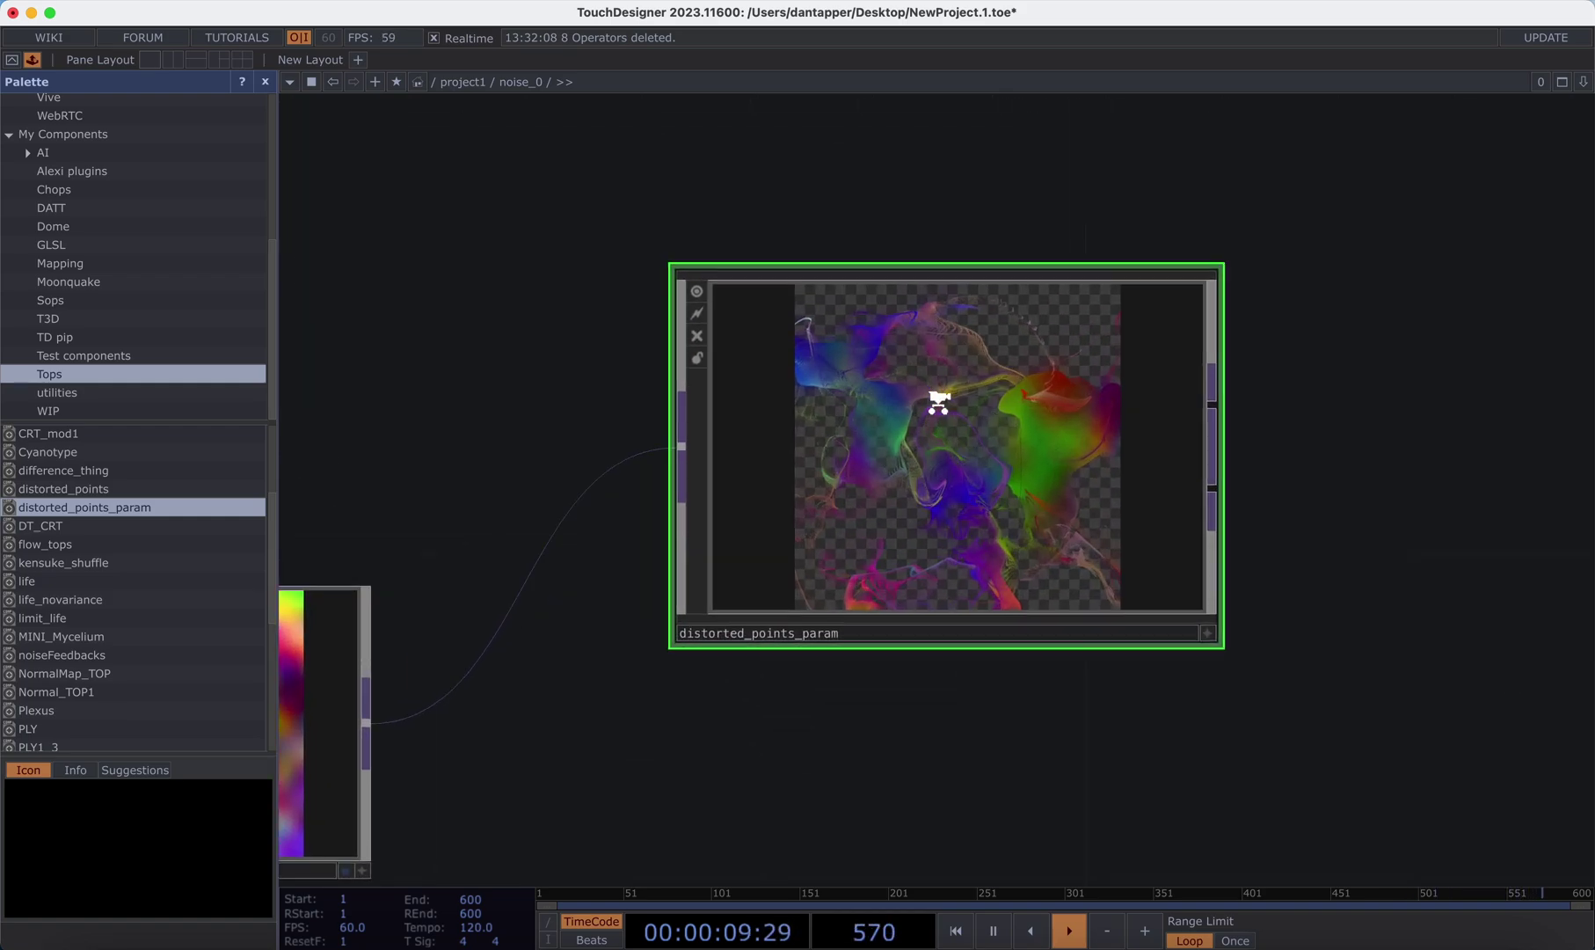
click(265, 82)
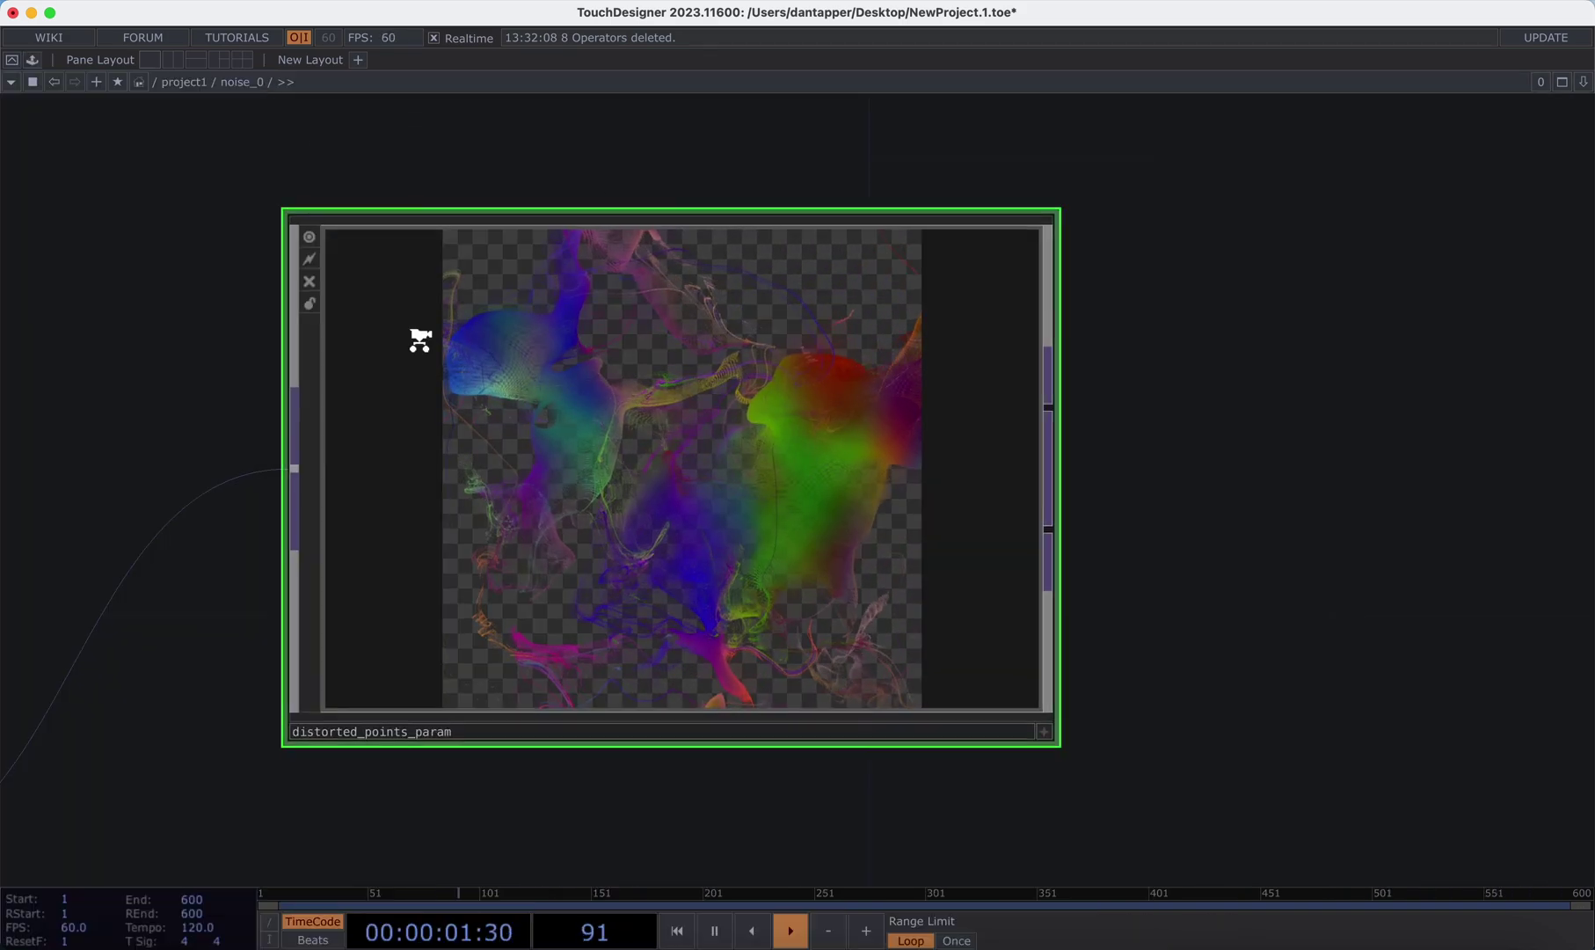
- Split the network pane into two side by side and turn the second one into a TOP viewer
scroll(423, 343, down, 5)
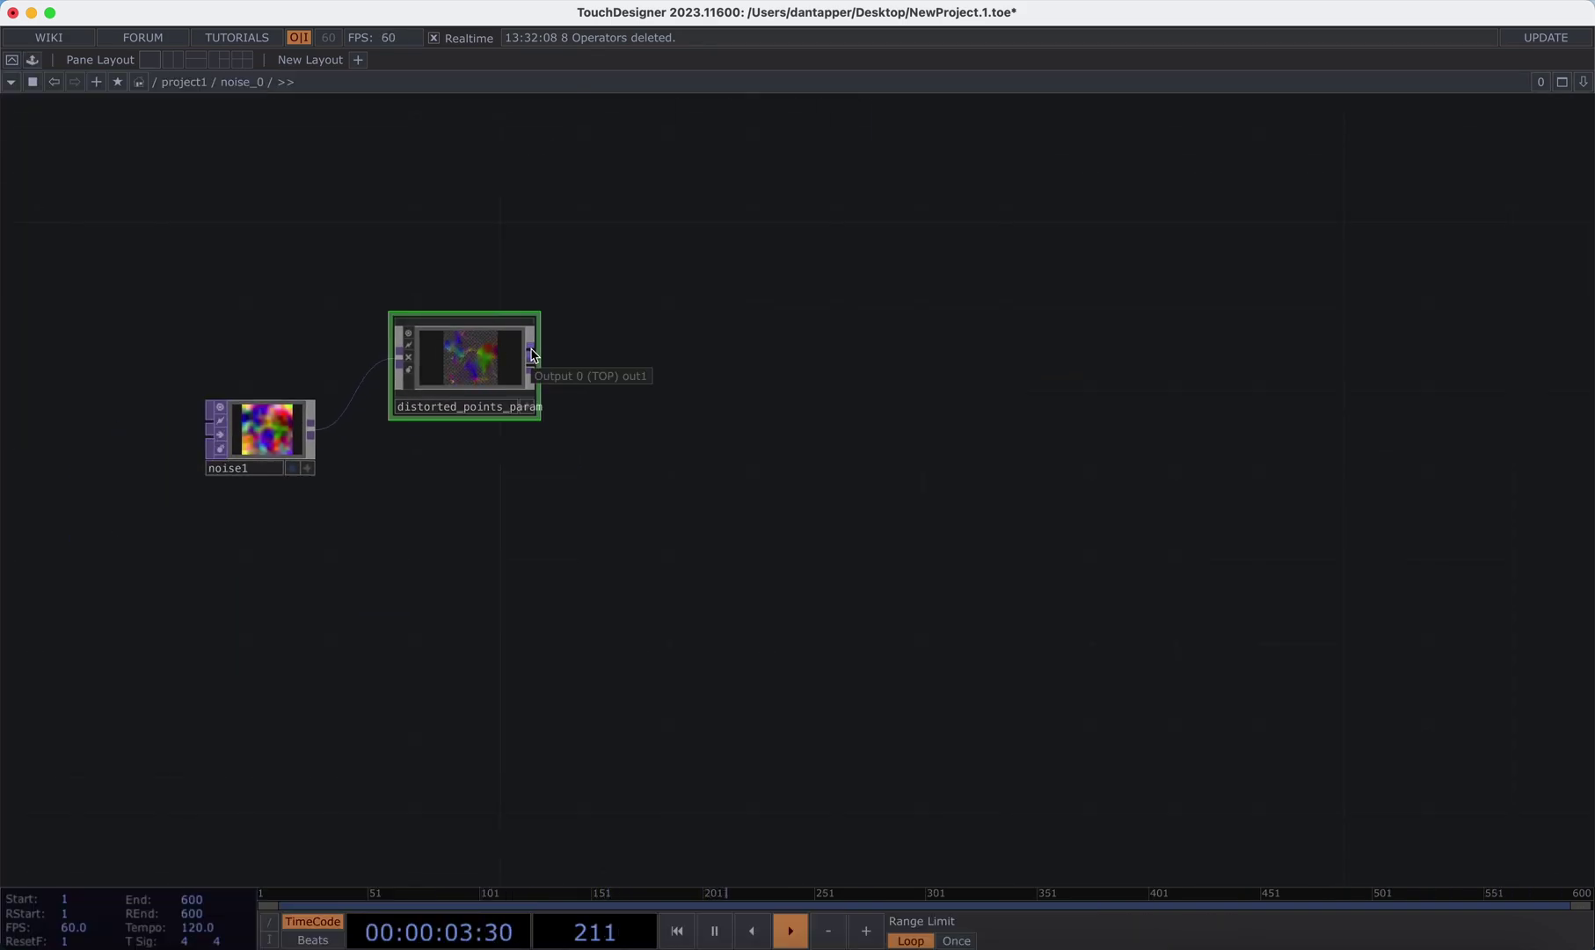
key(alt+bracketleft)
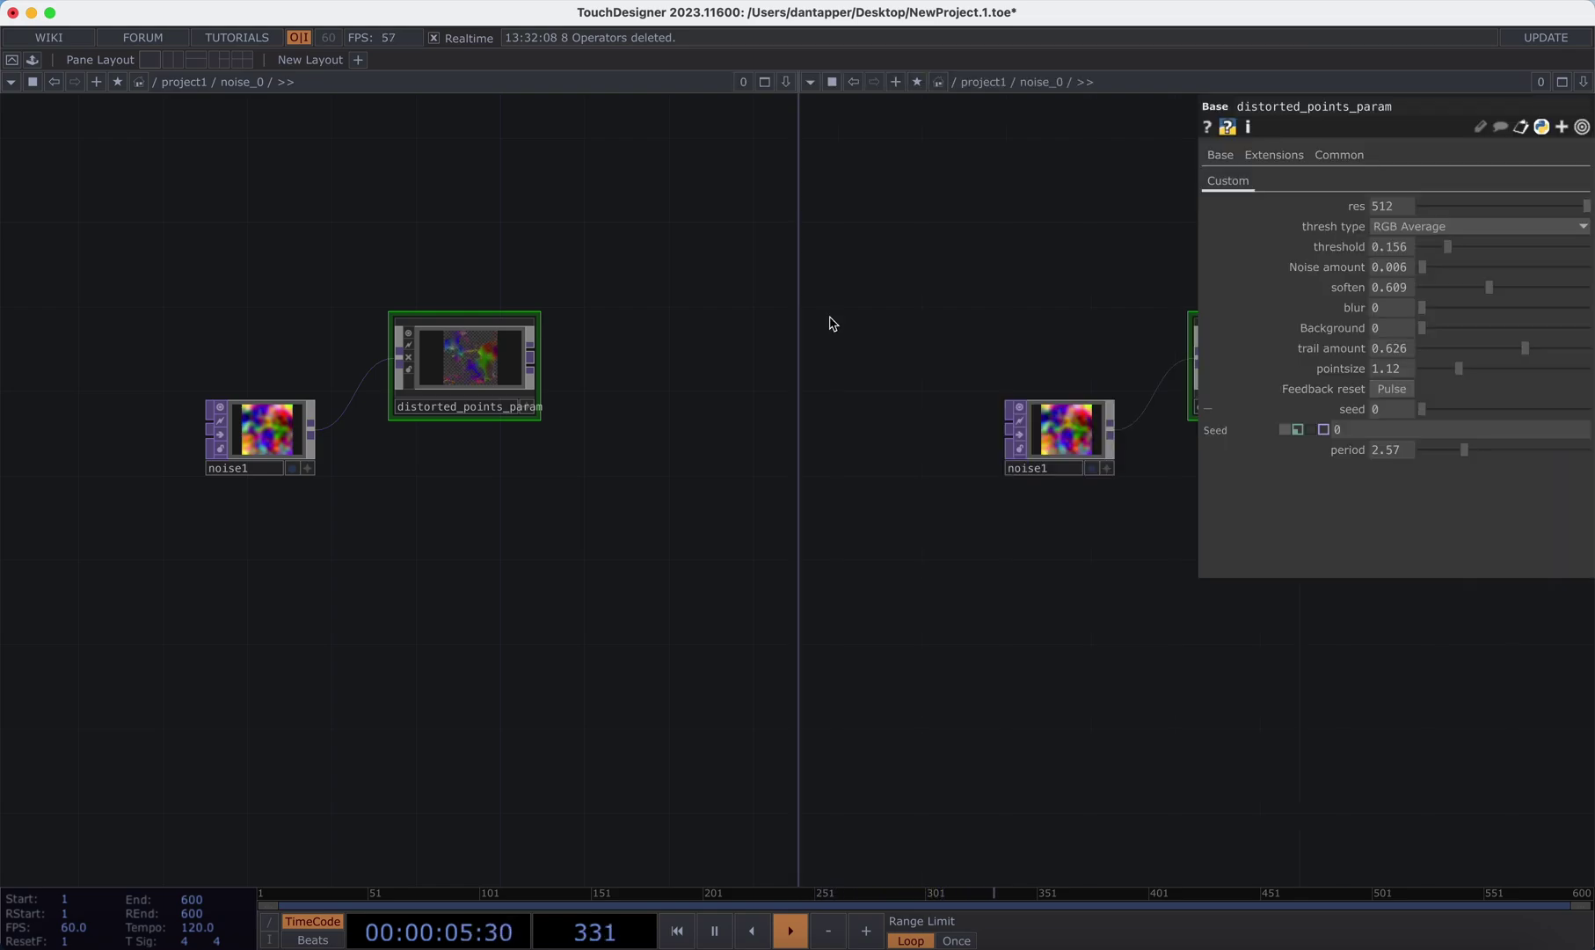
key(alt+4)
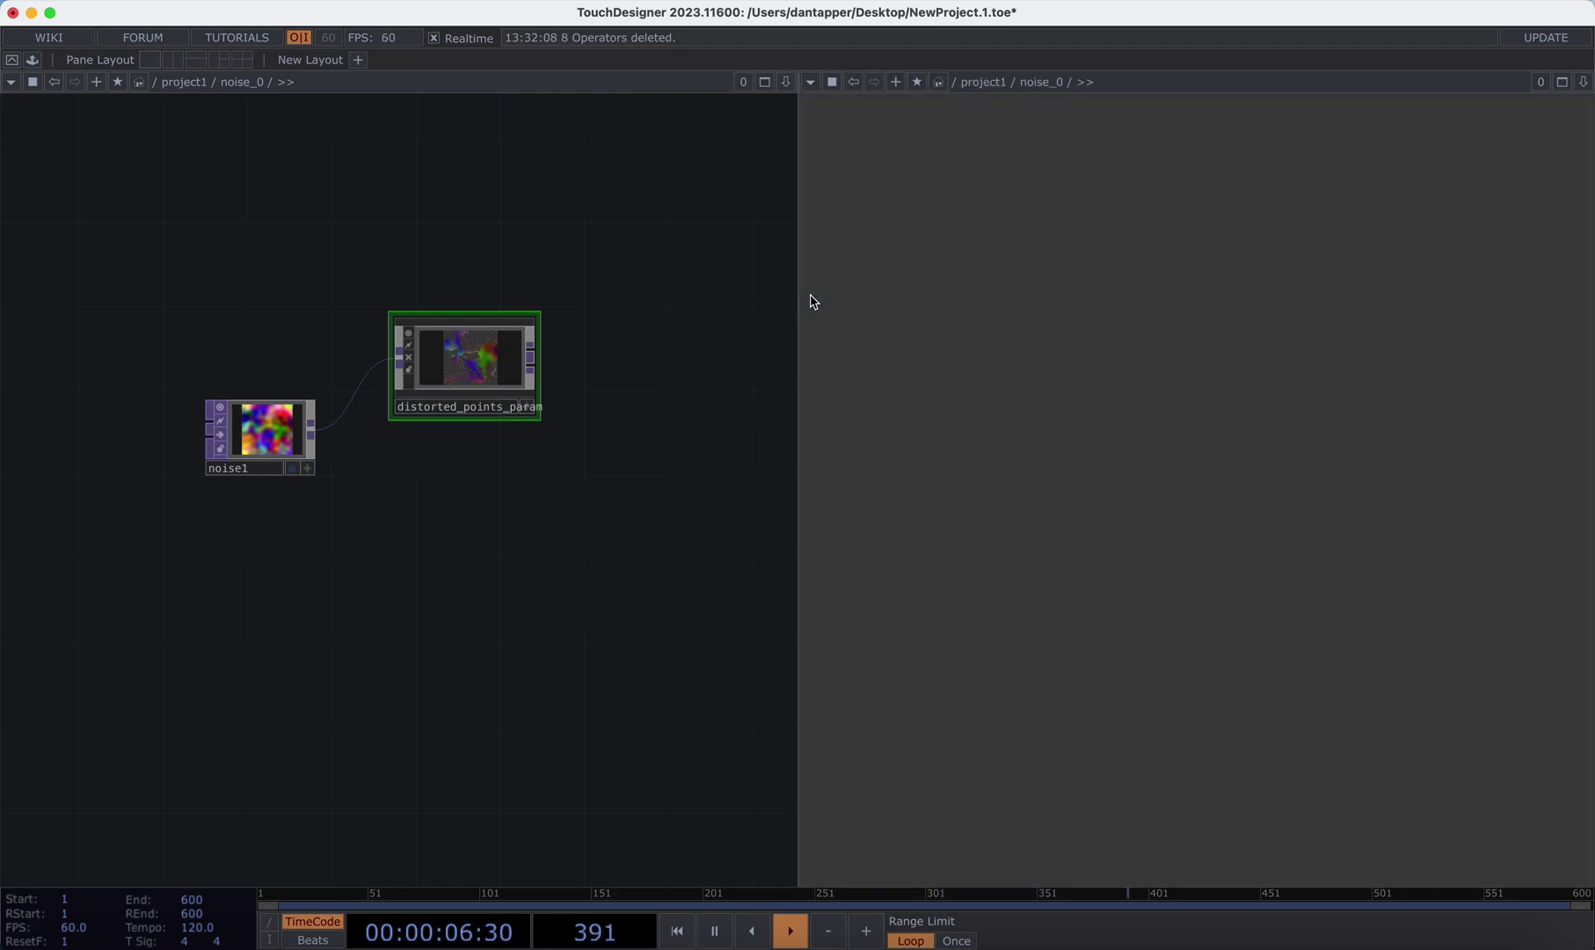
- Connect a Null TOP to the first output of distorted_points_param and display it in the viewer pane
click(530, 353)
click(652, 381)
click(651, 376)
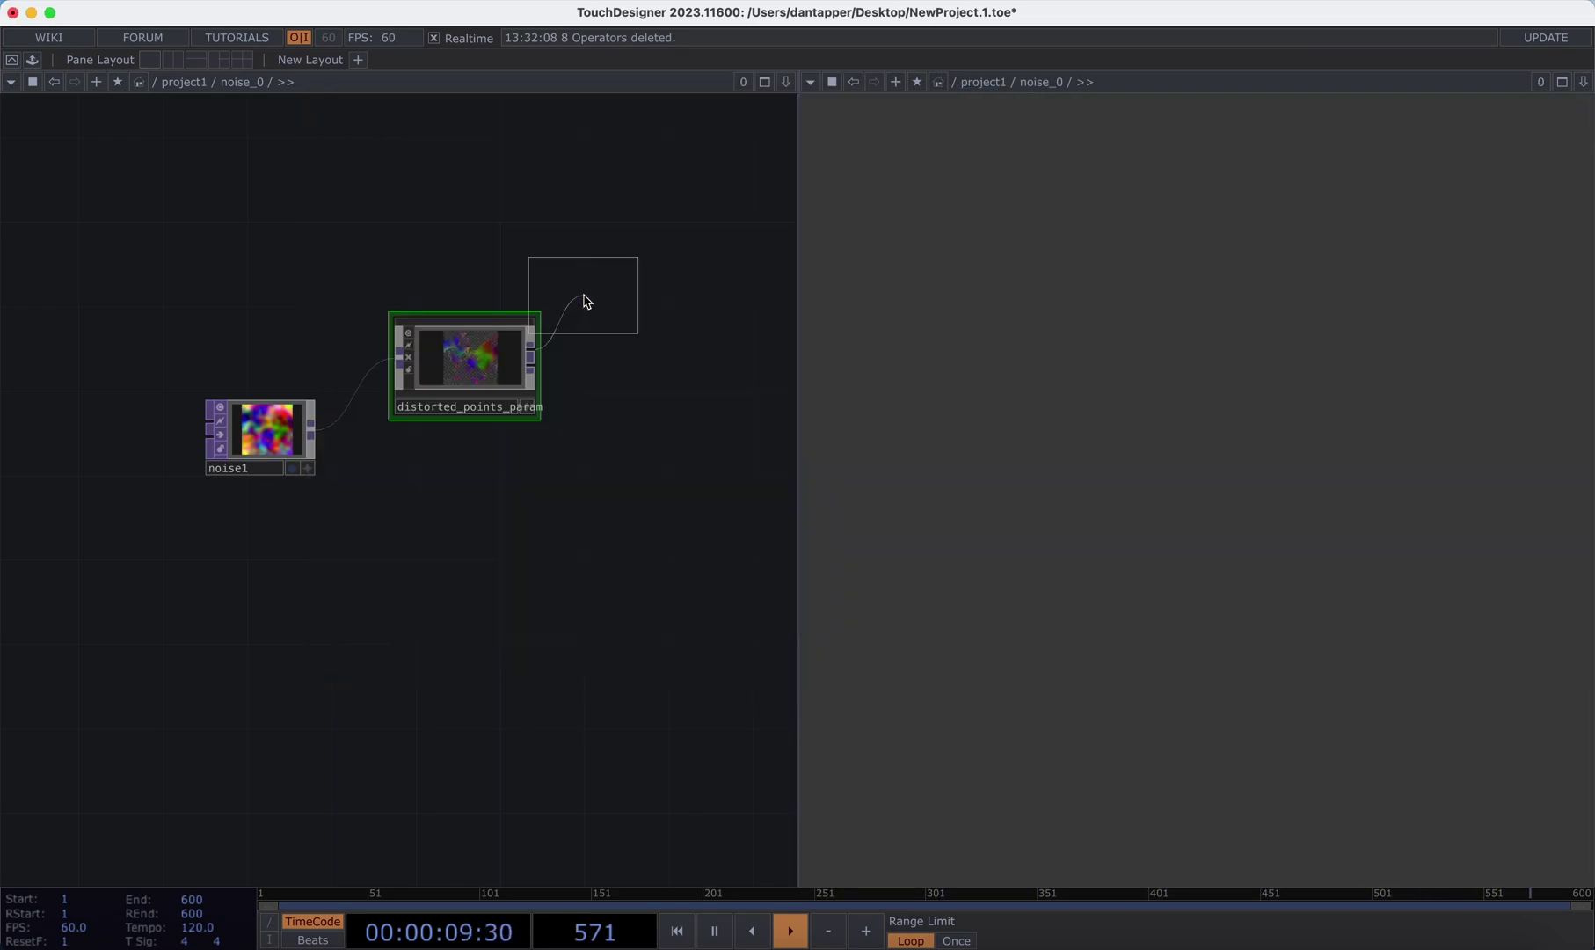
click(586, 301)
key(h)
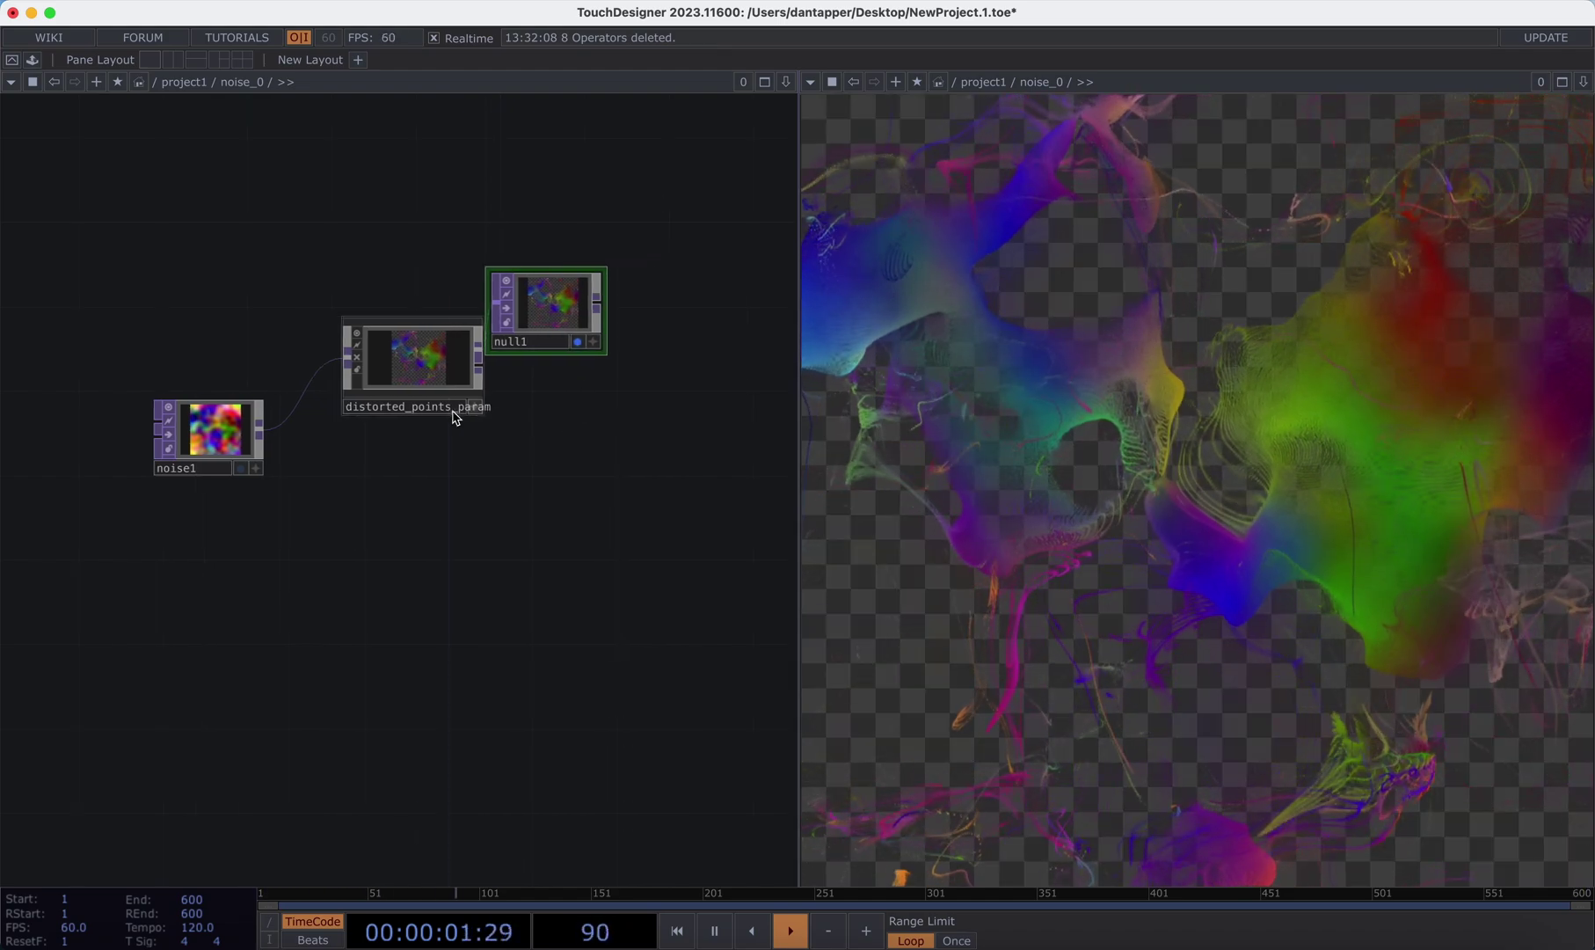
- Move null1 farther from distorted_points_param and set that component's threshold to 0.078
drag(453, 415, 330, 415)
drag(431, 309, 580, 331)
click(306, 362)
key(p)
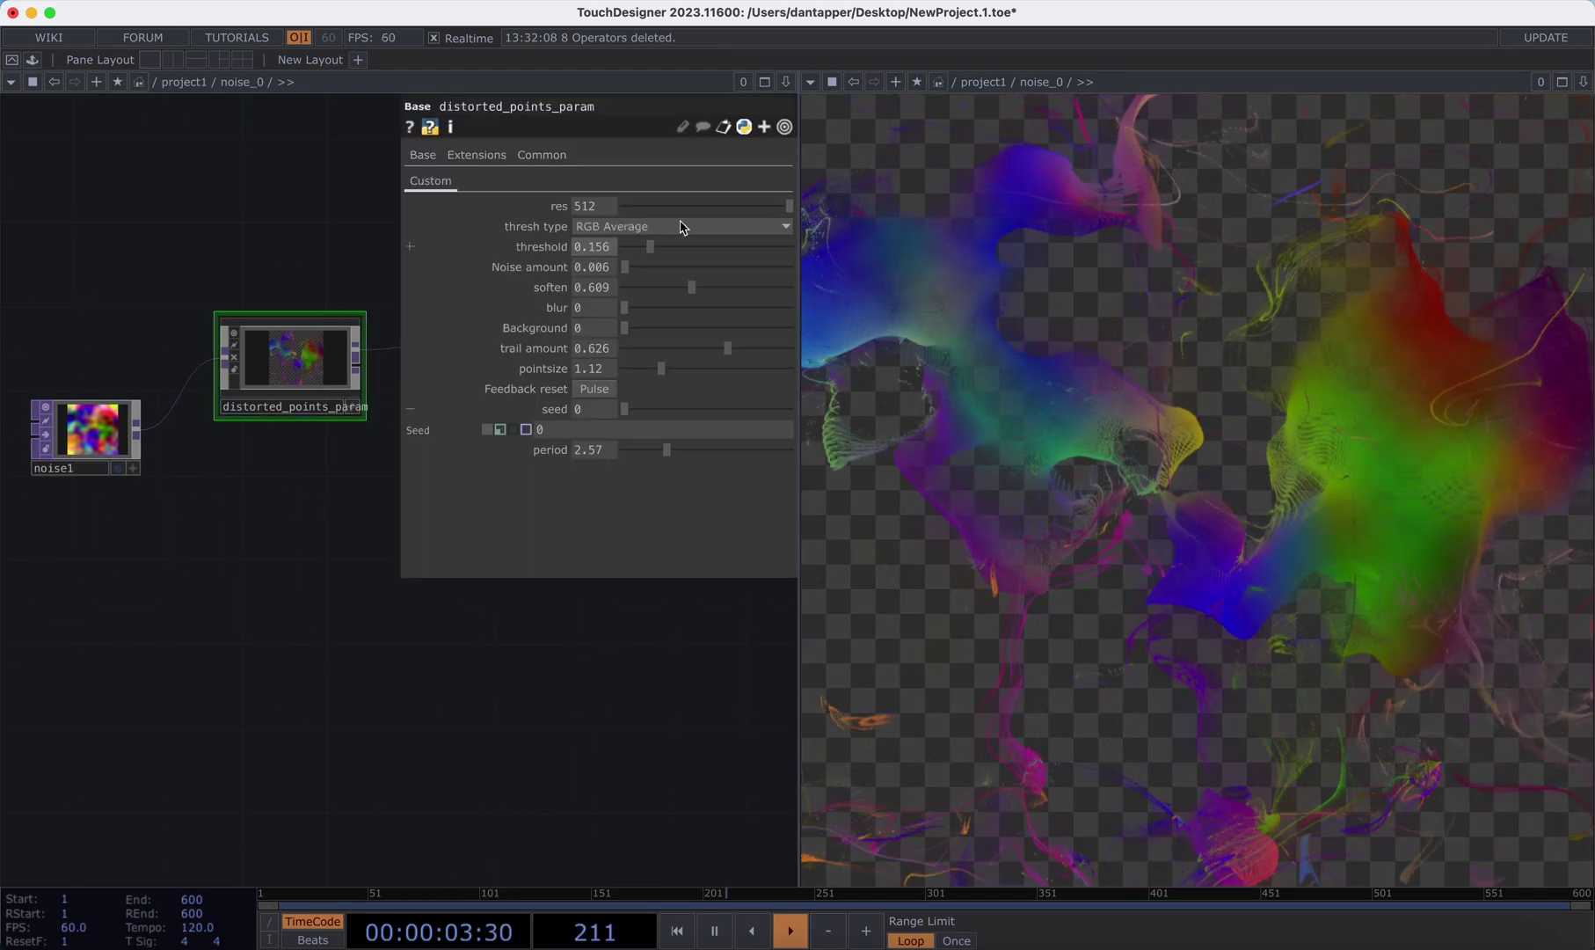
mouse_move(652, 248)
mouse_down()
mouse_move(709, 251)
mouse_move(623, 258)
mouse_move(637, 250)
mouse_up()
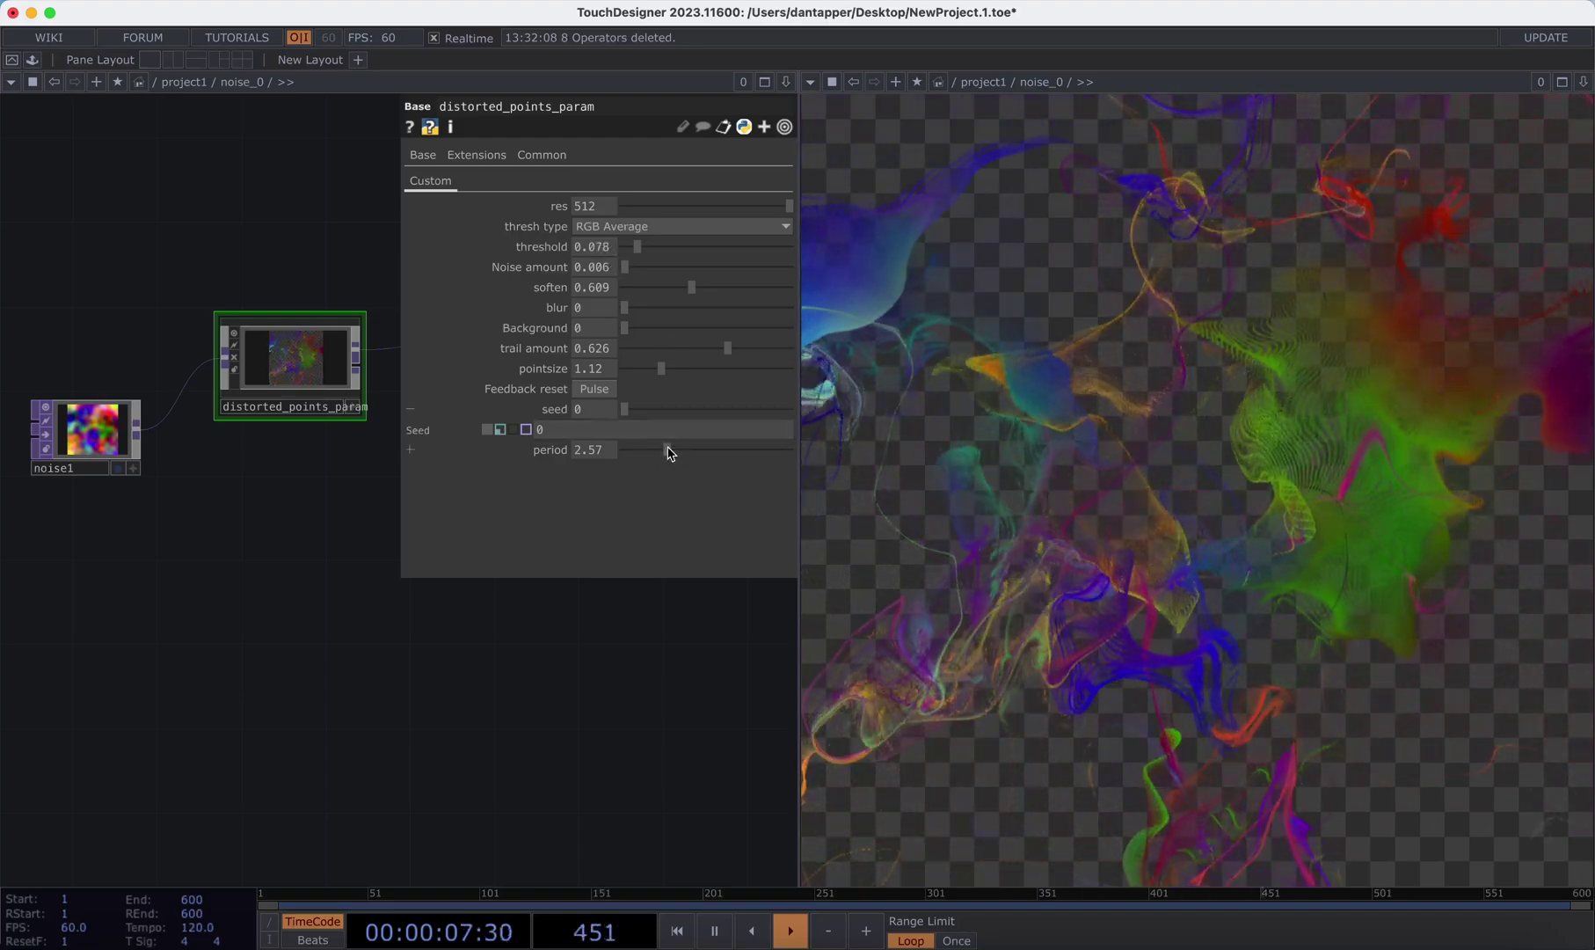
mouse_move(668, 453)
mouse_down()
mouse_move(698, 452)
mouse_move(634, 459)
mouse_move(666, 451)
mouse_up()
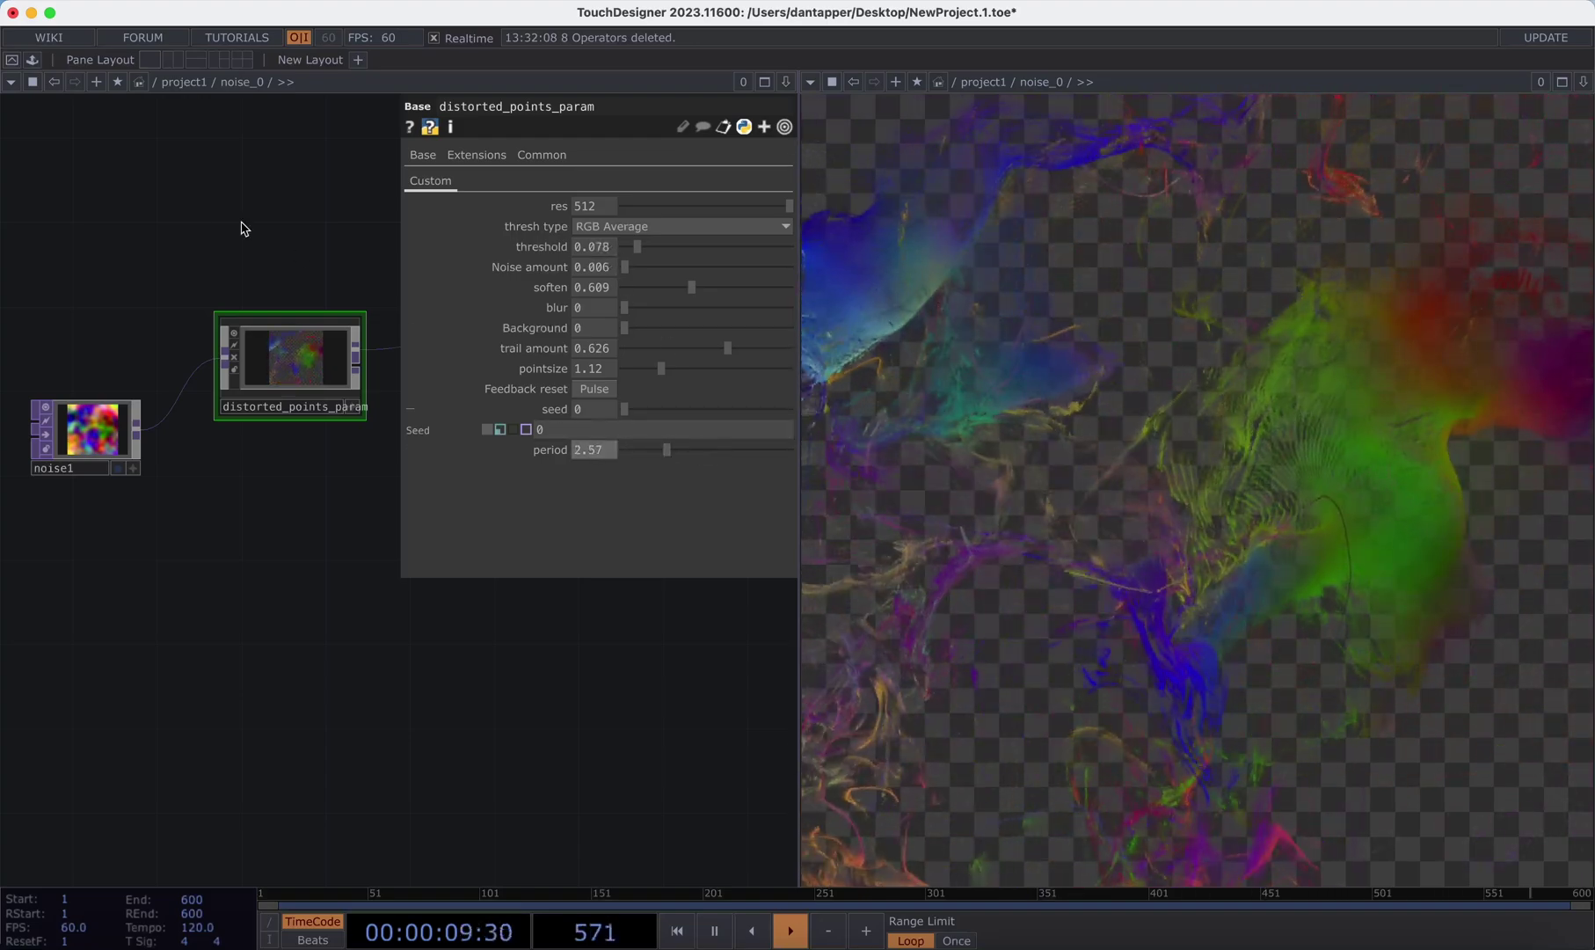
- Add a Noise CHOP above distorted_points_param and turn on its Time Slice option
key(Tab)
text(no)
click(132, 55)
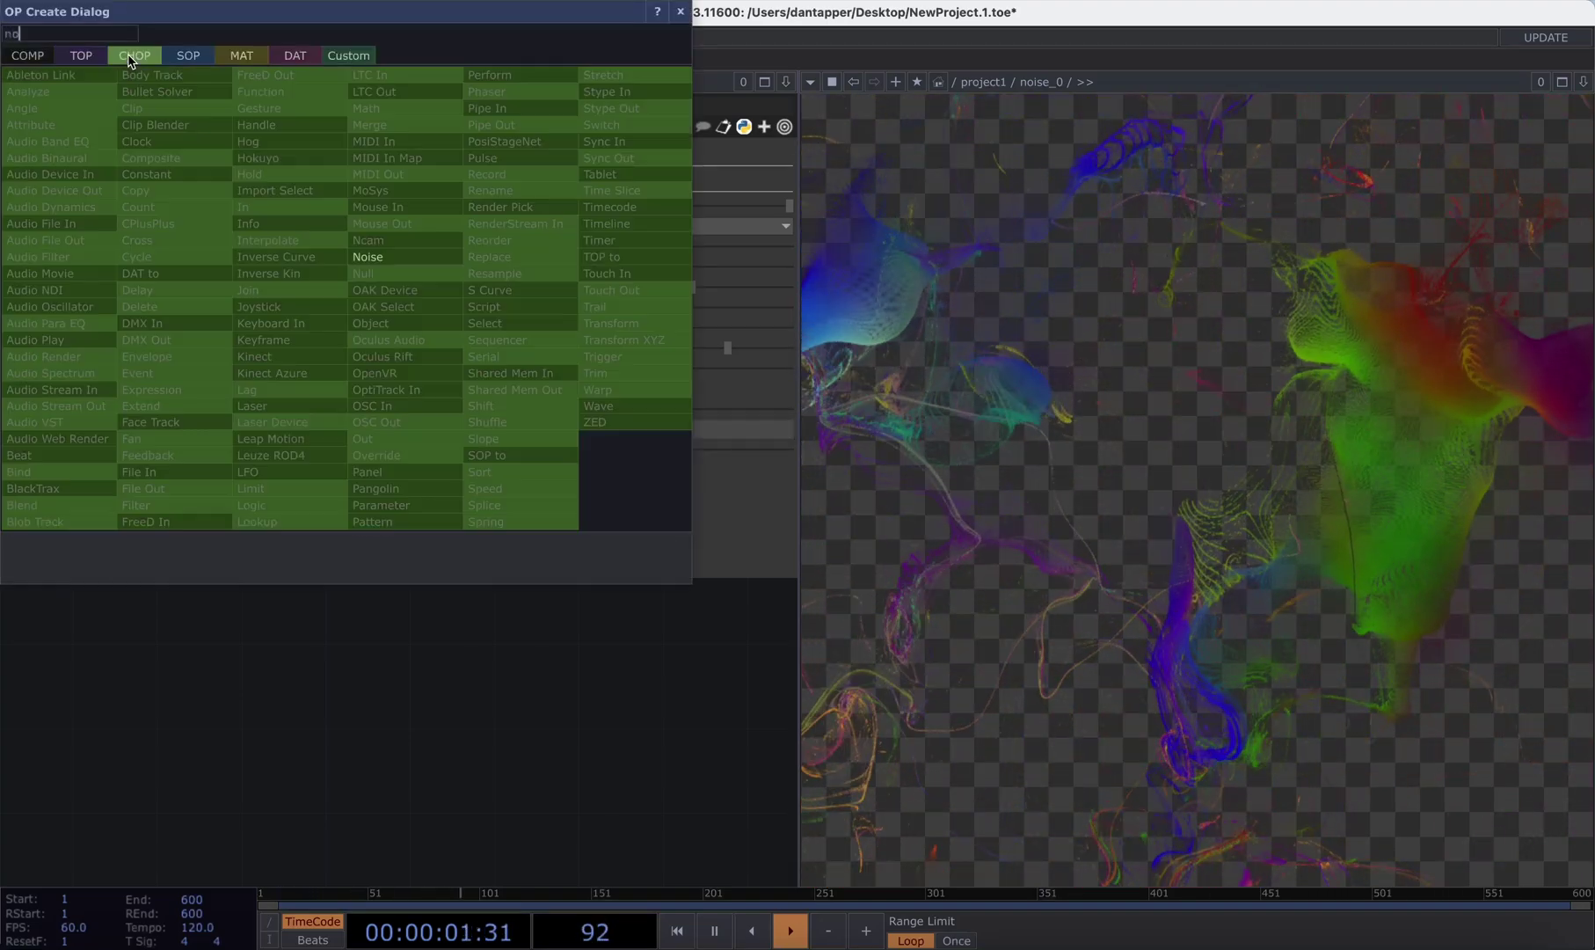
click(367, 256)
click(137, 187)
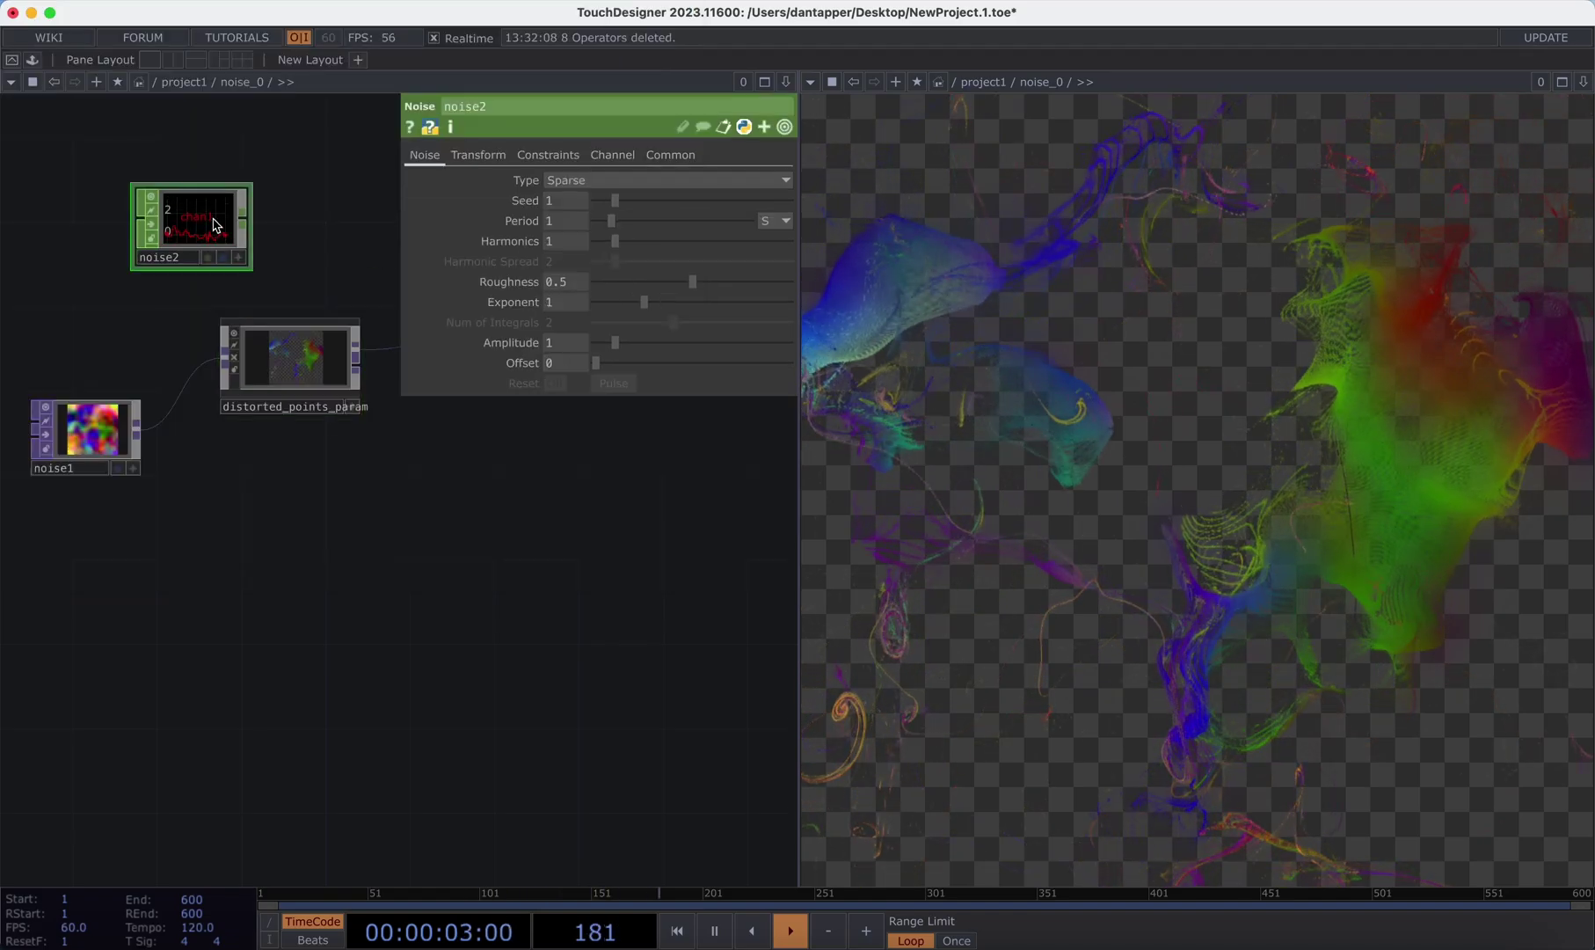
click(670, 156)
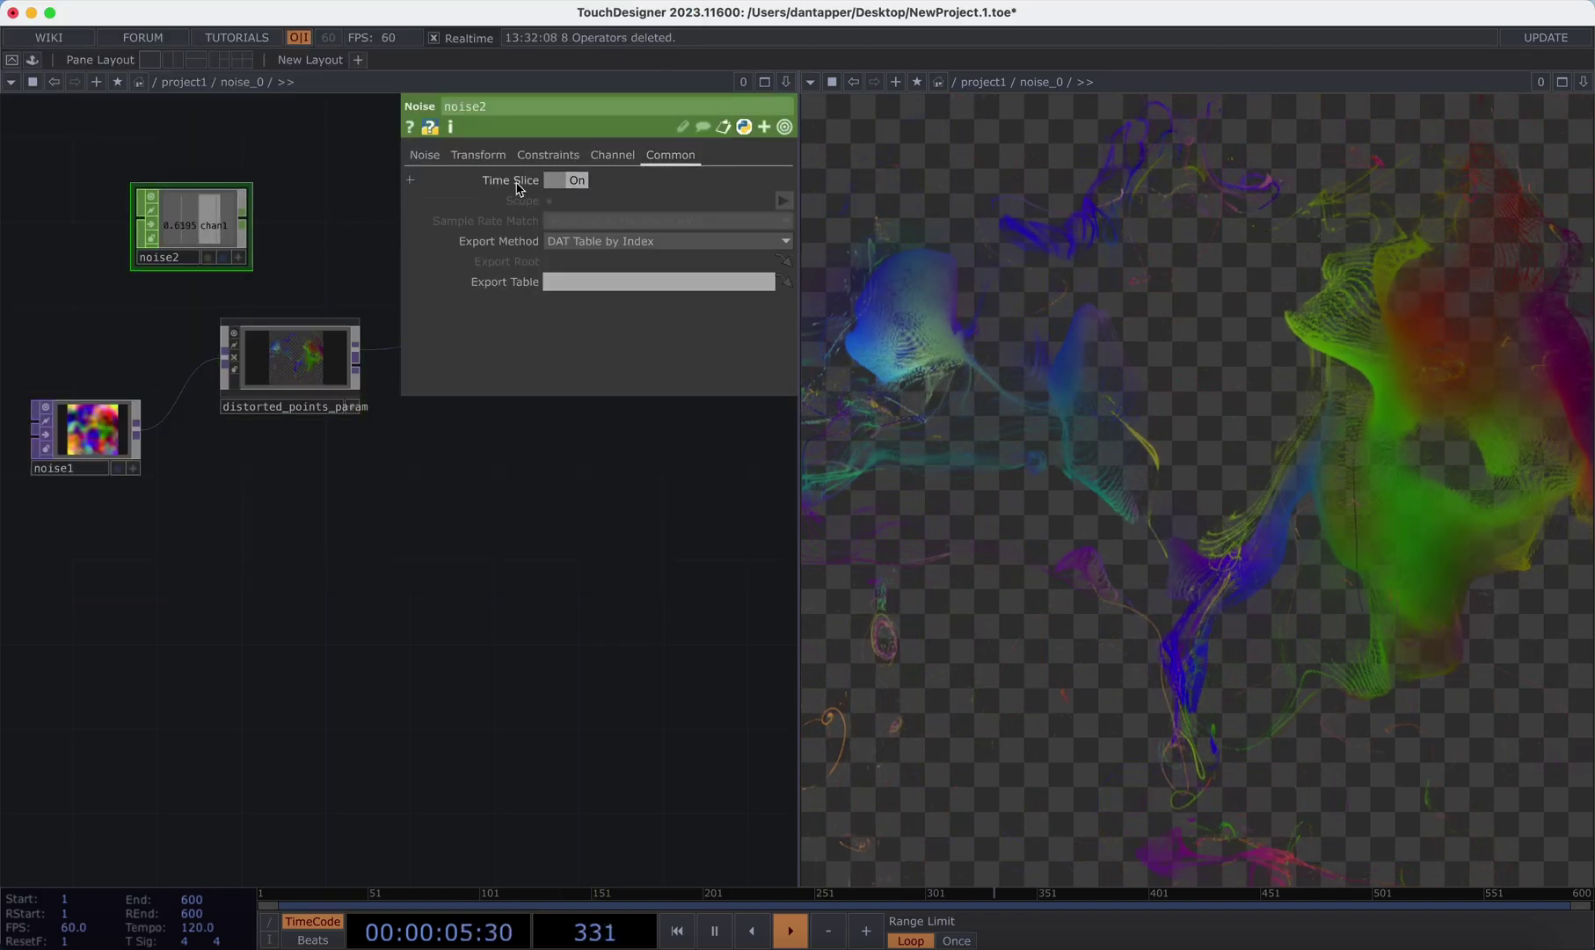
click(565, 181)
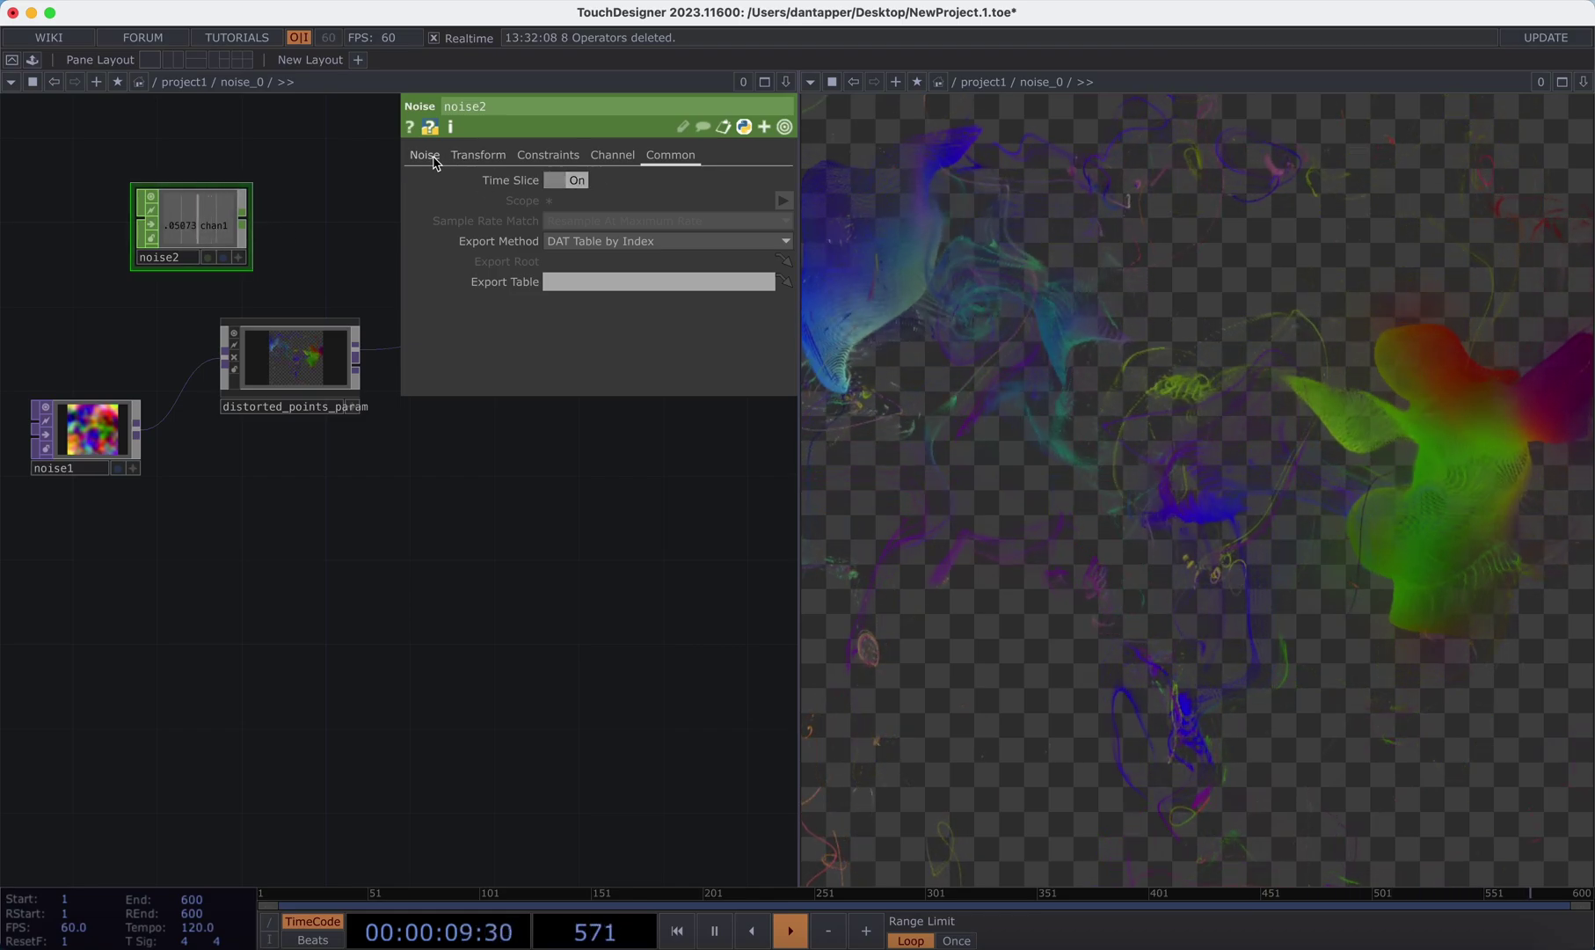
click(425, 155)
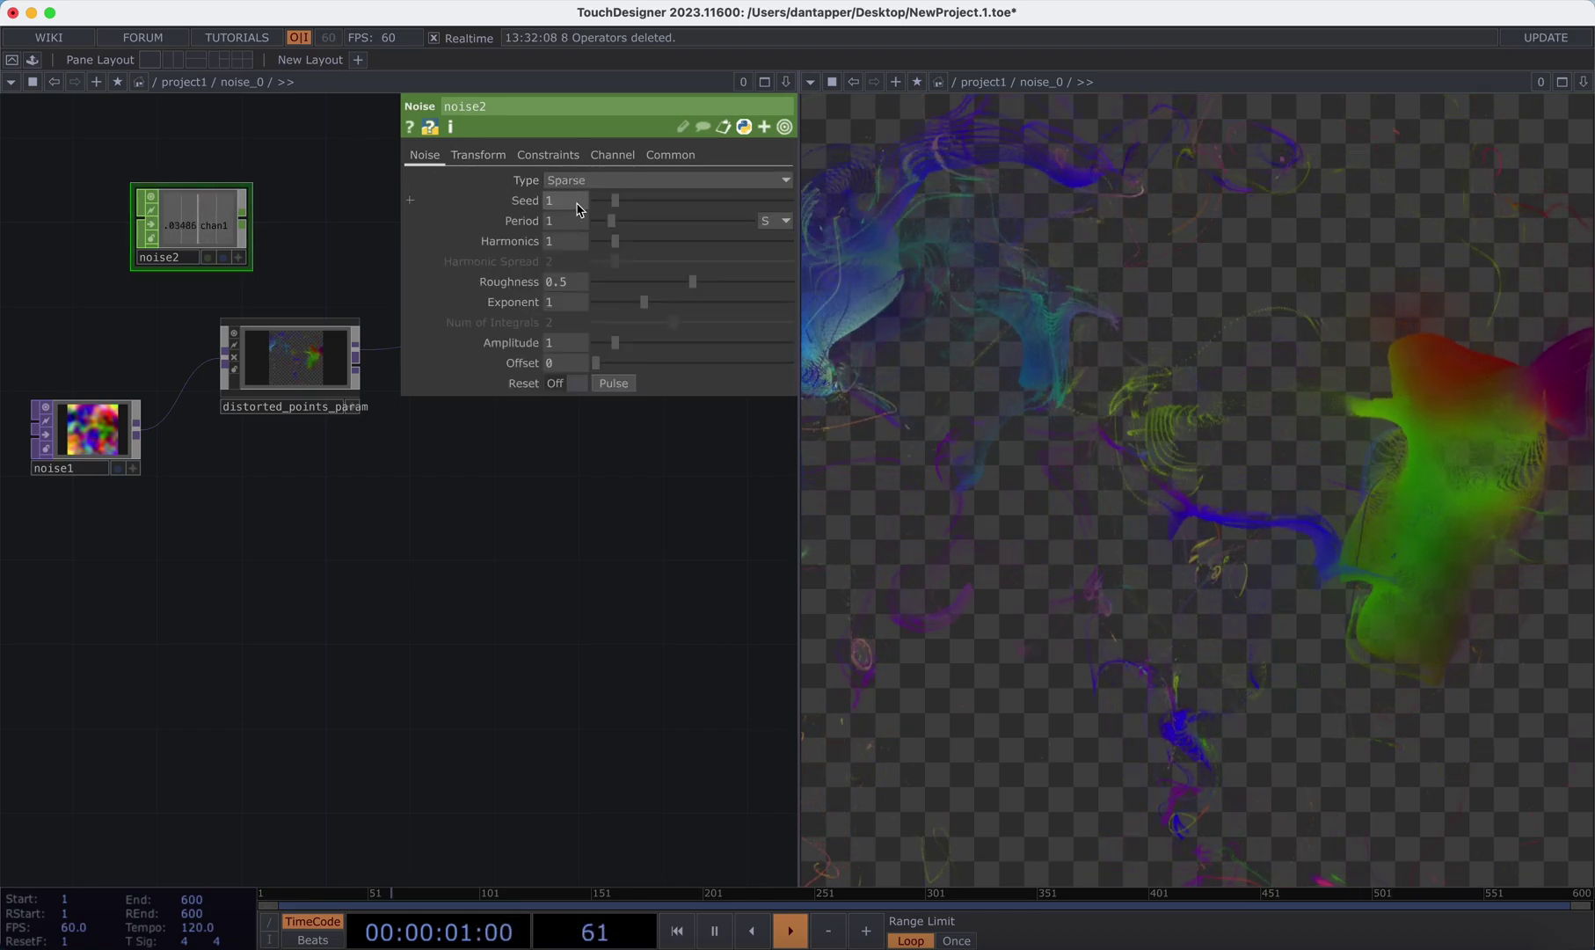
- Drive the threshold of distorted_points_param with the chan1 channel of noise2
click(239, 259)
drag(201, 229, 613, 247)
click(613, 246)
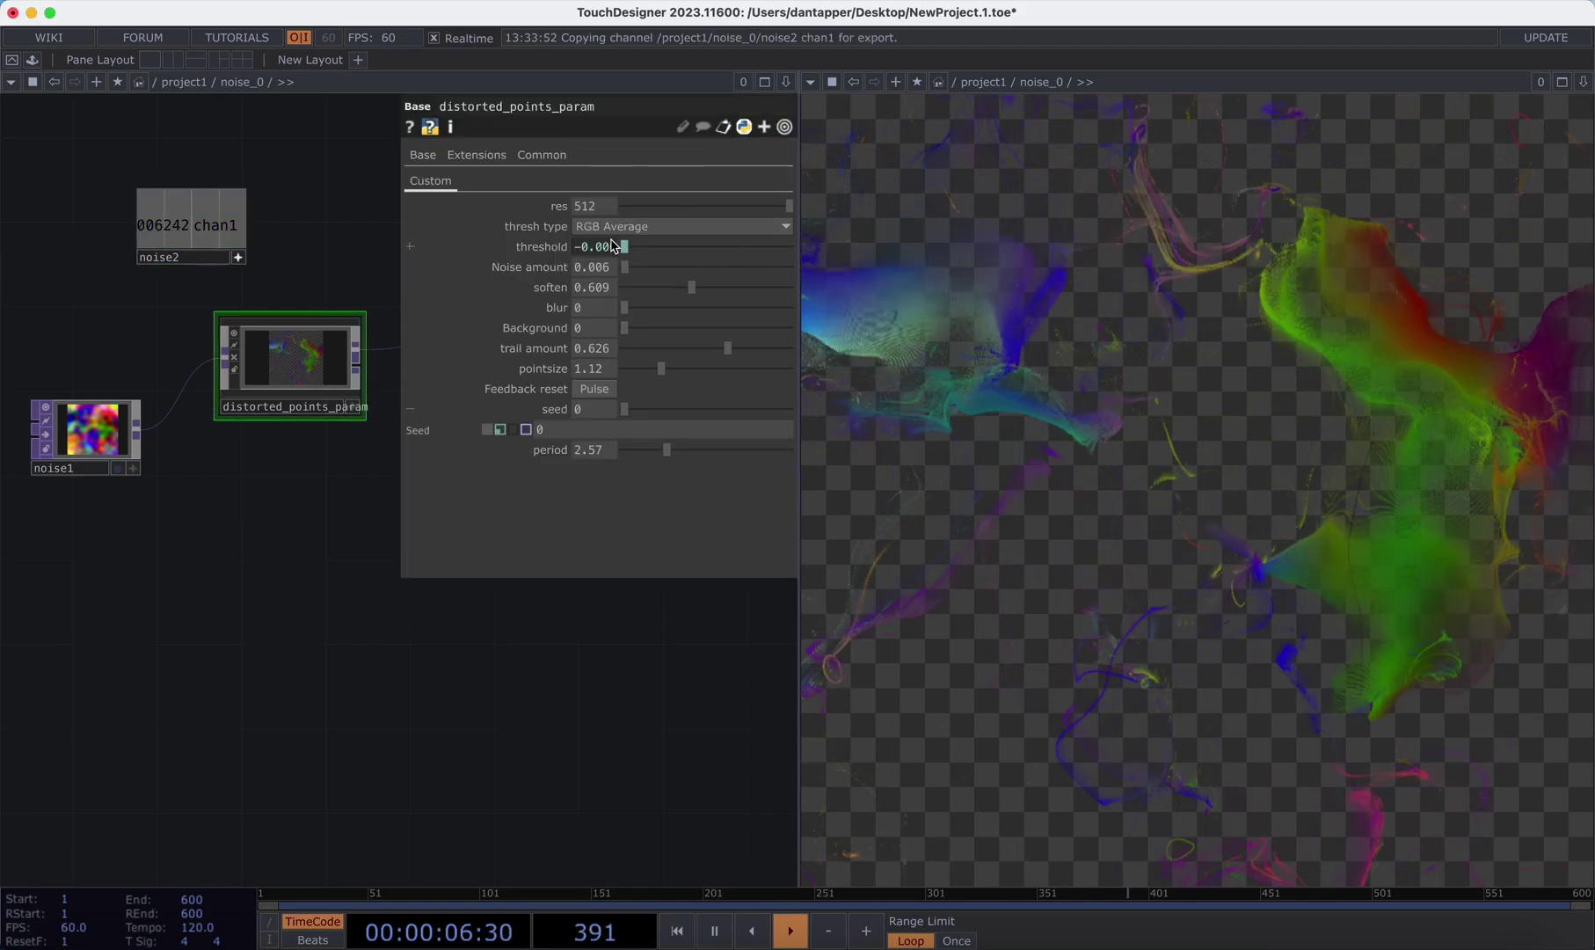
- Set noise2's Amplitude to 1.71, Period to 4.58 and Seed expression to parent().digits
click(239, 257)
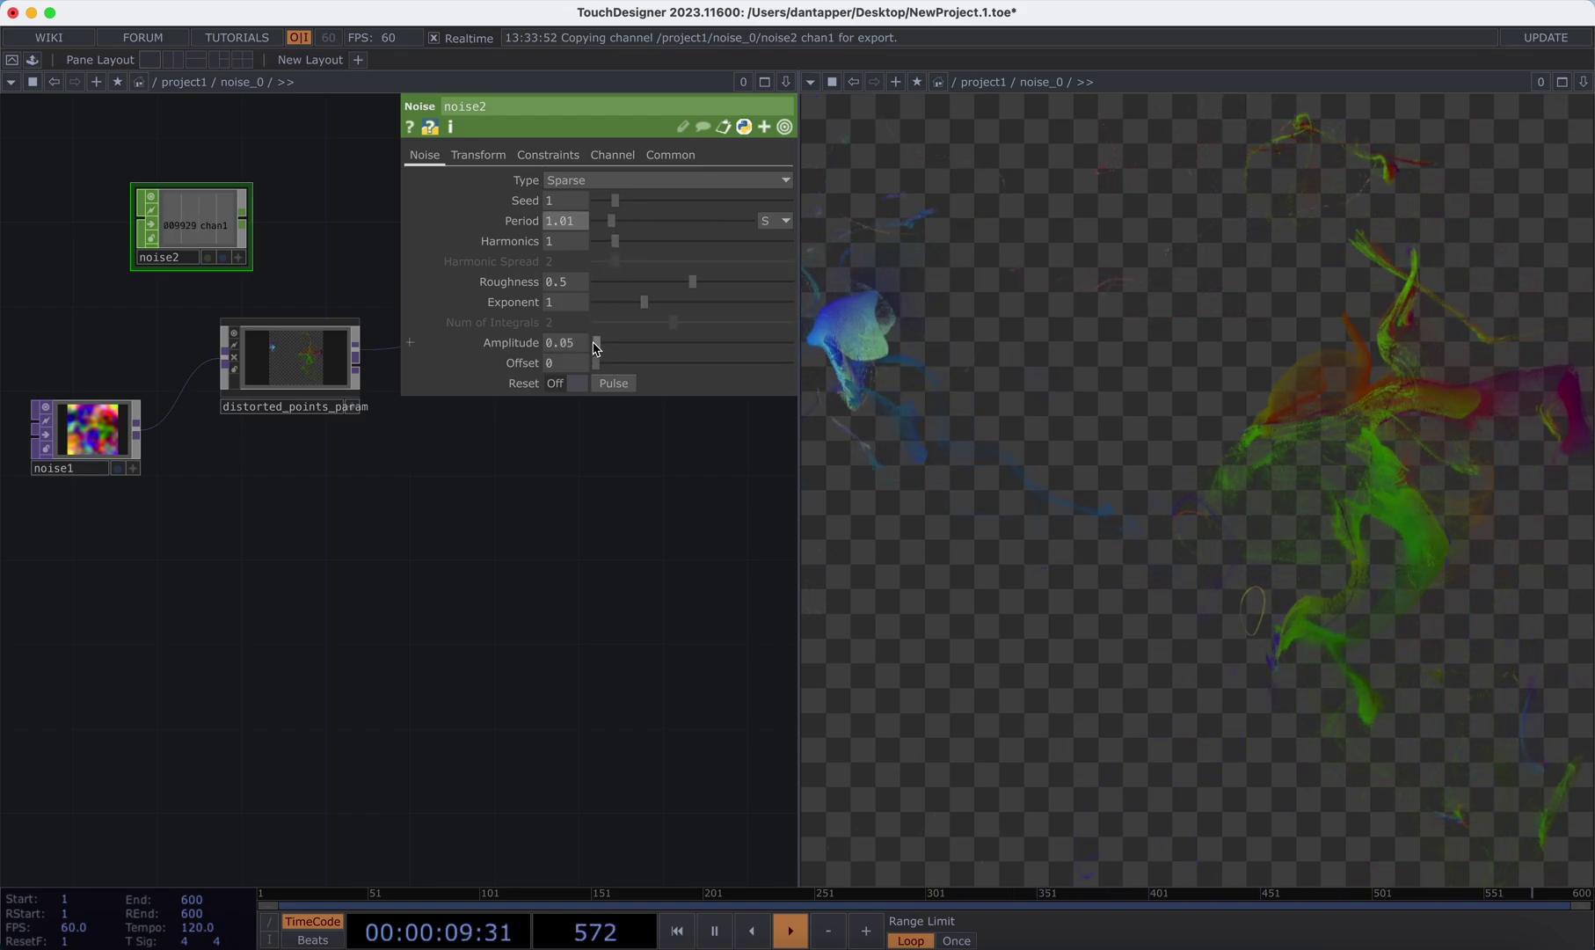
drag(628, 348, 632, 349)
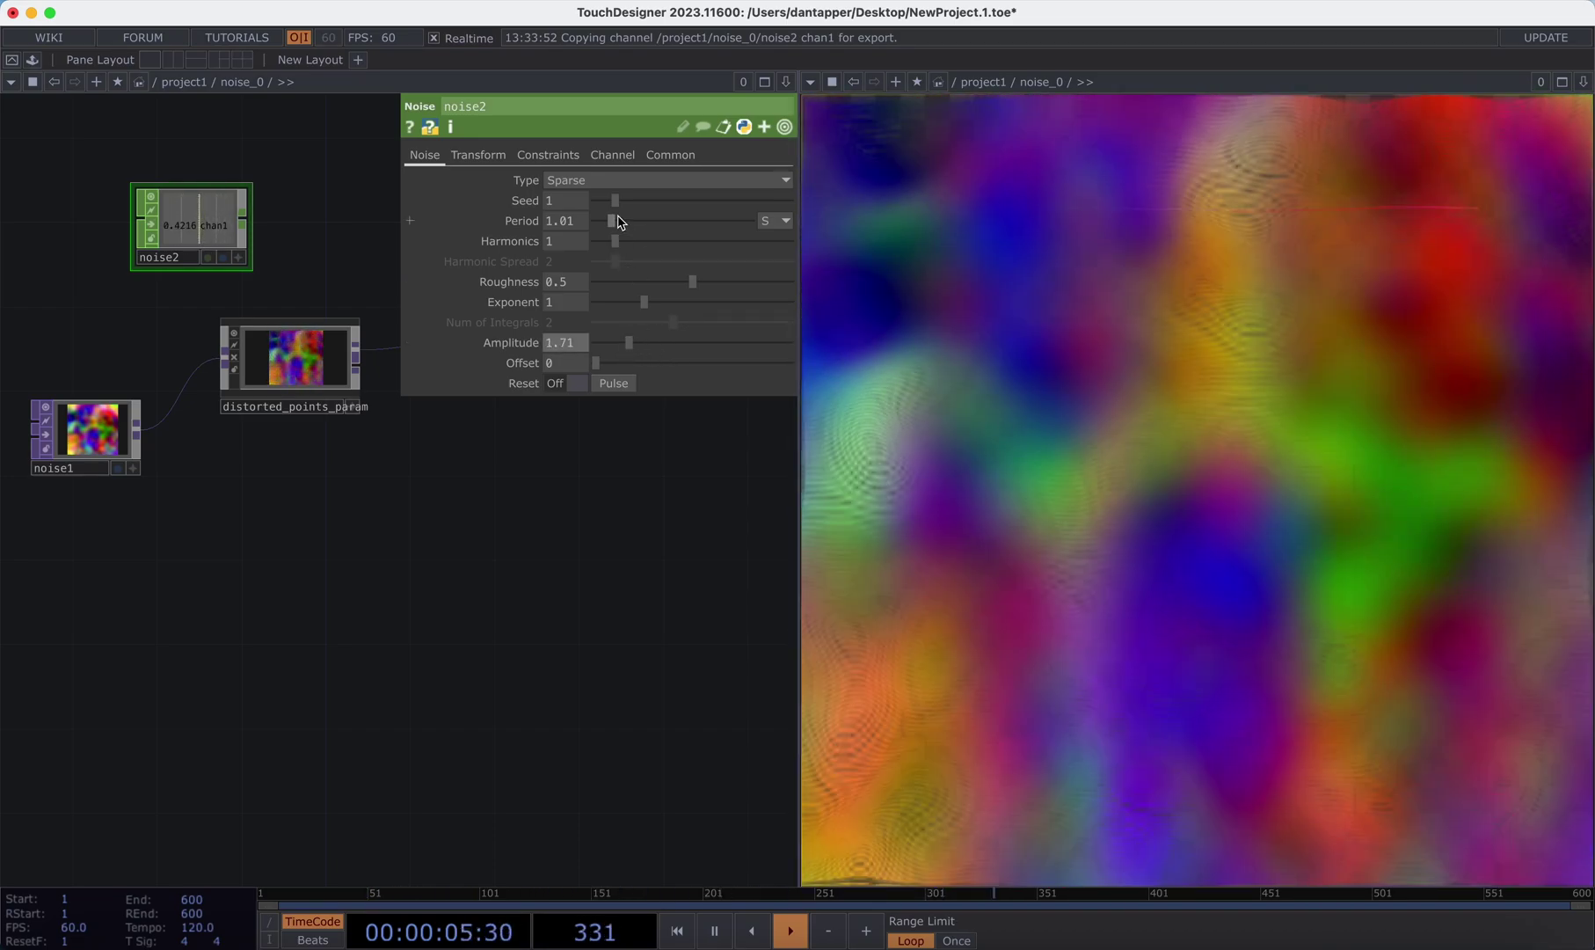
drag(610, 224, 669, 226)
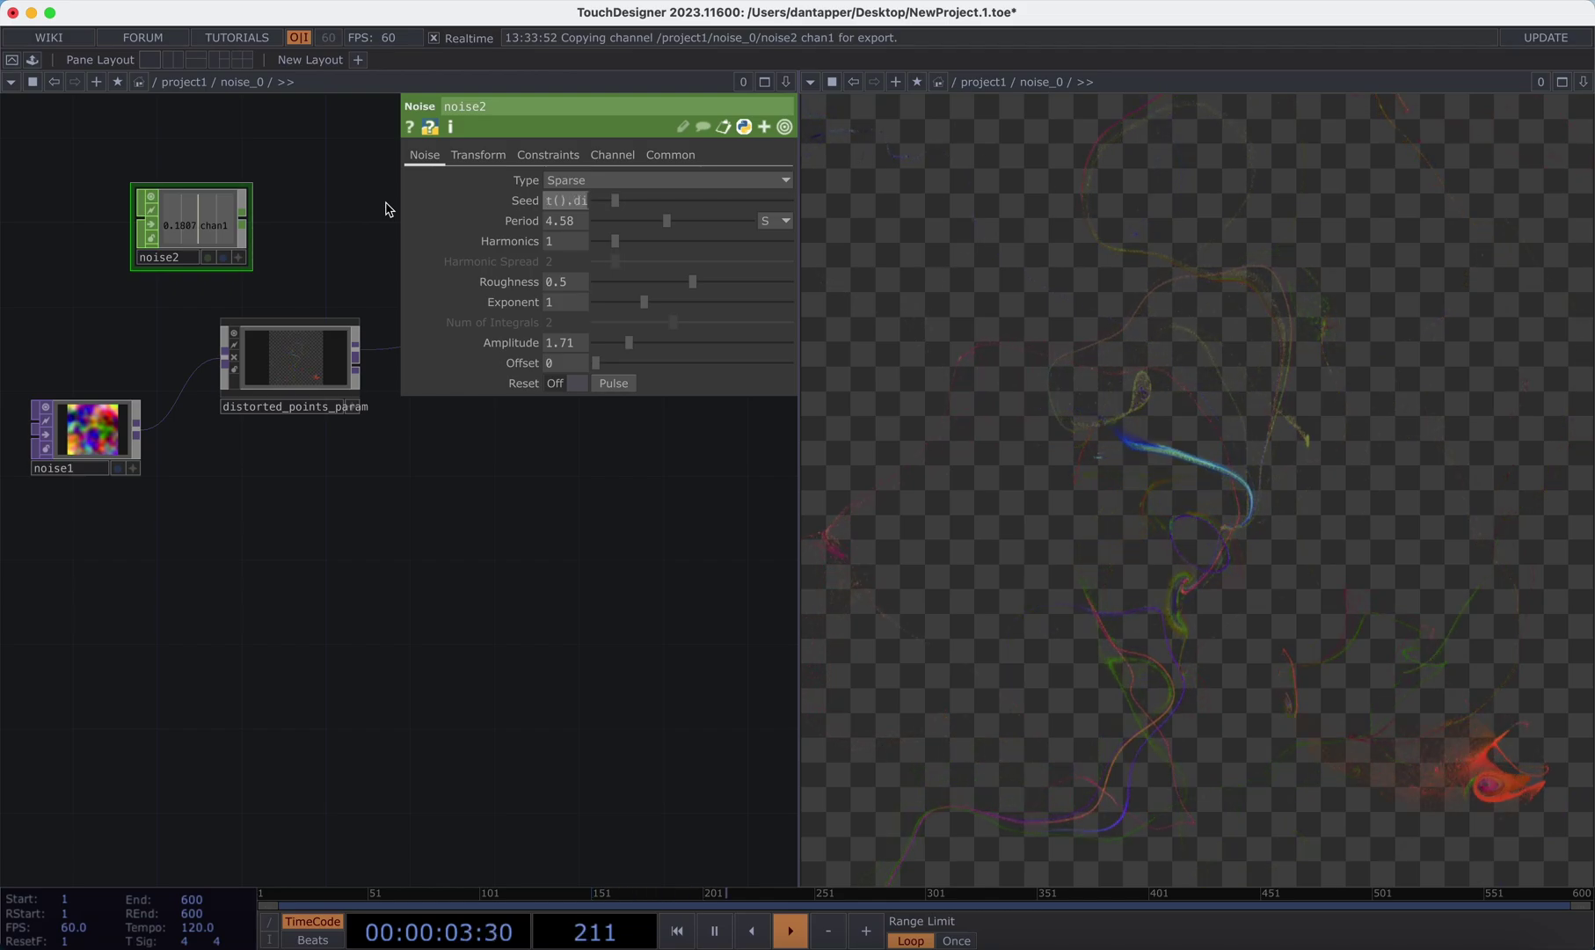
click(339, 212)
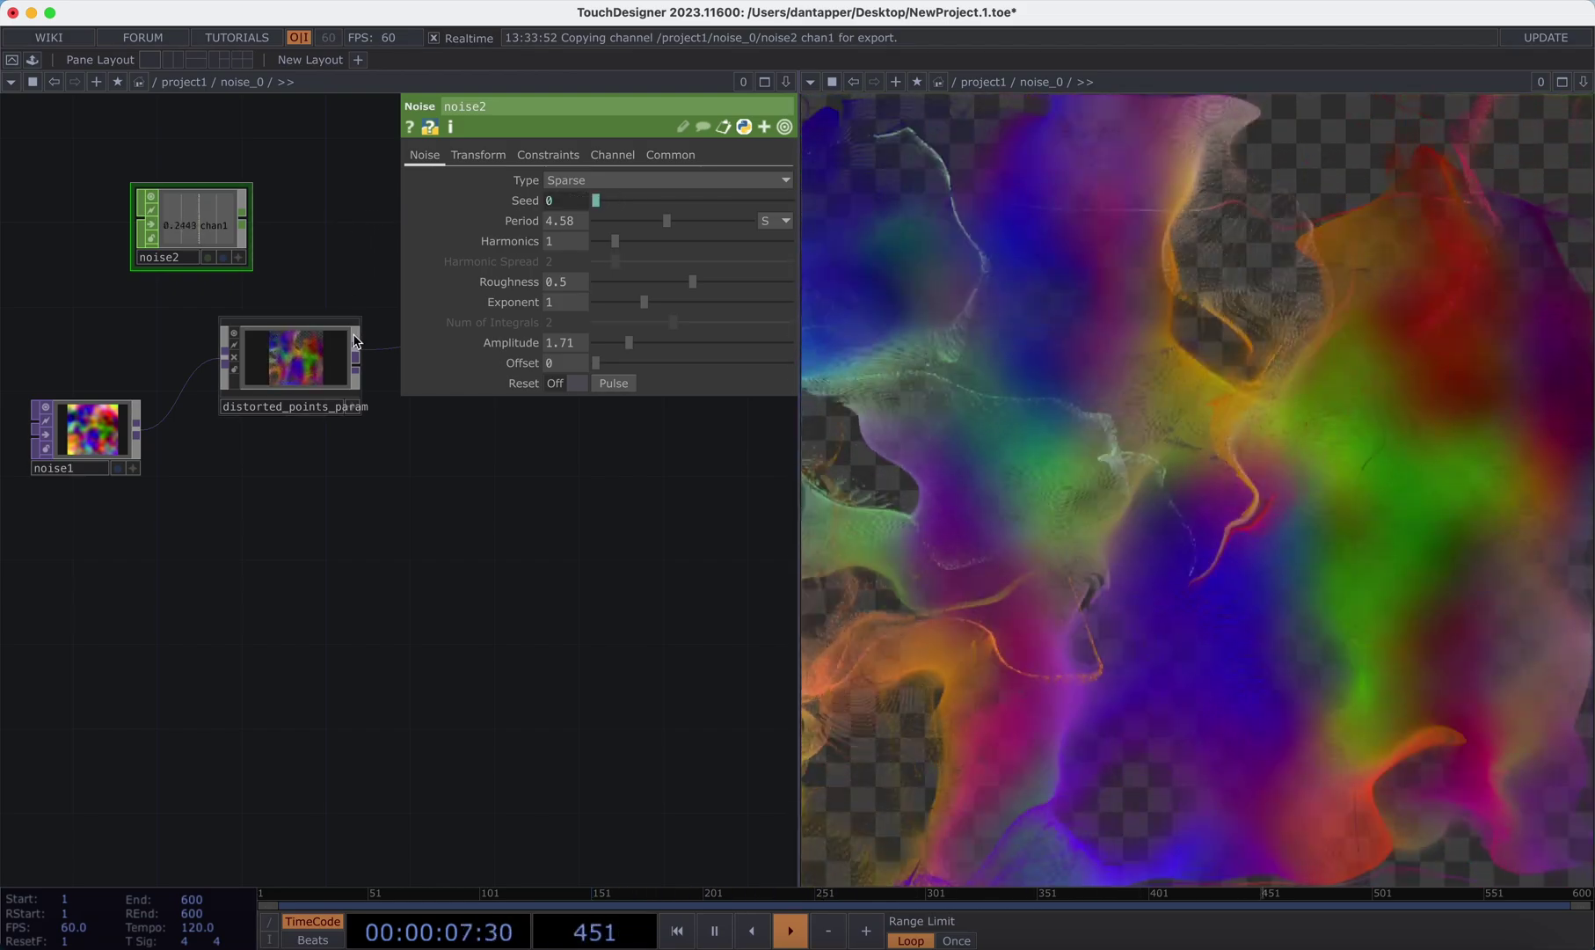
- Review the replicants n_0 to n_9 in the project1 network and go back inside noise_0
drag(231, 253, 318, 268)
scroll(444, 547, down, 5)
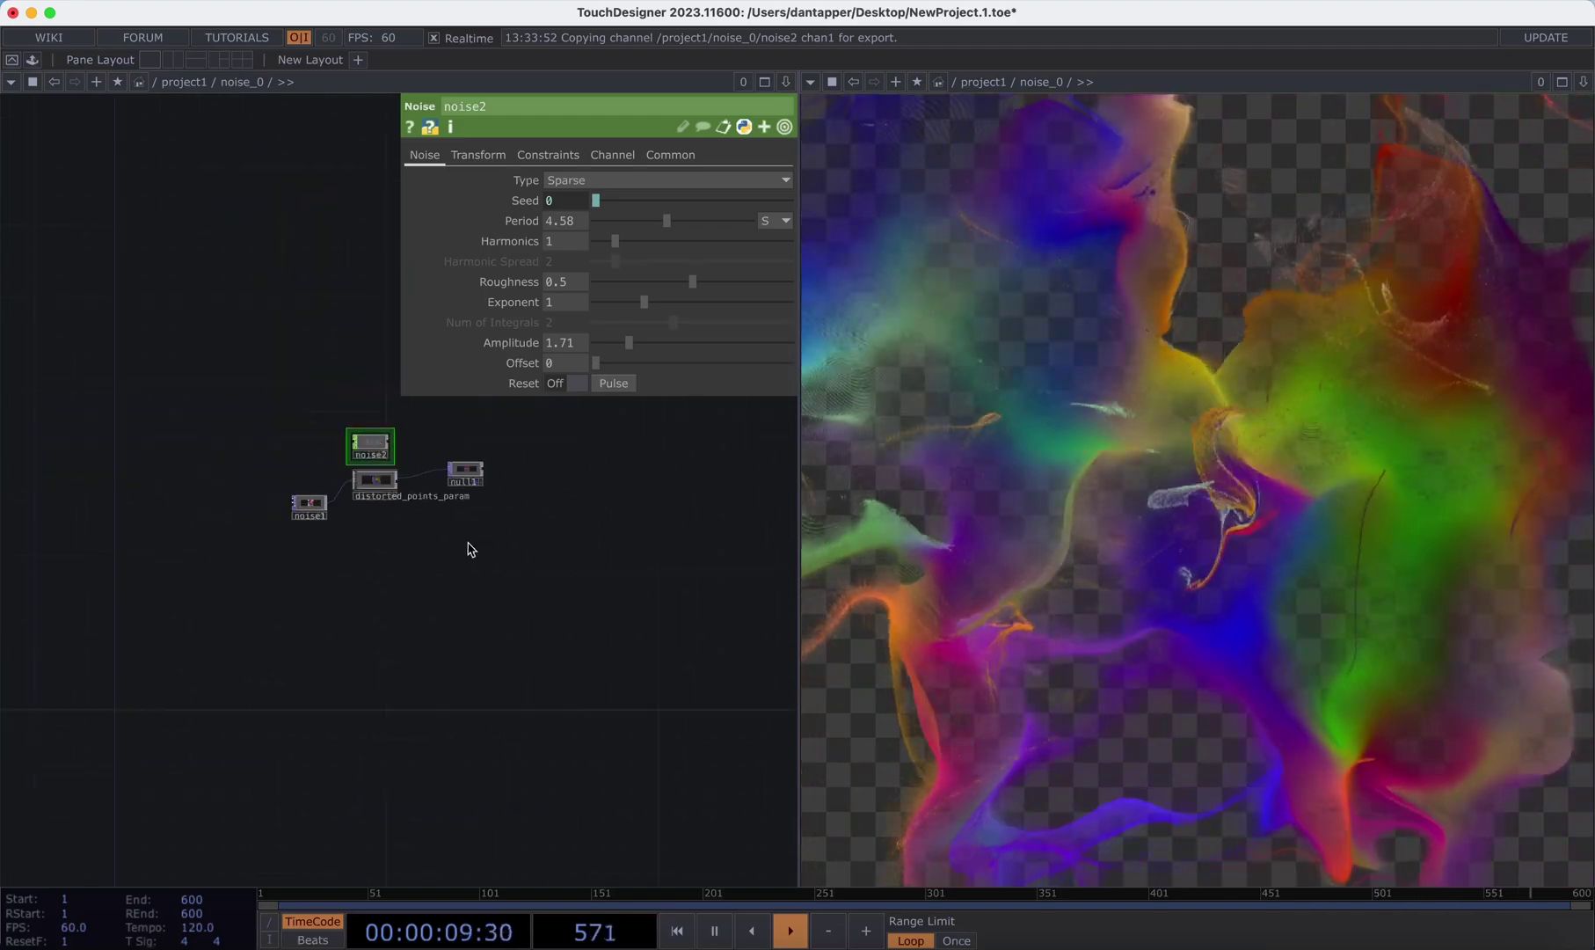
scroll(452, 564, down, 8)
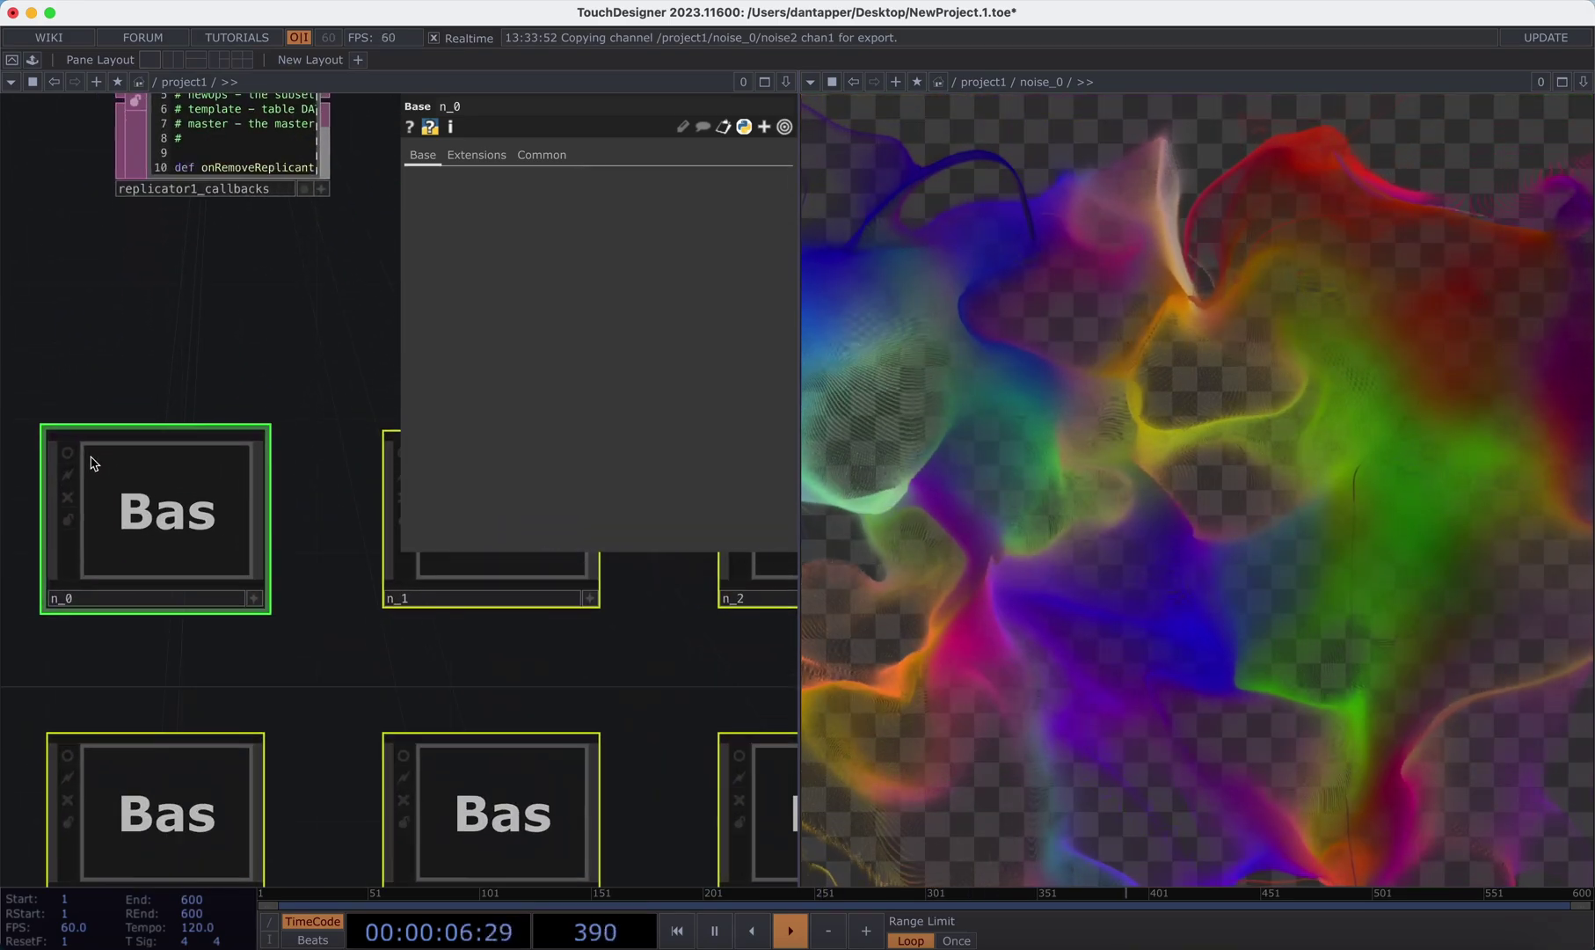
scroll(303, 595, down, 5)
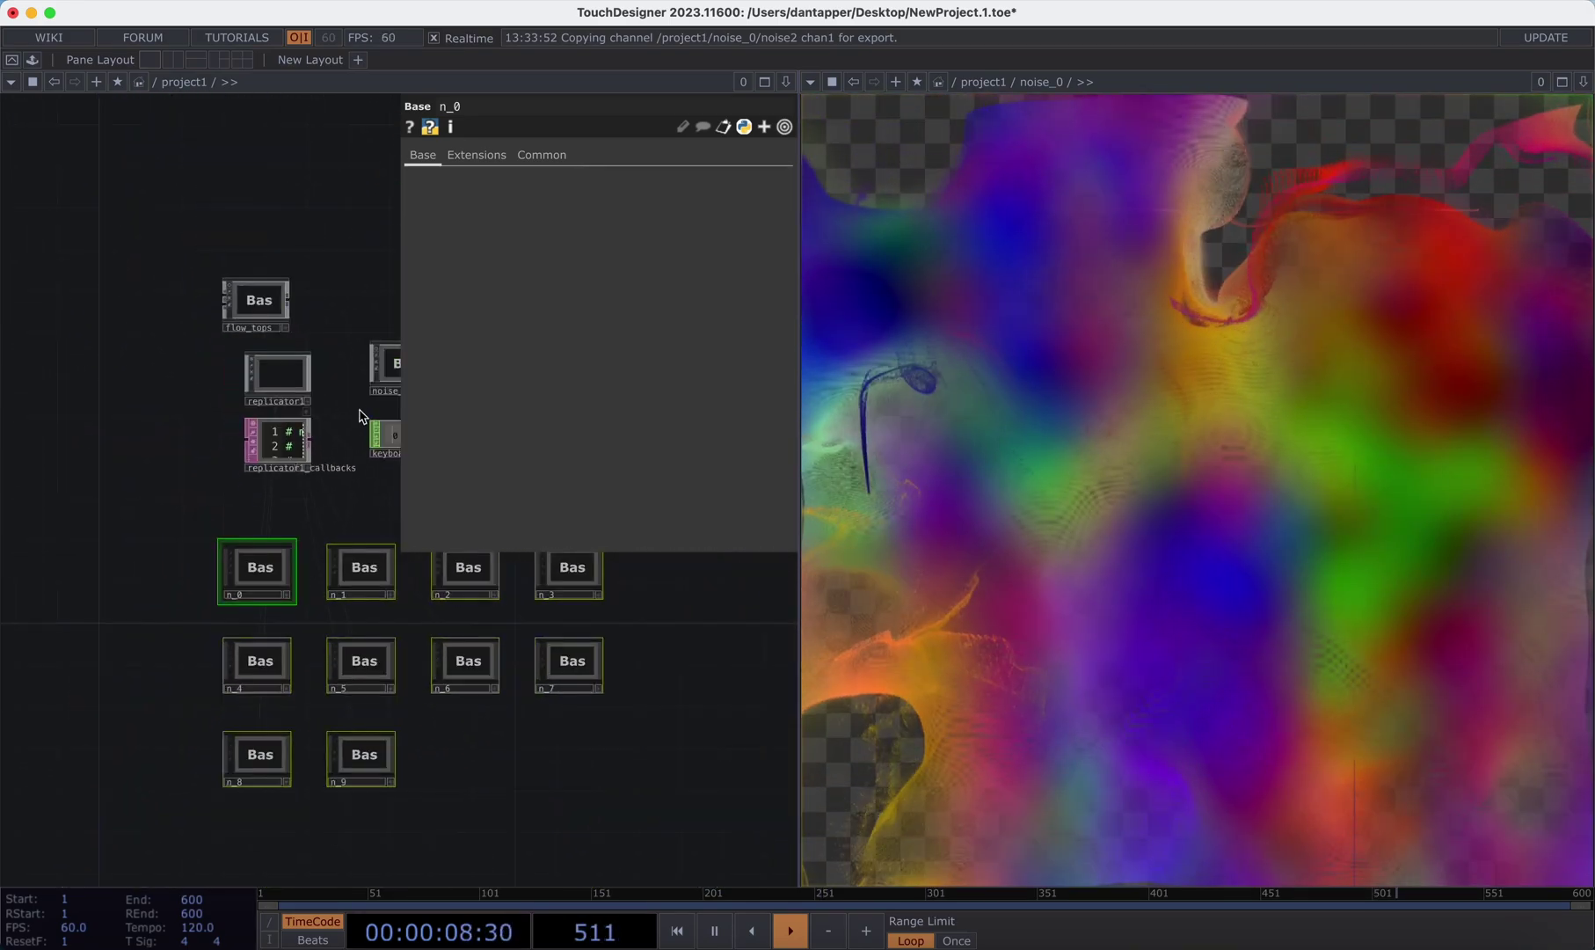
drag(264, 345, 172, 345)
click(305, 379)
key(i)
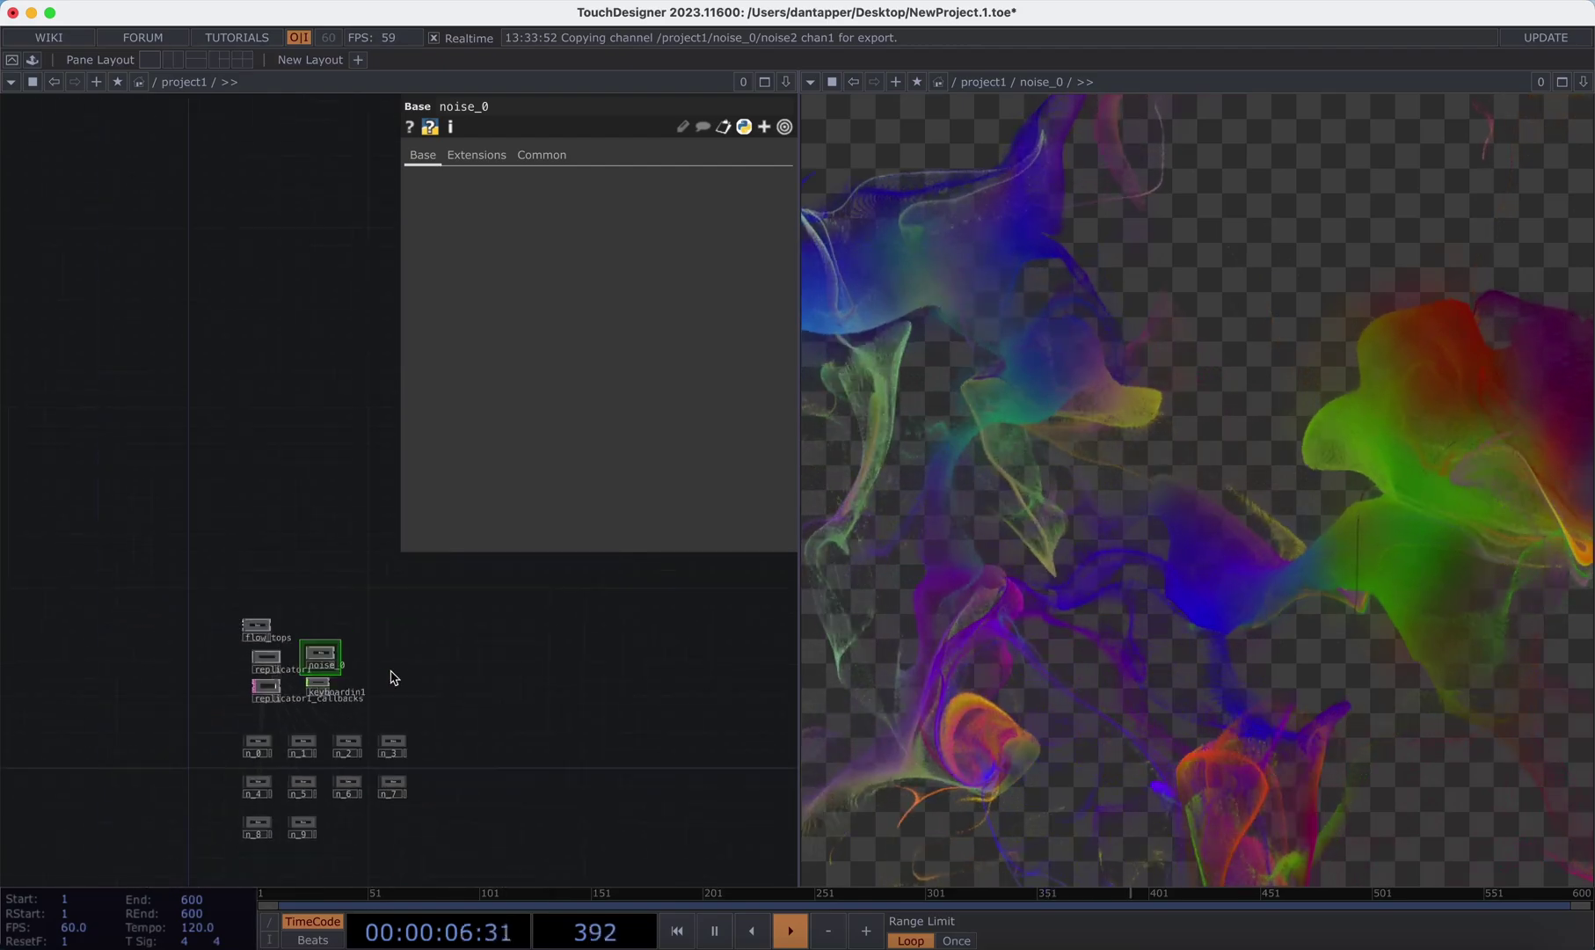
- Recreate all replicants from noise_0 and preview the outputs of n_2, n_3, n_6 and n_7
scroll(520, 733, up, 8)
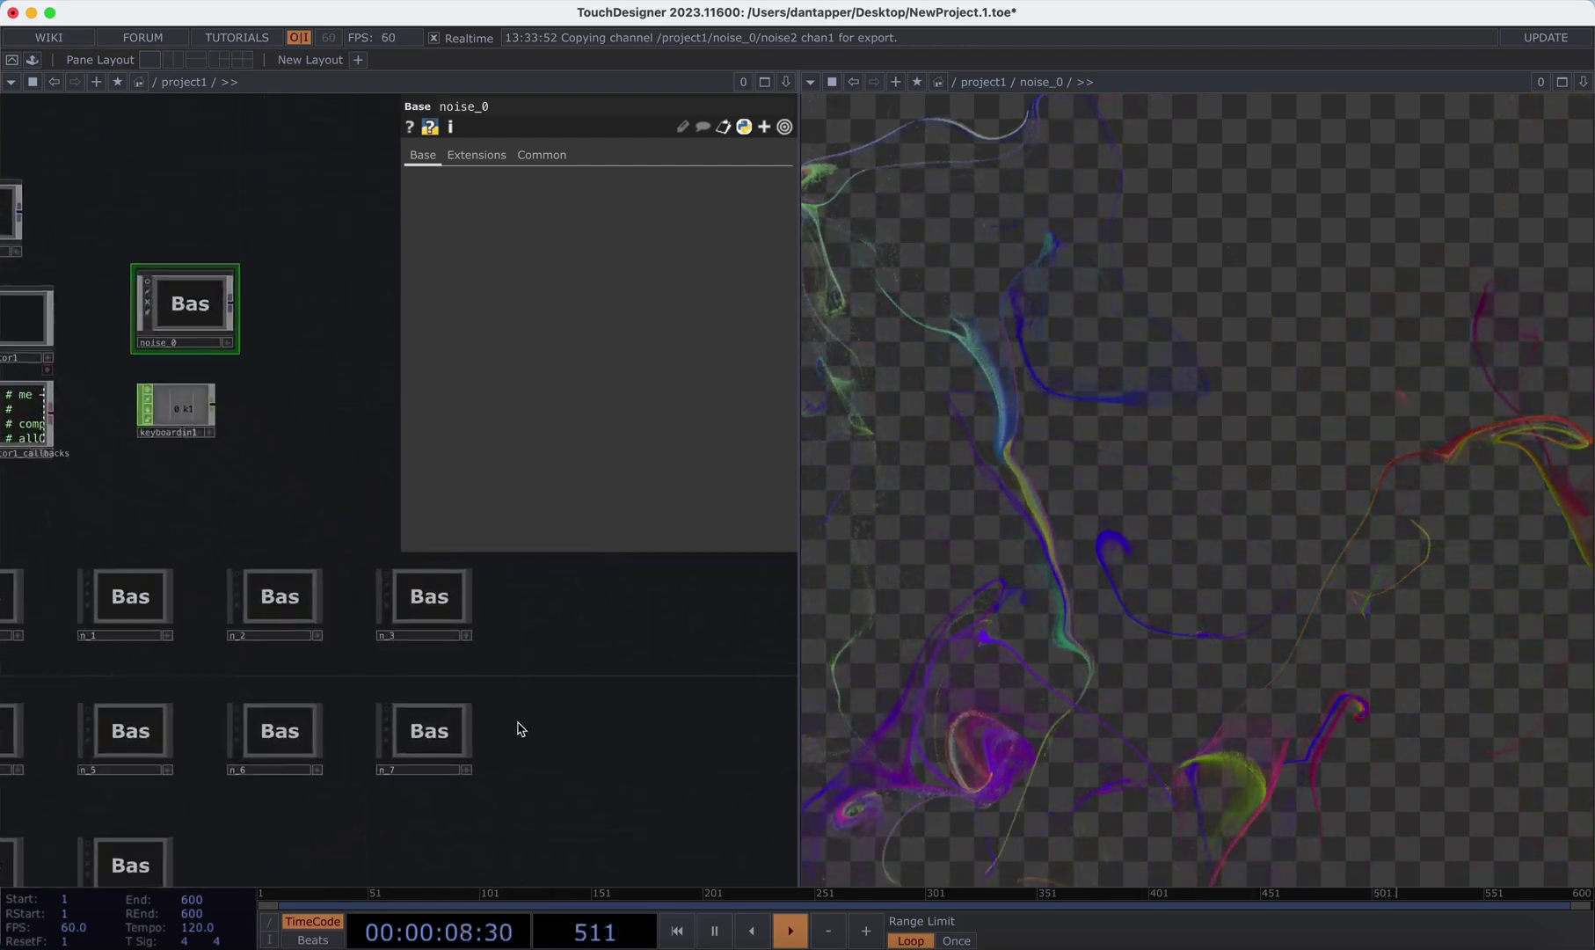
key(1)
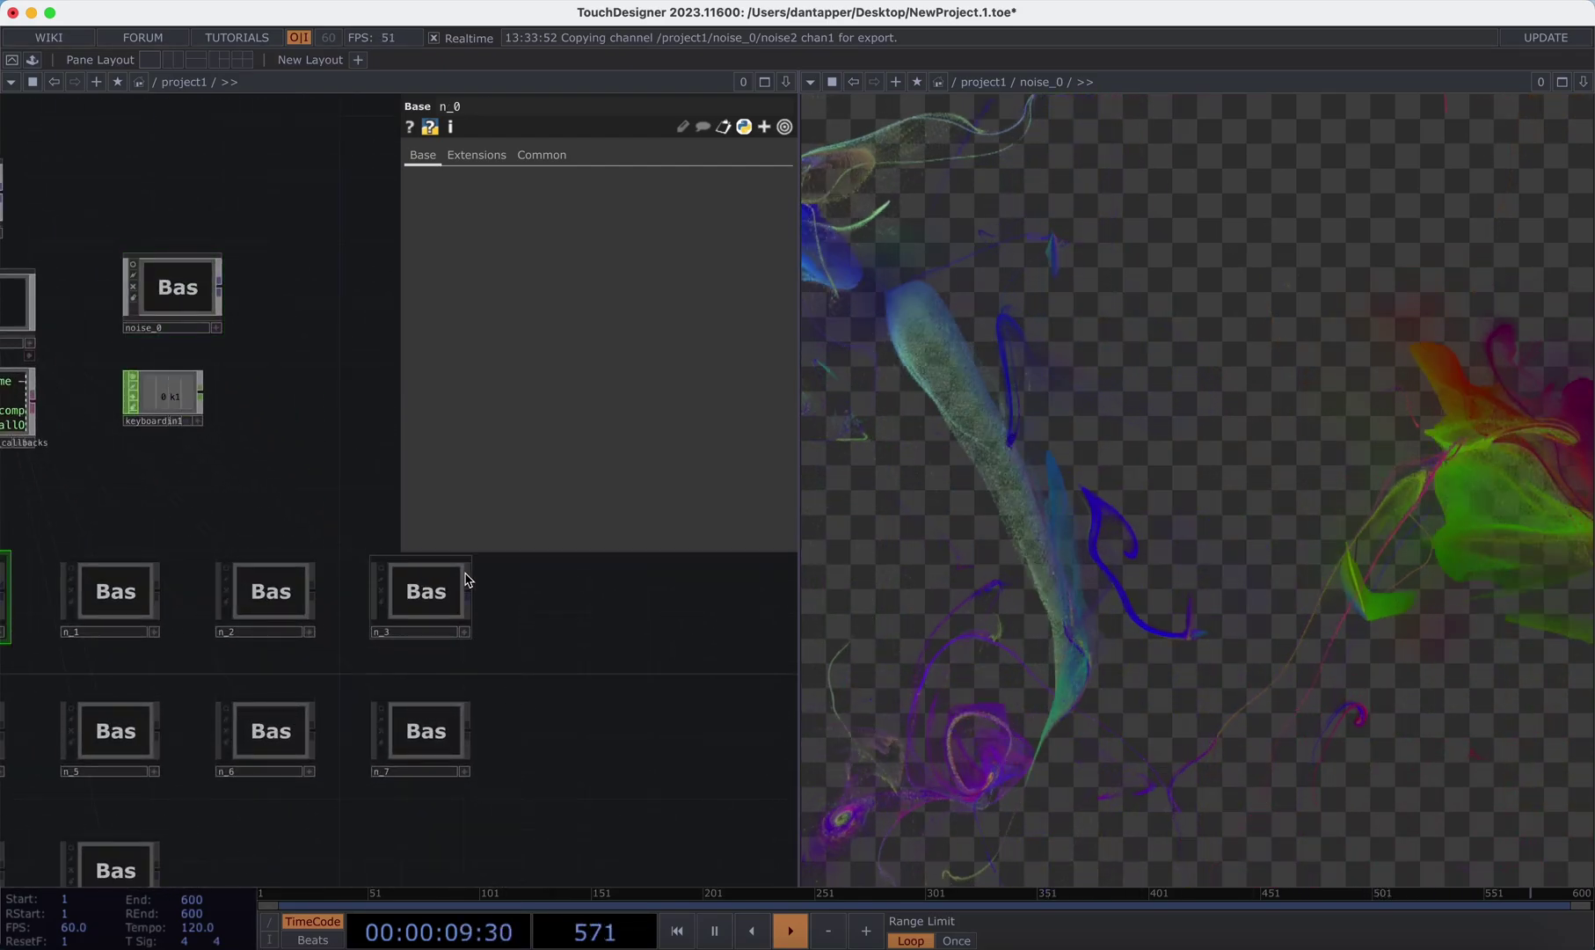
click(381, 565)
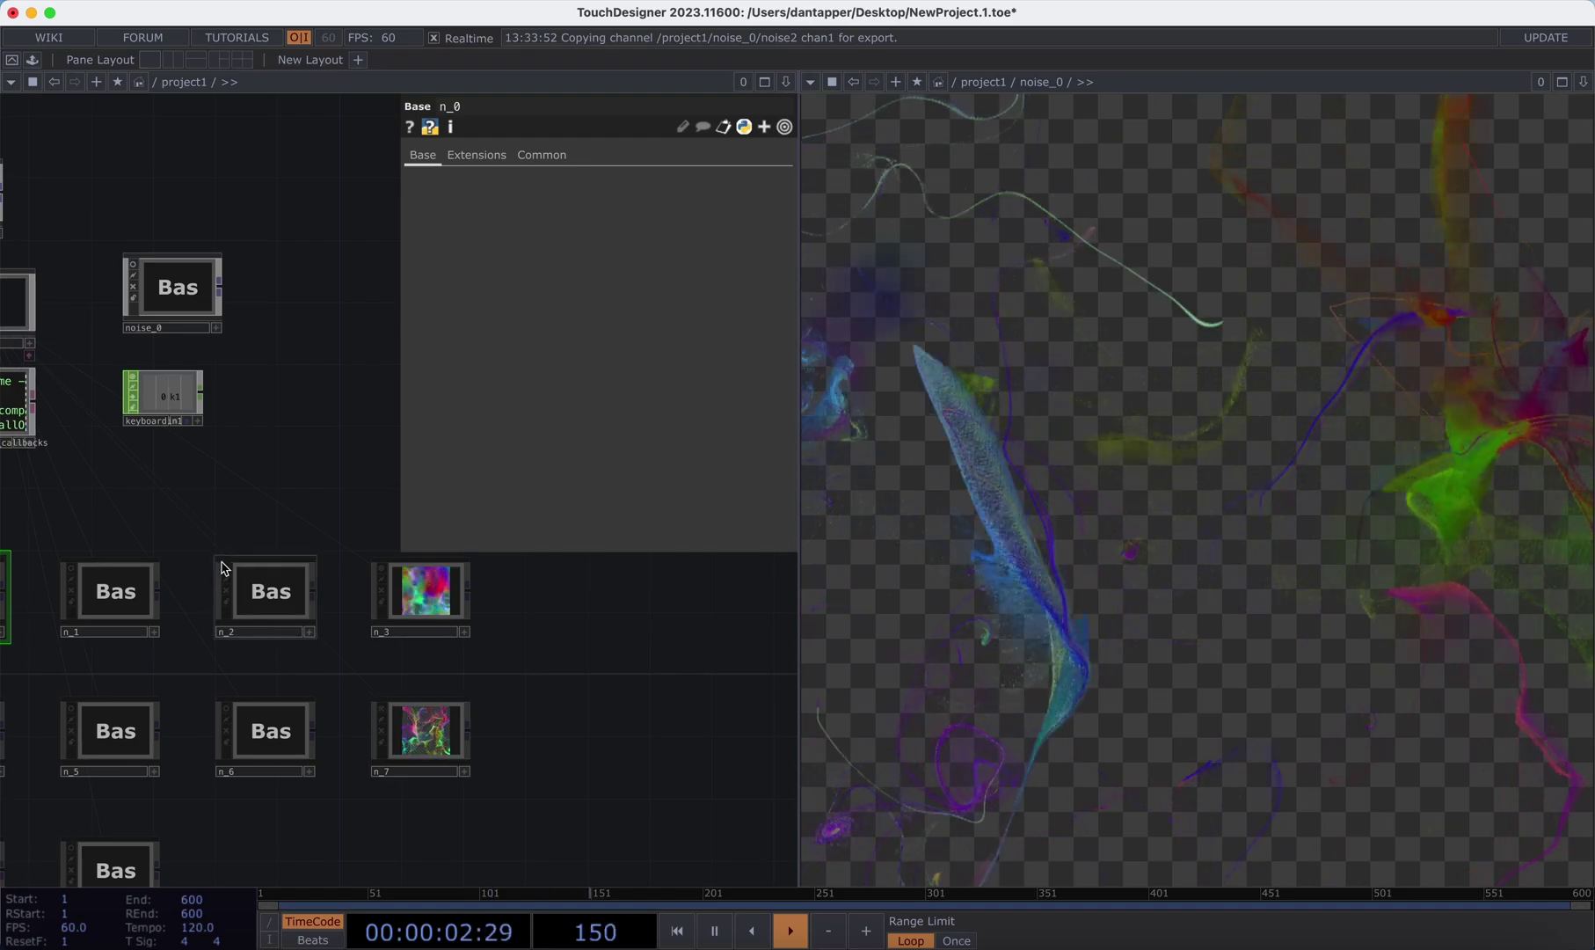
scroll(278, 630, up, 10)
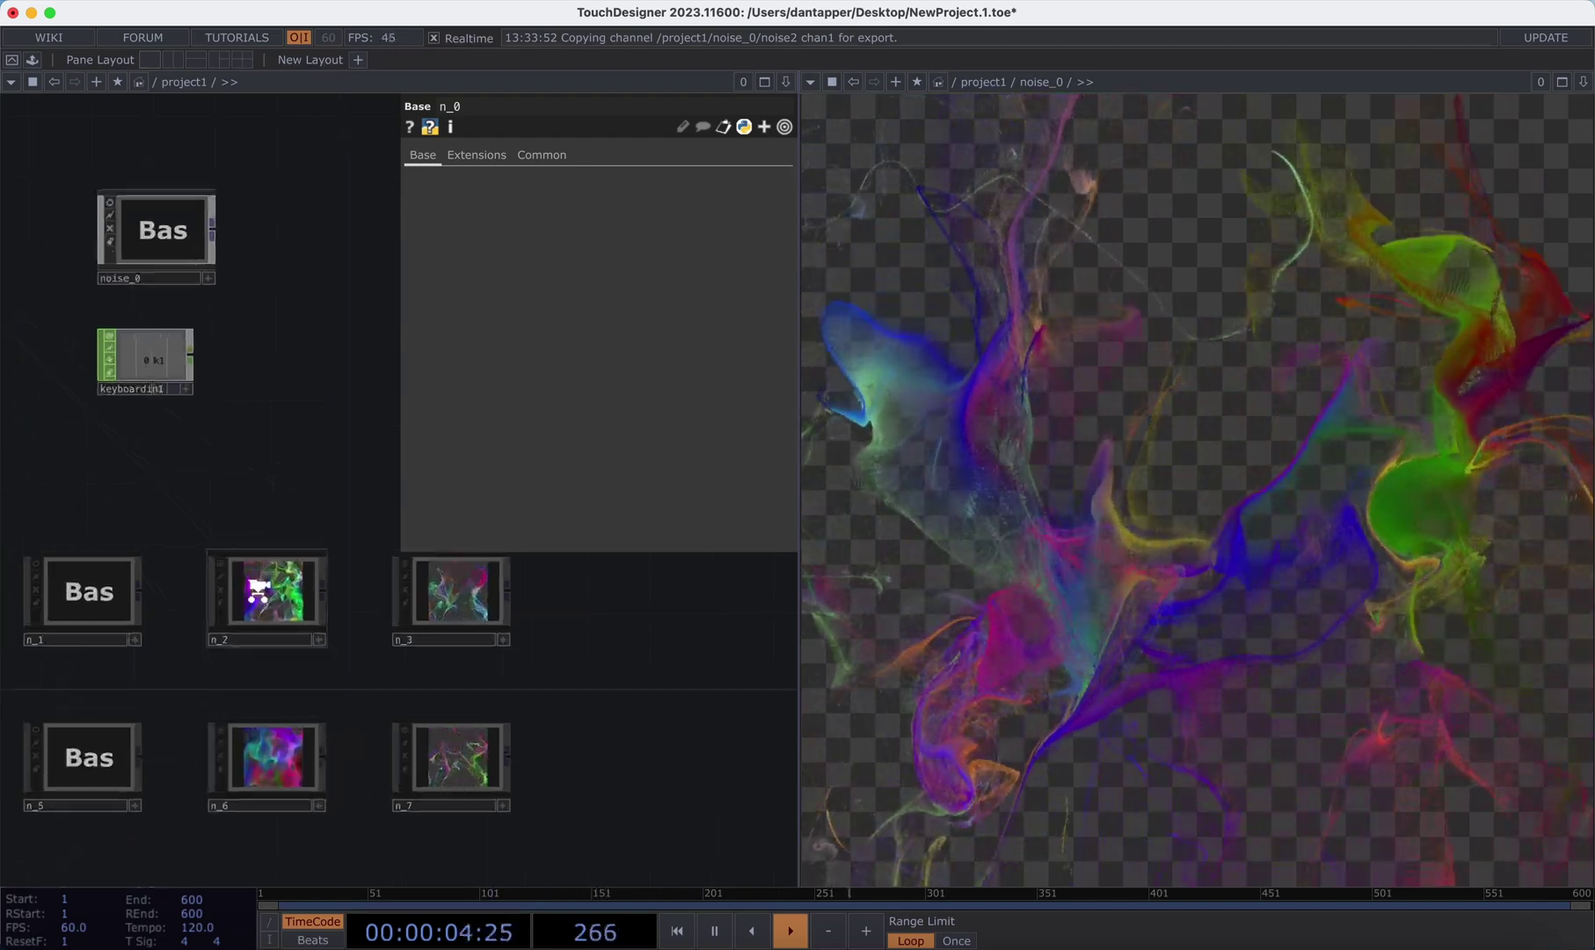
scroll(280, 630, down, 5)
drag(453, 879, 393, 624)
scroll(421, 723, down, 3)
scroll(420, 722, down, 5)
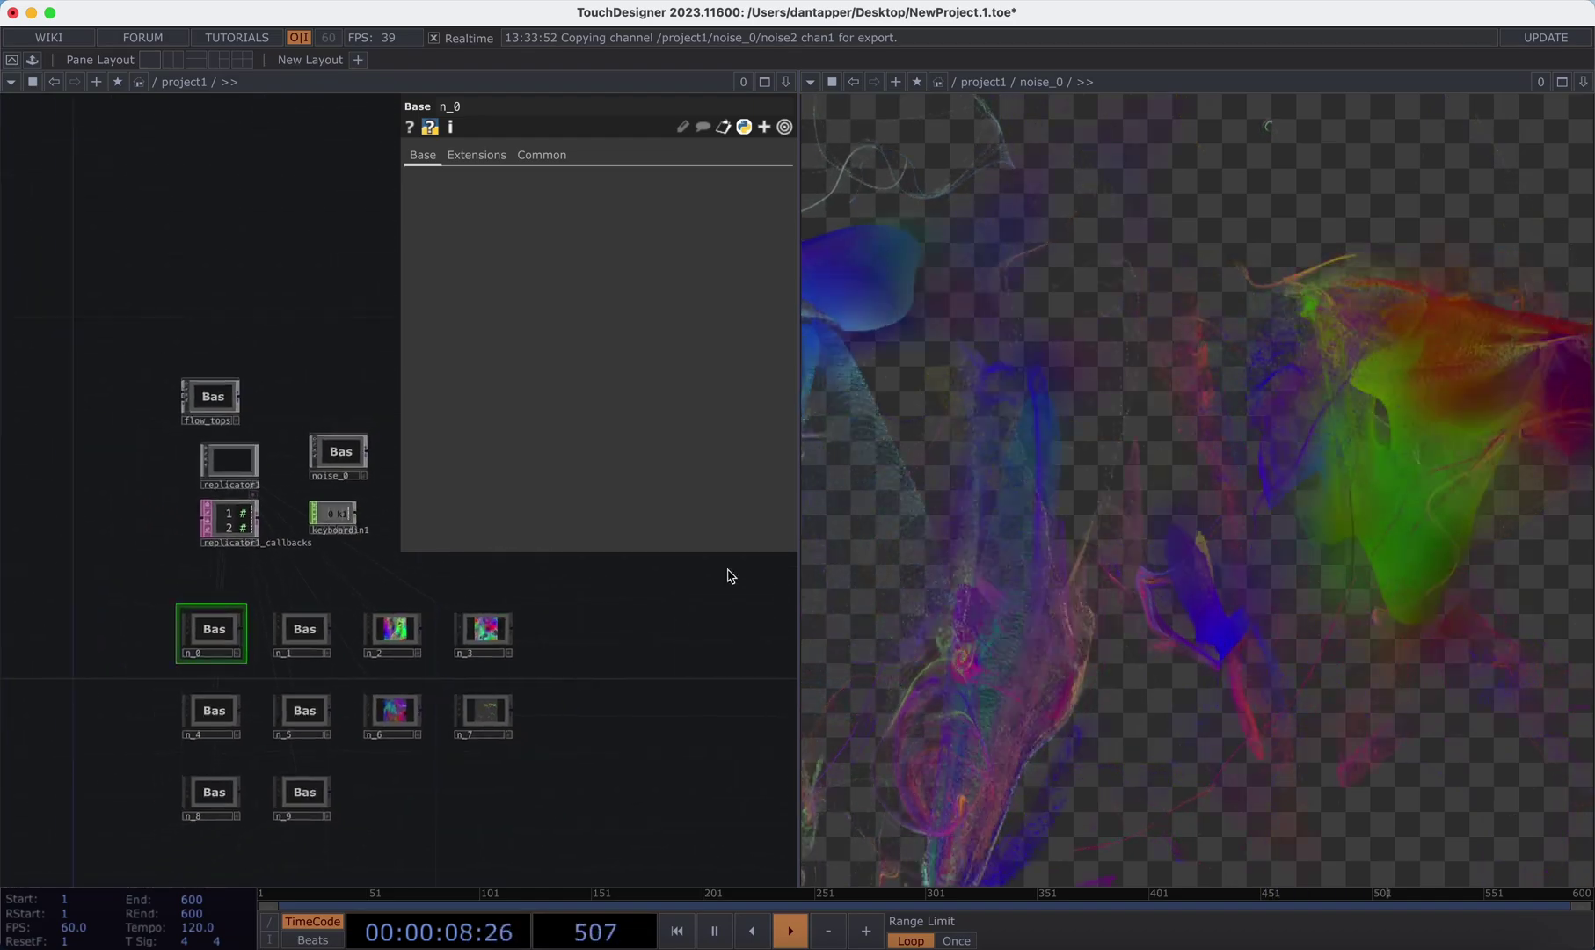
- Combine all replicants' outputs in a Composite TOP followed by a Null TOP, and display null1 at the project1 level in the second pane
drag(533, 694, 463, 752)
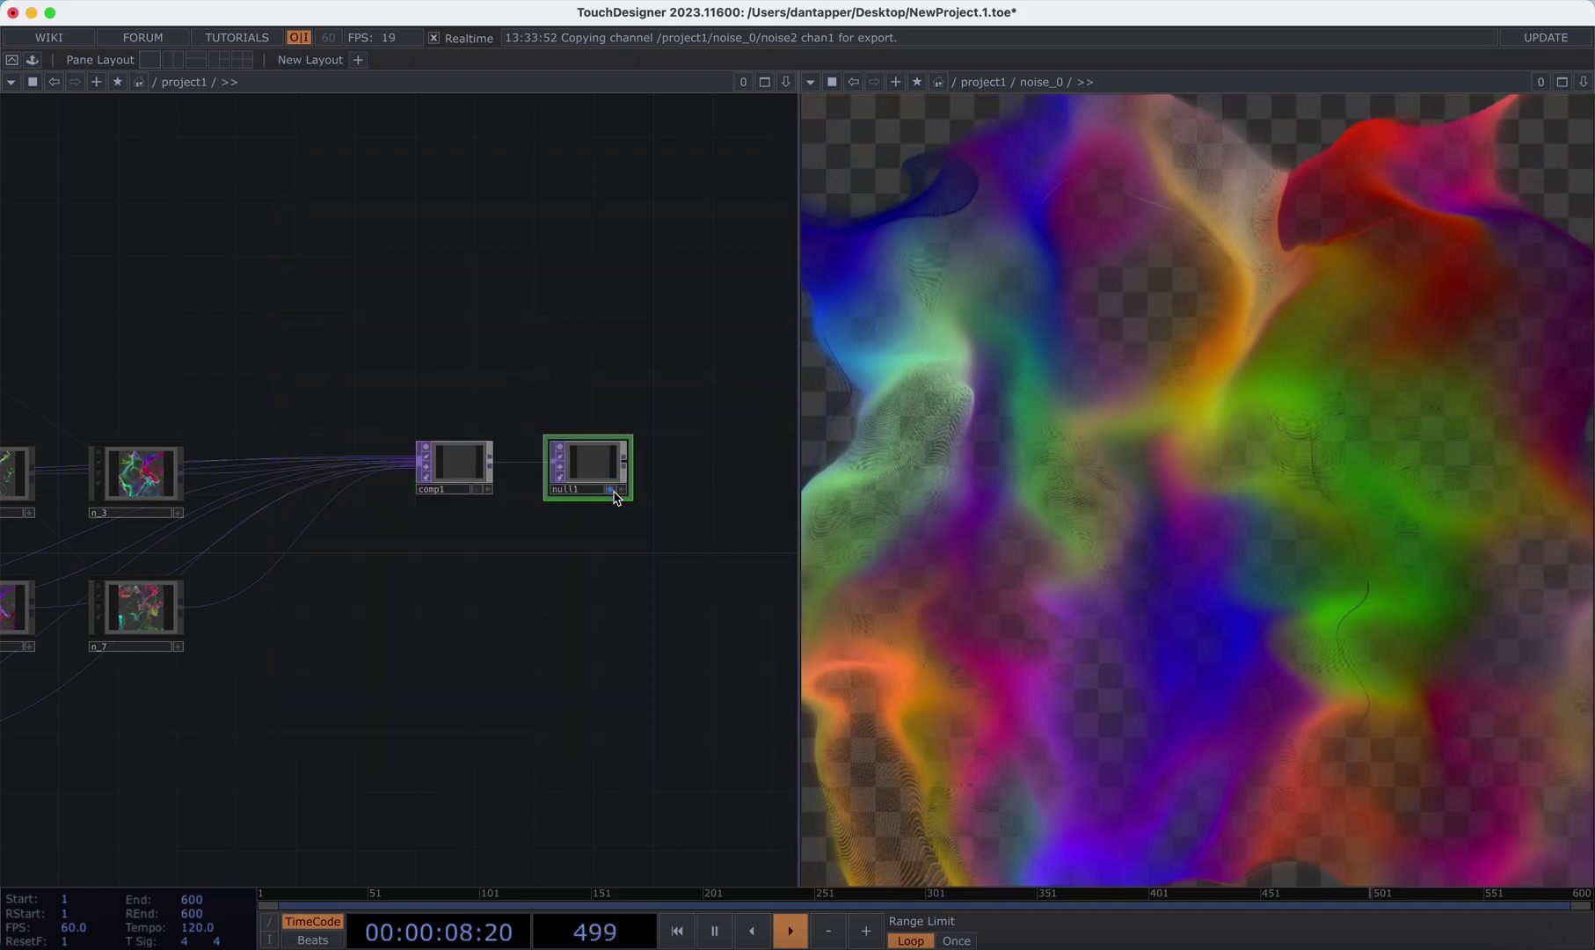
drag(934, 242, 1118, 83)
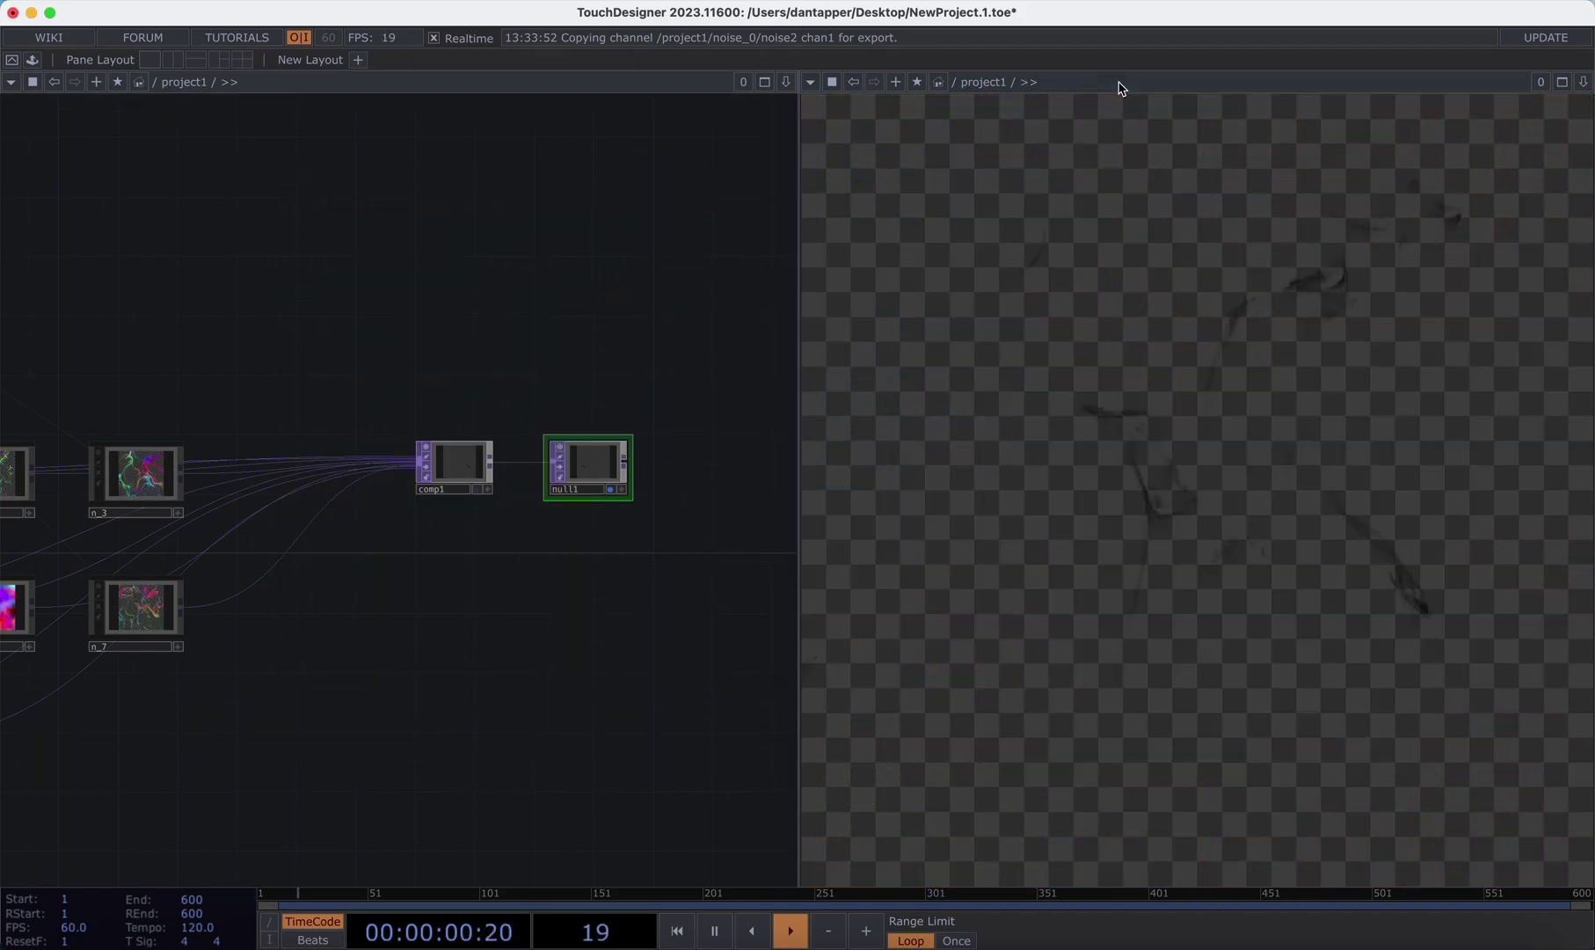
- Set the Operation of comp1 to Over
click(457, 475)
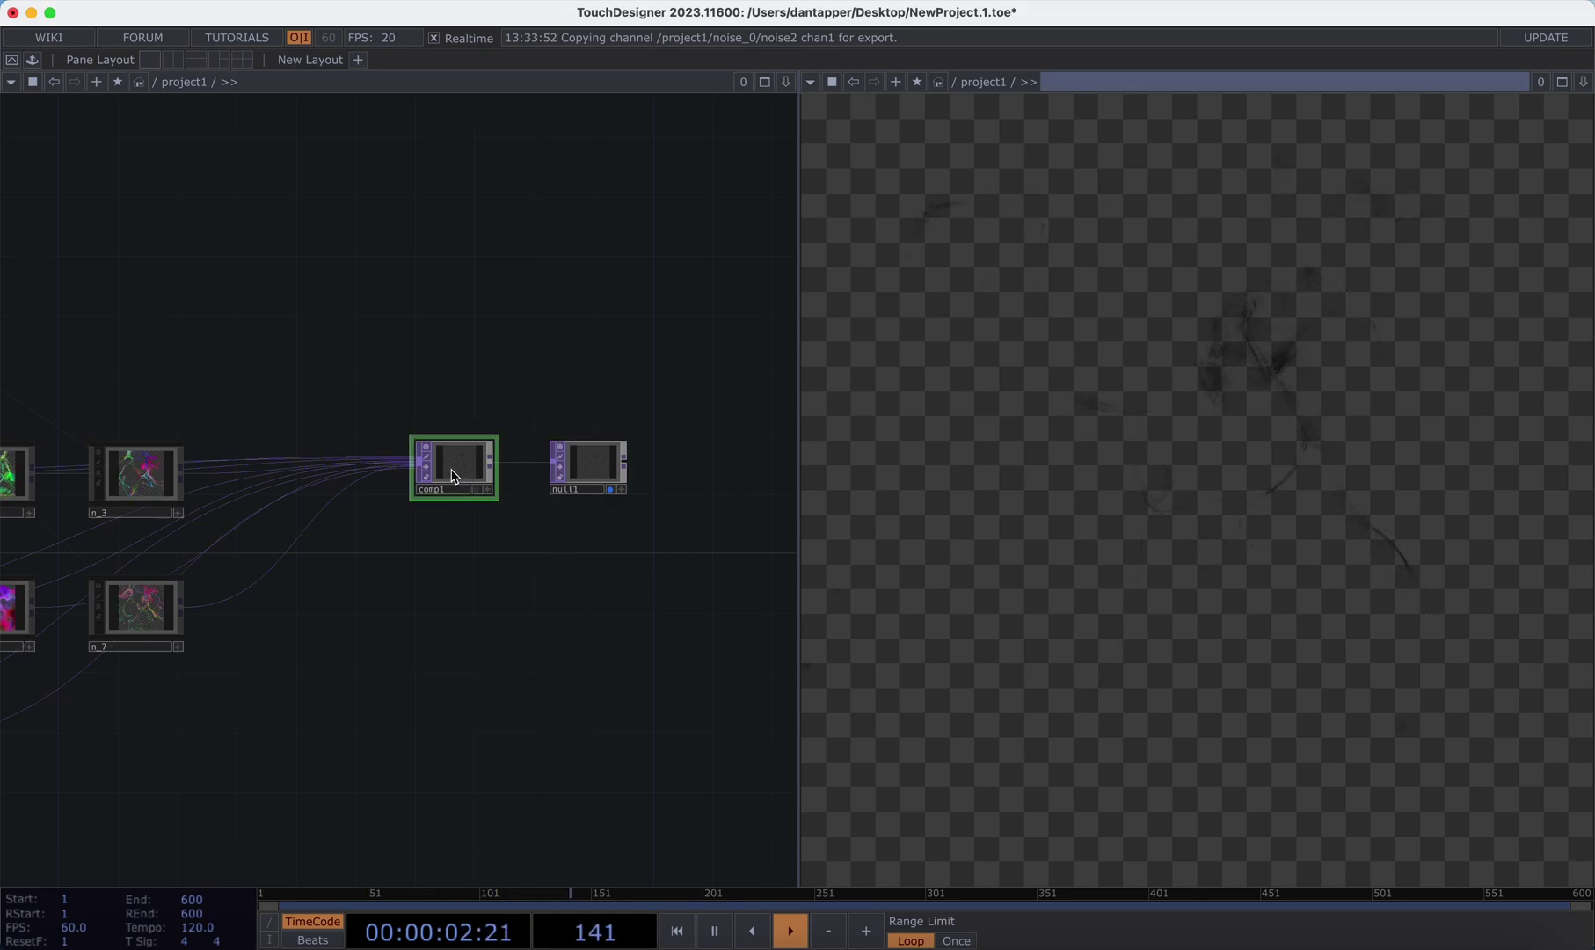
key(p)
click(629, 263)
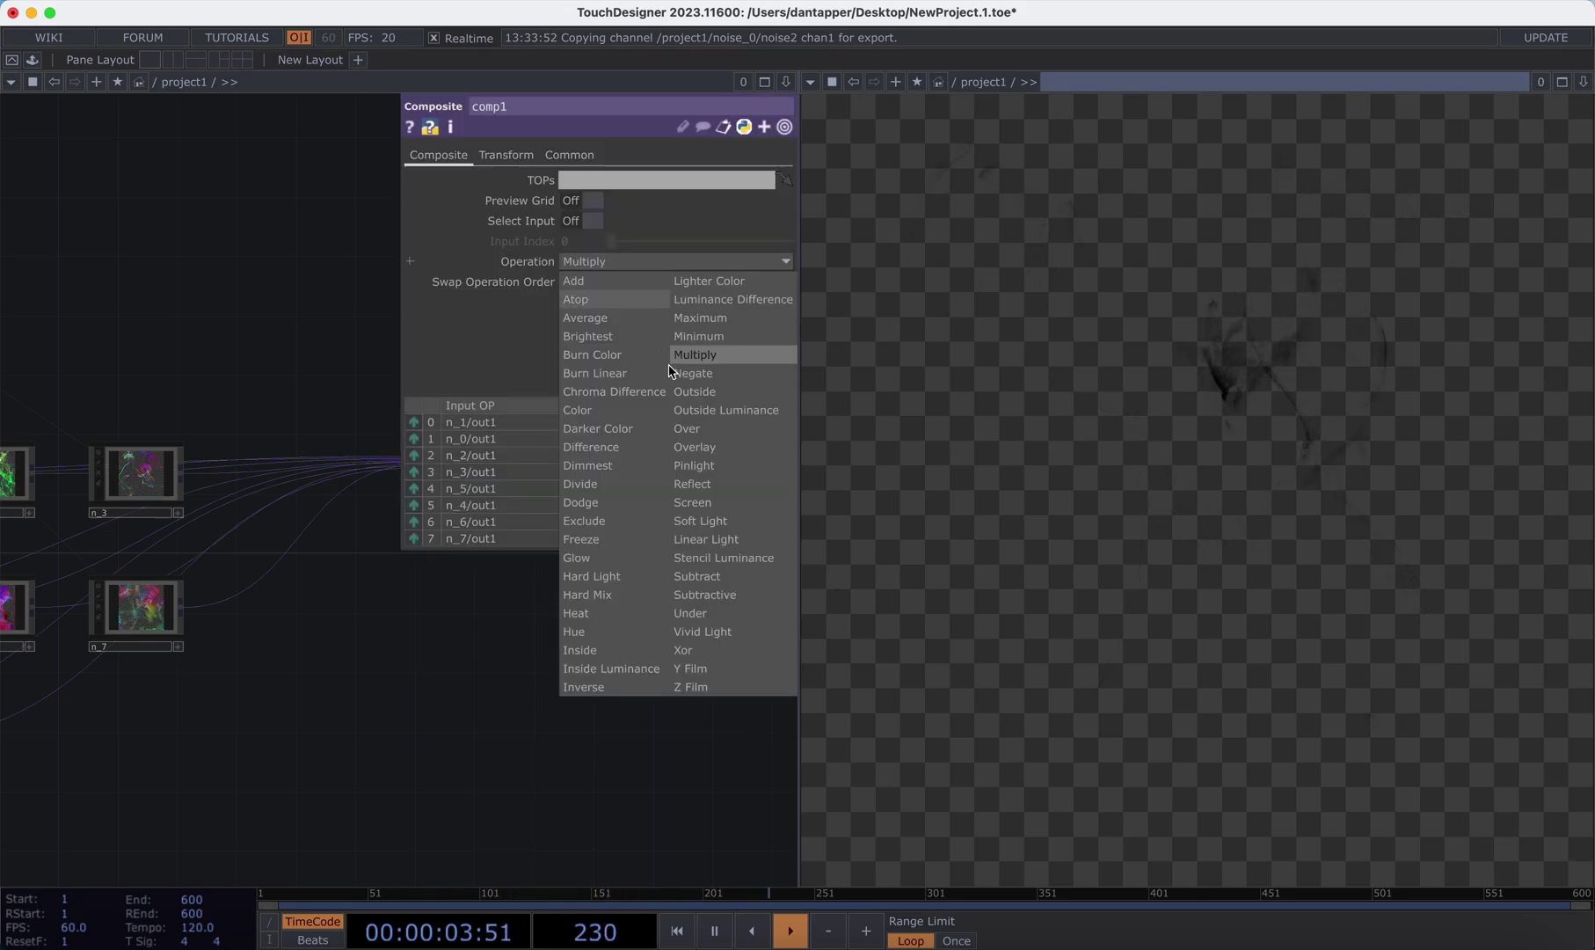
click(679, 431)
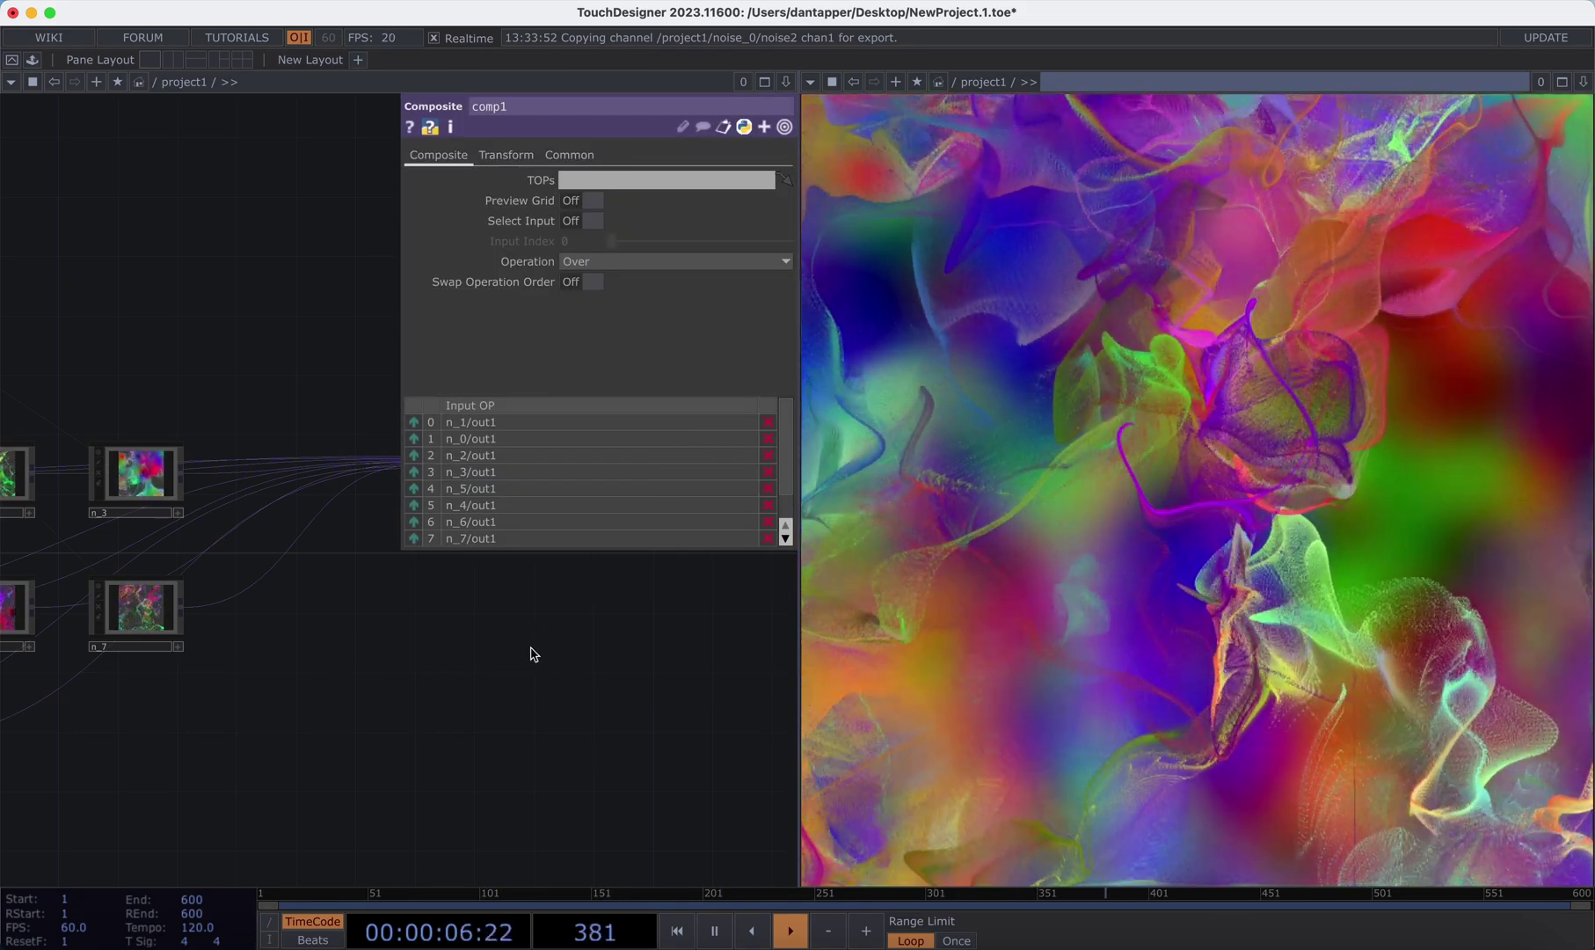
key(p)
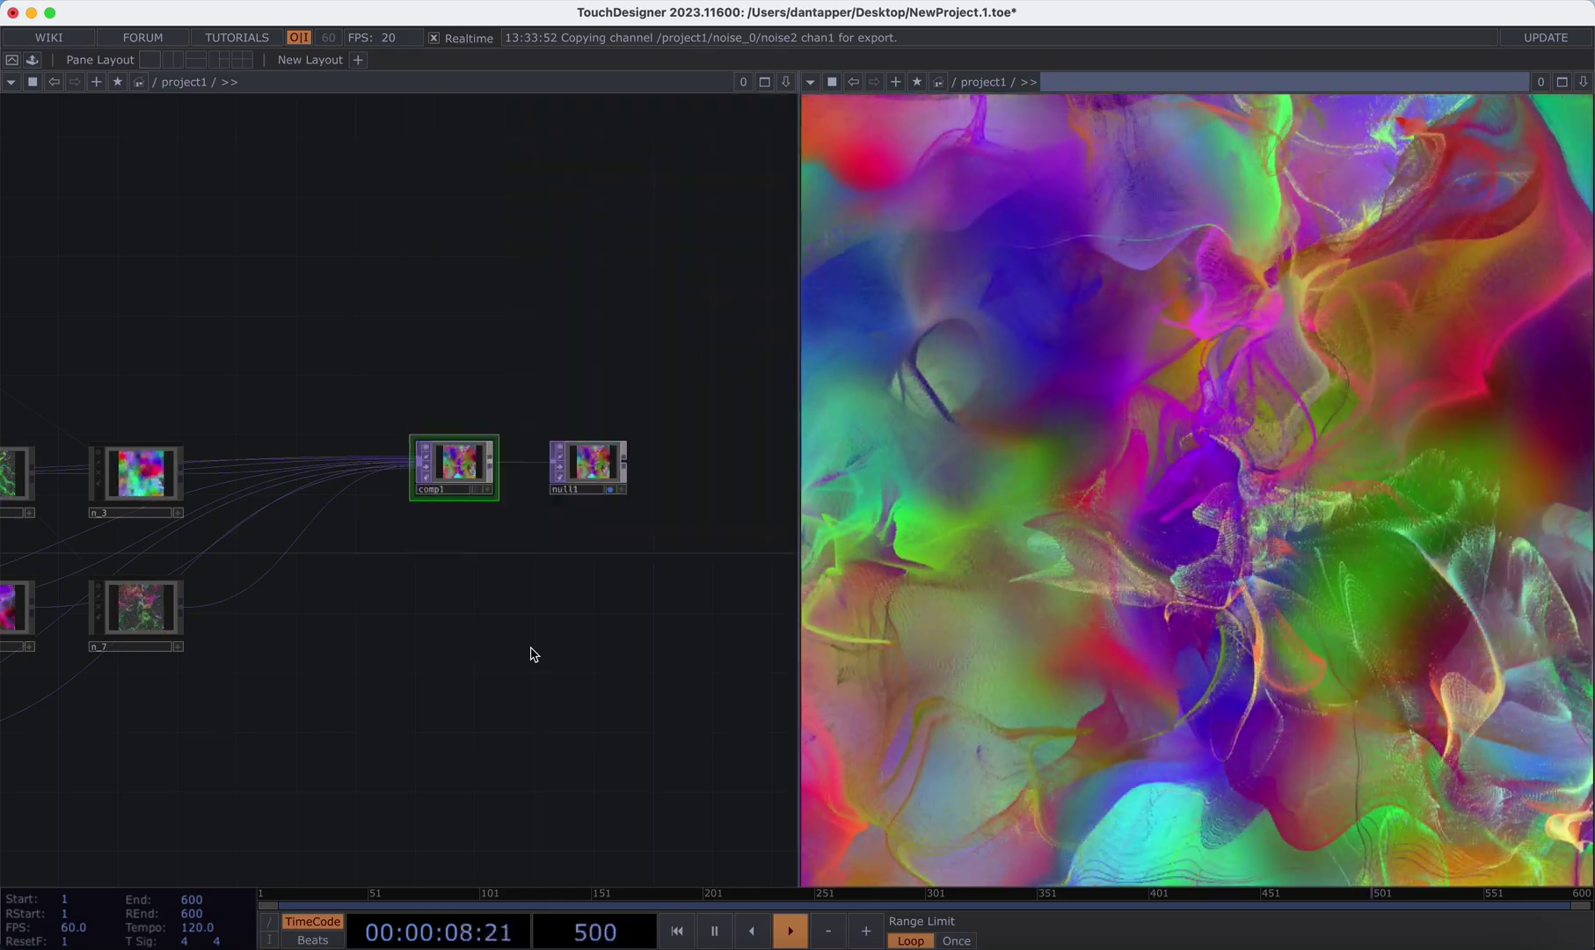
- Set replicator1's Number of Replicants to 5
scroll(530, 651, down, 5)
scroll(221, 500, up, 5)
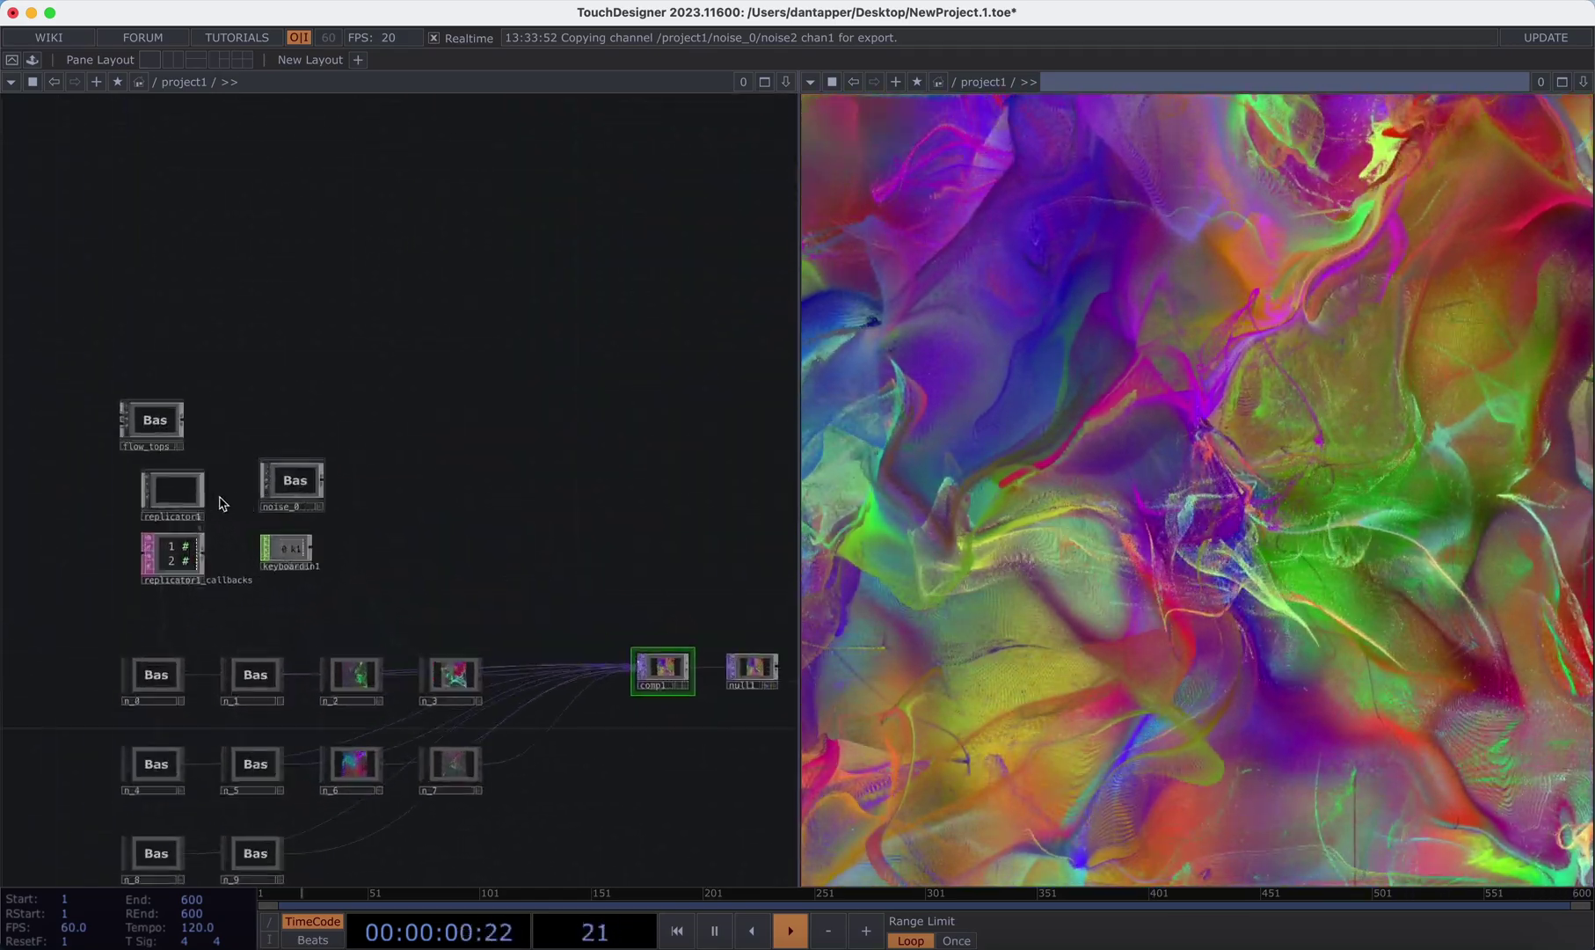
click(170, 499)
key(p)
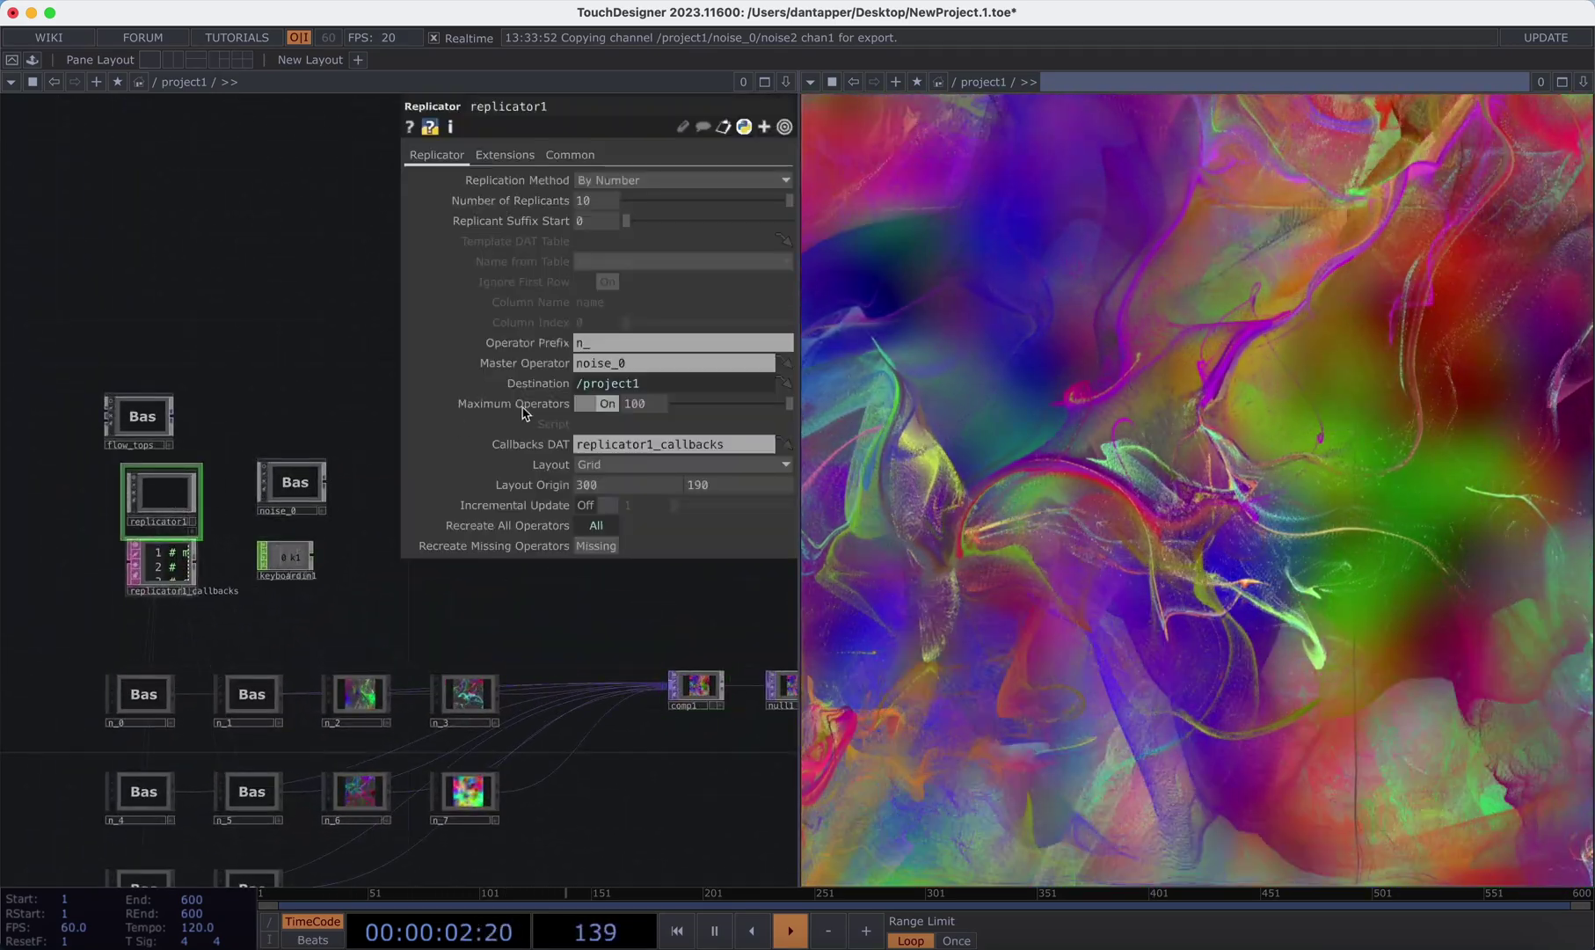
text(5)
key(Return)
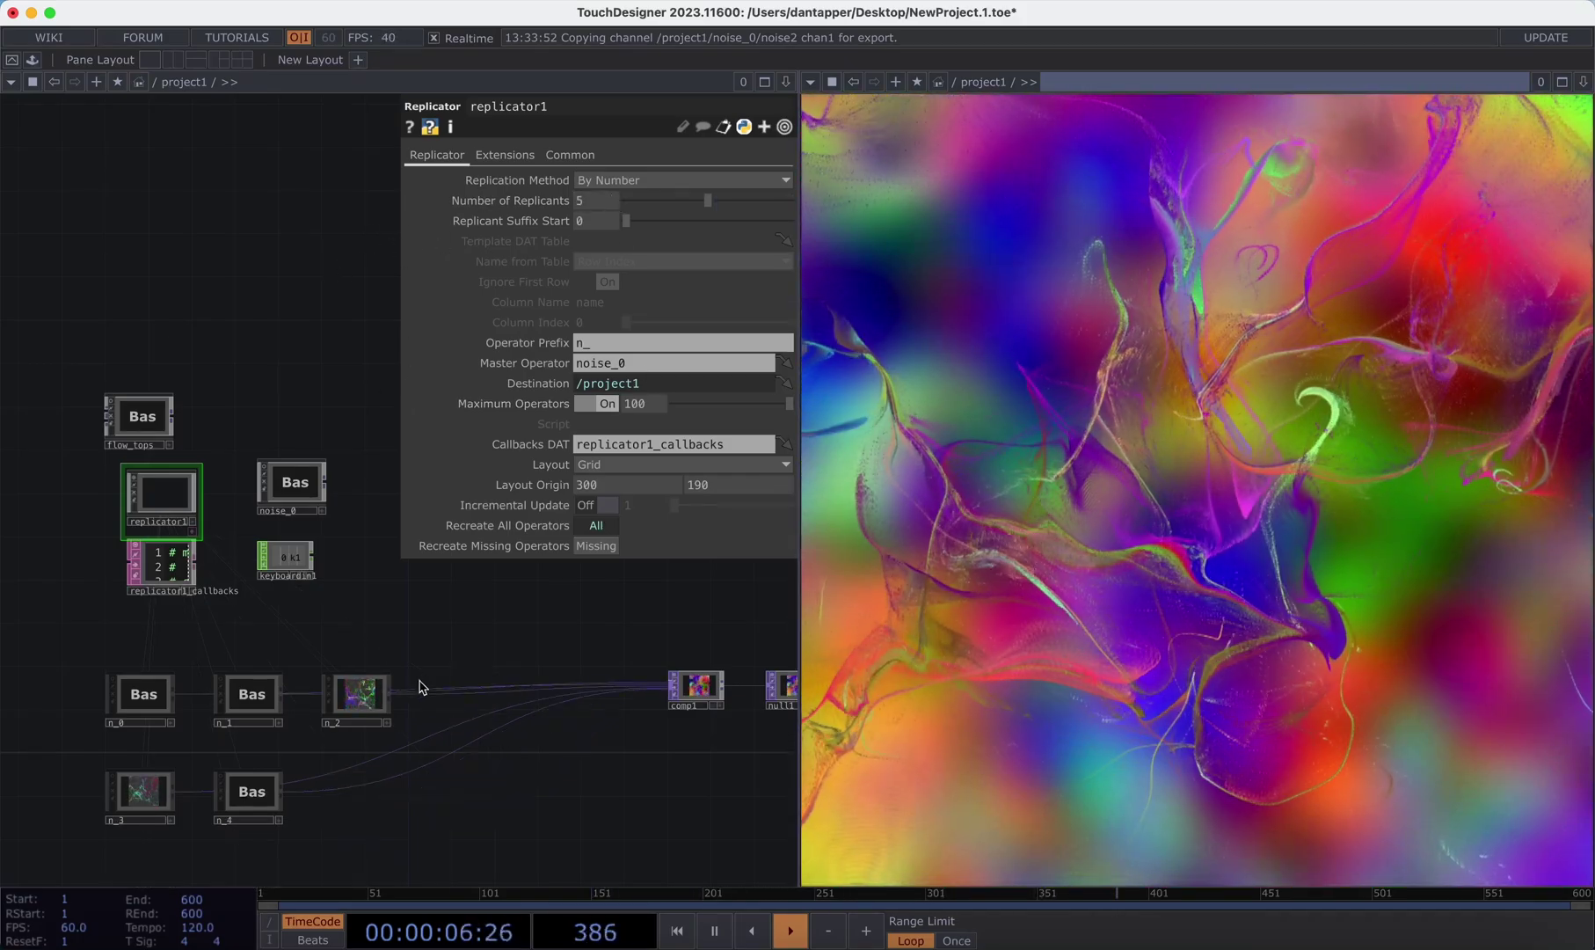
- Recreate all replicants to check their wiring into comp1
scroll(488, 712, down, 8)
scroll(477, 700, up, 5)
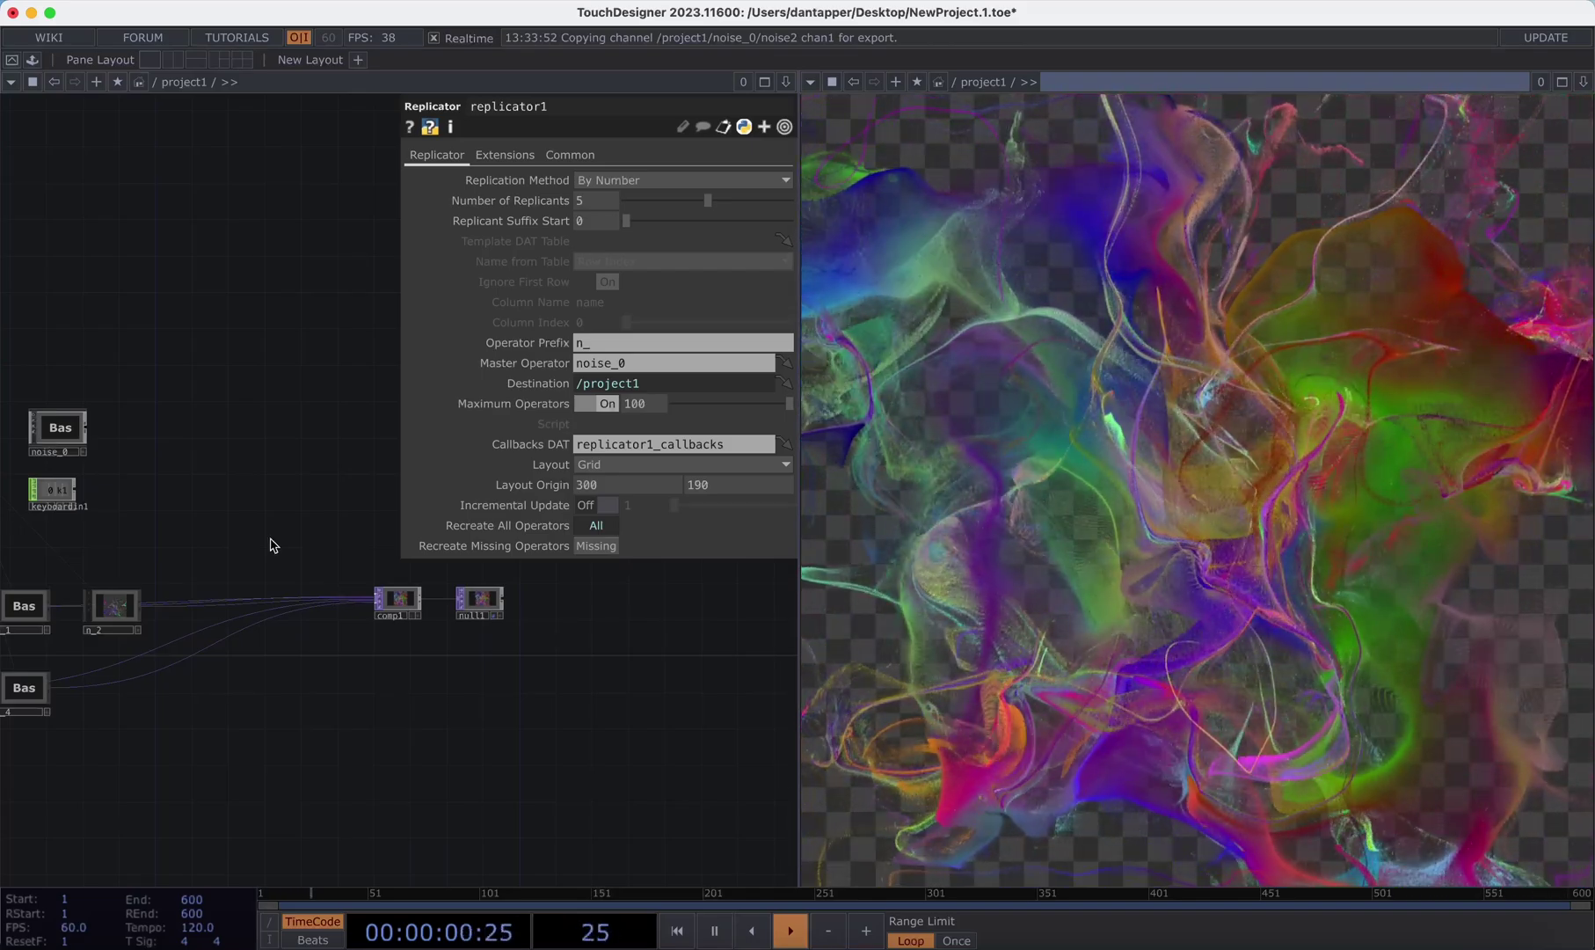
drag(238, 530, 449, 659)
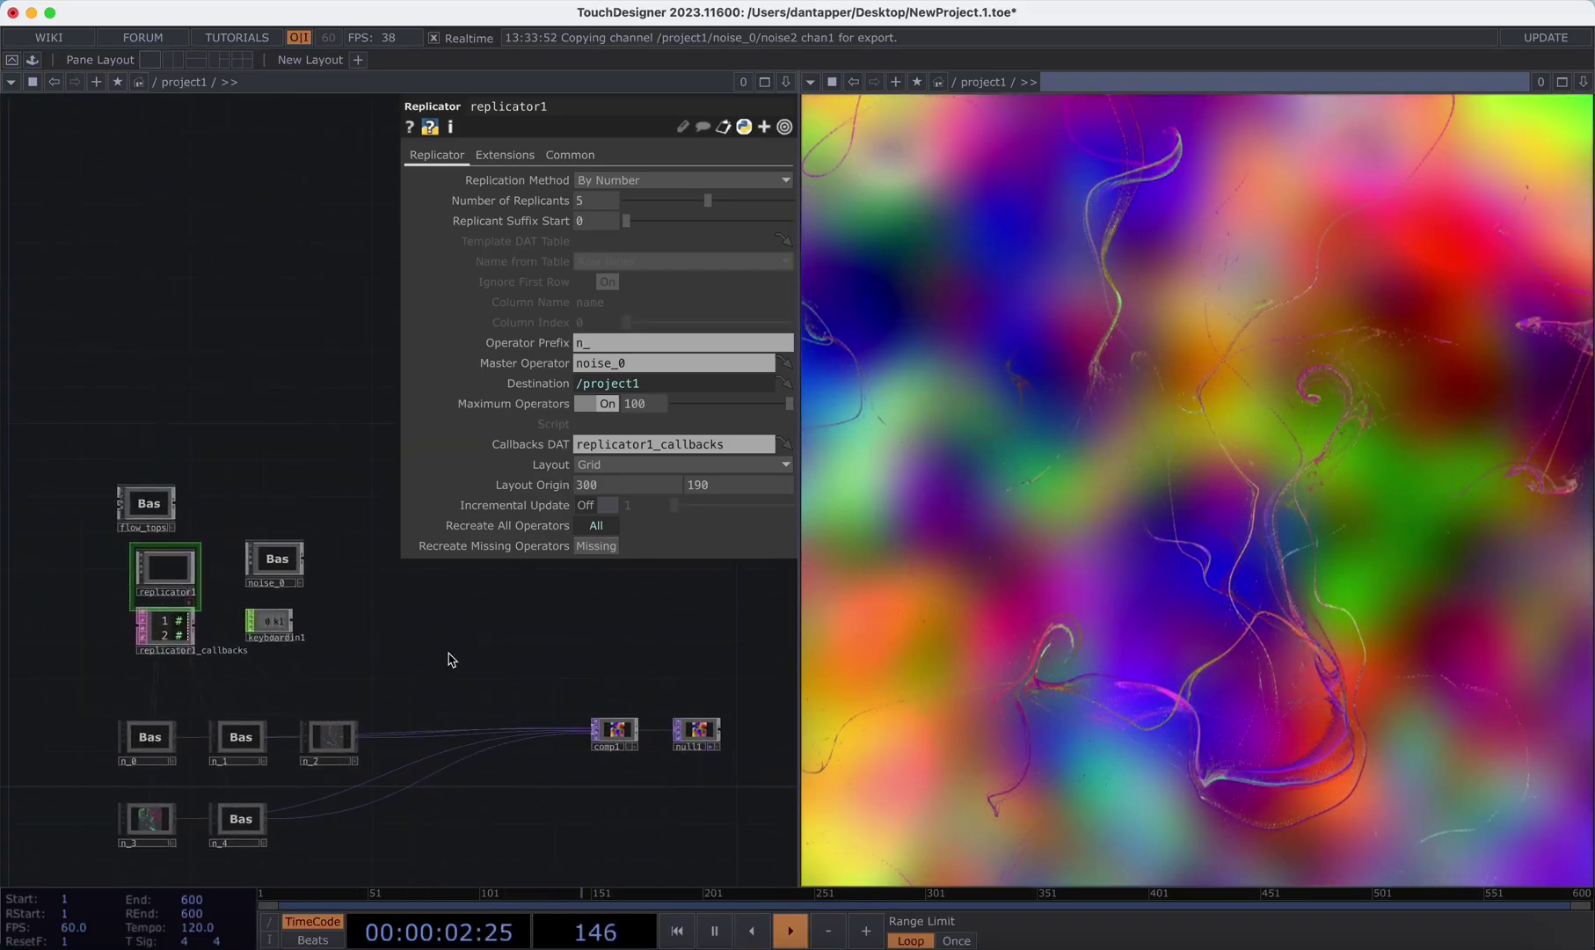
key(1)
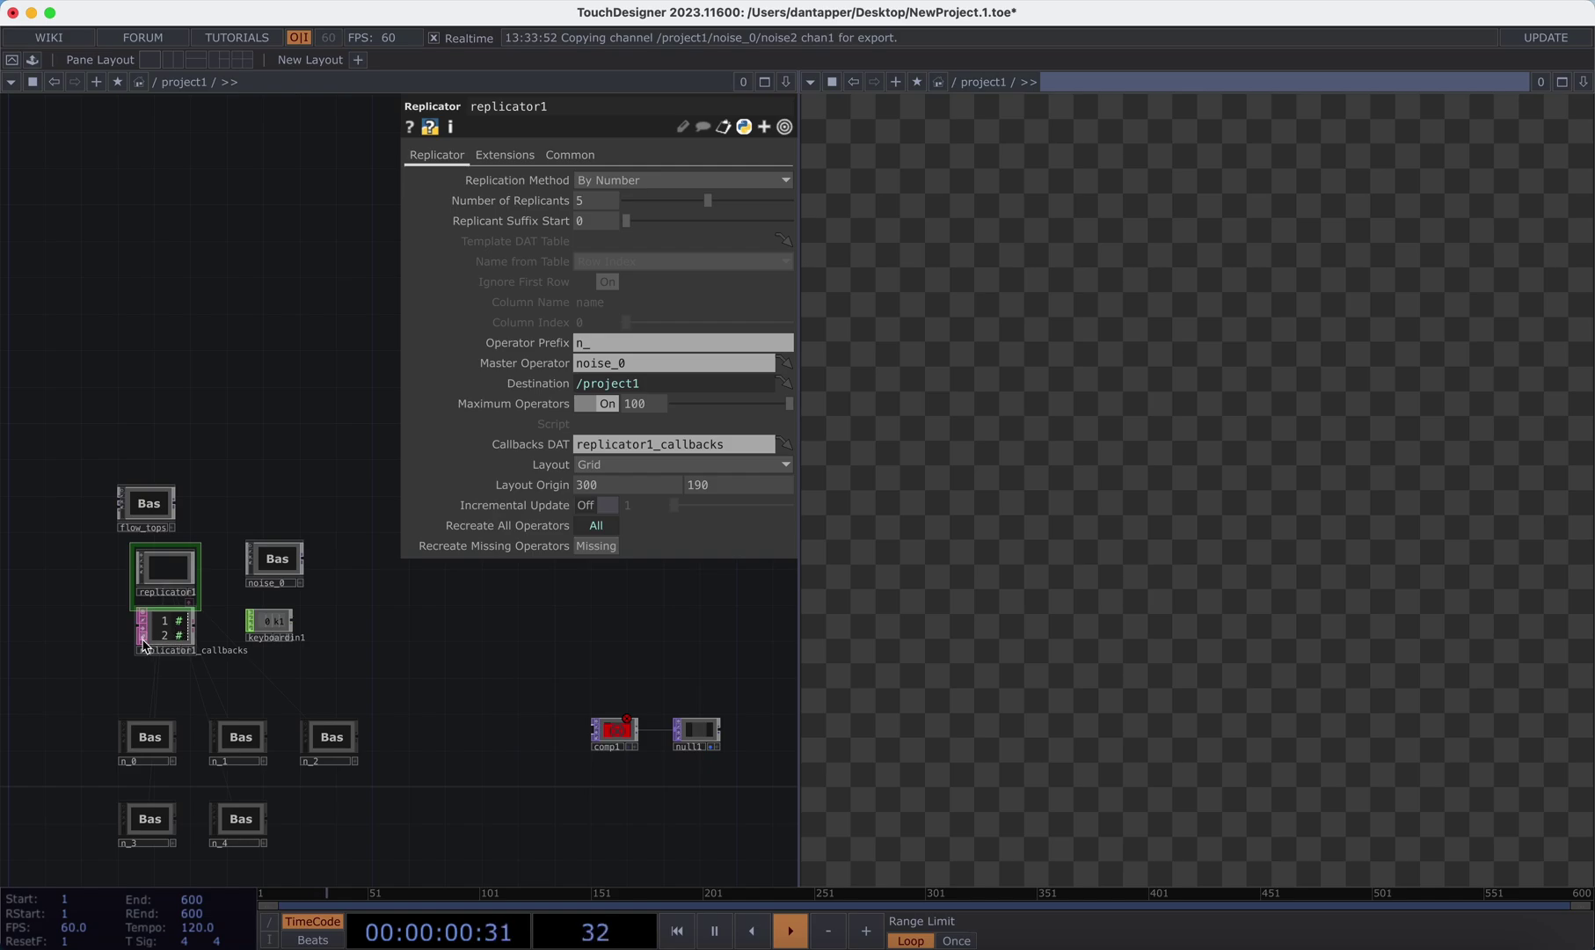
- Open replicator1_callbacks in the Textport for editing and add blank lines above pass in the onReplicate loop
scroll(185, 629, up, 5)
right_click(202, 621)
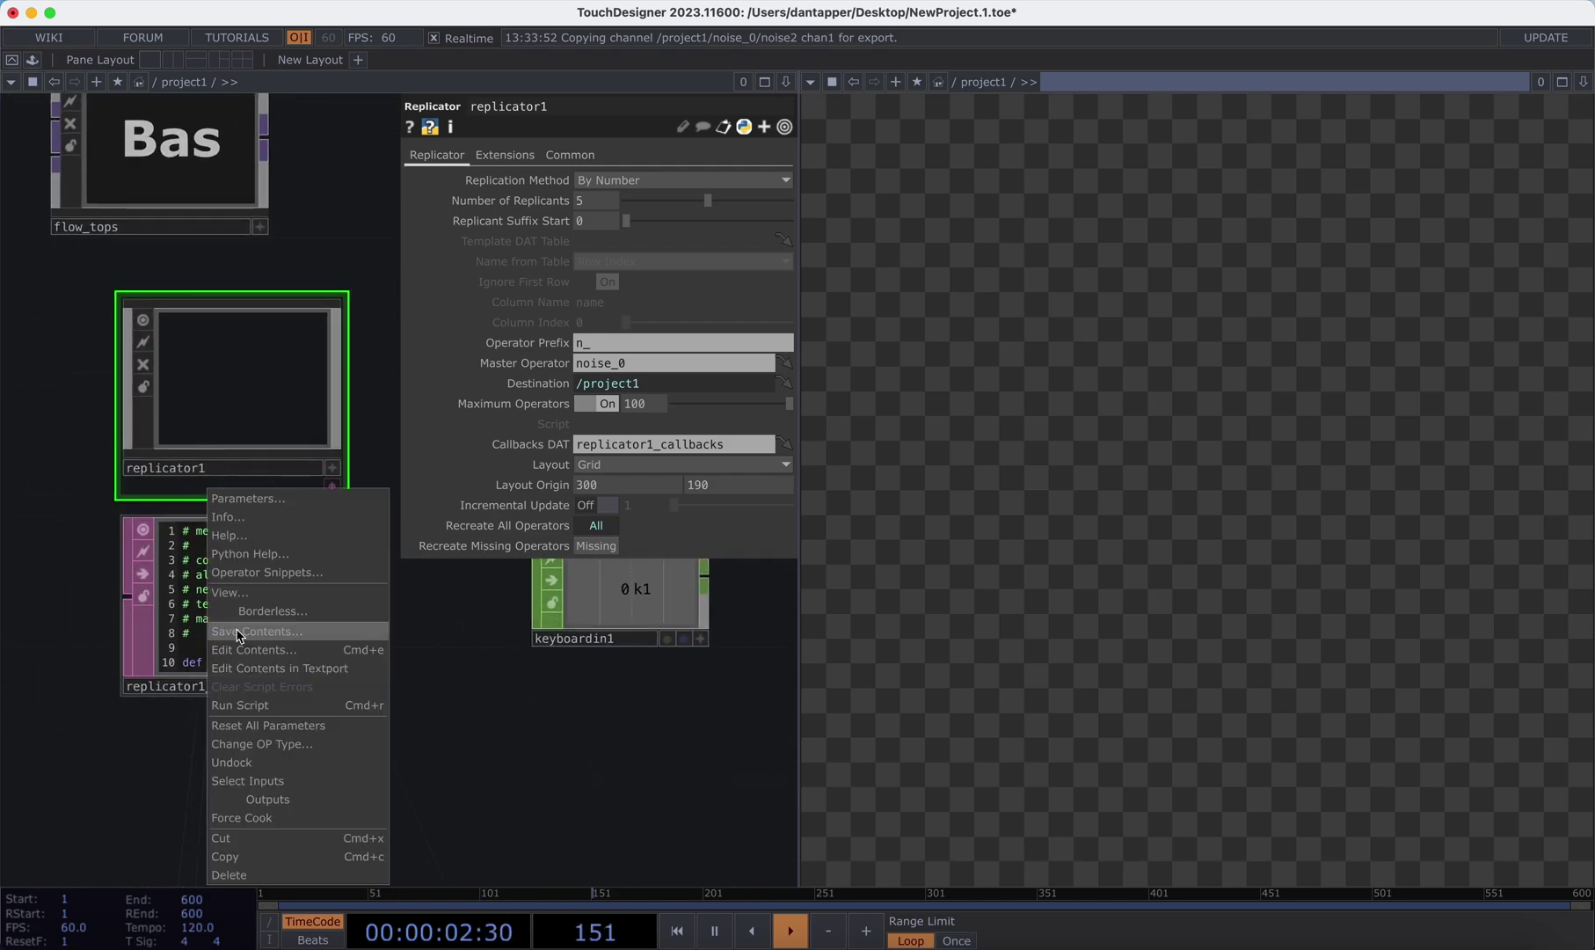
click(274, 672)
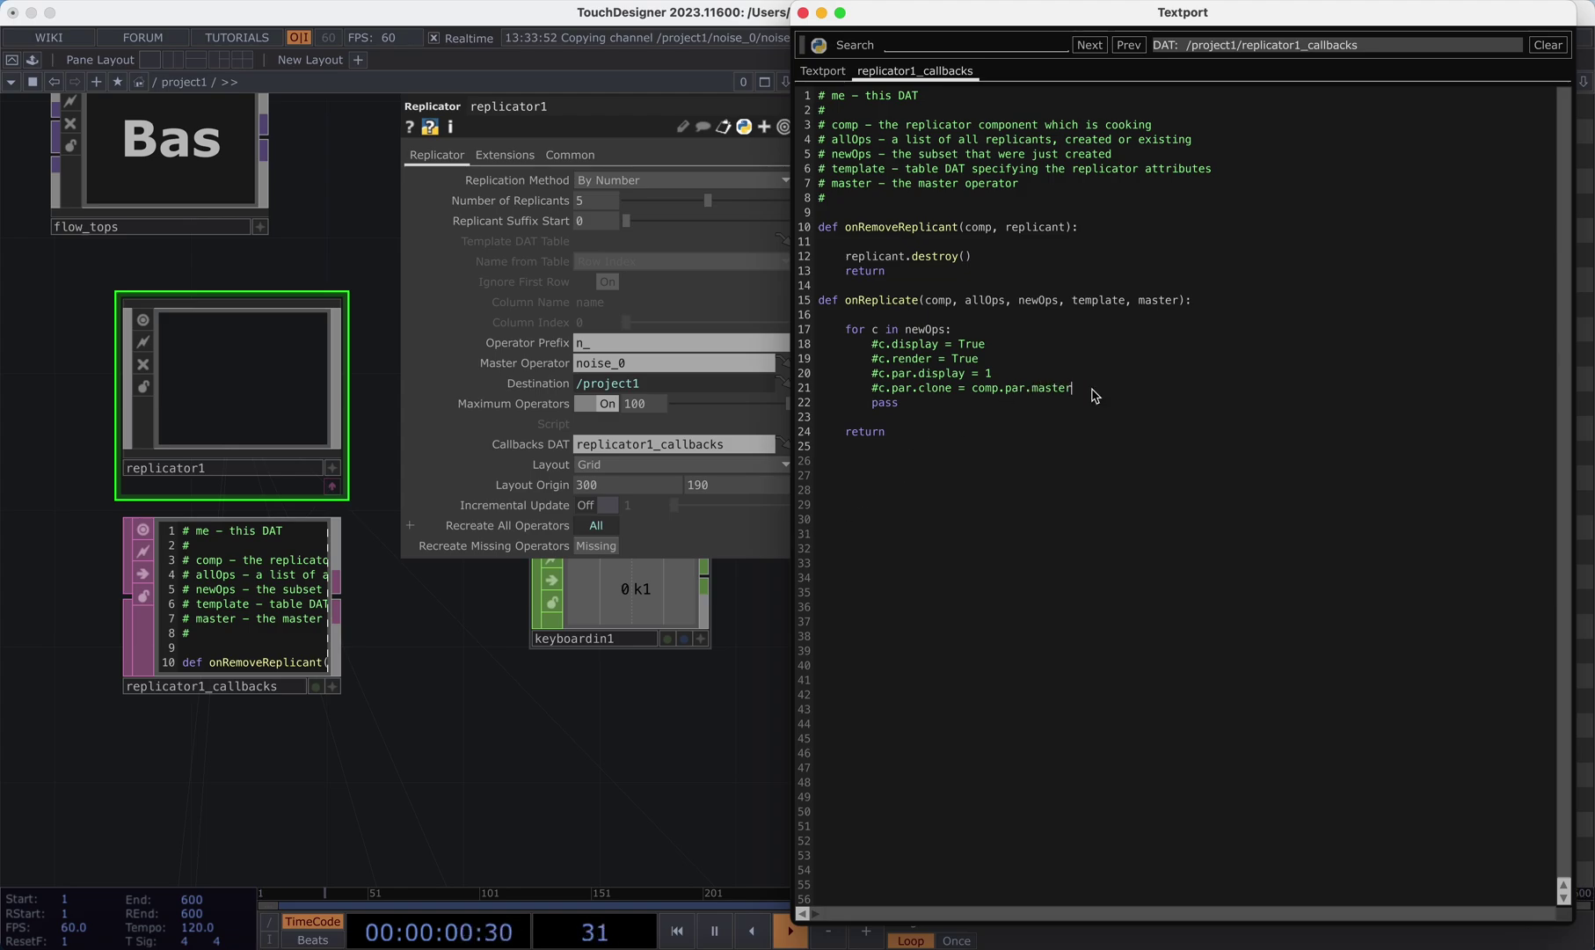
key(Return)
key(Return)
key(Return)
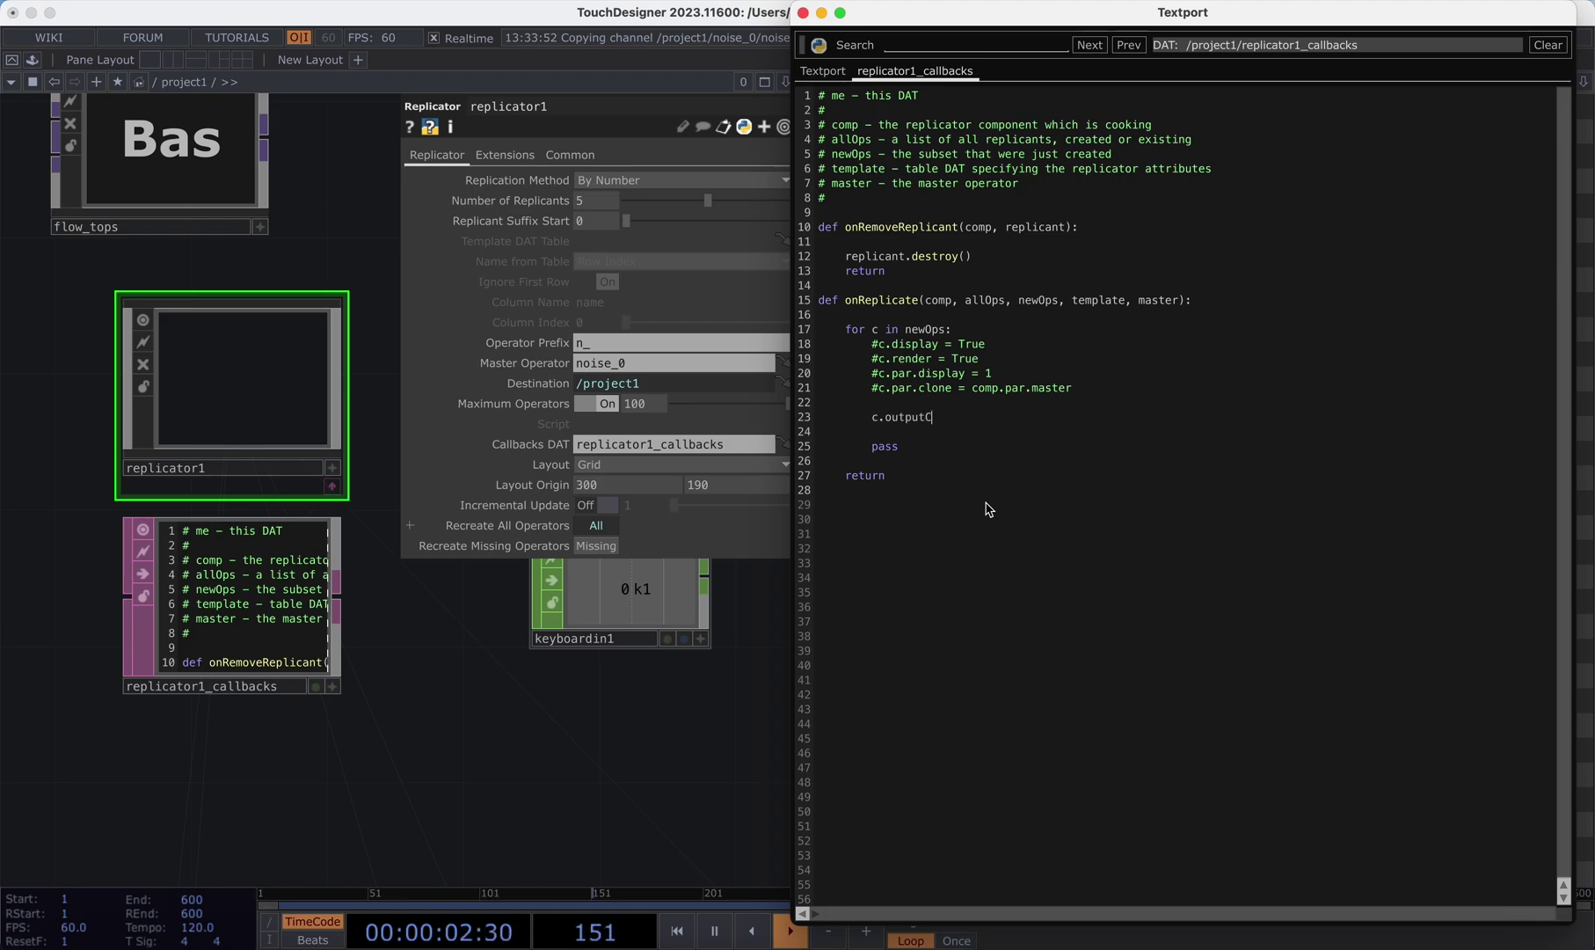
- Add the line c.outputConnectors[0].connect(op('comp1')) to the newOps loop and recreate all replicants
text(onnectors[0].connect(op)
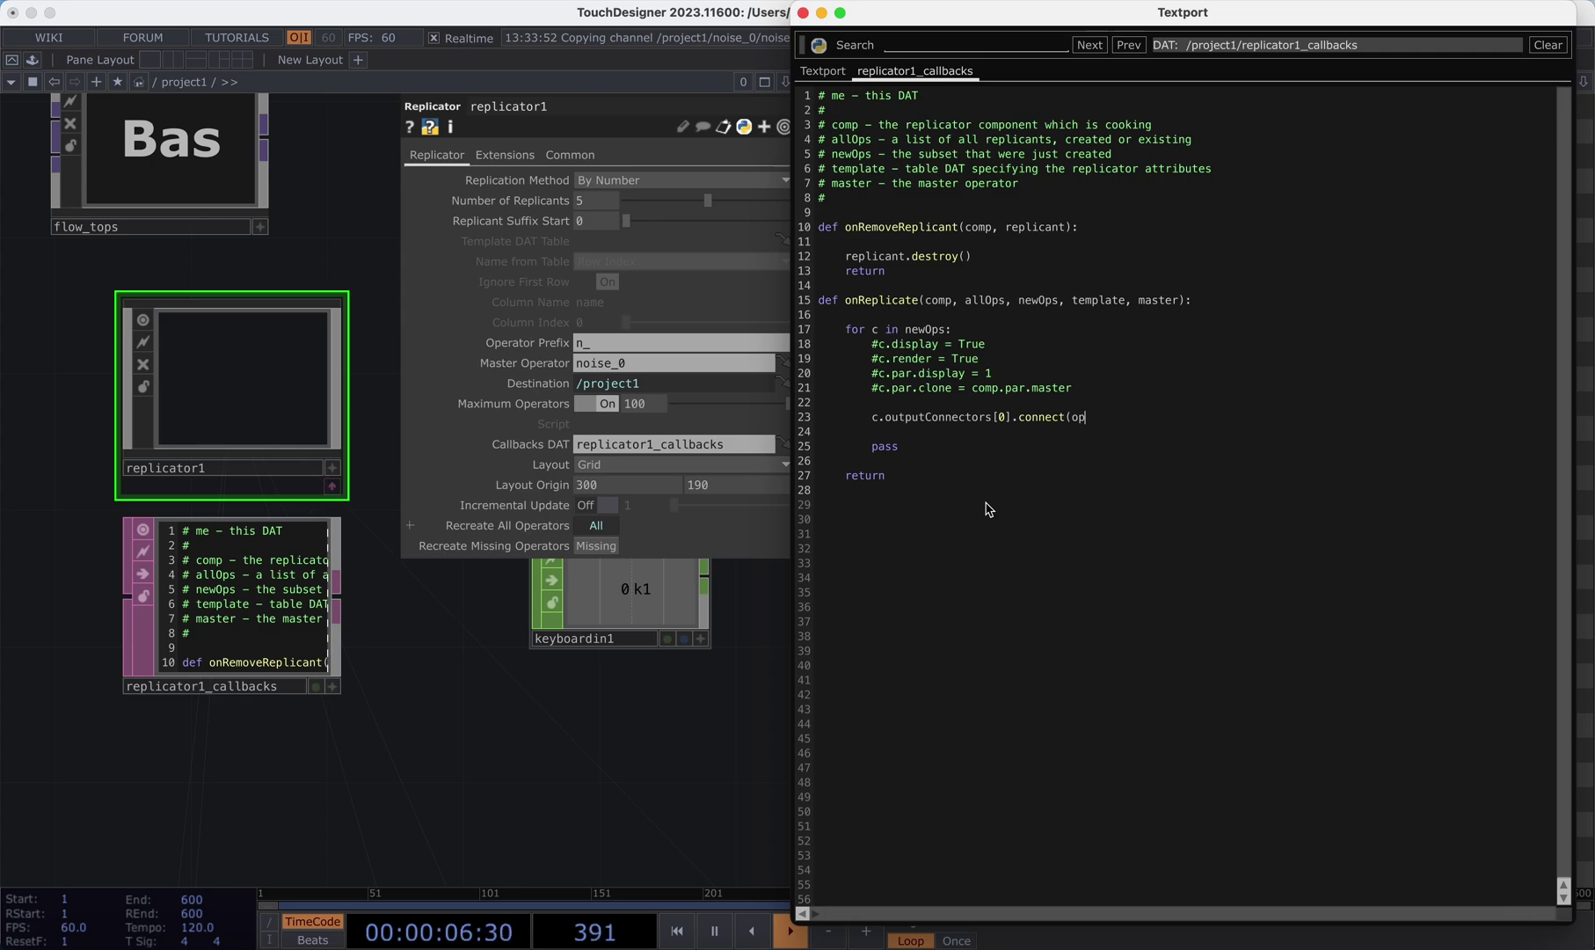
text(()
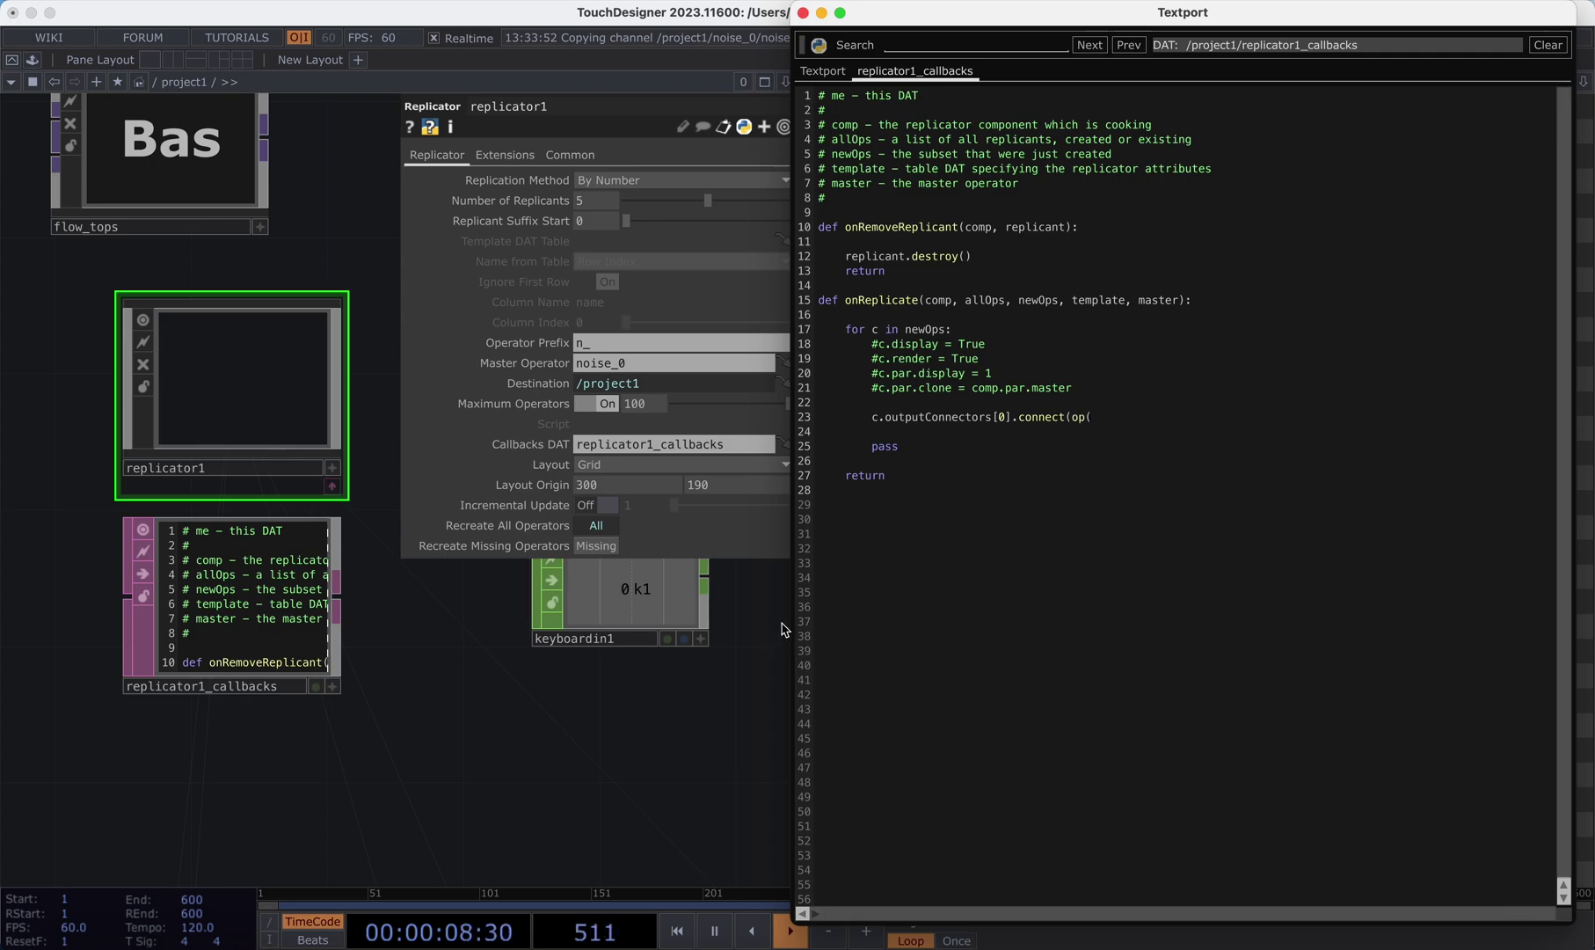
text('comp)
drag(698, 706, 268, 808)
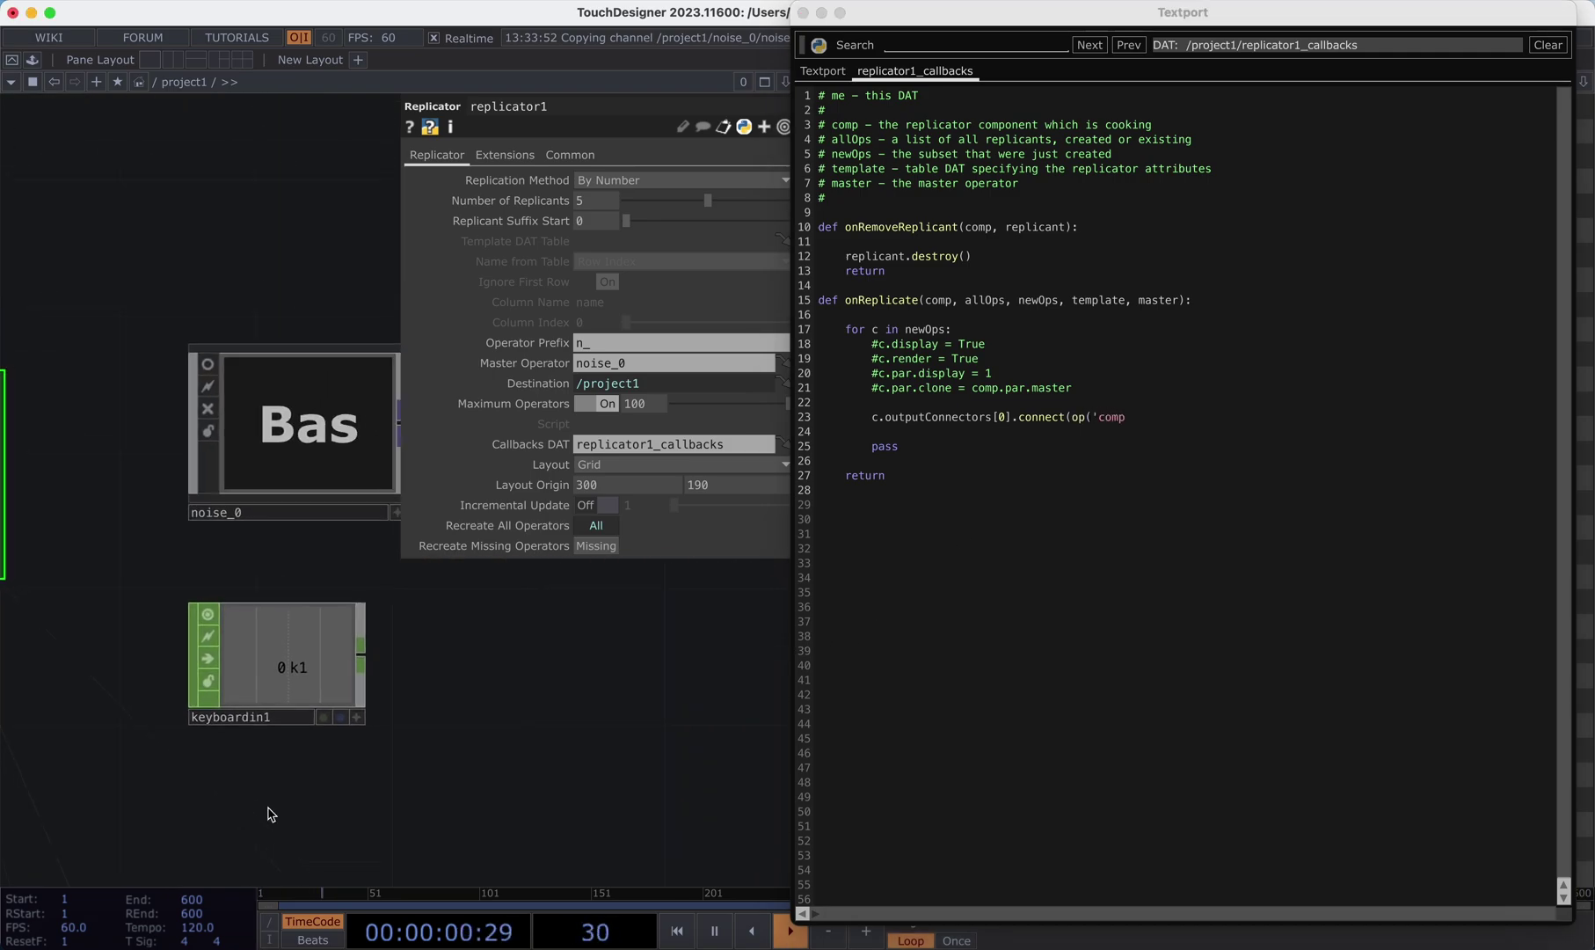
drag(585, 649, 372, 673)
scroll(378, 674, down, 5)
scroll(380, 682, down, 3)
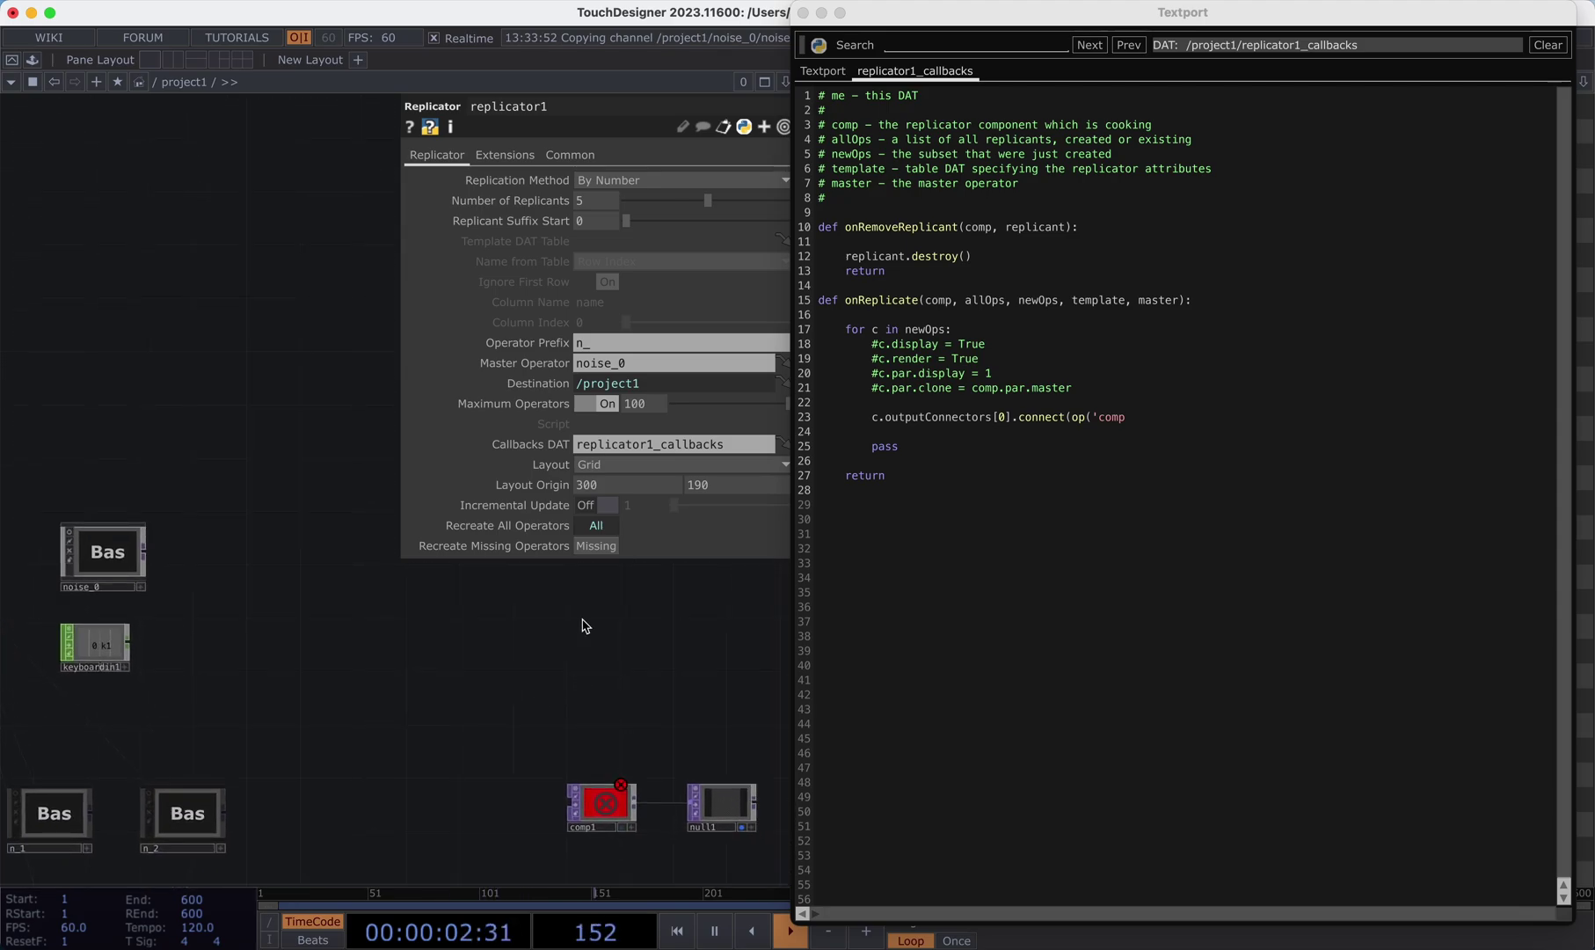
text(mp1)
click(1153, 417)
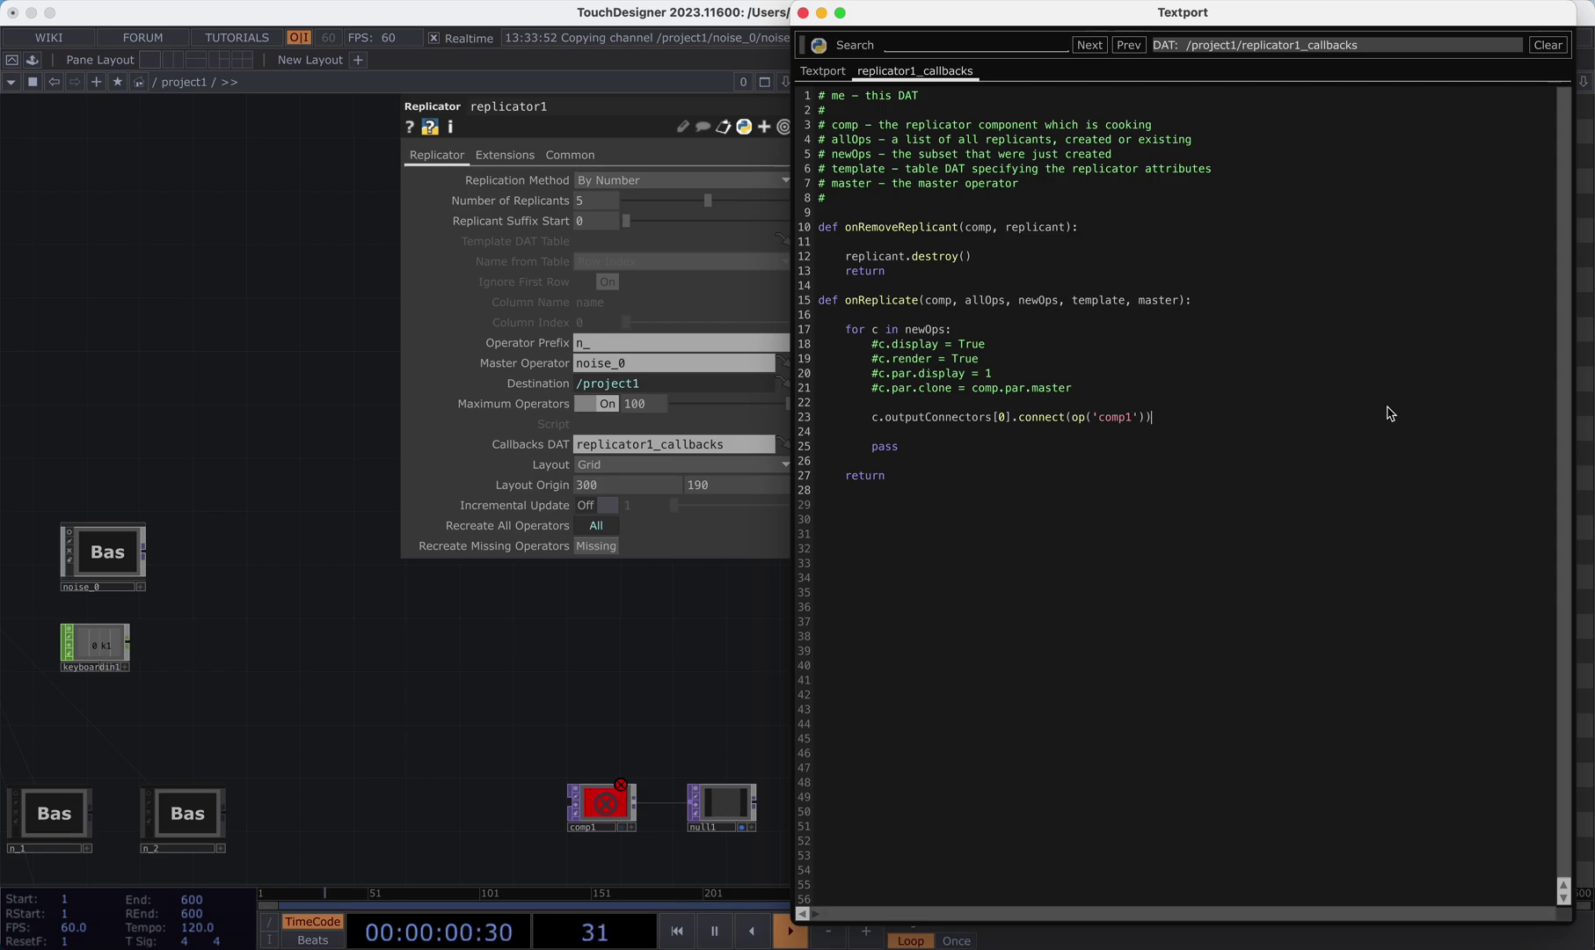
click(745, 647)
key(1)
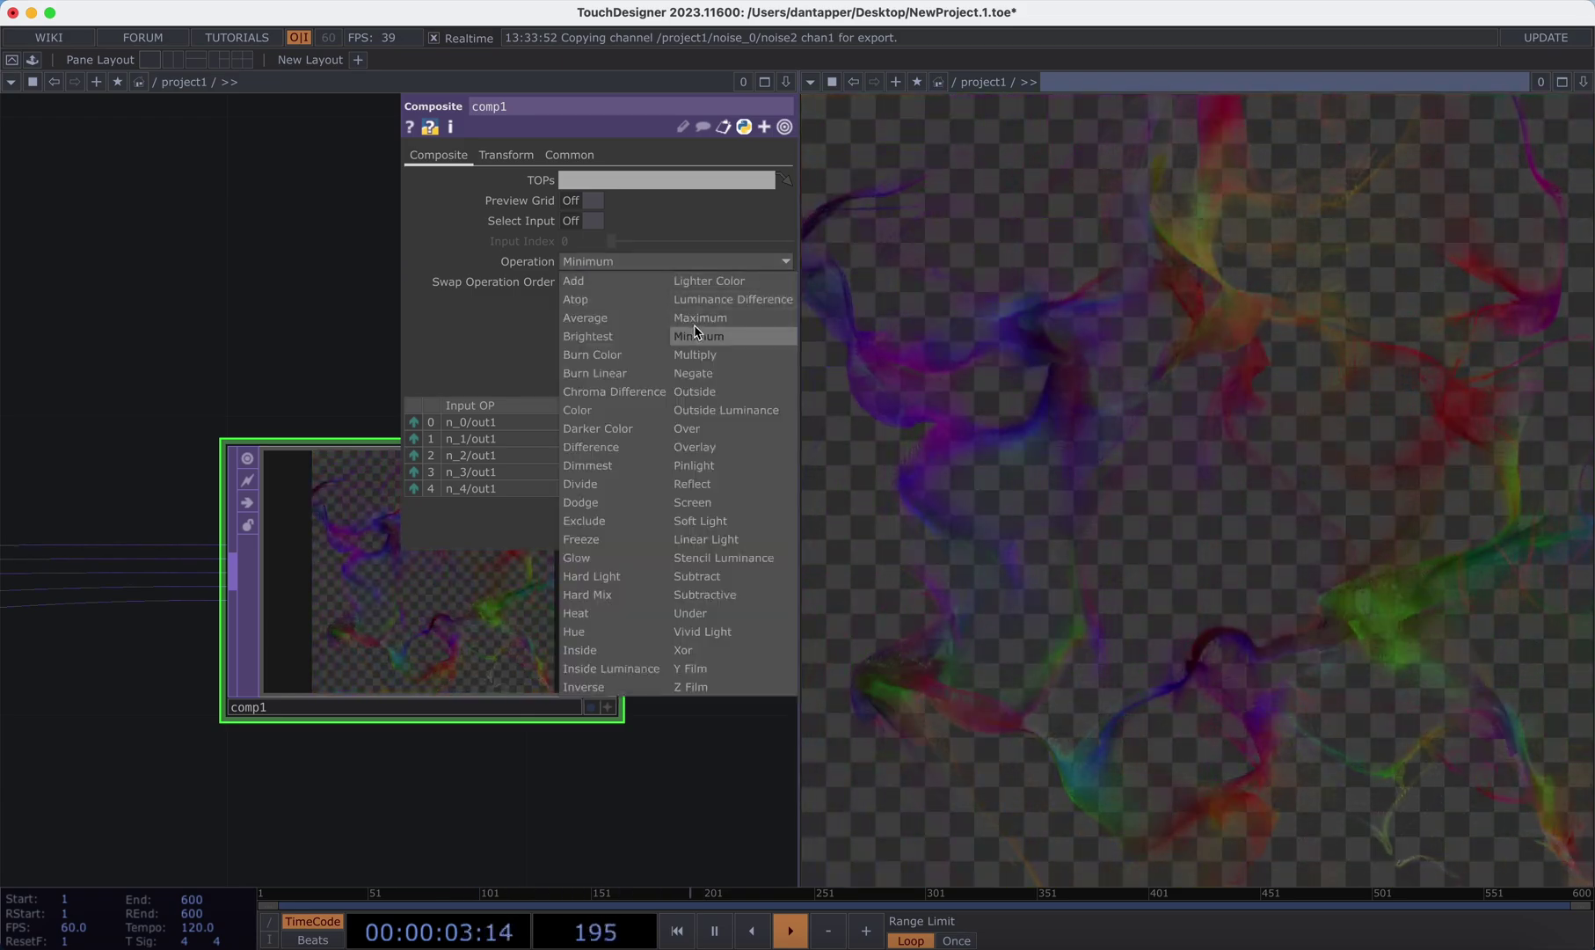
- Try Maximum, Chroma Difference and Difference as the Operation of comp1
click(694, 324)
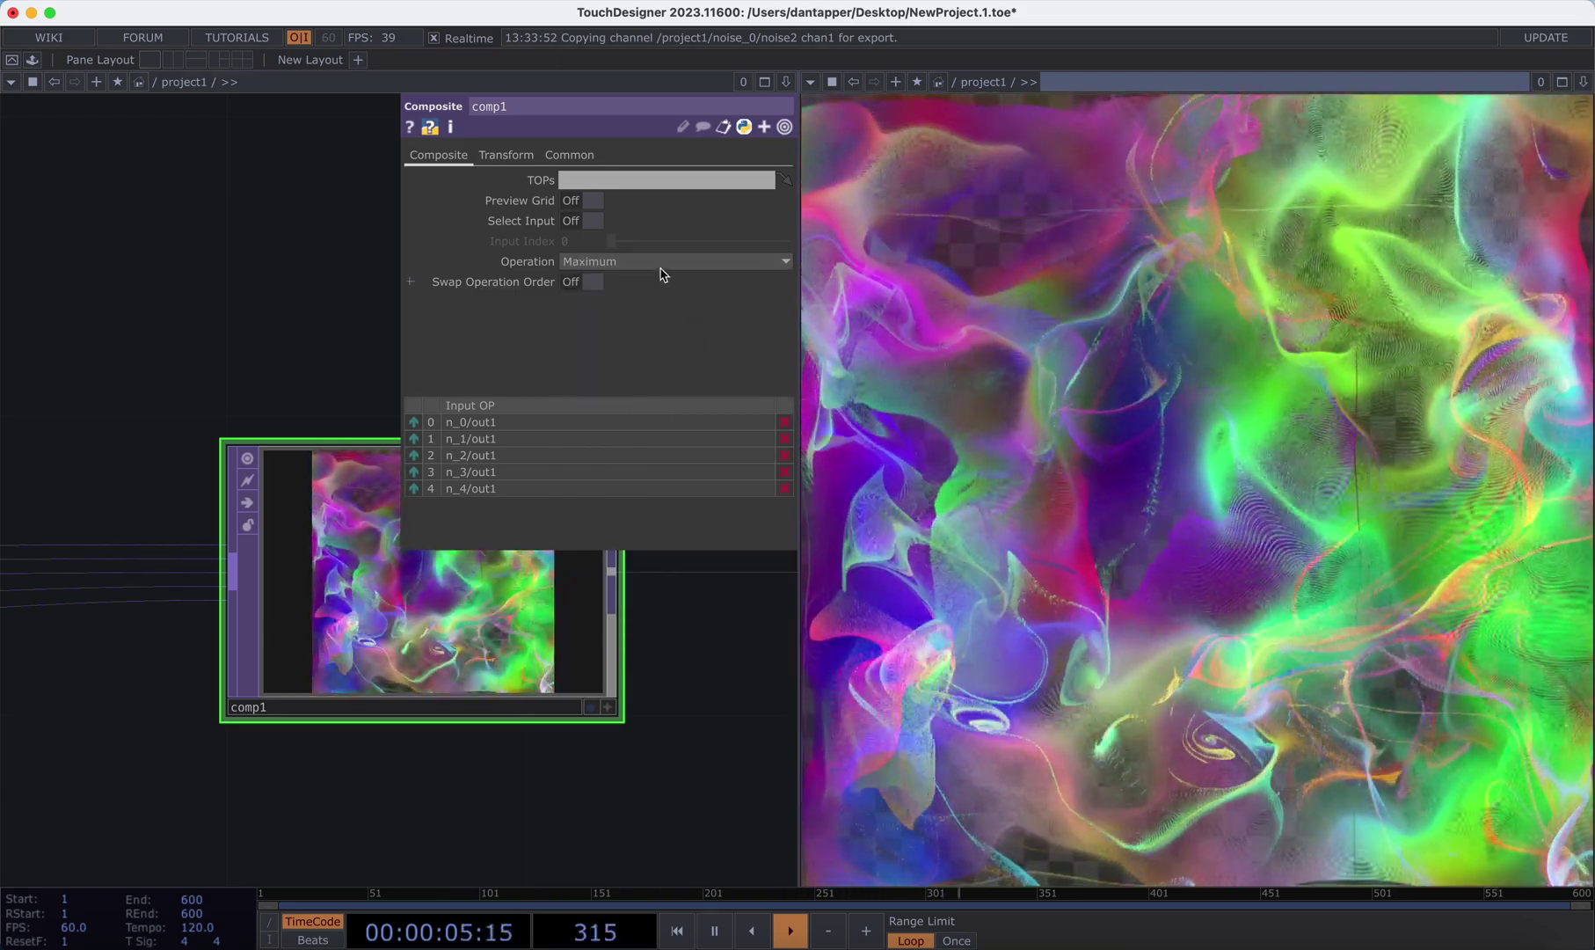
click(662, 264)
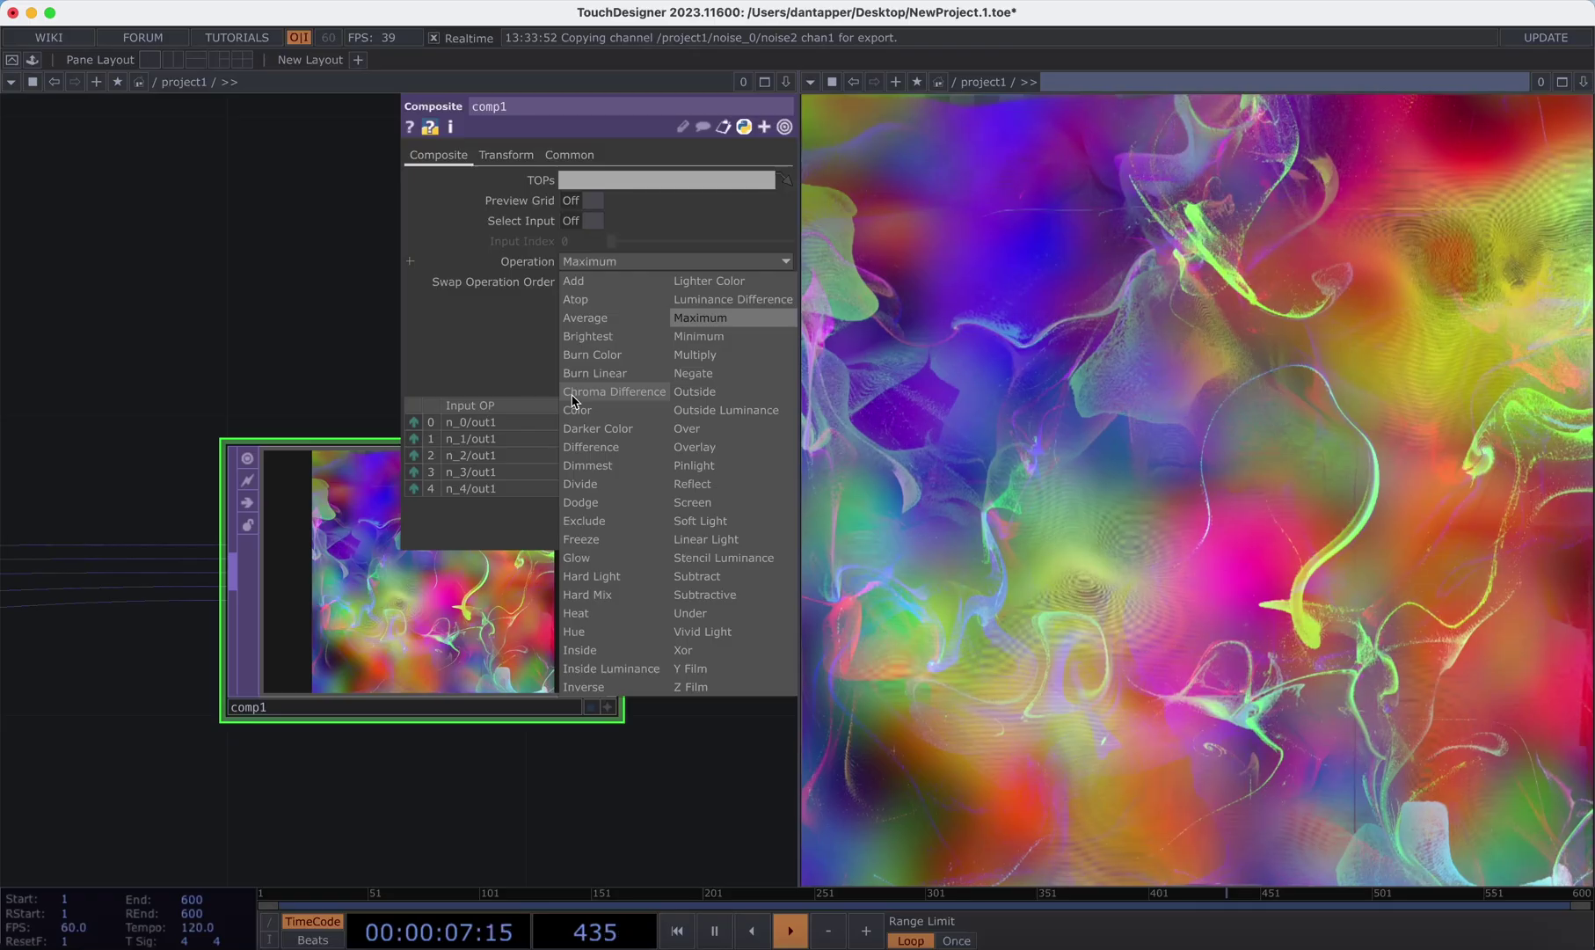
click(598, 397)
click(635, 262)
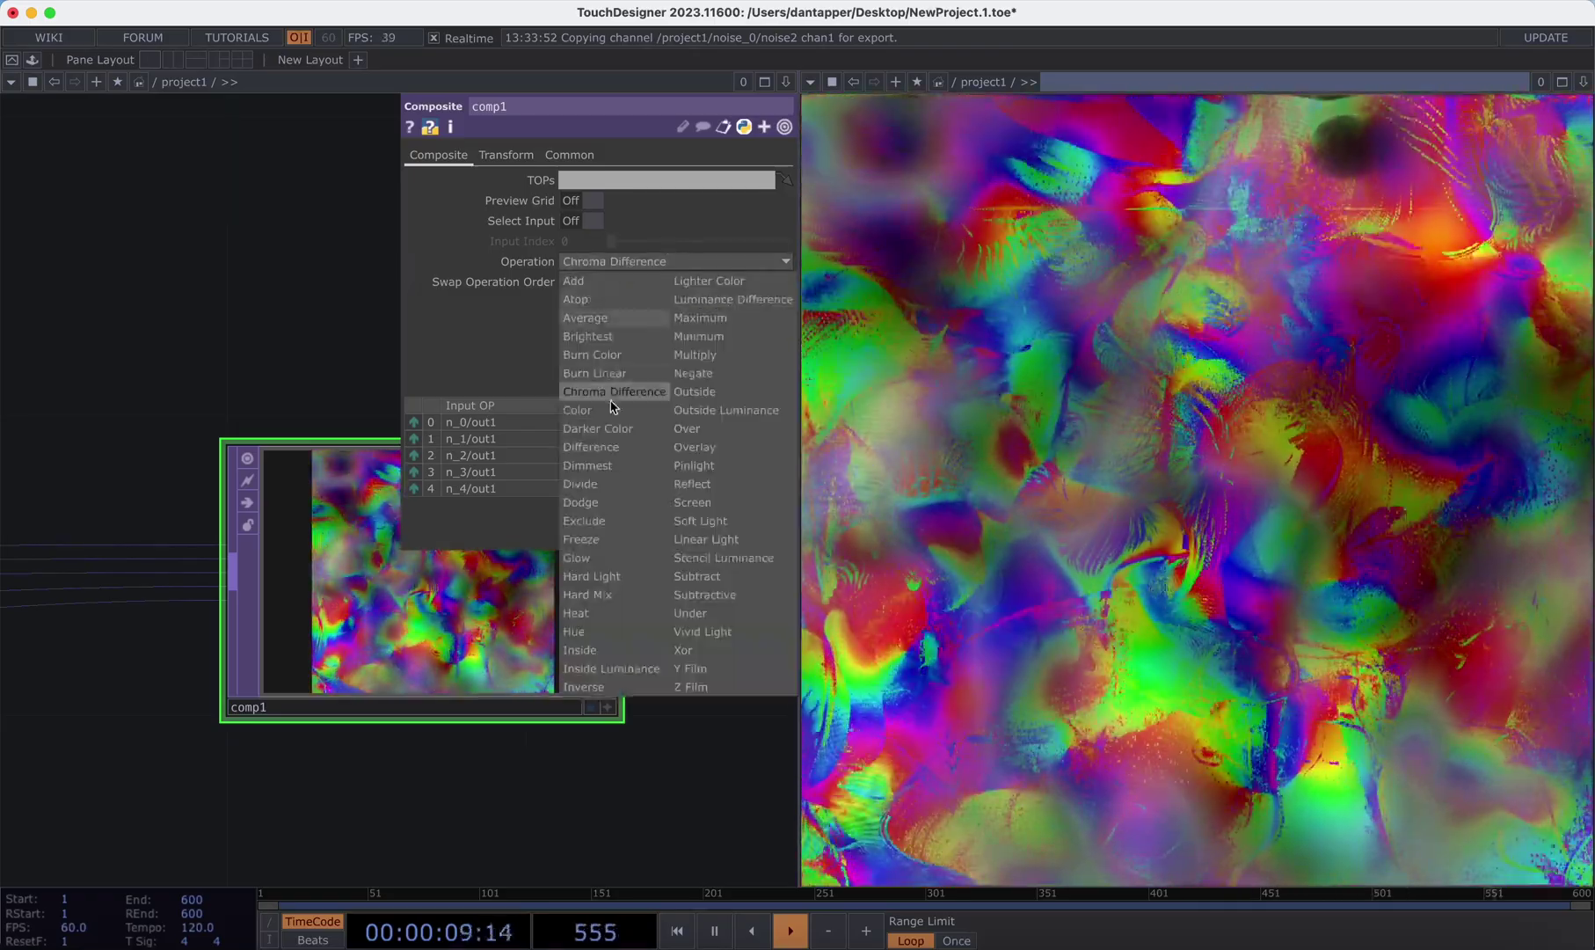
click(591, 448)
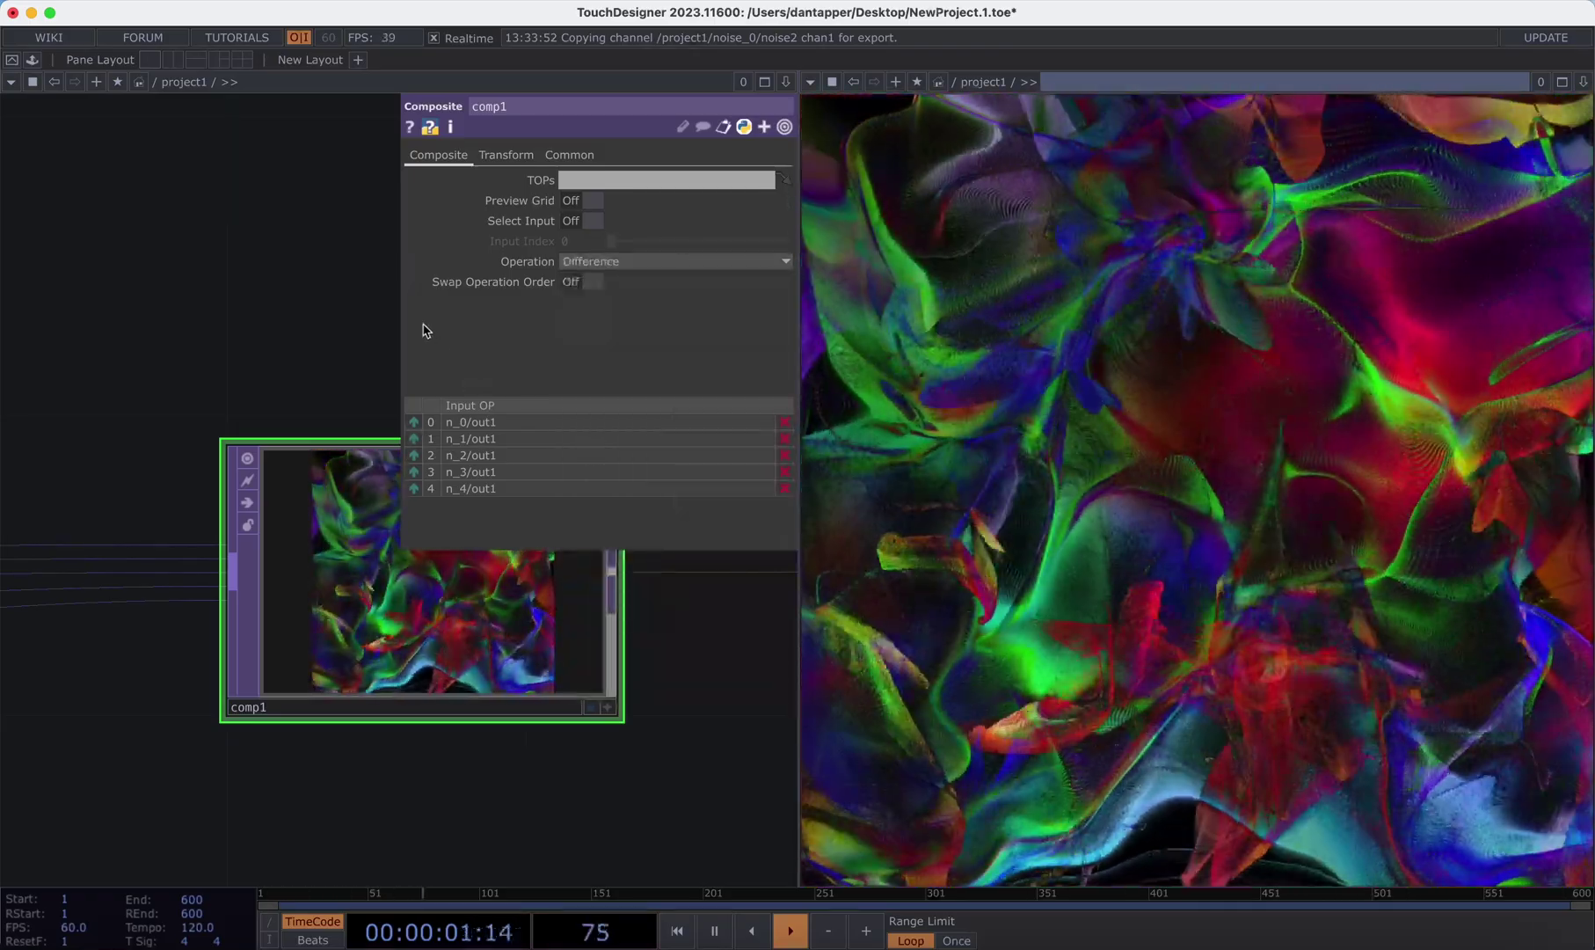
- Move null1 away from comp1 and insert an RGB Key TOP on the wire between them
key(h)
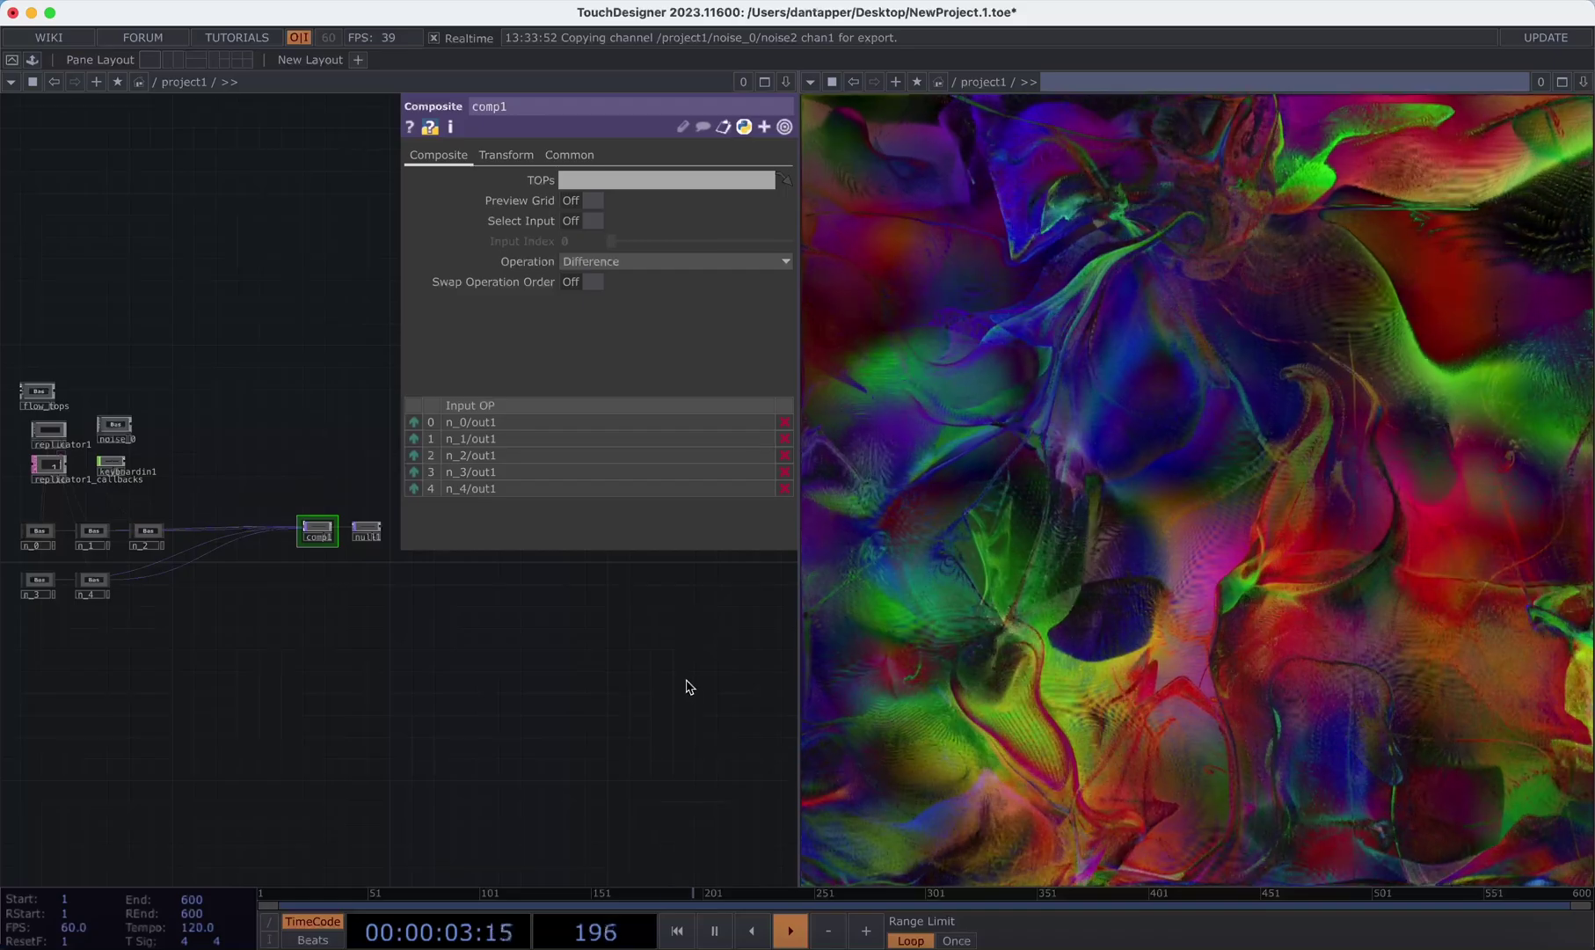
drag(452, 566, 205, 565)
drag(120, 531, 240, 531)
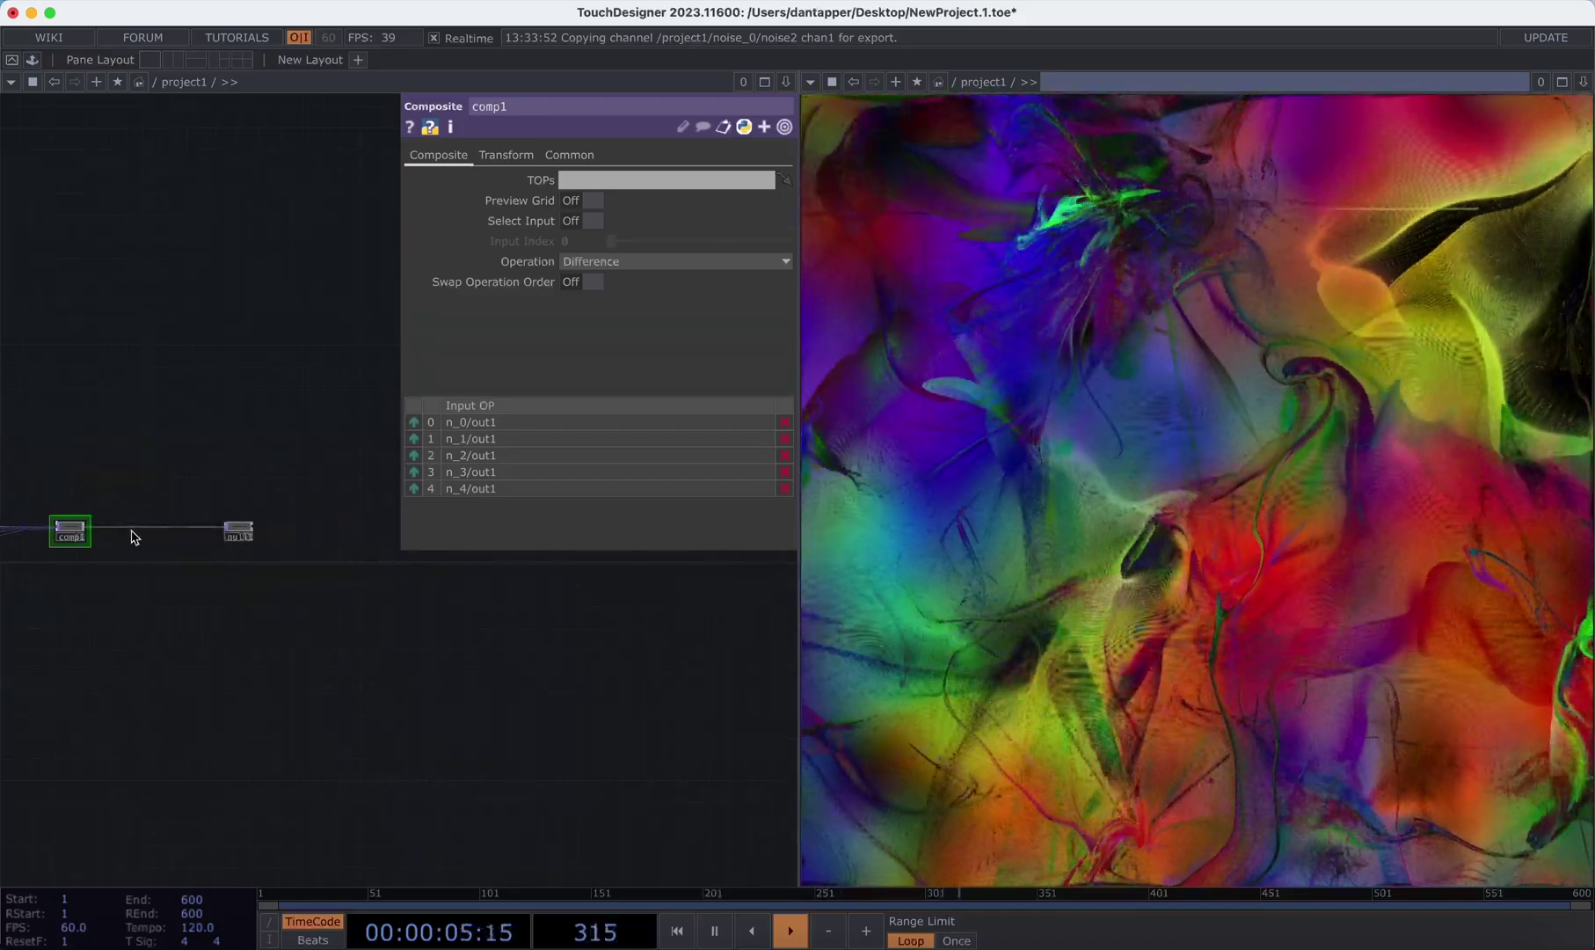
right_click(147, 531)
click(176, 507)
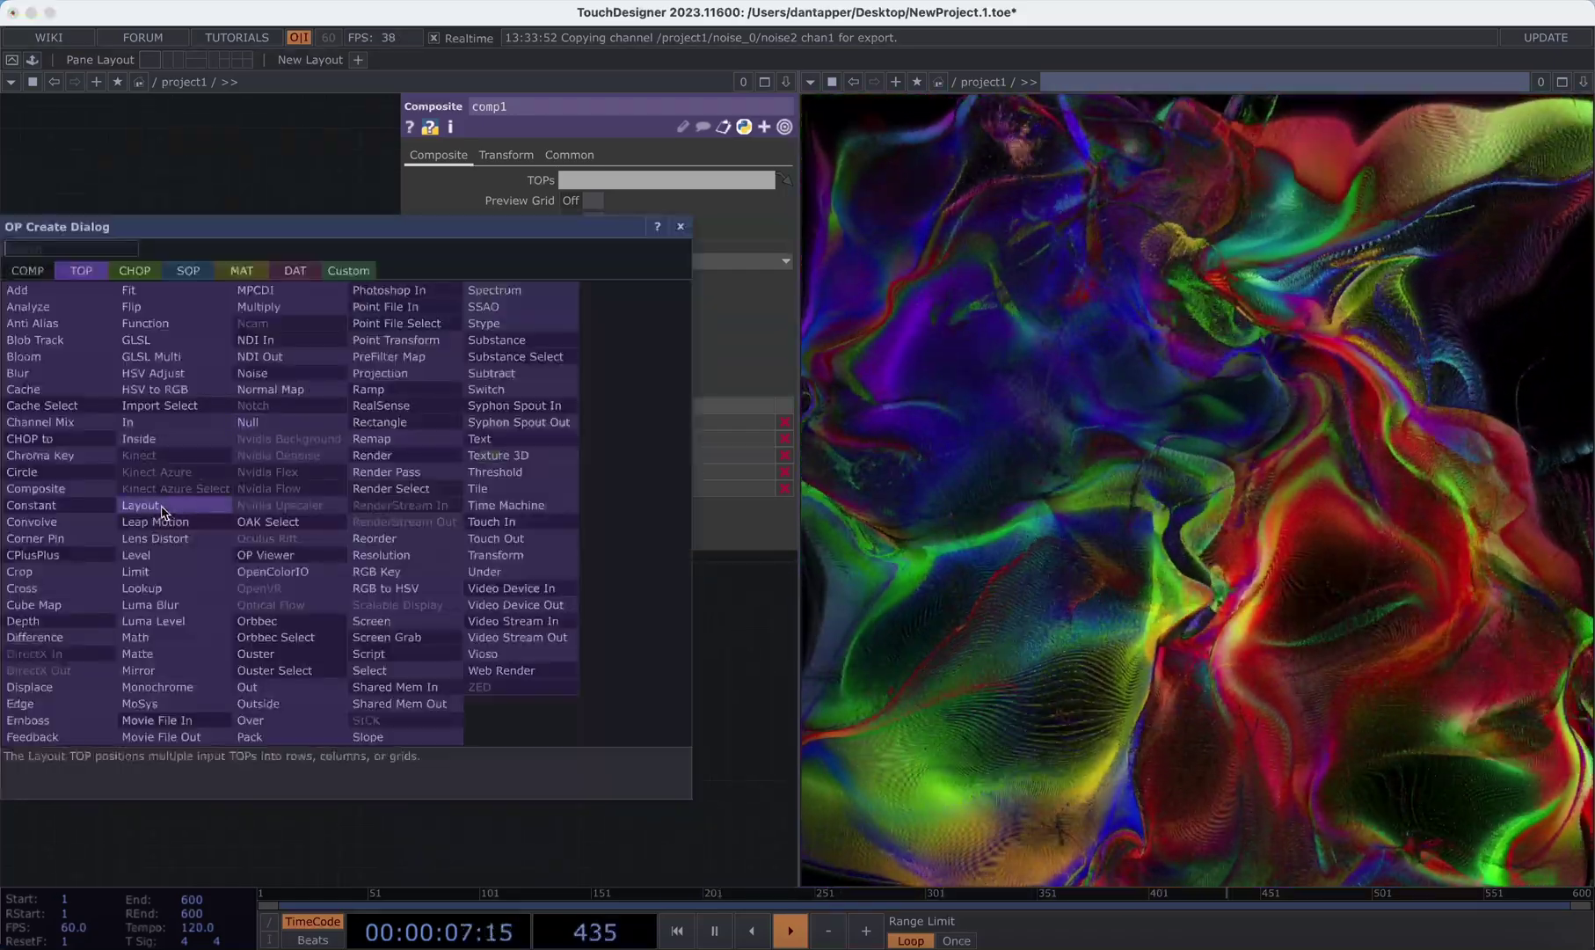
text(rgb)
click(377, 571)
click(177, 531)
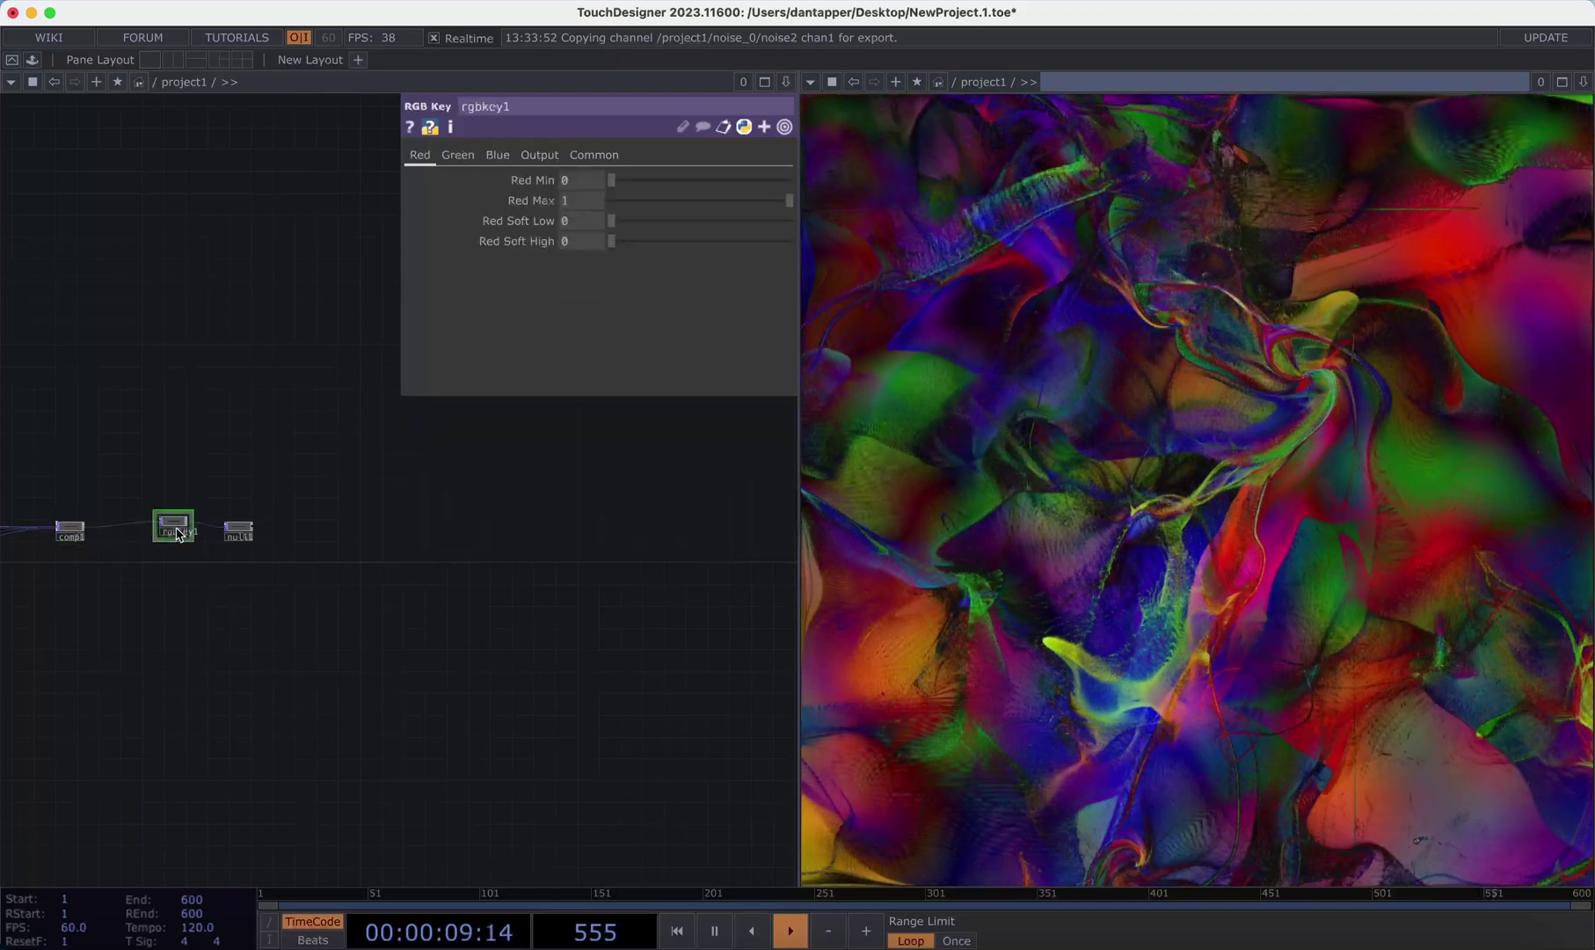
- Compare the Average and Lighter Color operations on comp1, and set its Operation to Over
click(71, 531)
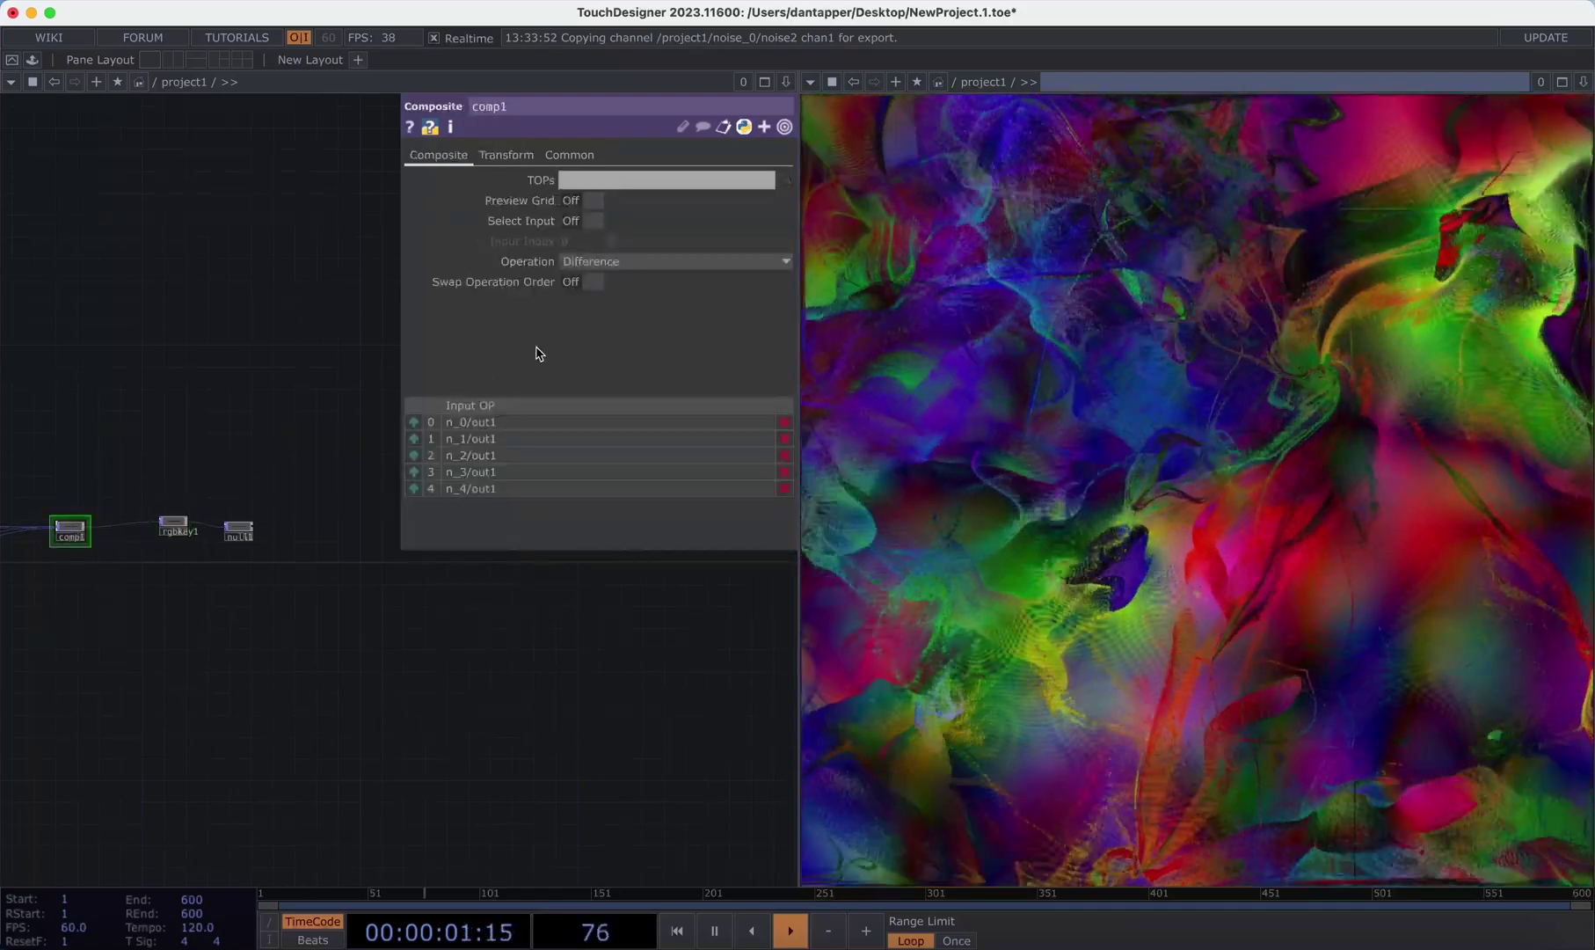
click(590, 262)
click(588, 320)
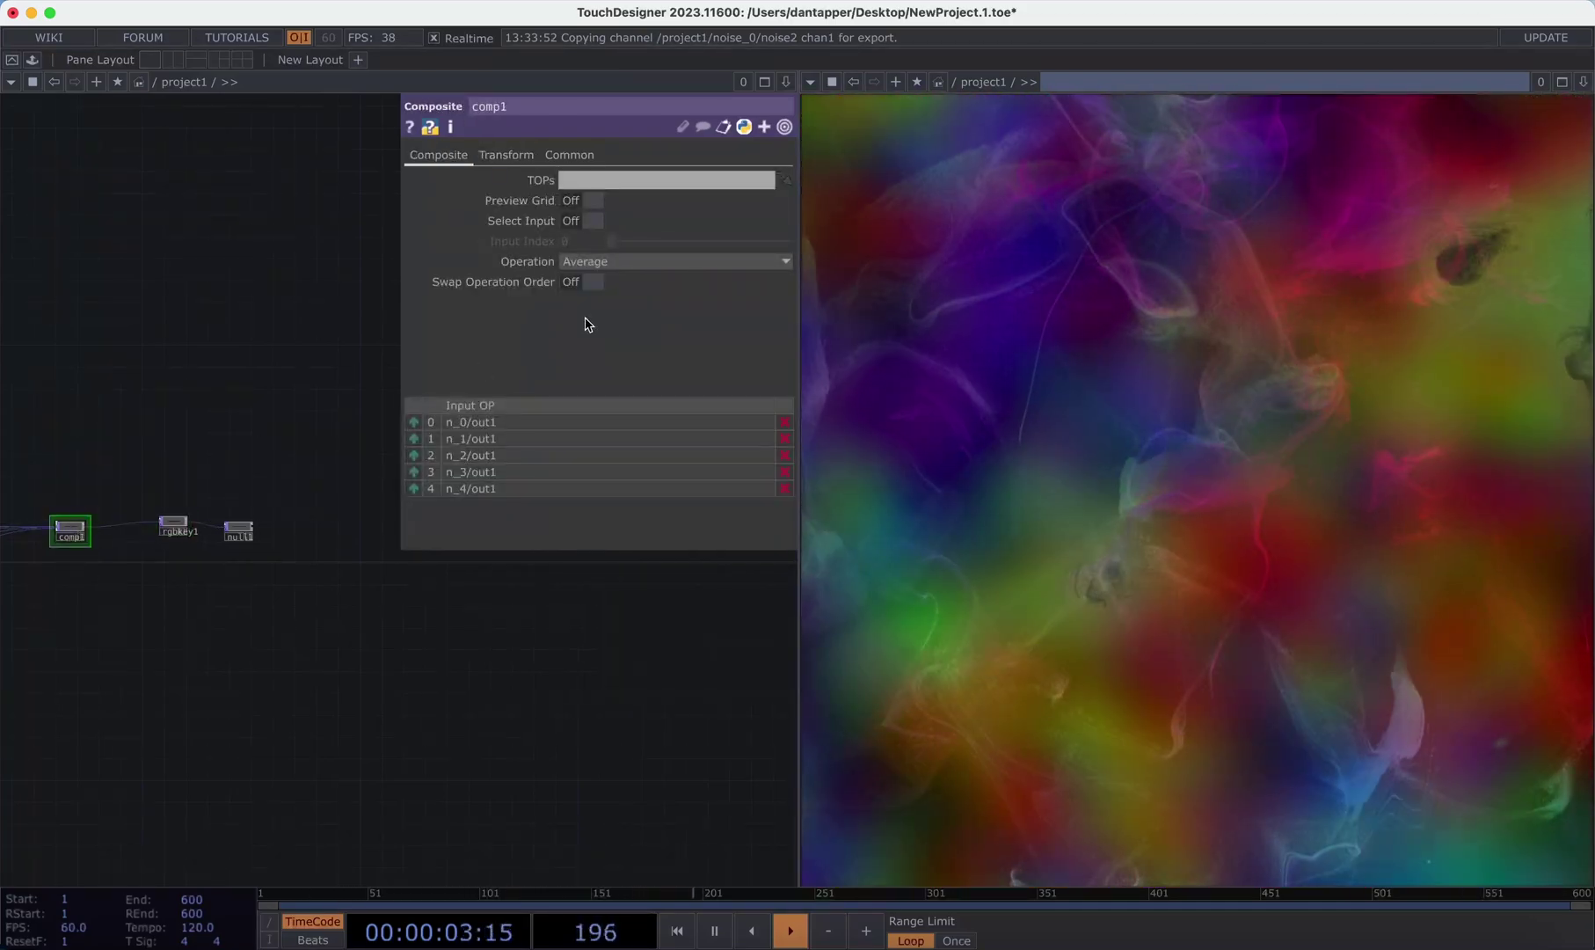
click(715, 263)
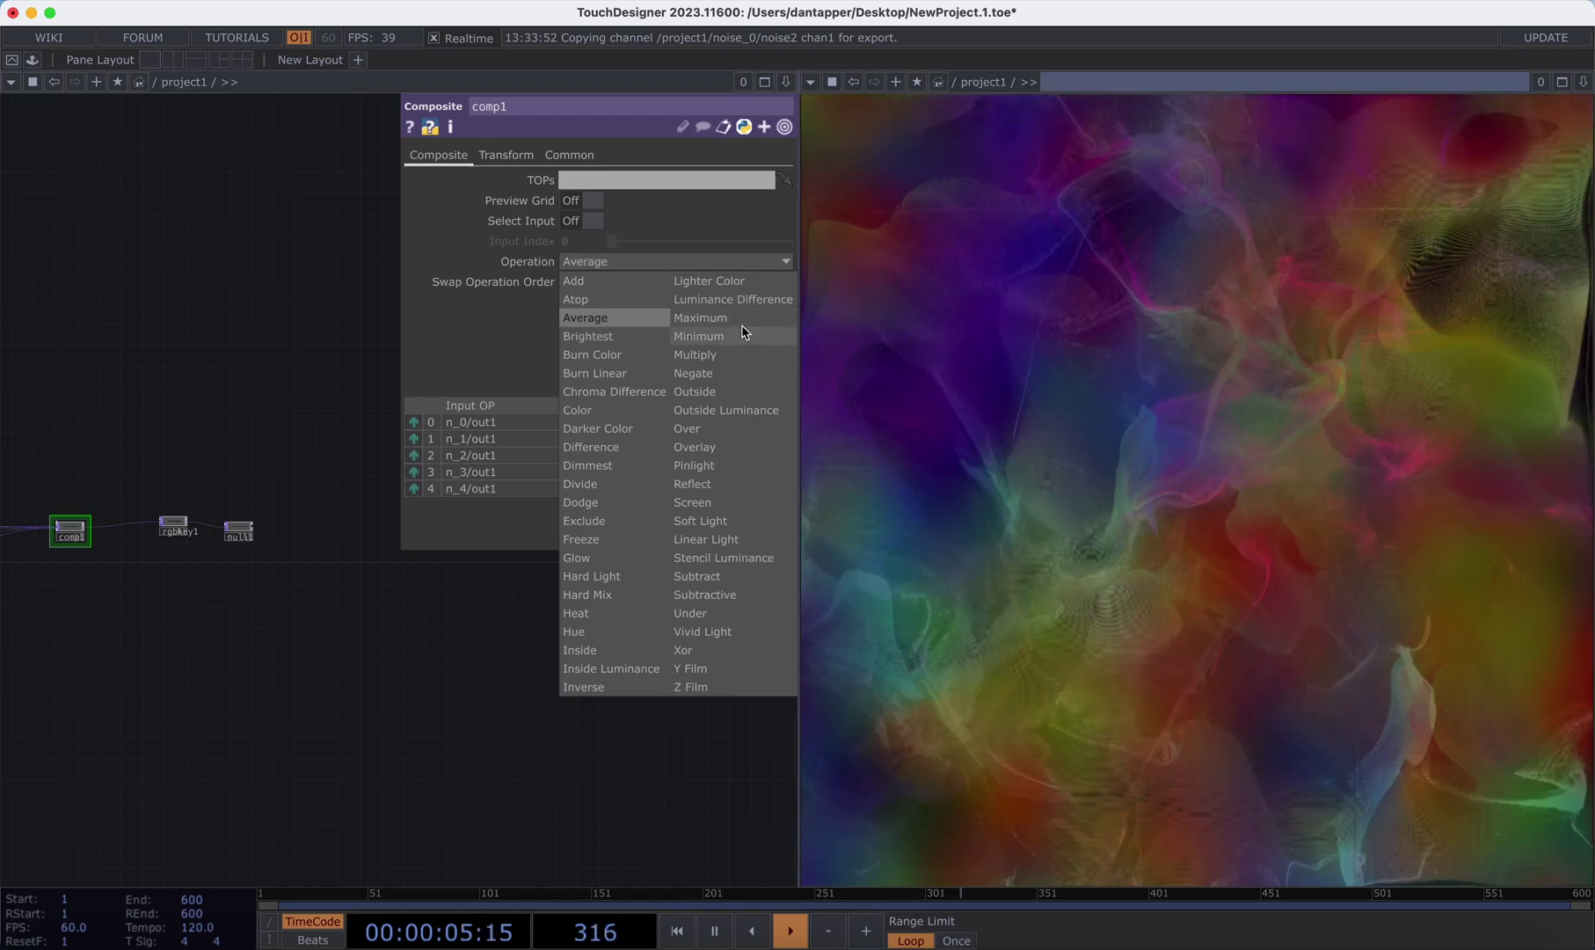
click(726, 283)
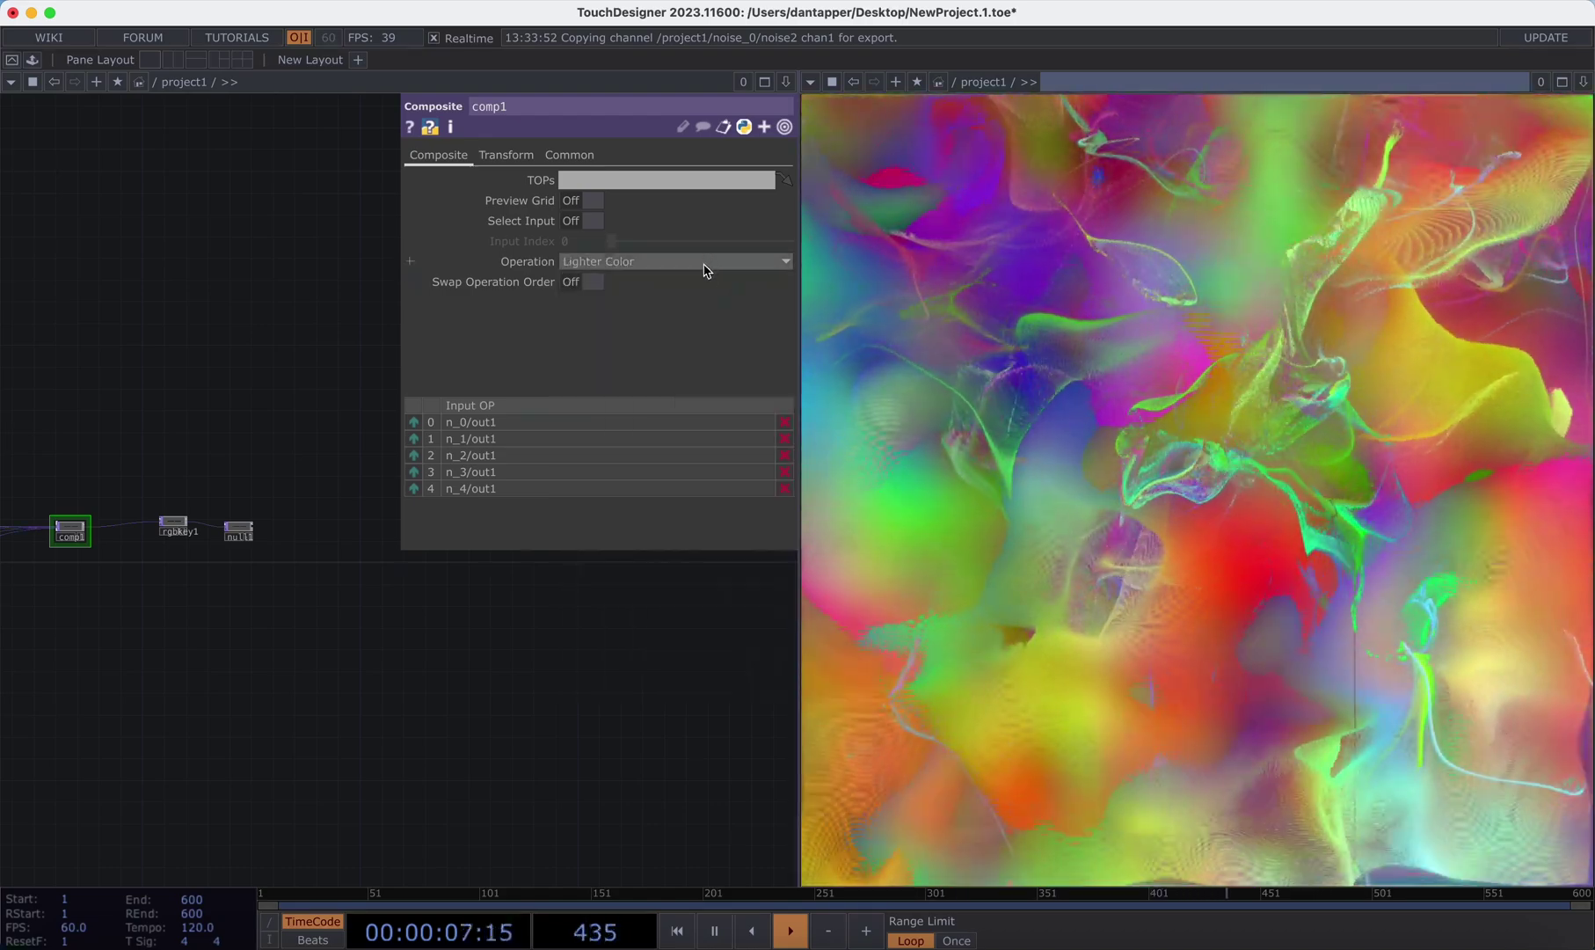
click(705, 265)
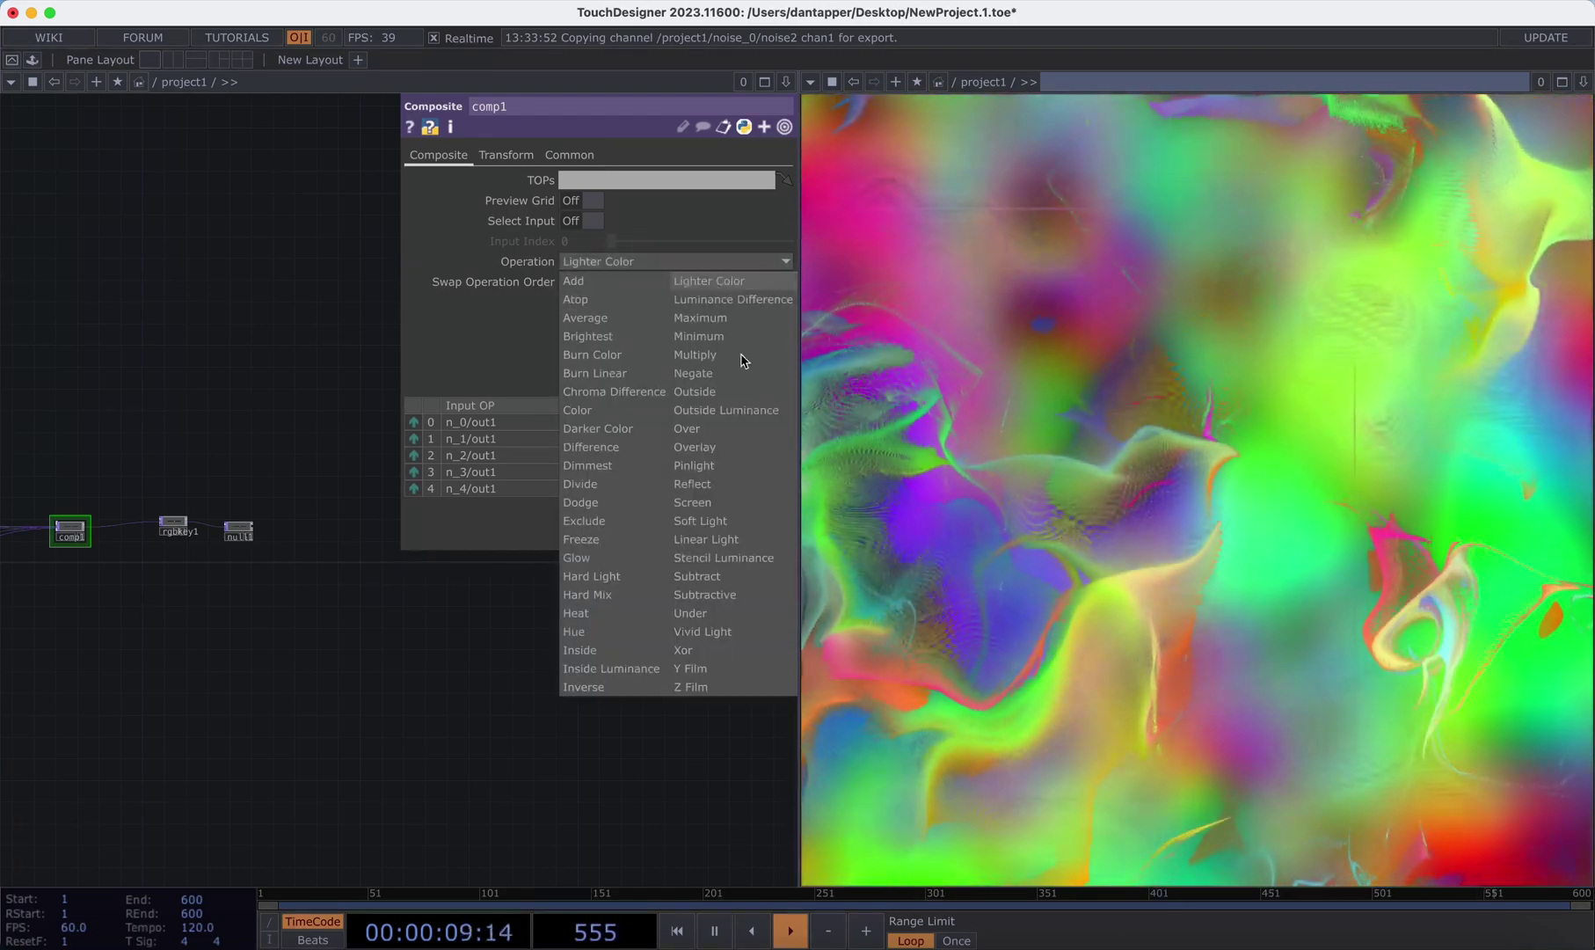
click(745, 429)
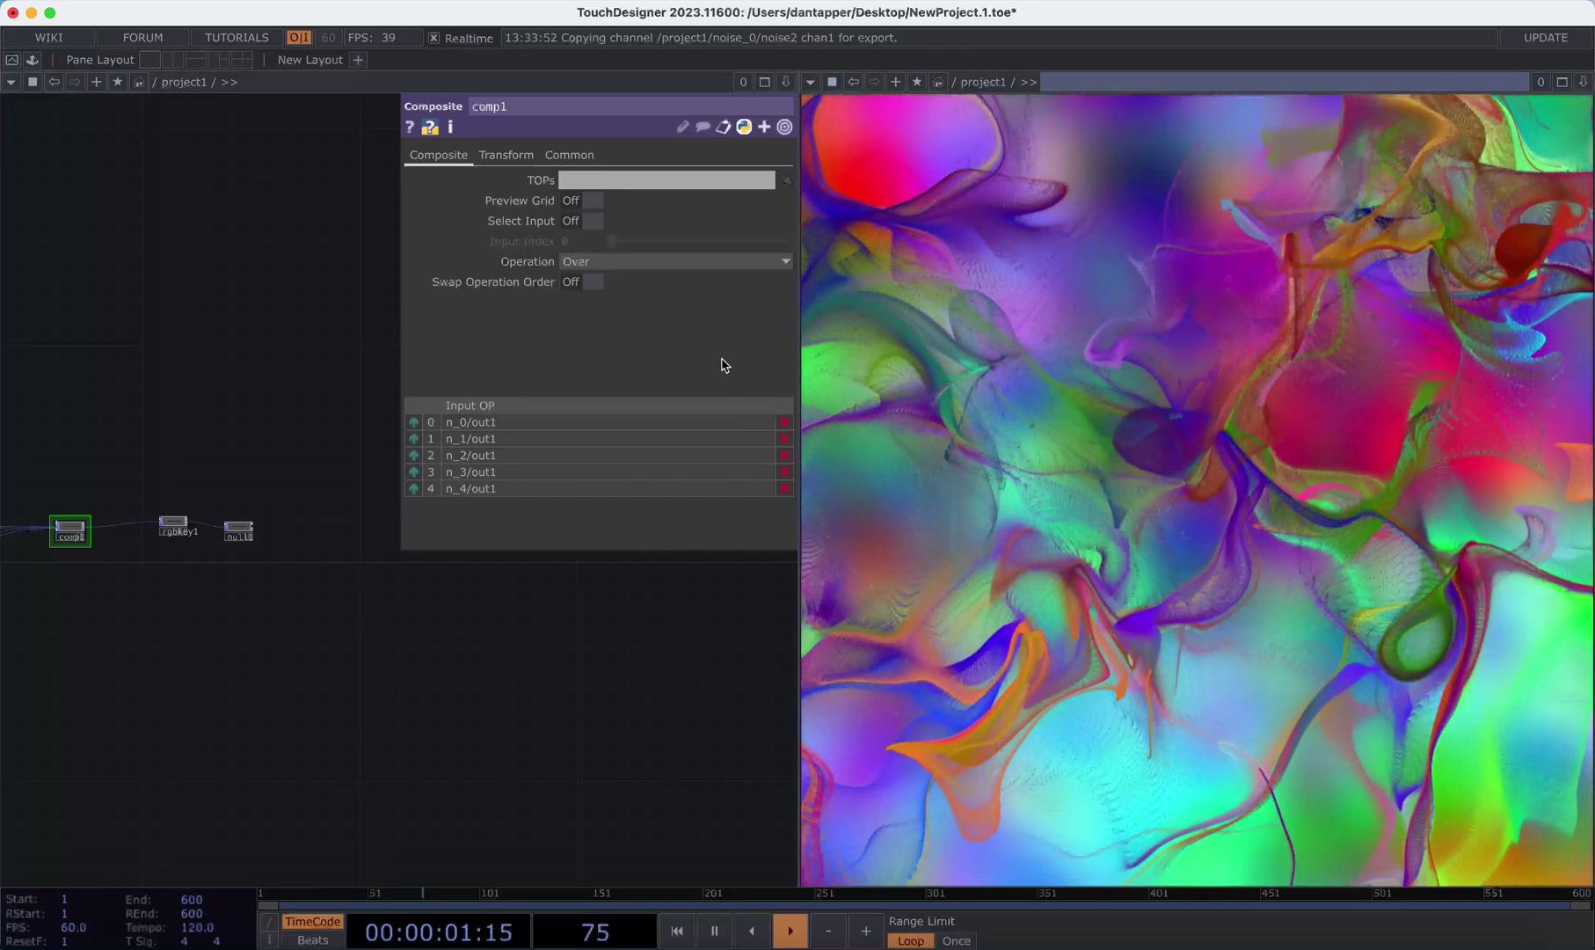